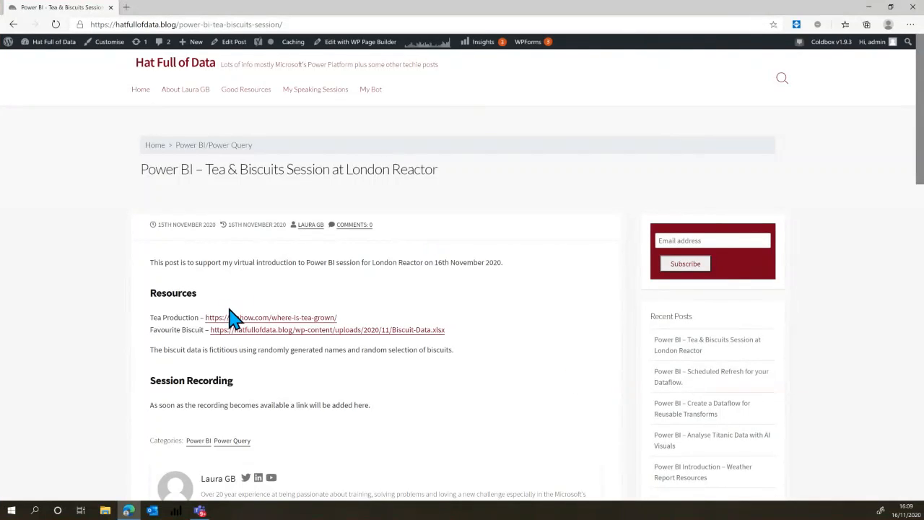
Copy the Tea Production link address from the blog post's Resources section and close the browser window with the Teams Q&A support page.
{"action": "right_click", "coordinate": [239, 318]}
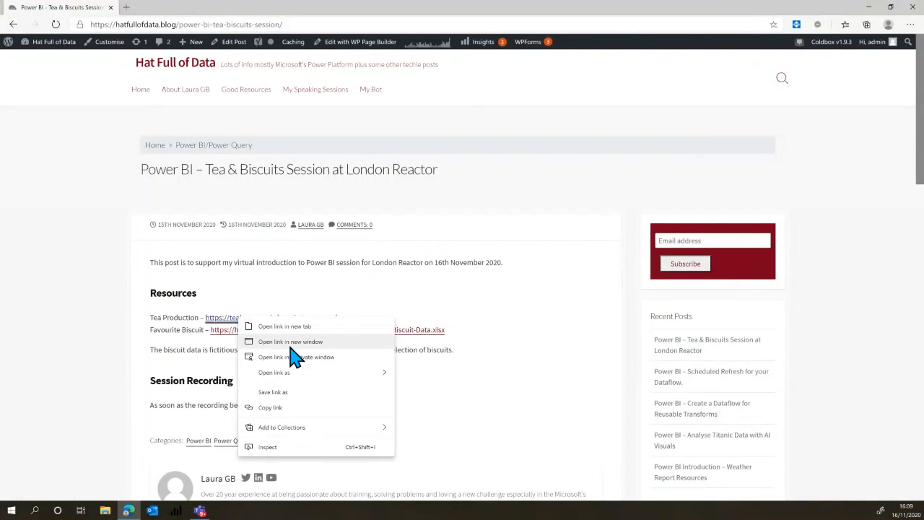
{"action": "left_click", "coordinate": [271, 409]}
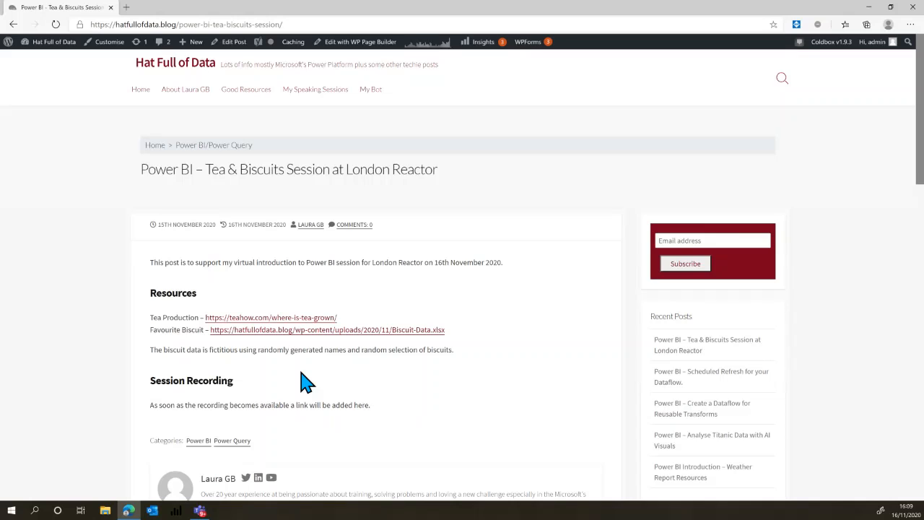
{"action": "key", "text": "ctrl+super+Left"}
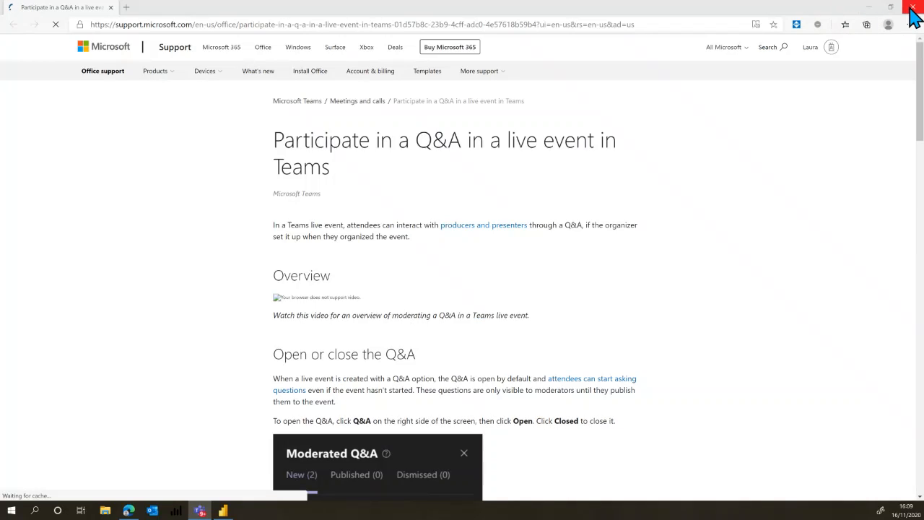
{"action": "left_click", "coordinate": [909, 8]}
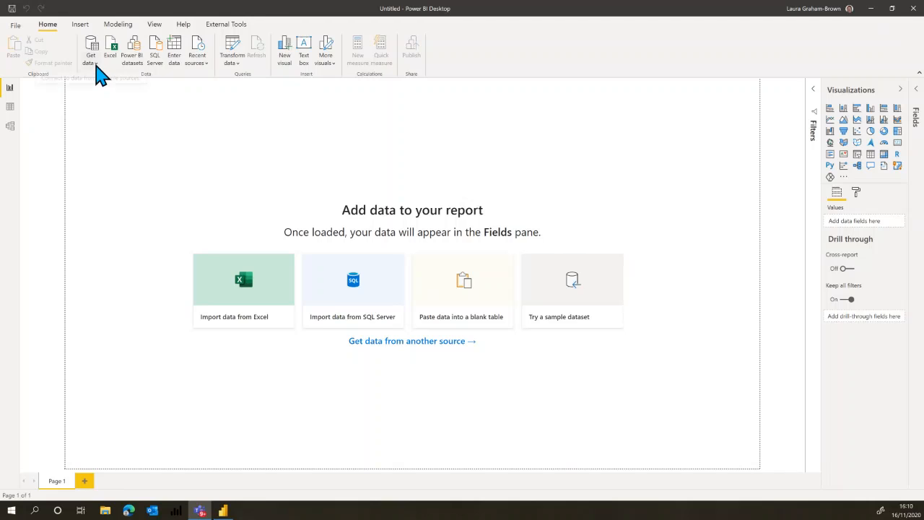
{"action": "left_click", "coordinate": [96, 61]}
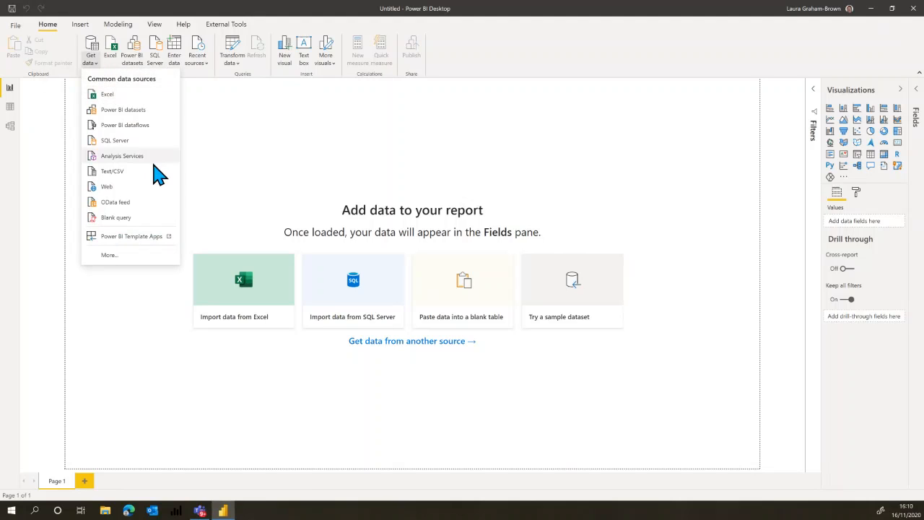
{"action": "left_click", "coordinate": [110, 188]}
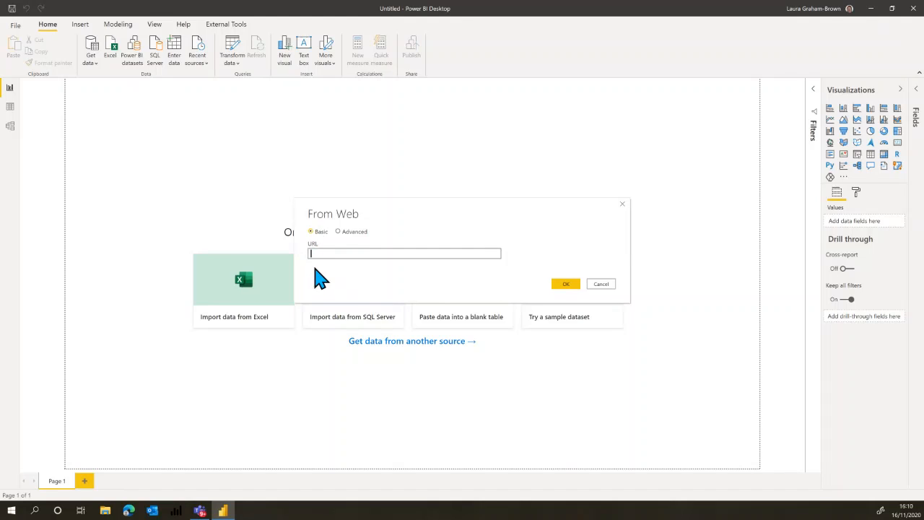
{"action": "key", "text": "ctrl+v"}
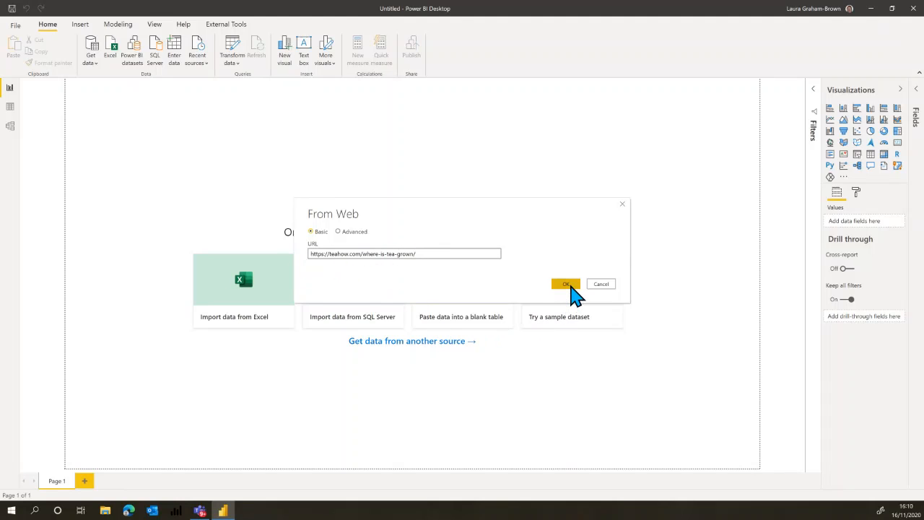
{"action": "left_click", "coordinate": [566, 285]}
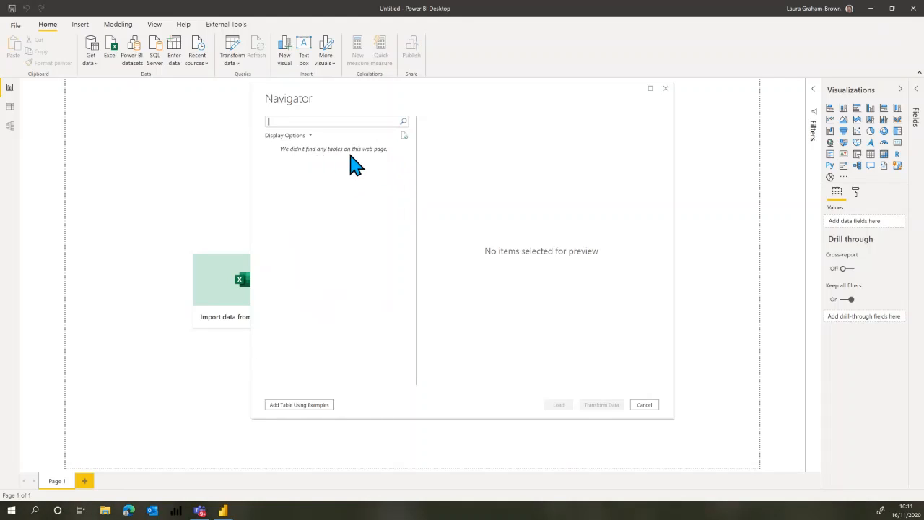
Start adding a table using examples and review the country headings under Top 10 Global Tea Producers in the page preview.
{"action": "left_click", "coordinate": [309, 408]}
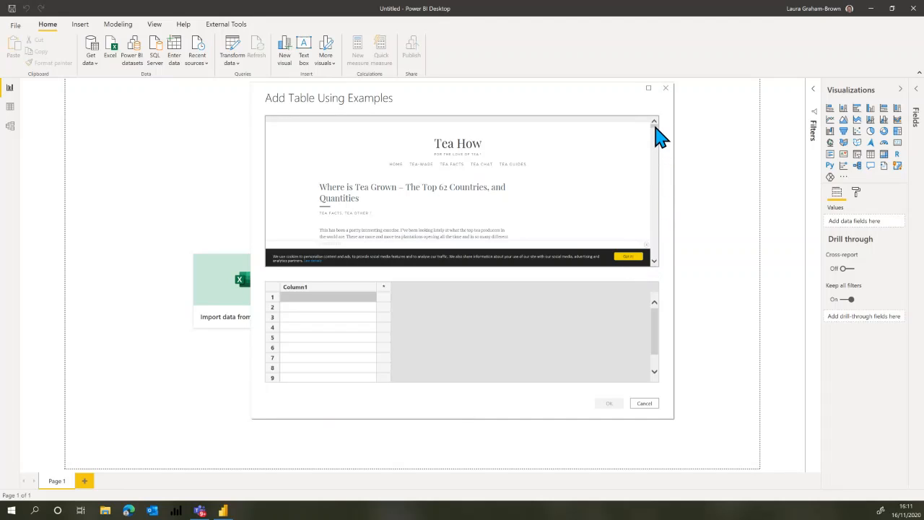
{"action": "mouse_move", "coordinate": [655, 128]}
{"action": "left_mouse_down"}
{"action": "mouse_move", "coordinate": [654, 120]}
{"action": "mouse_move", "coordinate": [654, 136]}
{"action": "left_mouse_up"}
{"action": "scroll", "coordinate": [654, 137], "scroll_direction": "down", "scroll_amount": 1}
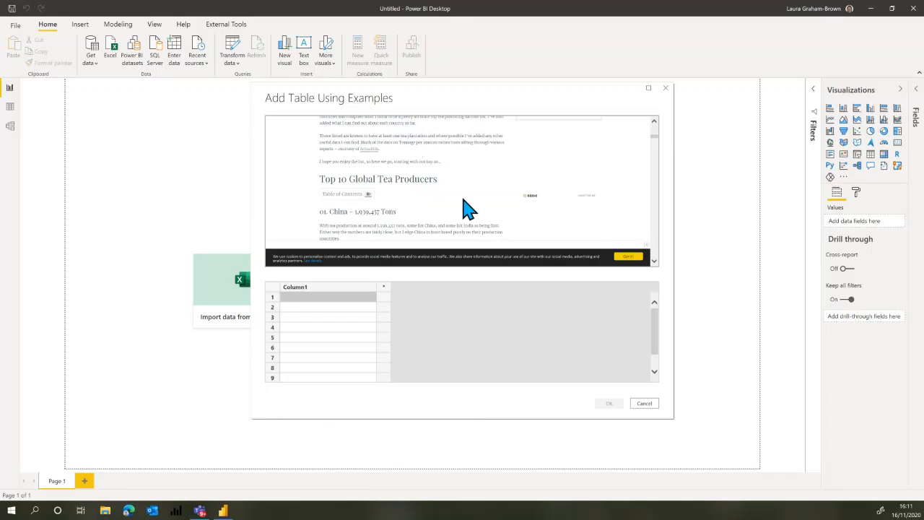
{"action": "scroll", "coordinate": [476, 211], "scroll_direction": "up", "scroll_amount": 1}
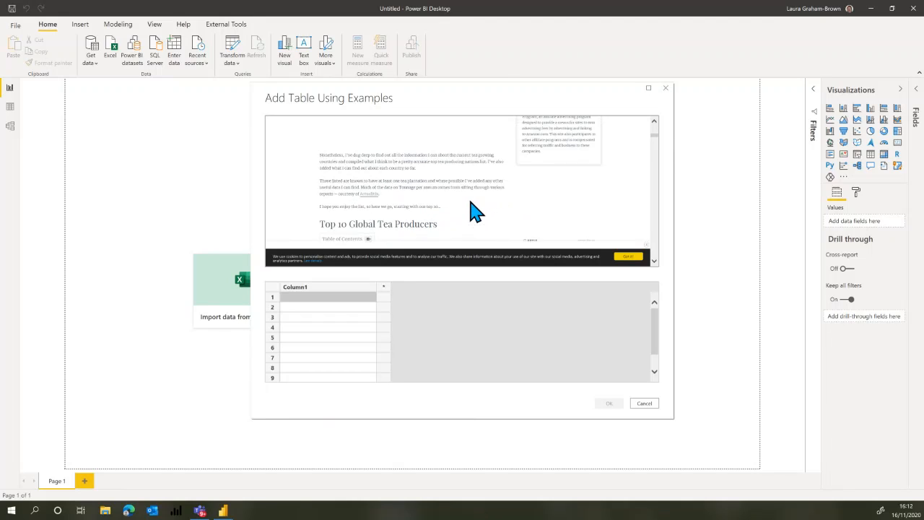
{"action": "scroll", "coordinate": [475, 212], "scroll_direction": "up", "scroll_amount": 1}
{"action": "scroll", "coordinate": [473, 209], "scroll_direction": "down", "scroll_amount": 6}
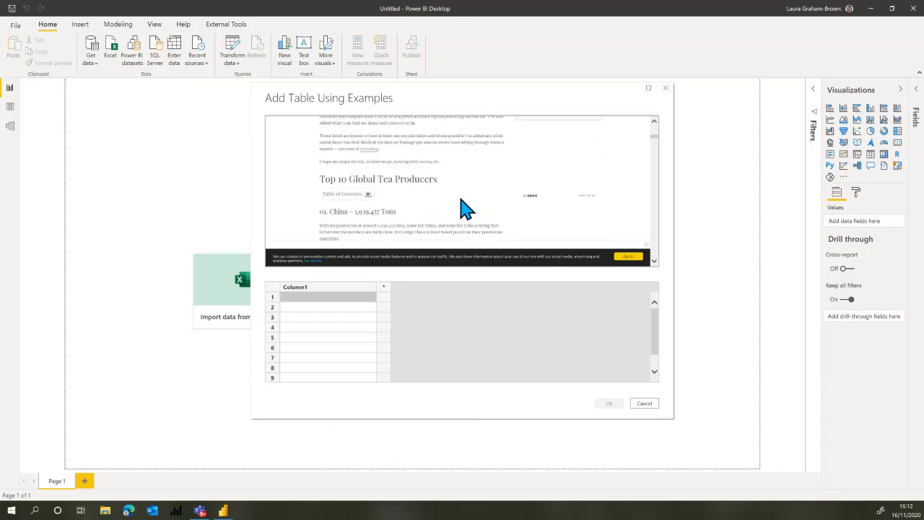
{"action": "scroll", "coordinate": [463, 207], "scroll_direction": "down", "scroll_amount": 6}
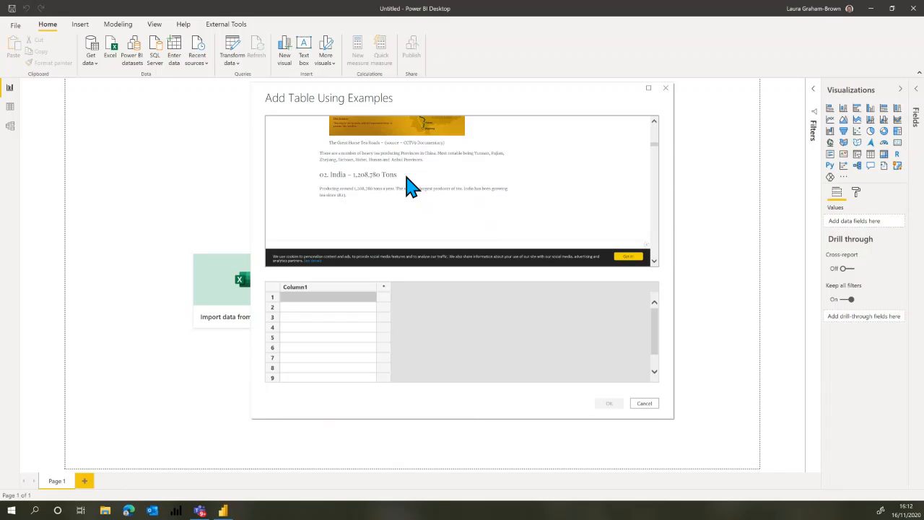
{"action": "scroll", "coordinate": [398, 190], "scroll_direction": "up", "scroll_amount": 3}
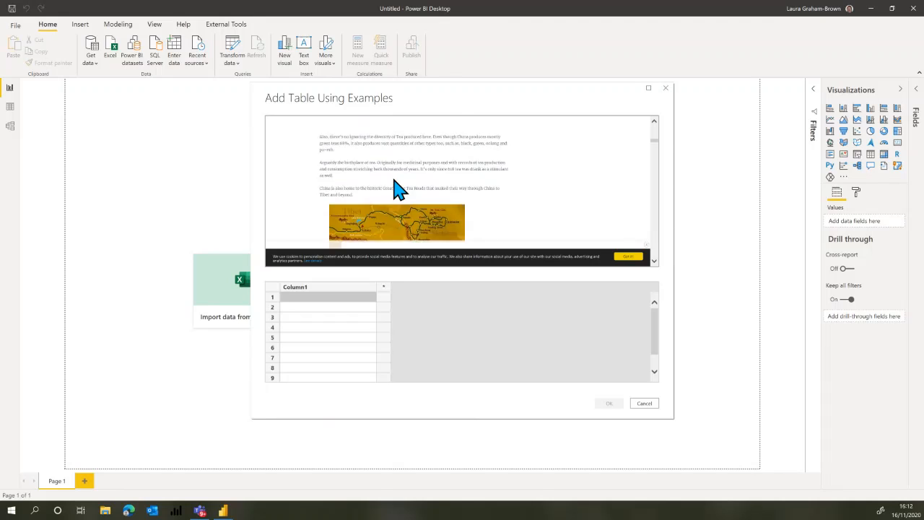
{"action": "scroll", "coordinate": [398, 190], "scroll_direction": "up", "scroll_amount": 1}
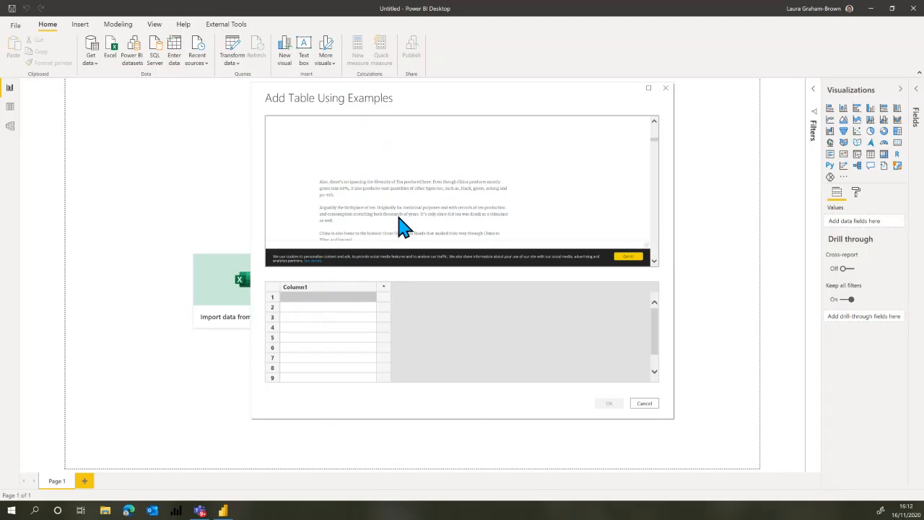
{"action": "scroll", "coordinate": [400, 224], "scroll_direction": "up", "scroll_amount": 4}
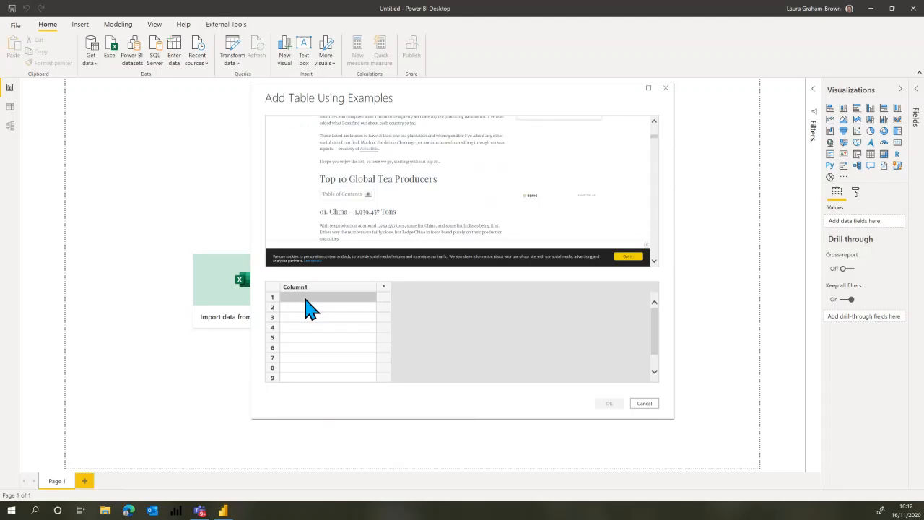
Fill the first two example rows with "01. China – 1,939,457 Tons" and "02. India – 1,208,780 Tons" and check the suggested rows.
{"action": "type", "text": "0"}
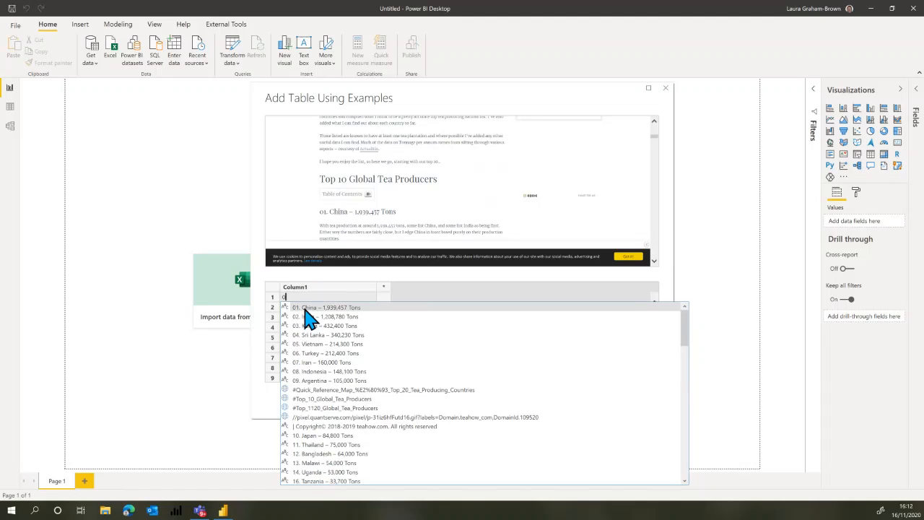
{"action": "left_click", "coordinate": [318, 308]}
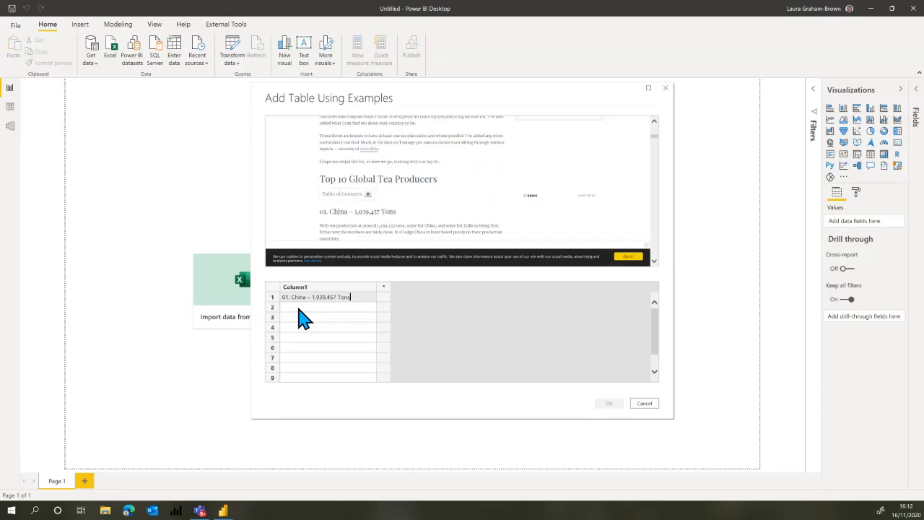
{"action": "key", "text": "Return"}
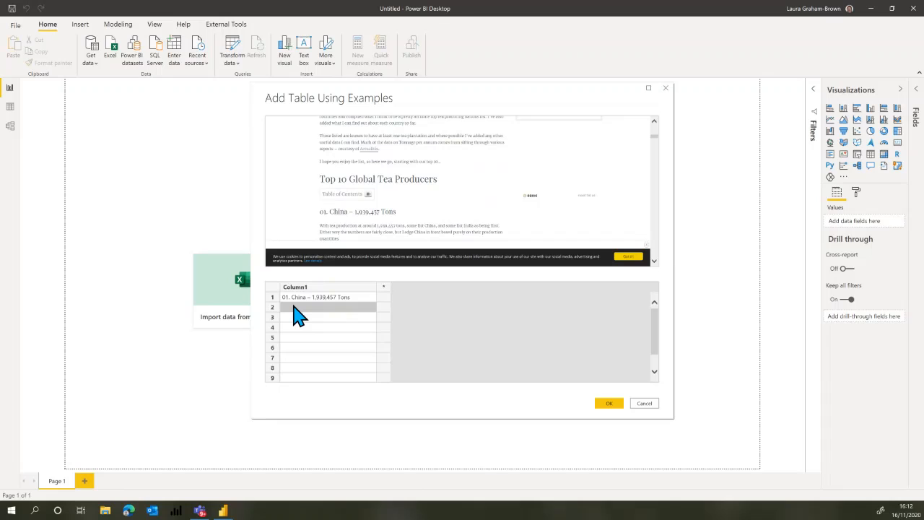
{"action": "type", "text": "0"}
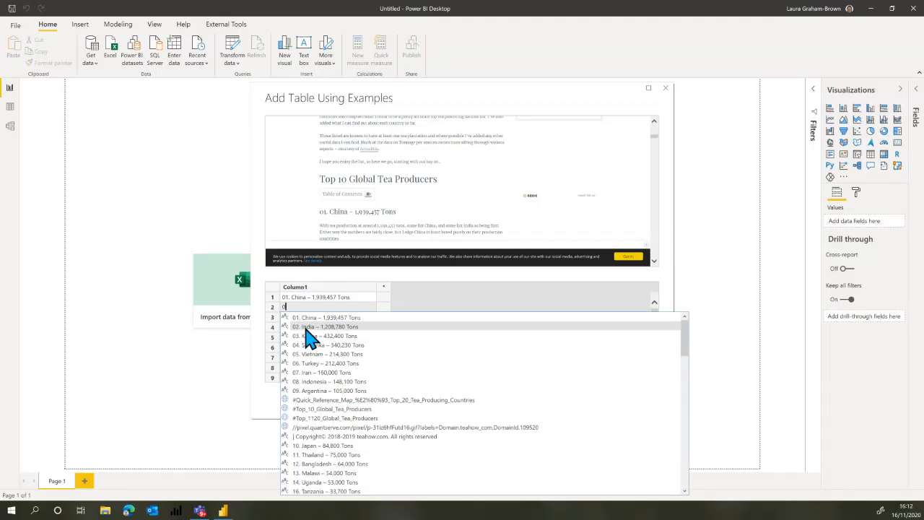
{"action": "left_click", "coordinate": [306, 328]}
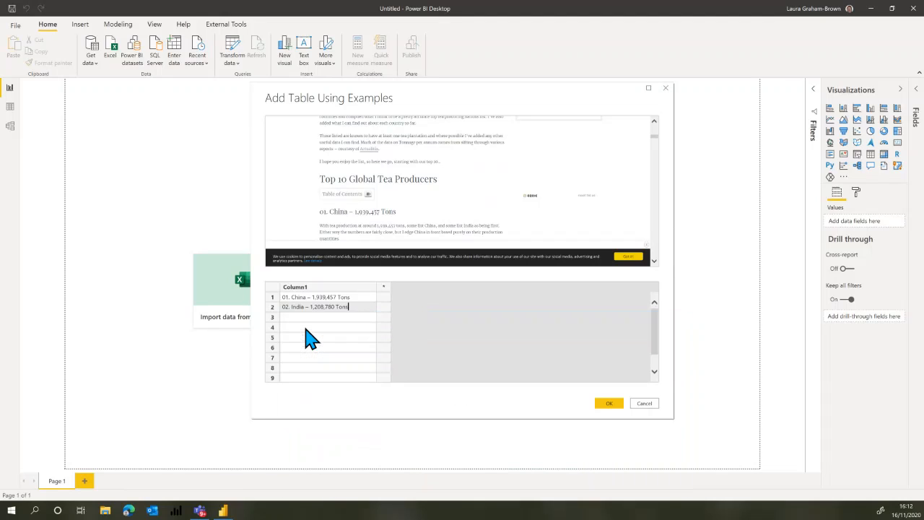
{"action": "key", "text": "Return"}
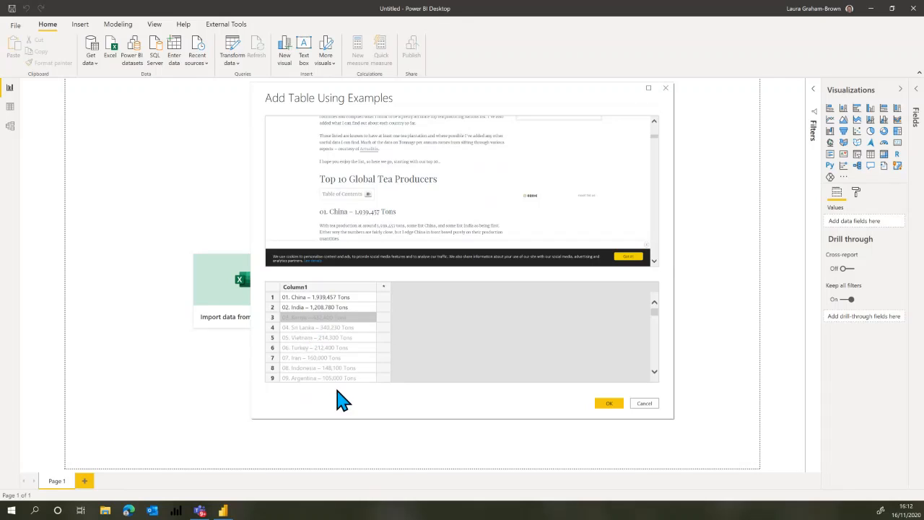
{"action": "scroll", "coordinate": [334, 334], "scroll_direction": "down", "scroll_amount": 1}
{"action": "scroll", "coordinate": [334, 334], "scroll_direction": "down", "scroll_amount": 4}
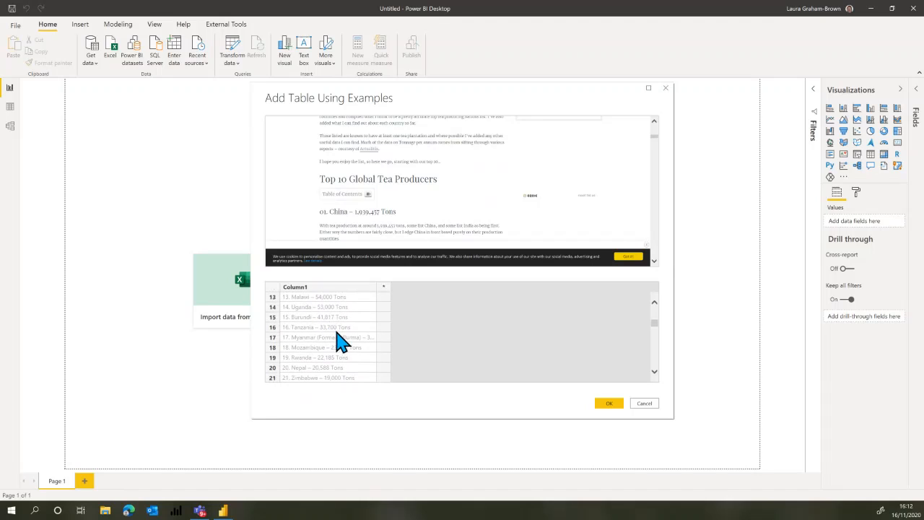
Create the table from the examples and open it for transforming in a maximized Power Query Editor.
{"action": "left_click", "coordinate": [609, 404]}
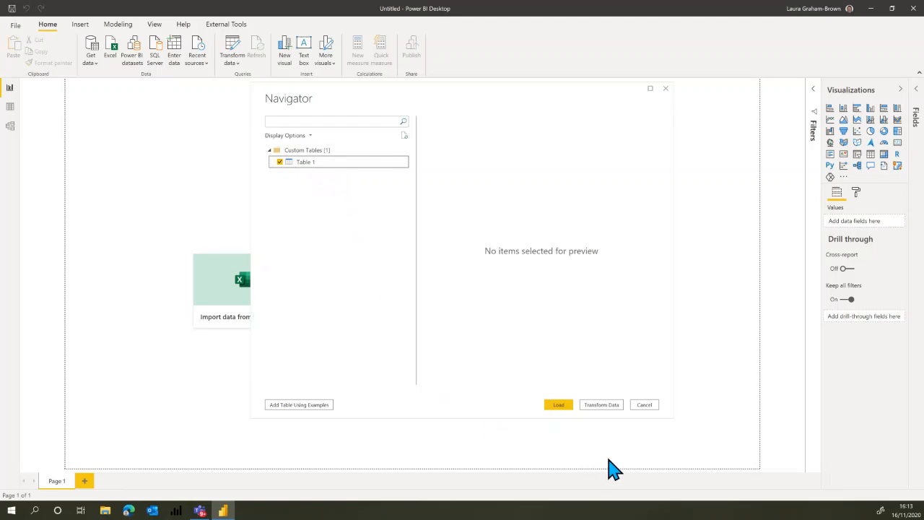
{"action": "left_click", "coordinate": [604, 405]}
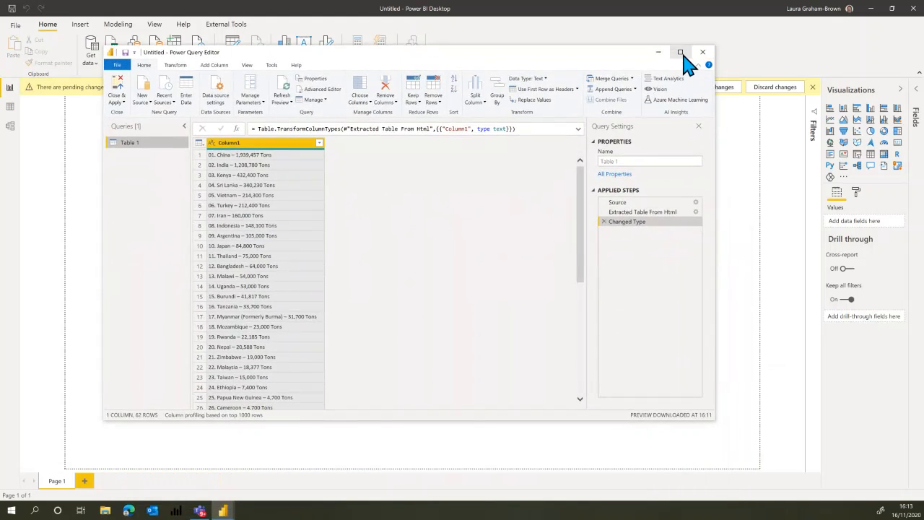
{"action": "left_click", "coordinate": [680, 52]}
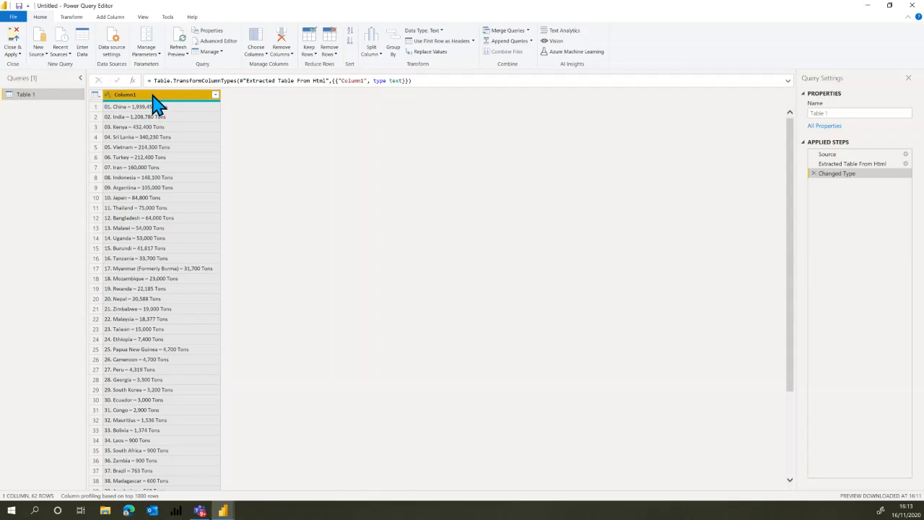
Add a column from examples based on the selected Column1 and name it Country.
{"action": "left_click", "coordinate": [110, 18]}
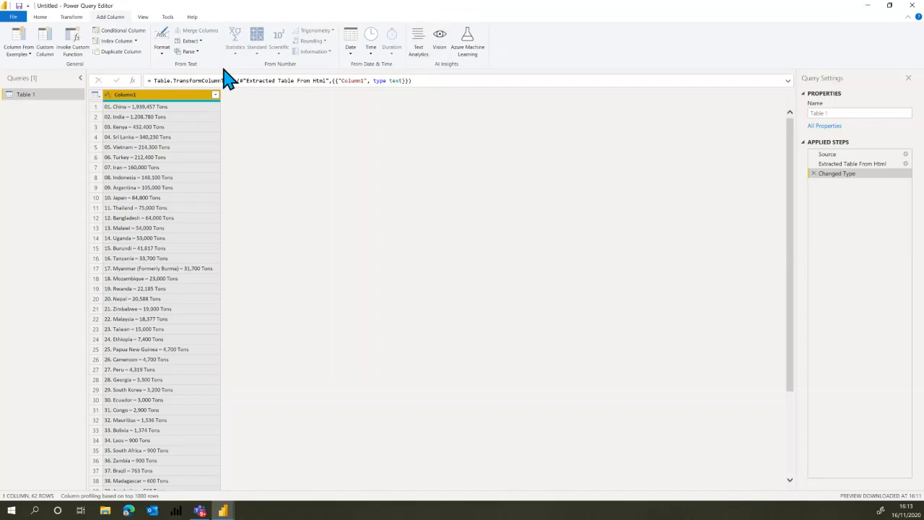
{"action": "left_click", "coordinate": [33, 65]}
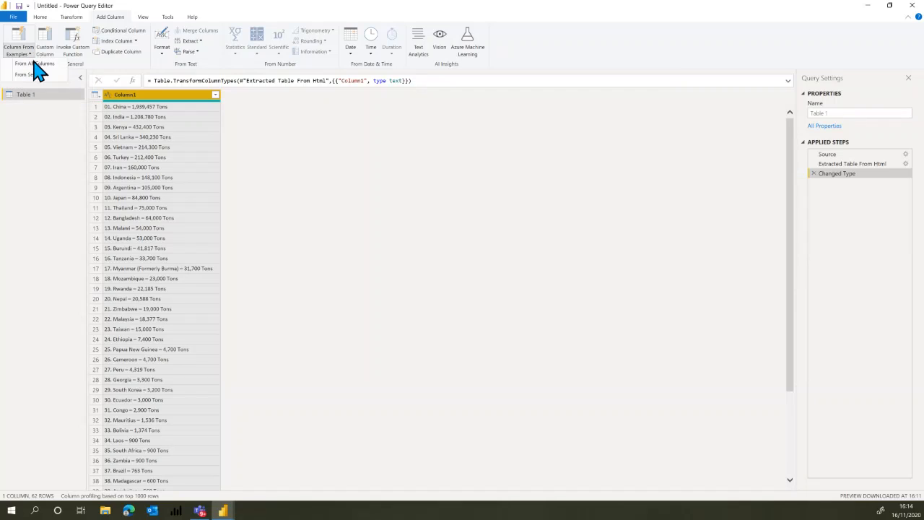
{"action": "left_click", "coordinate": [32, 75]}
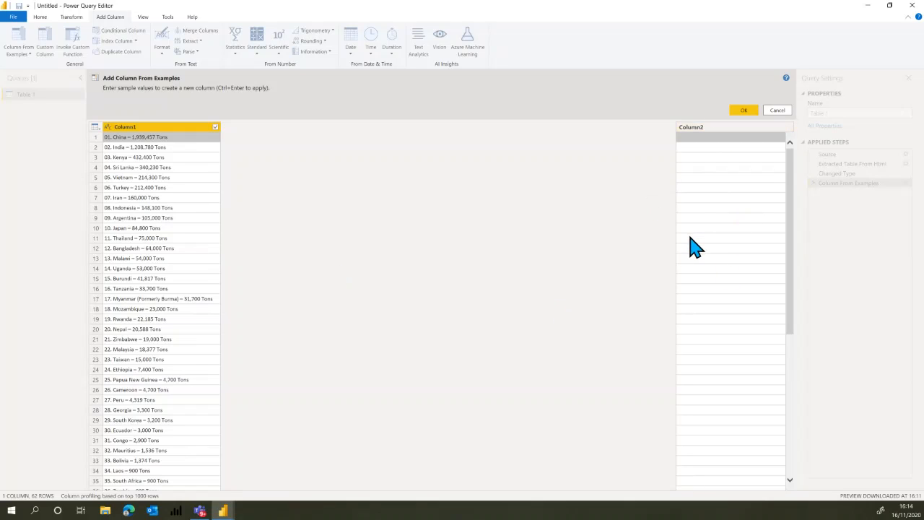
{"action": "double_click", "coordinate": [703, 133]}
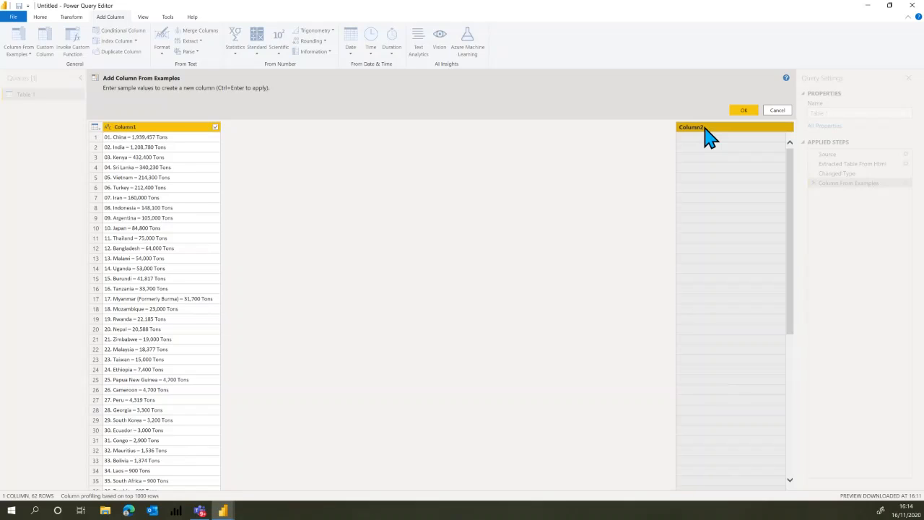
{"action": "type", "text": "Count"}
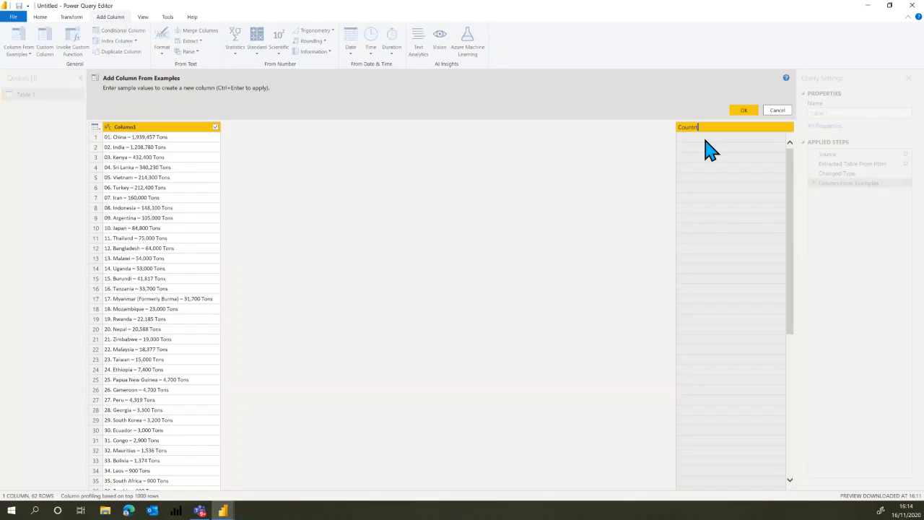
{"action": "type", "text": "ry"}
{"action": "key", "text": "Return"}
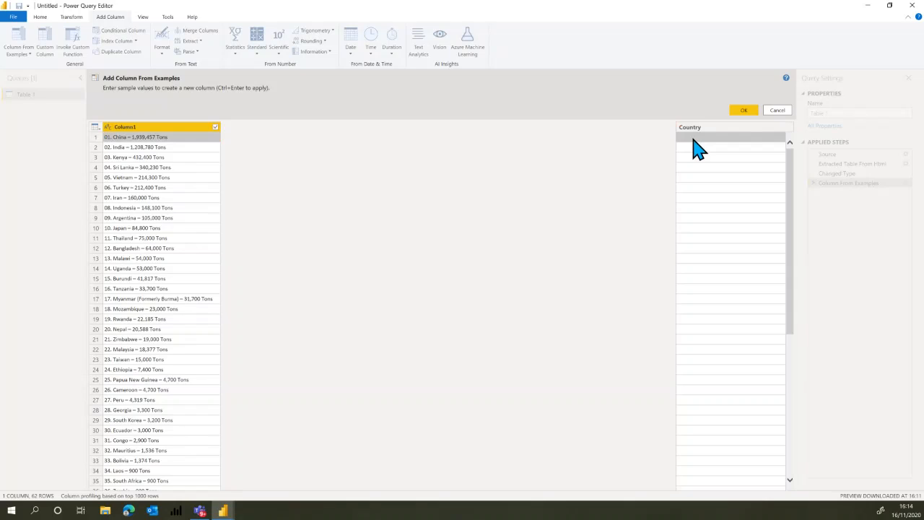
Enter China as the first example value in the Country column.
{"action": "left_click", "coordinate": [694, 139]}
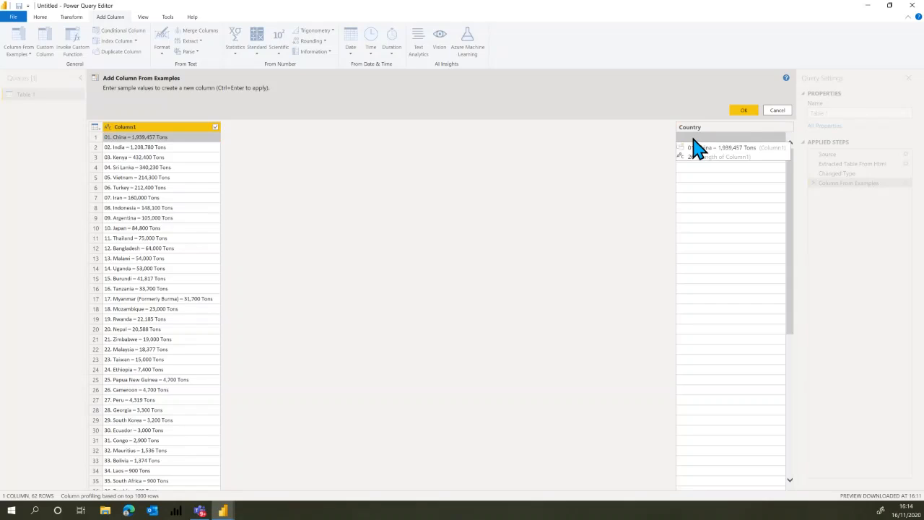
{"action": "type", "text": "China"}
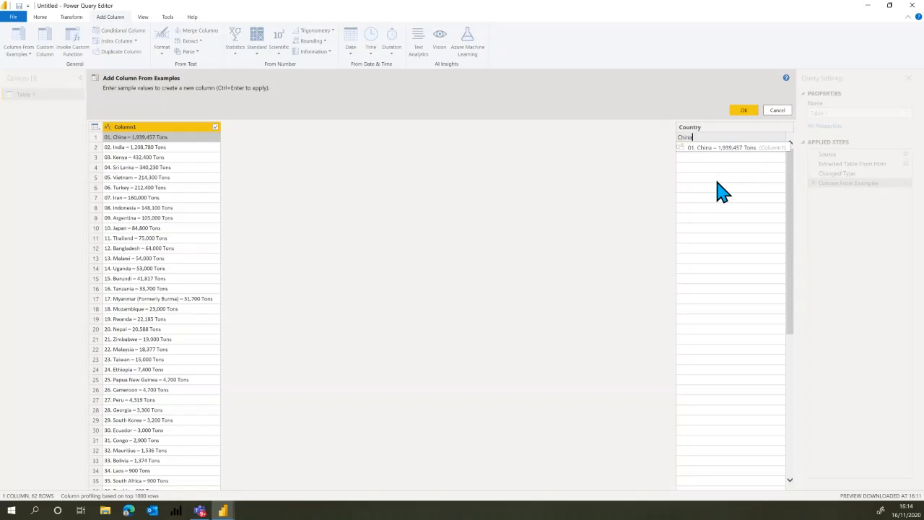
{"action": "key", "text": "Return"}
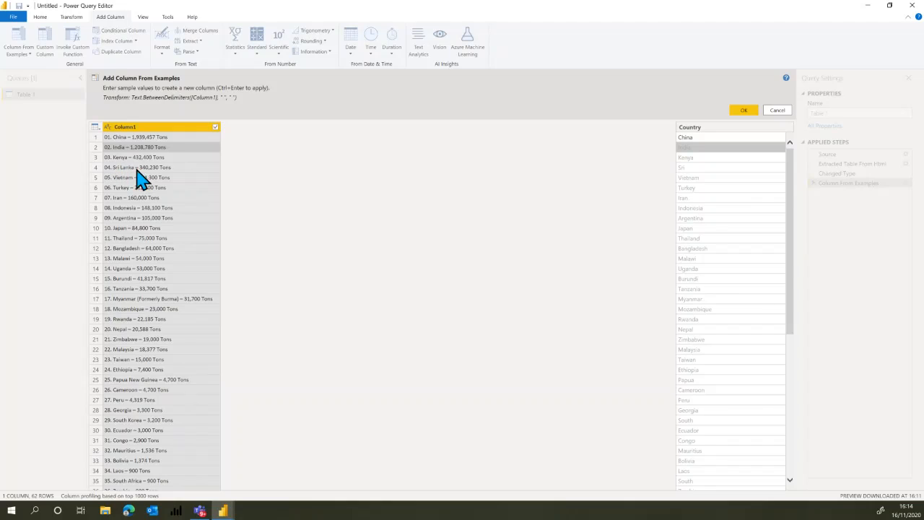
Enter Sri Lanka as the example value for the fourth row of the Country column.
{"action": "left_click", "coordinate": [692, 168]}
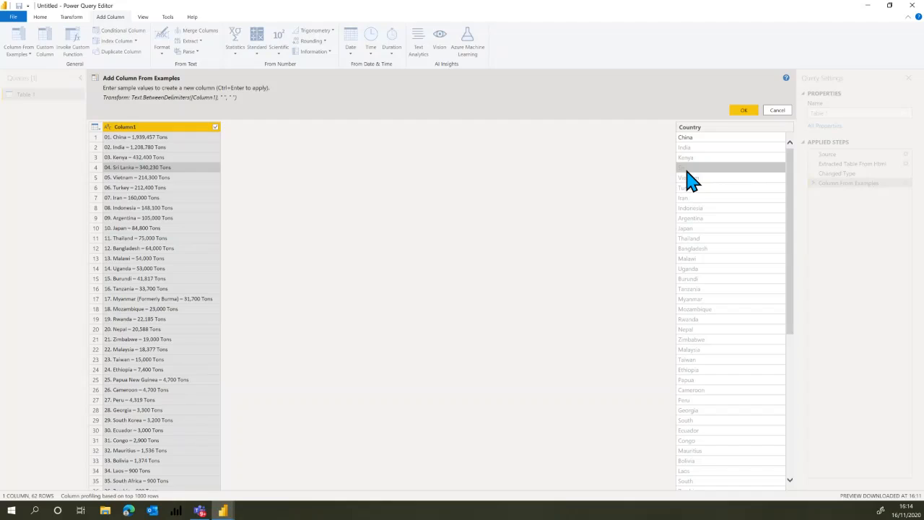
{"action": "type", "text": "S"}
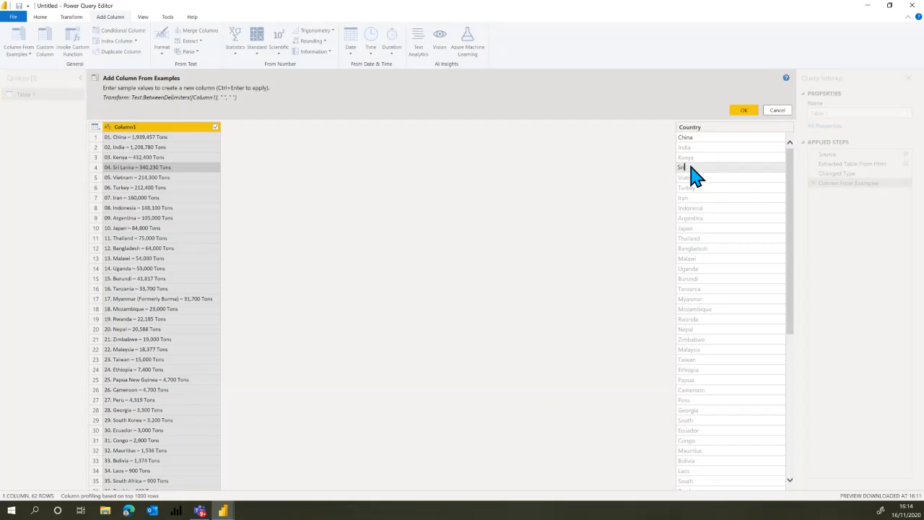
{"action": "type", "text": "ri Lank"}
{"action": "key", "text": "Return"}
{"action": "key", "text": "Left"}
{"action": "key", "text": "Left"}
{"action": "key", "text": "Return"}
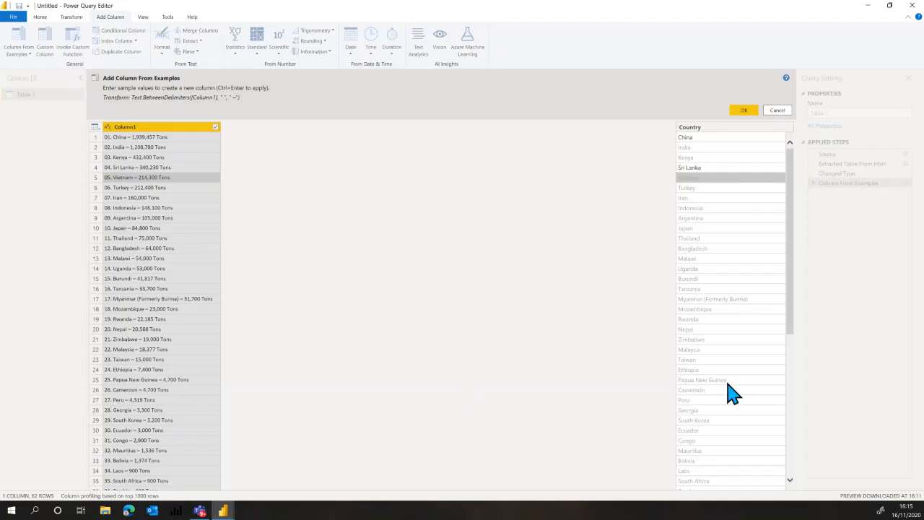
Check the suggested country values through the list and create the Country column.
{"action": "scroll", "coordinate": [751, 307], "scroll_direction": "down", "scroll_amount": 5}
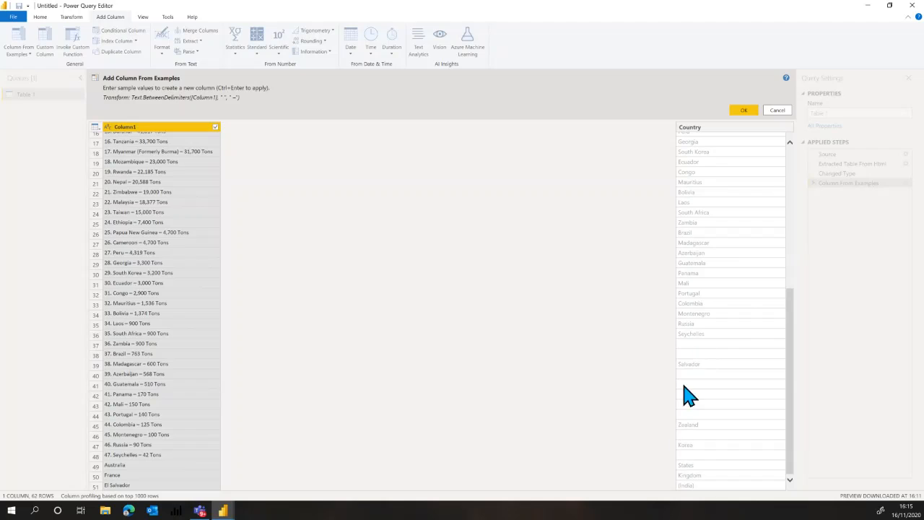
{"action": "scroll", "coordinate": [742, 293], "scroll_direction": "up", "scroll_amount": 5}
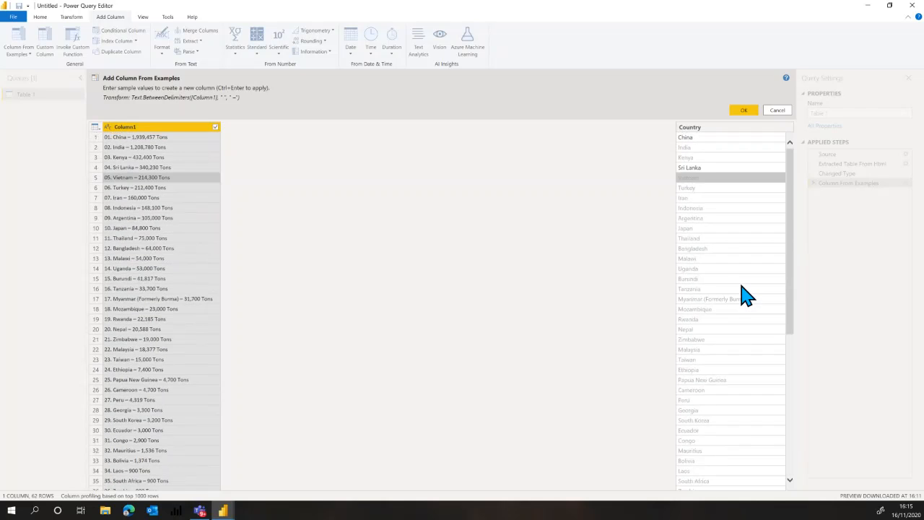
{"action": "left_click", "coordinate": [745, 114]}
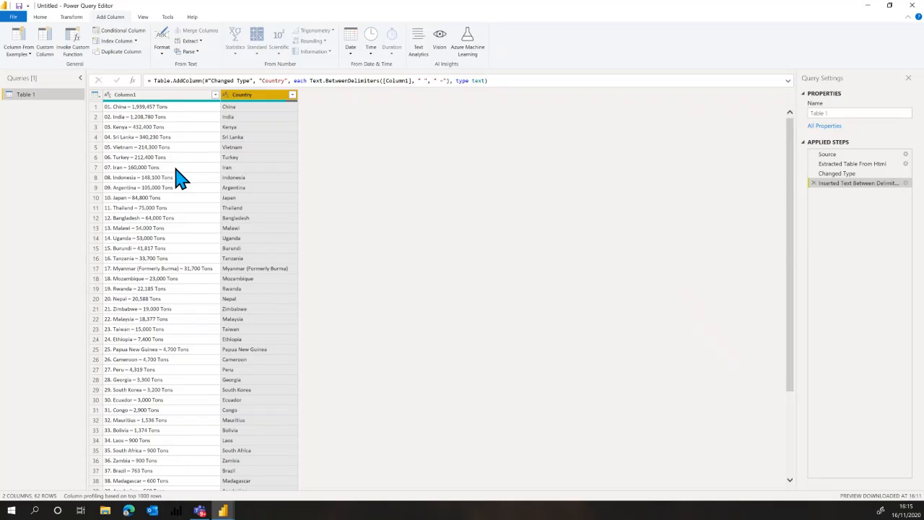
Add another column from examples based only on Column1 and name it Production.
{"action": "left_click", "coordinate": [152, 94]}
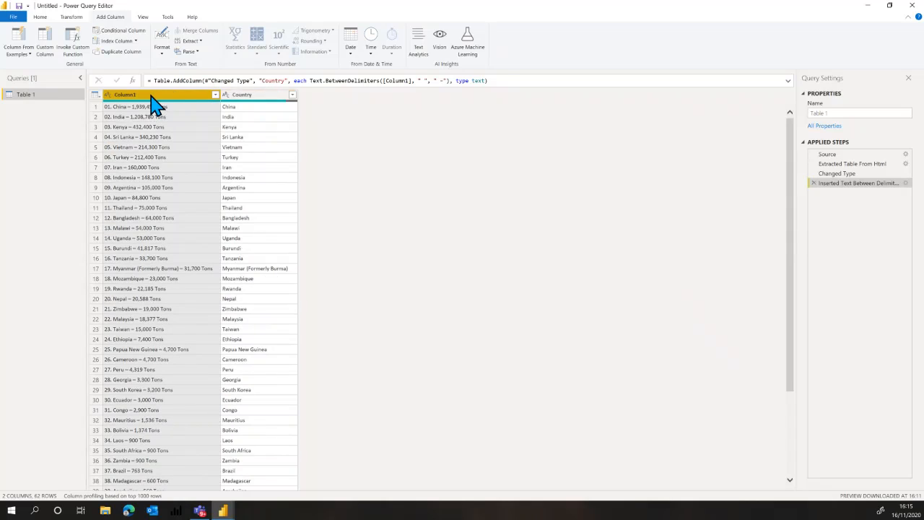
{"action": "left_click", "coordinate": [29, 55]}
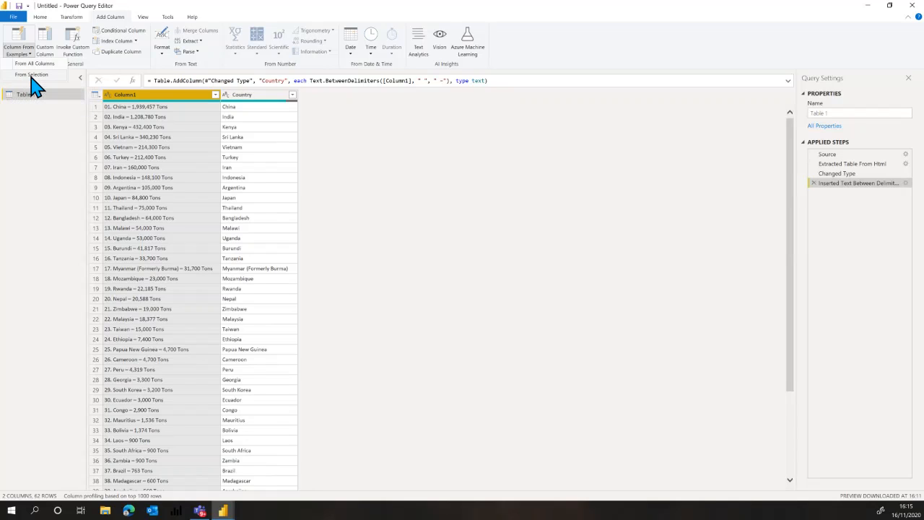
{"action": "left_click", "coordinate": [31, 75]}
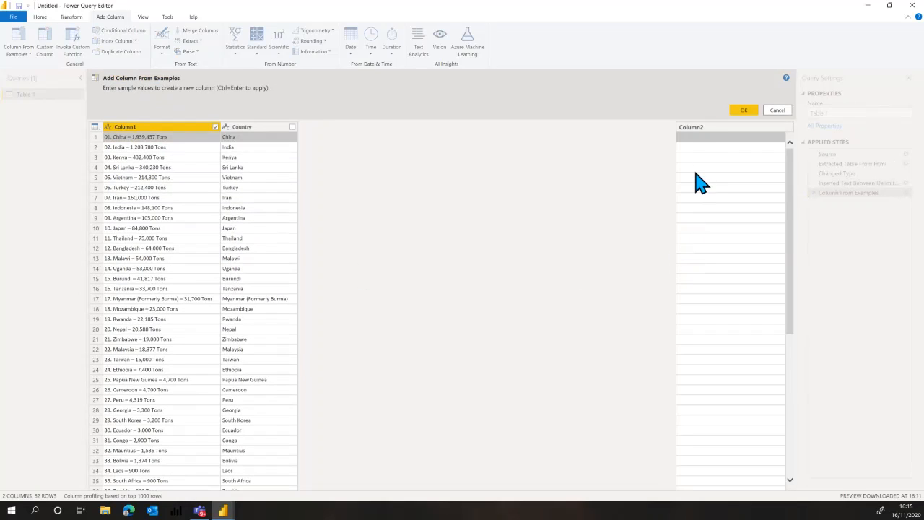
{"action": "double_click", "coordinate": [695, 132]}
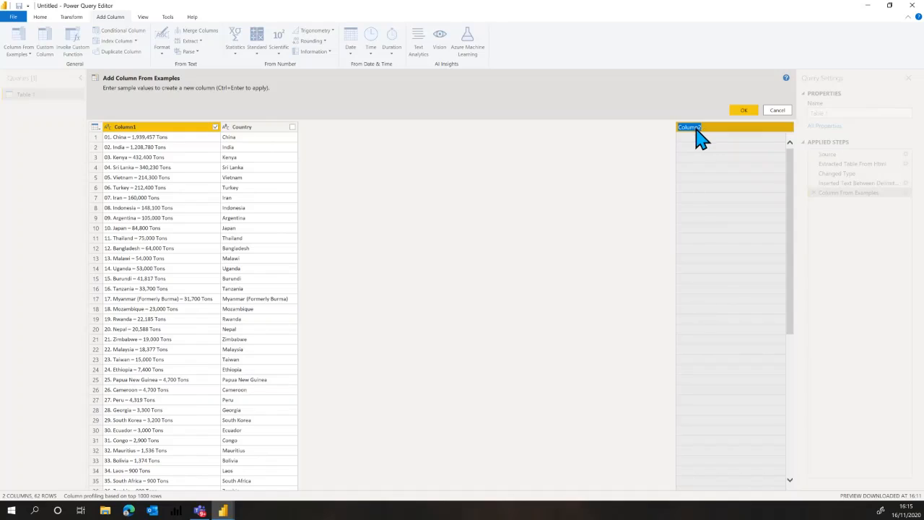
{"action": "type", "text": "Production"}
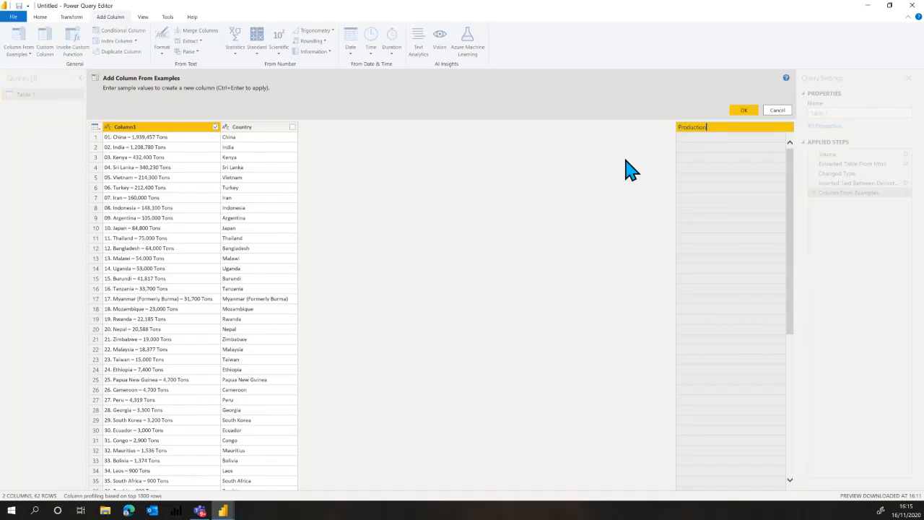
Enter 1939457 and 1208780 as the Production example values for China and India.
{"action": "left_click", "coordinate": [692, 138]}
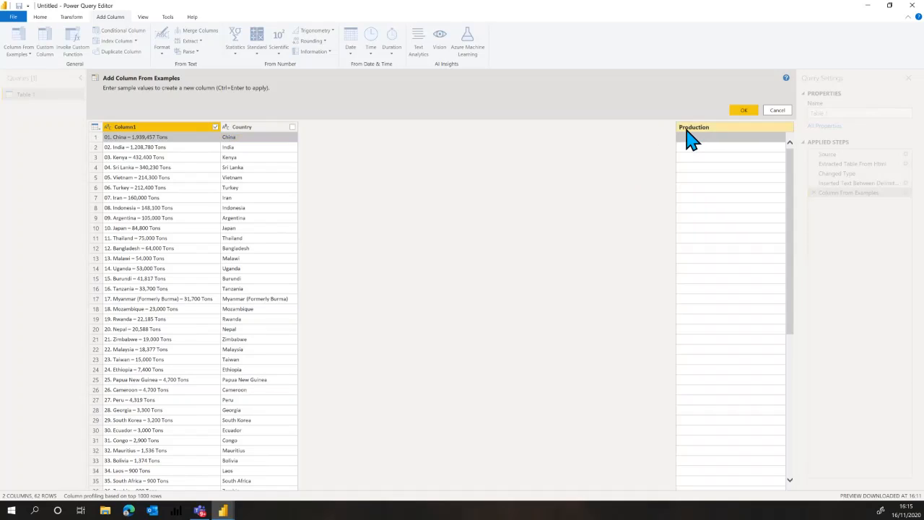
{"action": "left_click", "coordinate": [688, 139]}
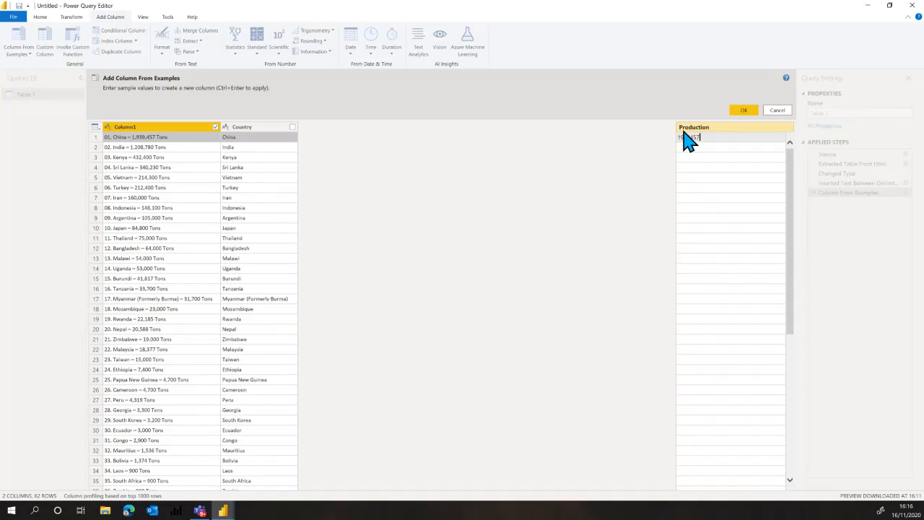
{"action": "key", "text": "Return"}
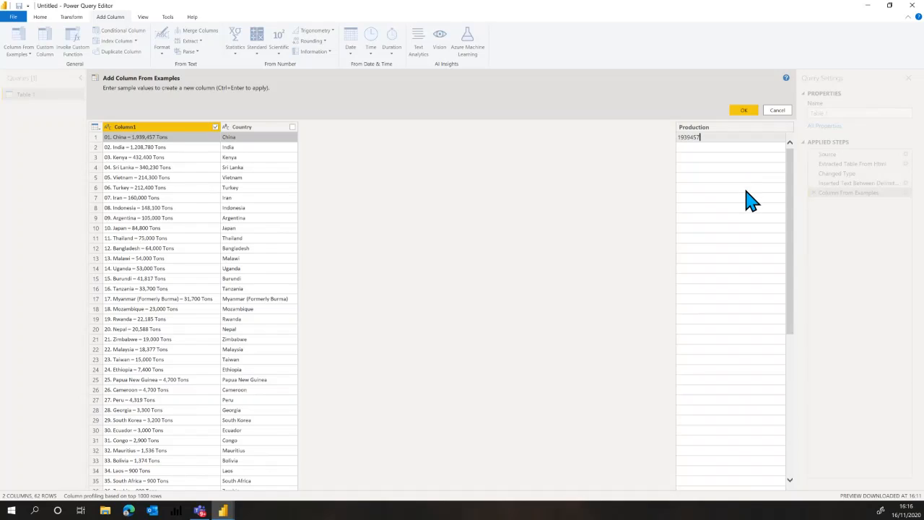
{"action": "key", "text": "Return"}
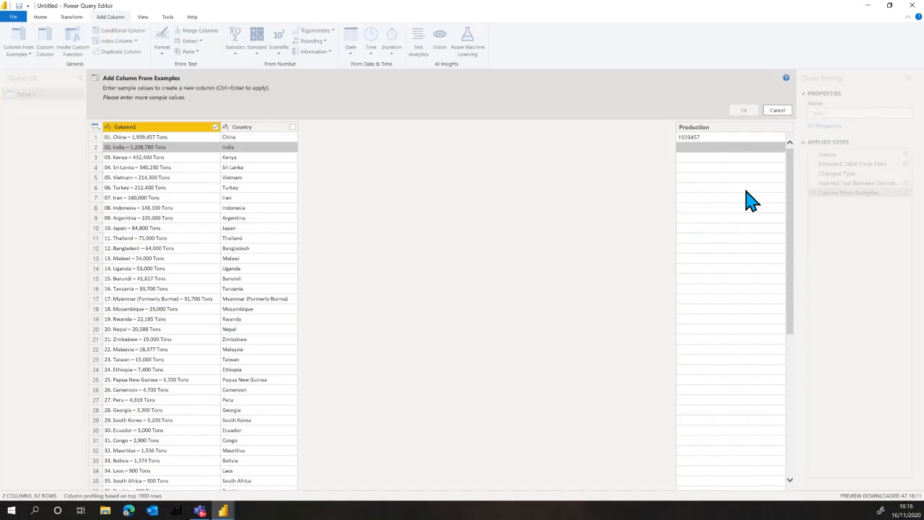
{"action": "type", "text": "1208780"}
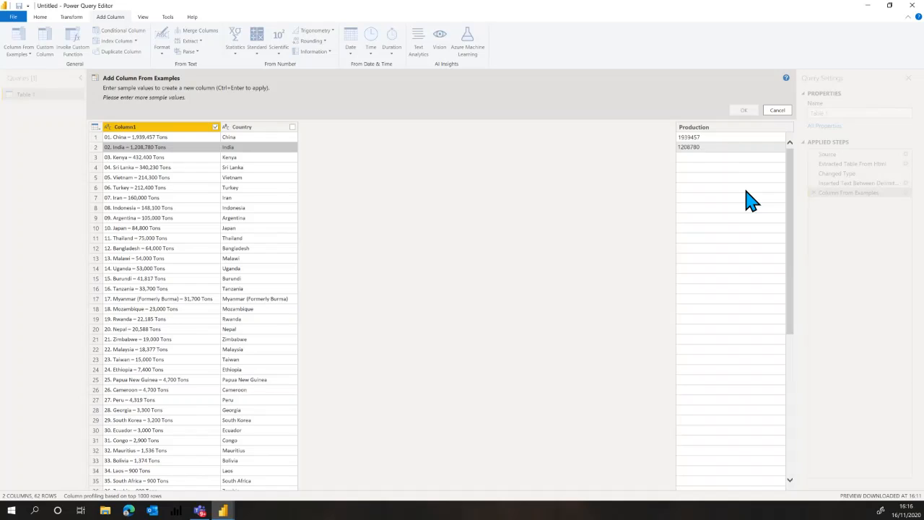
{"action": "key", "text": "Return"}
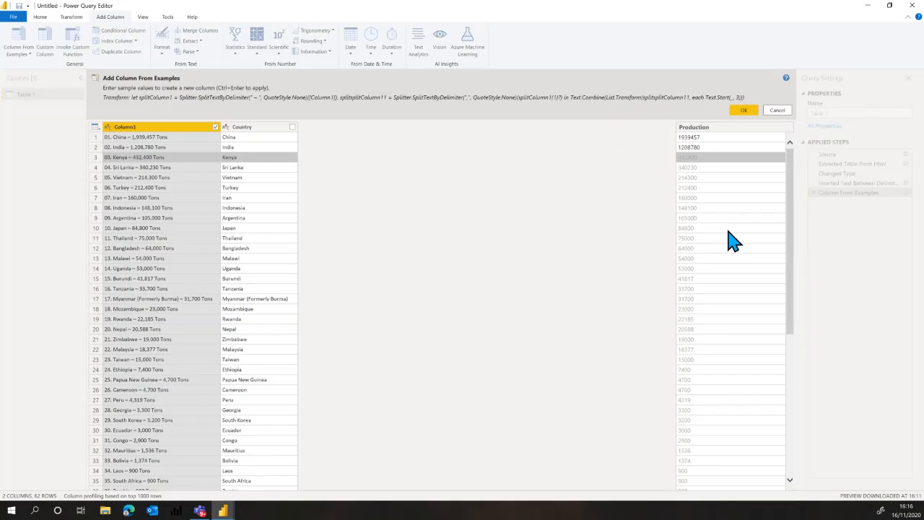
Check the suggested production values down to the last row and create the Production column.
{"action": "scroll", "coordinate": [726, 253], "scroll_direction": "down", "scroll_amount": 5}
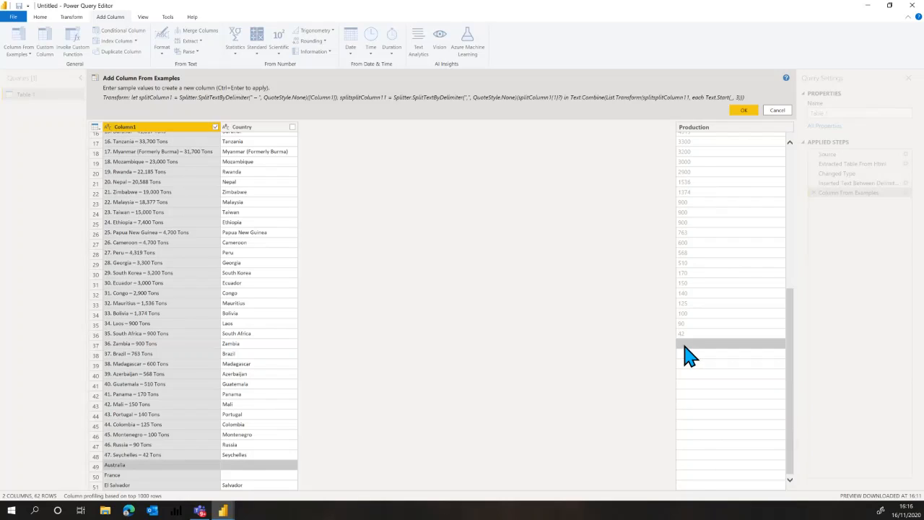
{"action": "scroll", "coordinate": [704, 348], "scroll_direction": "up", "scroll_amount": 5}
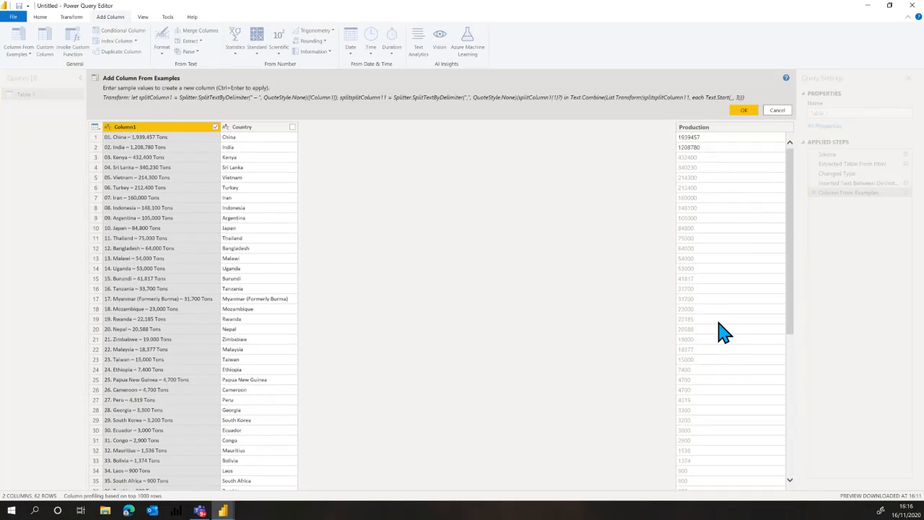
{"action": "scroll", "coordinate": [721, 332], "scroll_direction": "down", "scroll_amount": 2}
{"action": "scroll", "coordinate": [721, 335], "scroll_direction": "down", "scroll_amount": 7}
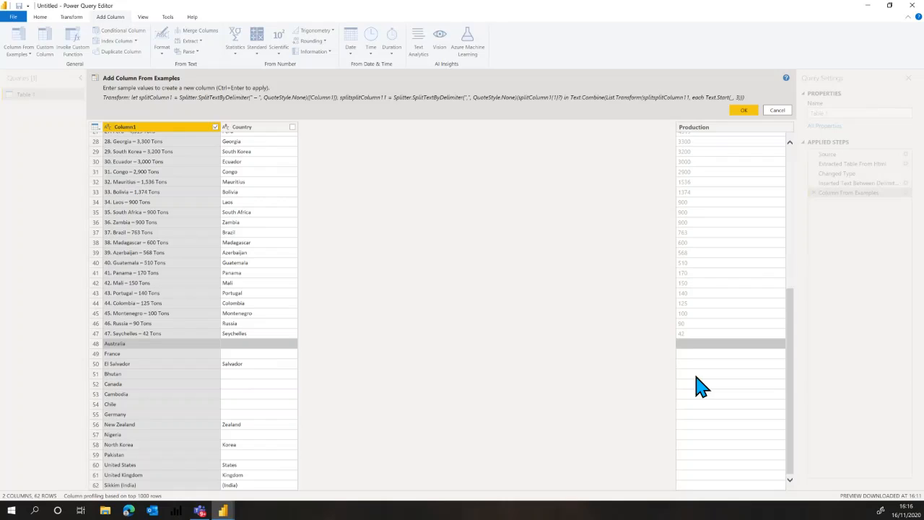
{"action": "scroll", "coordinate": [687, 484], "scroll_direction": "up", "scroll_amount": 9}
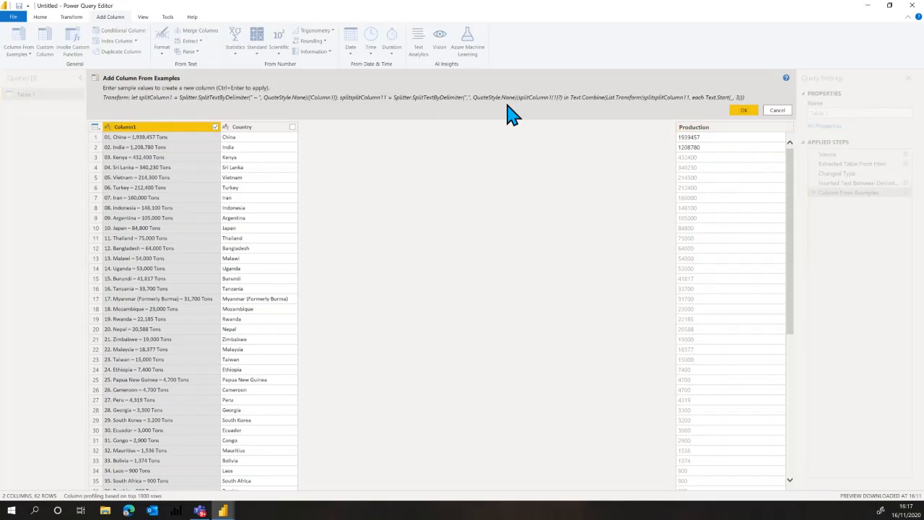
{"action": "left_click", "coordinate": [743, 112]}
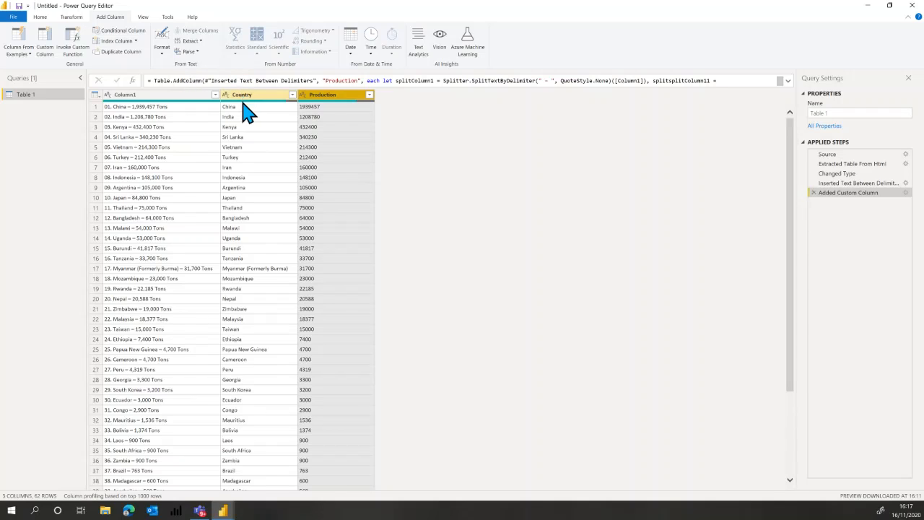
Review the query's applied steps one by one, from Source through to Added Custom Column.
{"action": "left_click", "coordinate": [142, 19]}
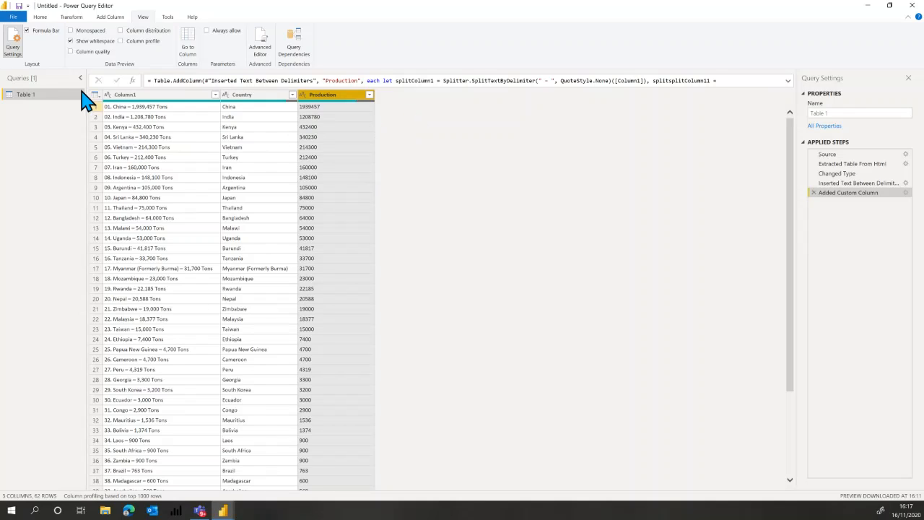
{"action": "left_click", "coordinate": [40, 18]}
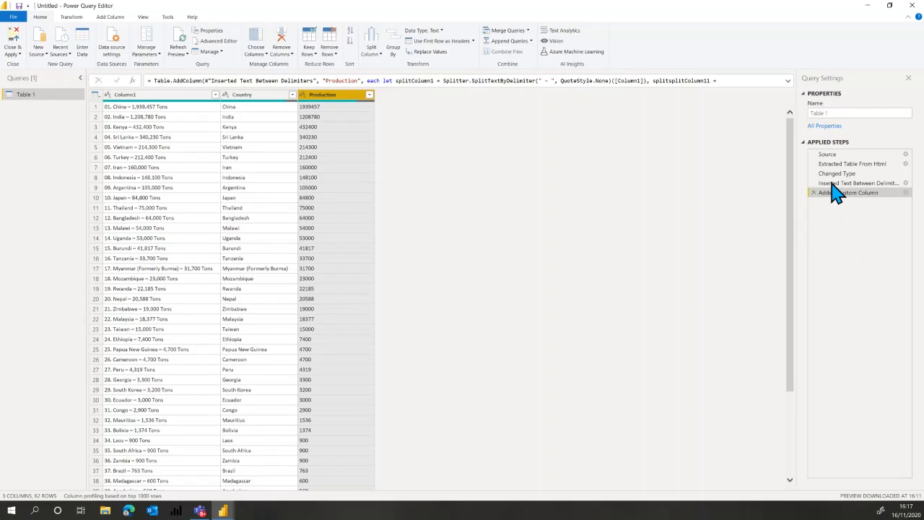
{"action": "left_click", "coordinate": [827, 154]}
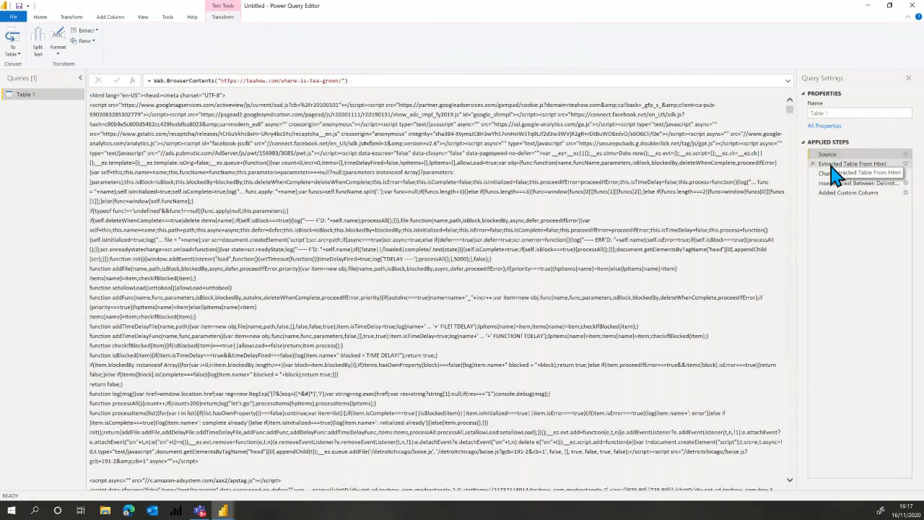
{"action": "left_click", "coordinate": [832, 164]}
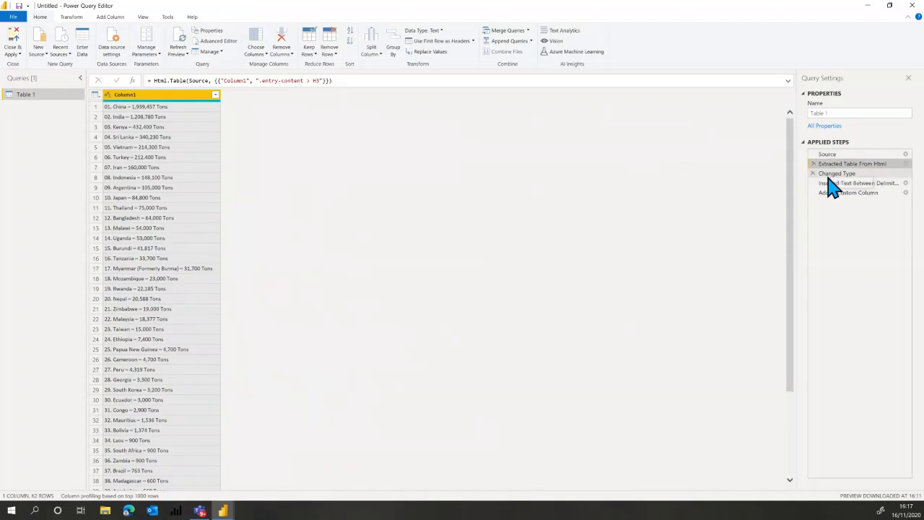
{"action": "left_click", "coordinate": [831, 174]}
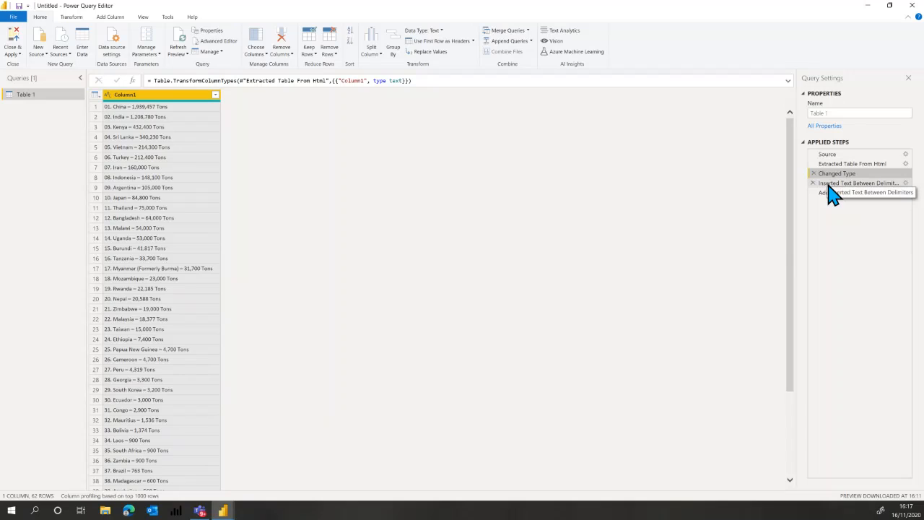
{"action": "left_click", "coordinate": [830, 185]}
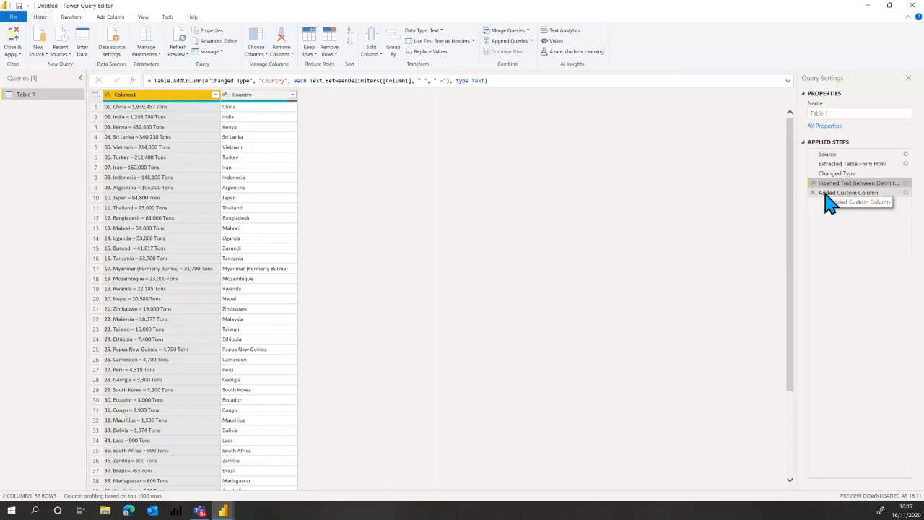
{"action": "left_click", "coordinate": [830, 199]}
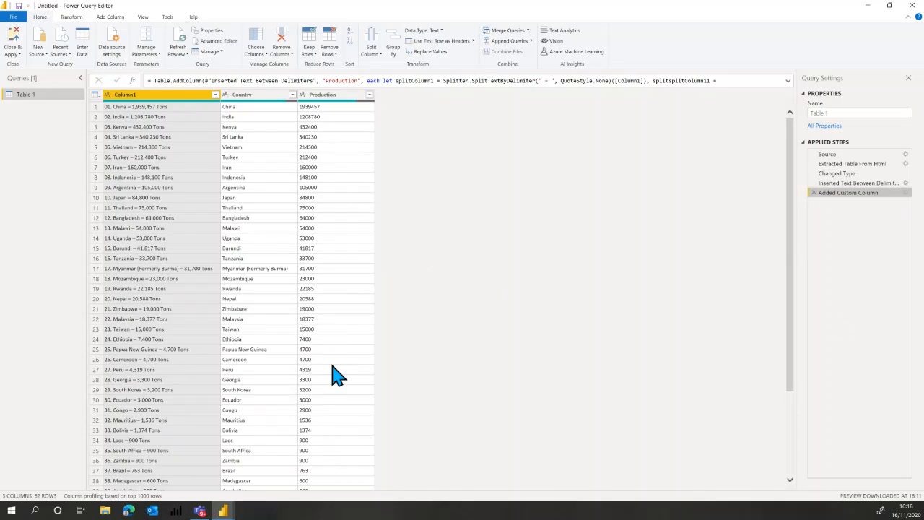
Change the Production column's data type to Whole Number.
{"action": "left_click", "coordinate": [303, 94]}
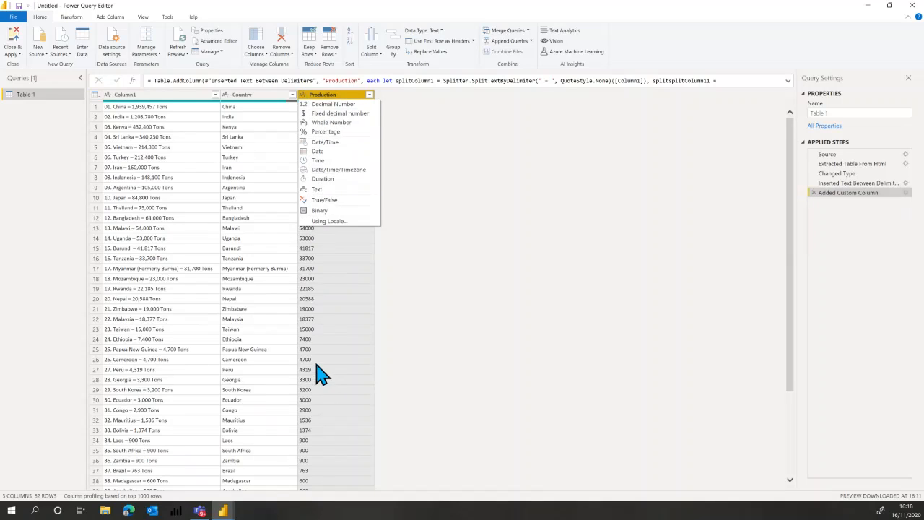
{"action": "left_click", "coordinate": [318, 123]}
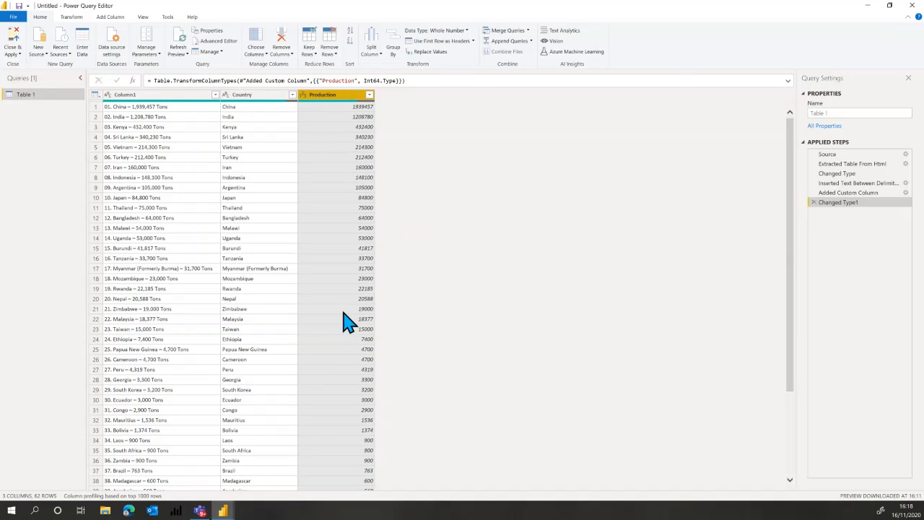
Filter the null values out of the Production column and review the resulting row filter's settings.
{"action": "scroll", "coordinate": [354, 304], "scroll_direction": "down", "scroll_amount": 8}
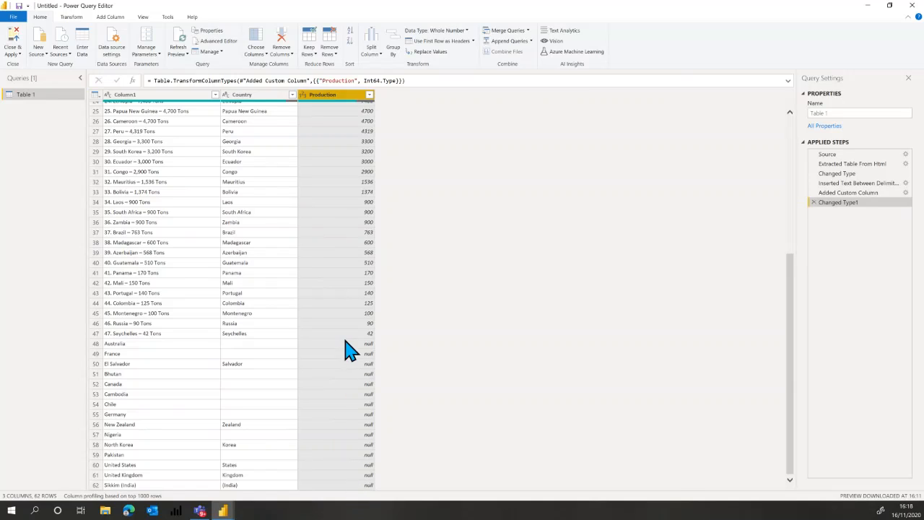
{"action": "scroll", "coordinate": [336, 328], "scroll_direction": "up", "scroll_amount": 8}
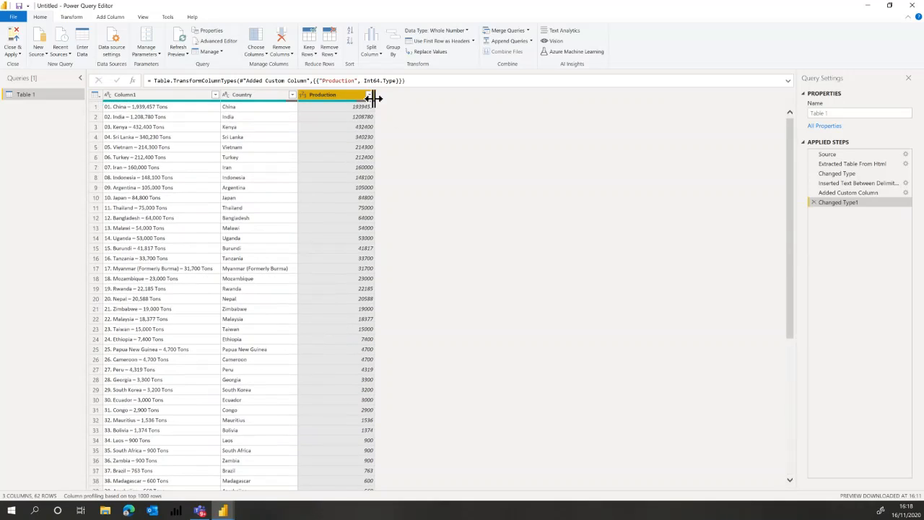
{"action": "left_click", "coordinate": [370, 96]}
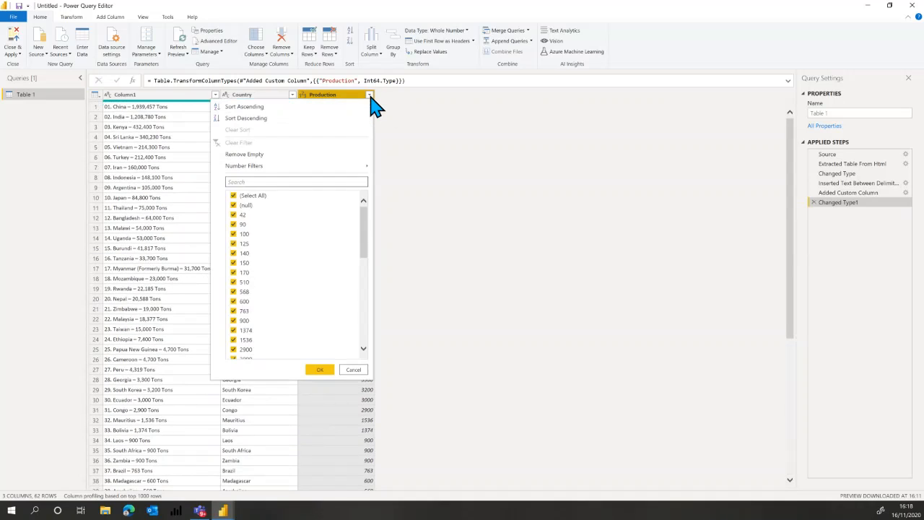
{"action": "left_click", "coordinate": [233, 205]}
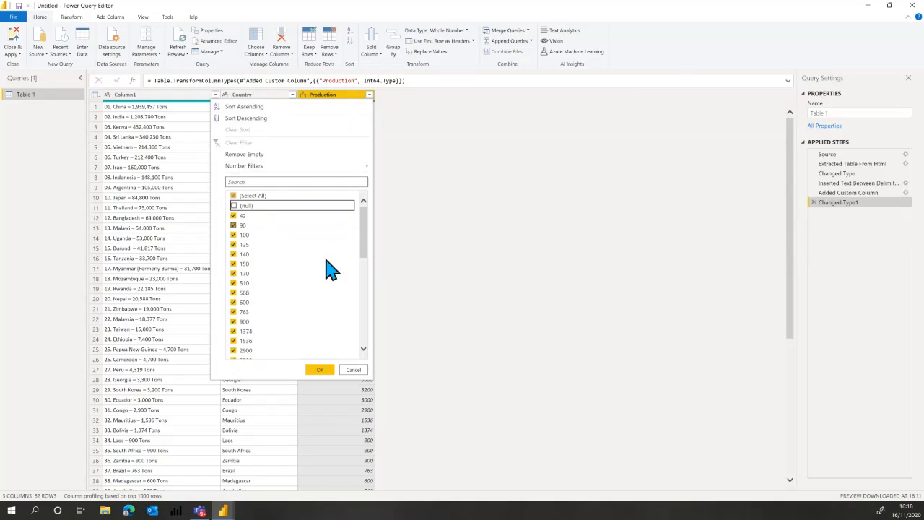
{"action": "left_click", "coordinate": [322, 371]}
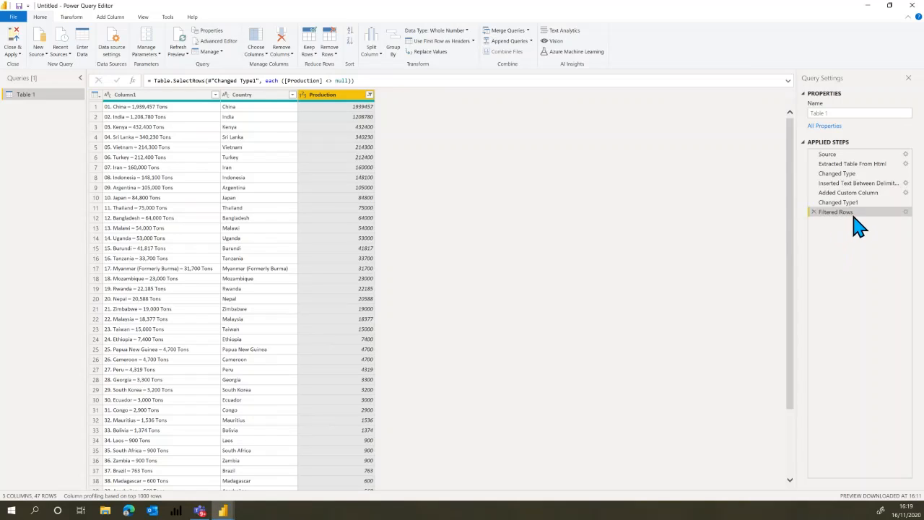
{"action": "left_click", "coordinate": [906, 213]}
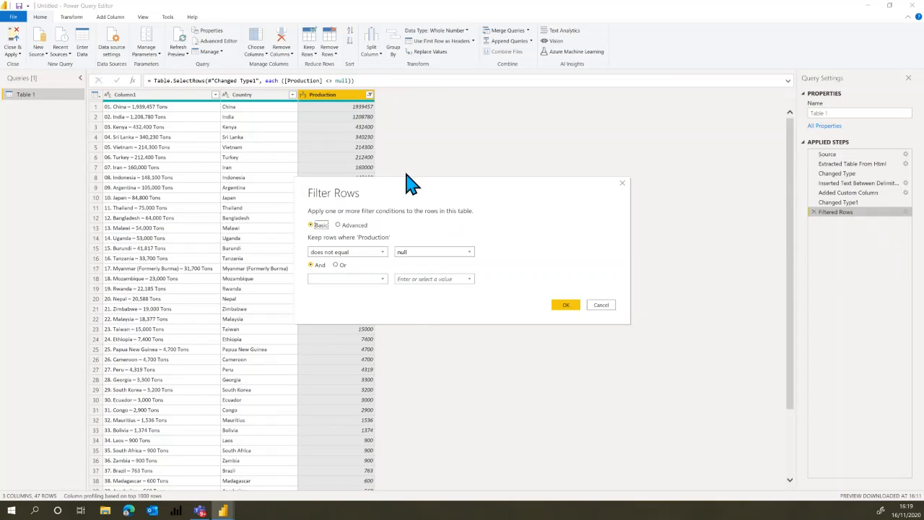
{"action": "left_click", "coordinate": [603, 306]}
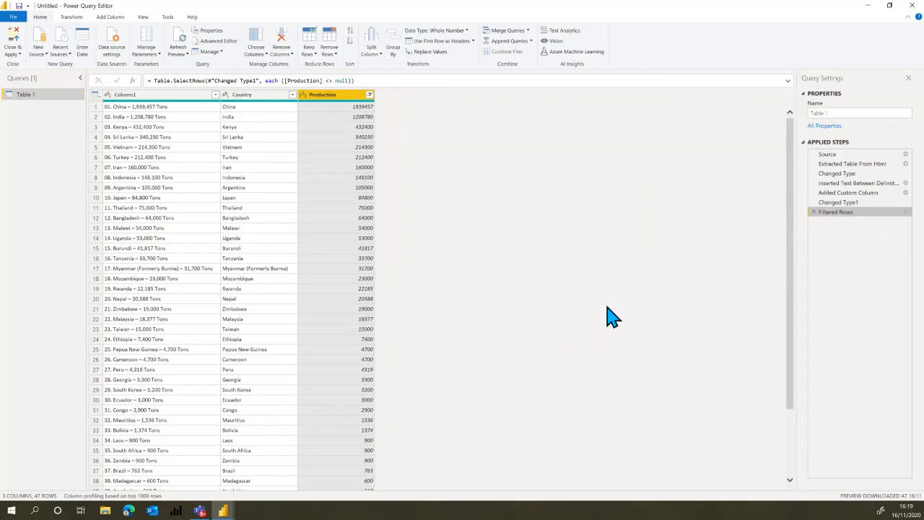
Delete the Changed Type step that directly follows Extracted Table From Html in the query.
{"action": "left_click", "coordinate": [830, 203]}
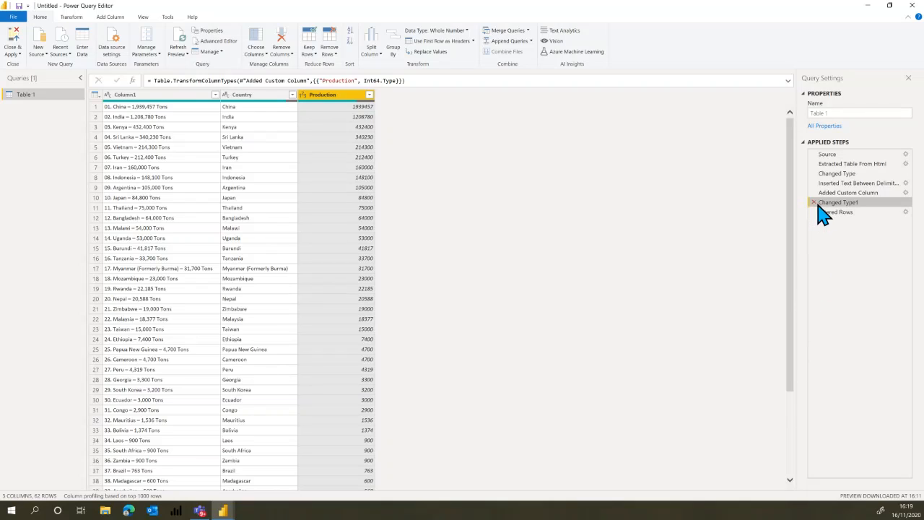
{"action": "left_click", "coordinate": [831, 176]}
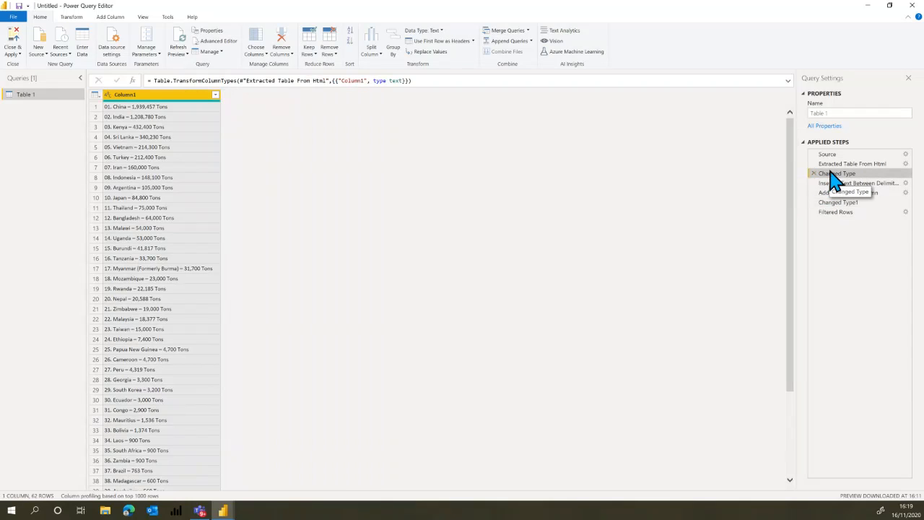
{"action": "left_click", "coordinate": [832, 166]}
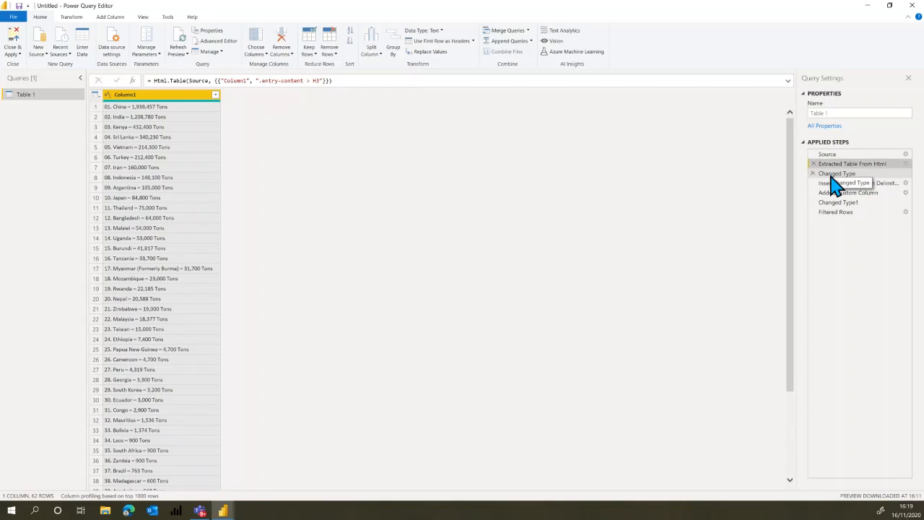
{"action": "left_click", "coordinate": [834, 175]}
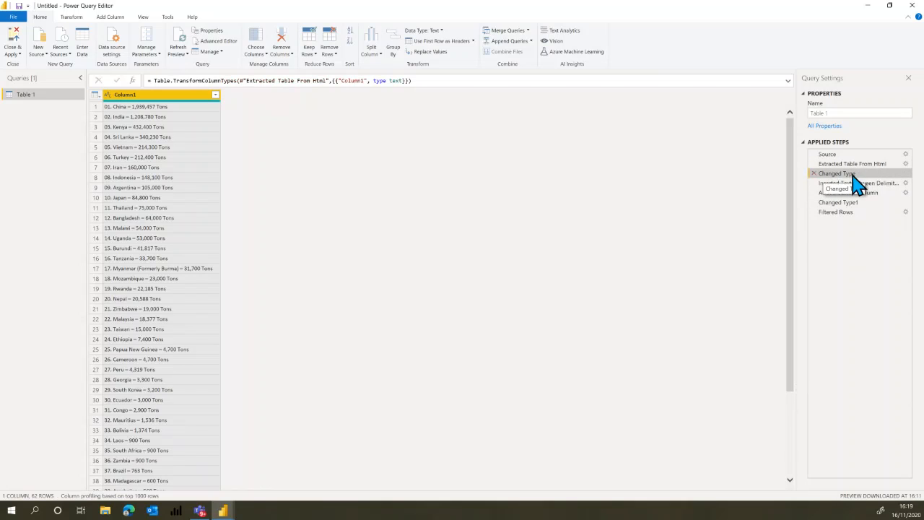
{"action": "left_click", "coordinate": [813, 174]}
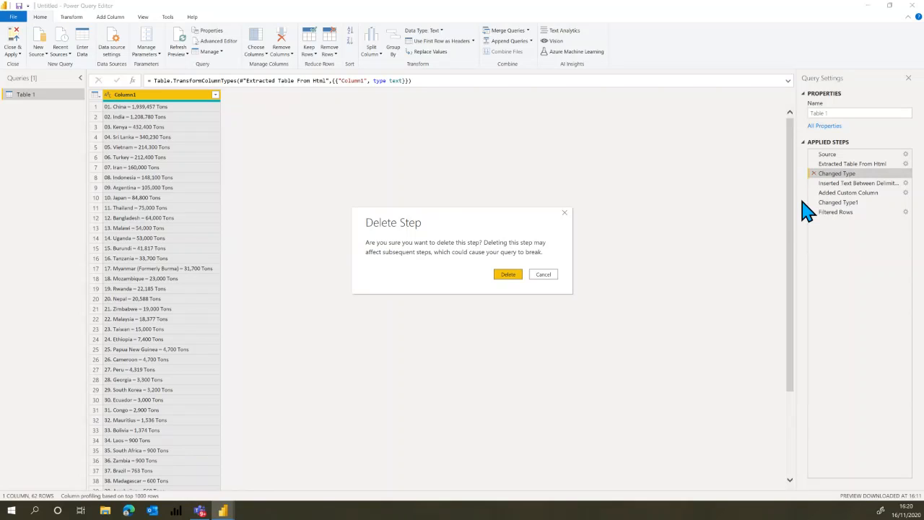
{"action": "left_click", "coordinate": [507, 274]}
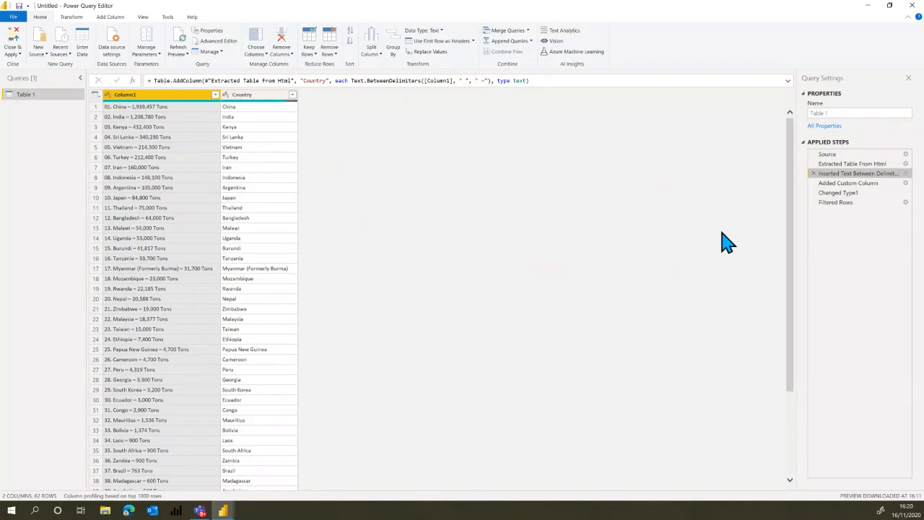
Rename the Inserted Text Between Delimiters step as Inserted Country.
{"action": "double_click", "coordinate": [835, 174]}
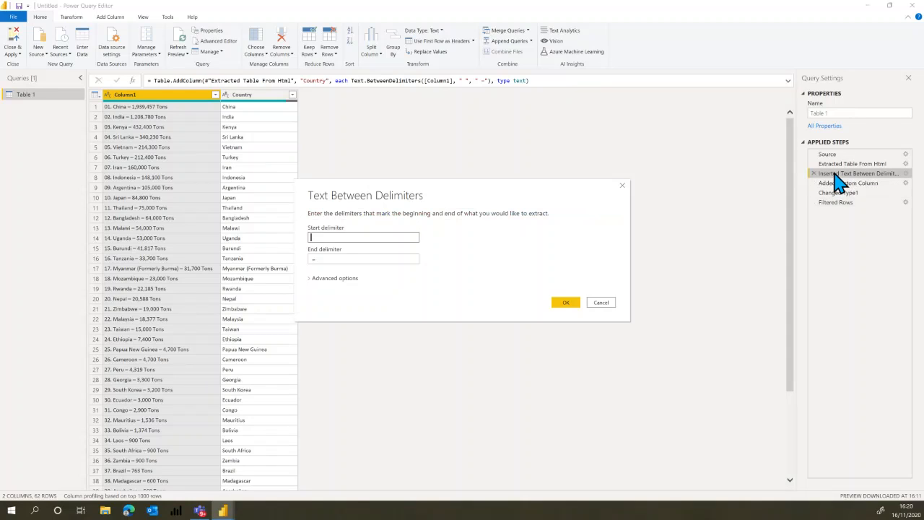
{"action": "left_click", "coordinate": [602, 303]}
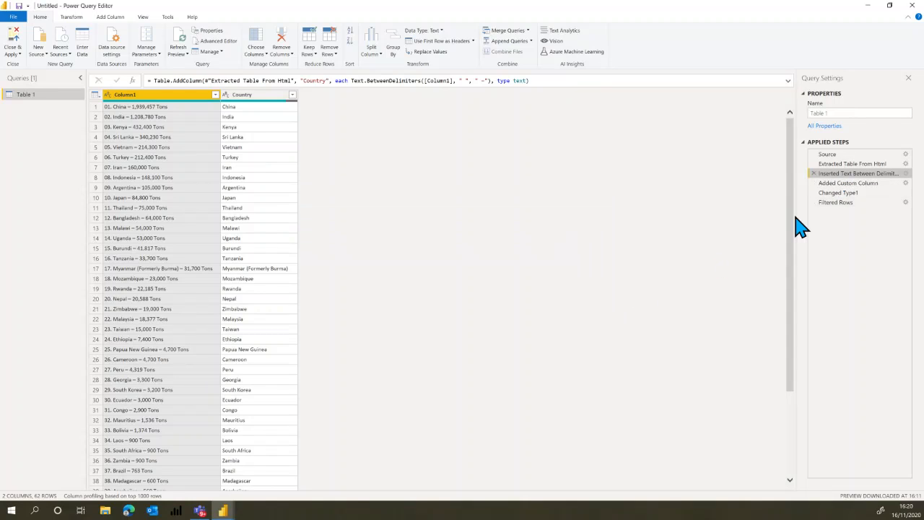
{"action": "right_click", "coordinate": [834, 175]}
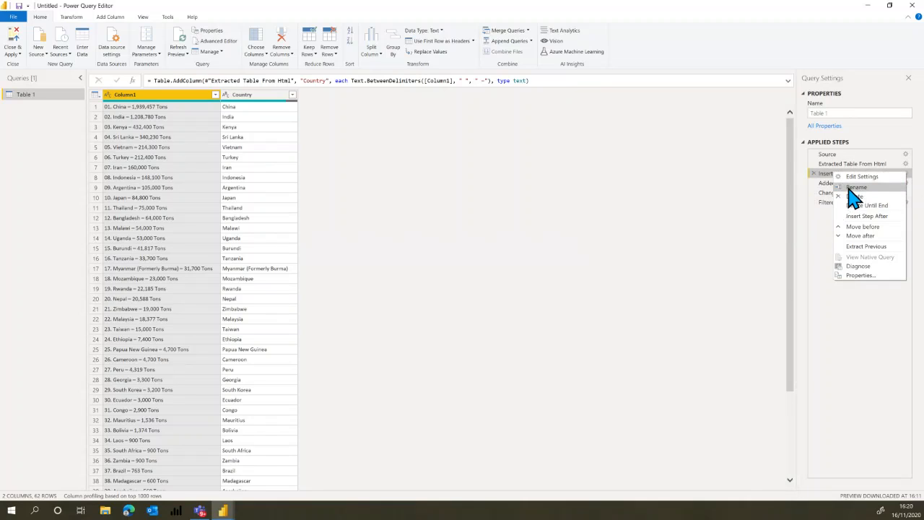
{"action": "left_click", "coordinate": [849, 186]}
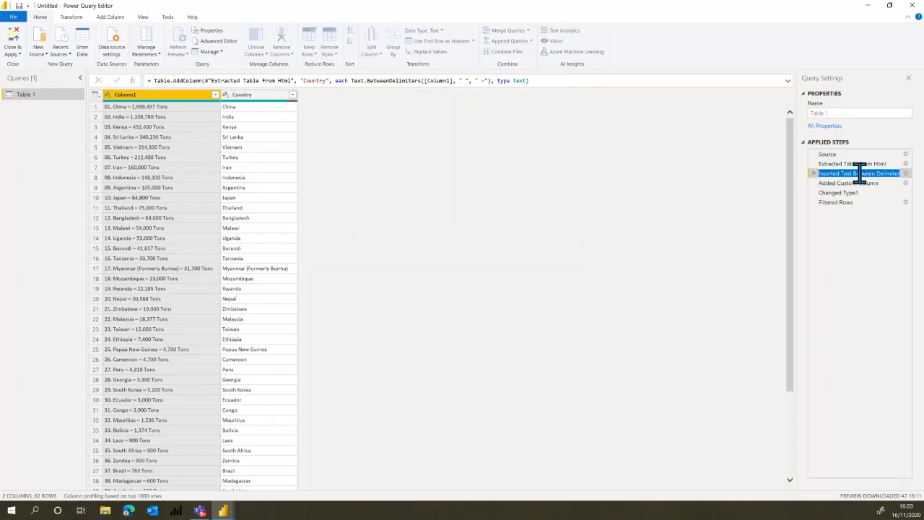
{"action": "left_click", "coordinate": [859, 174]}
{"action": "key", "text": "shift+End"}
{"action": "type", "text": "Country"}
{"action": "key", "text": "Return"}
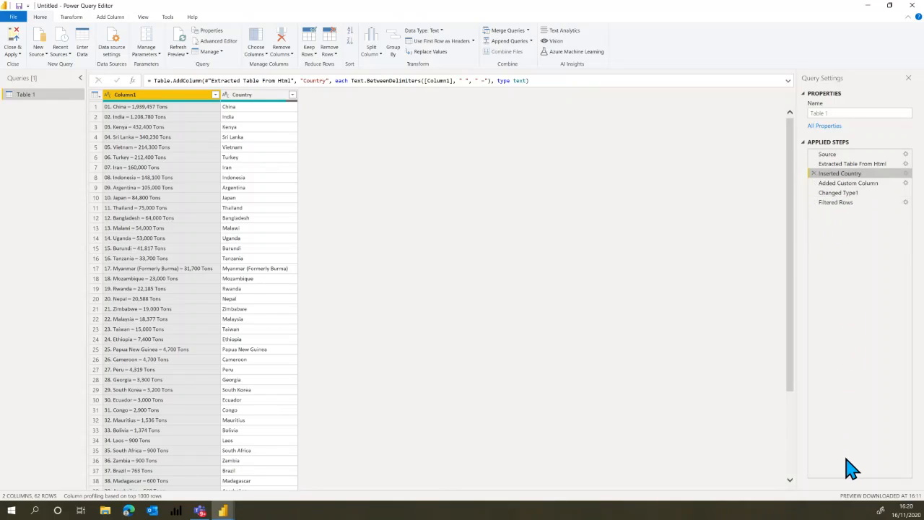
Add the description "Created by Column from Example" to the Inserted Country step and check its tooltip.
{"action": "right_click", "coordinate": [840, 179]}
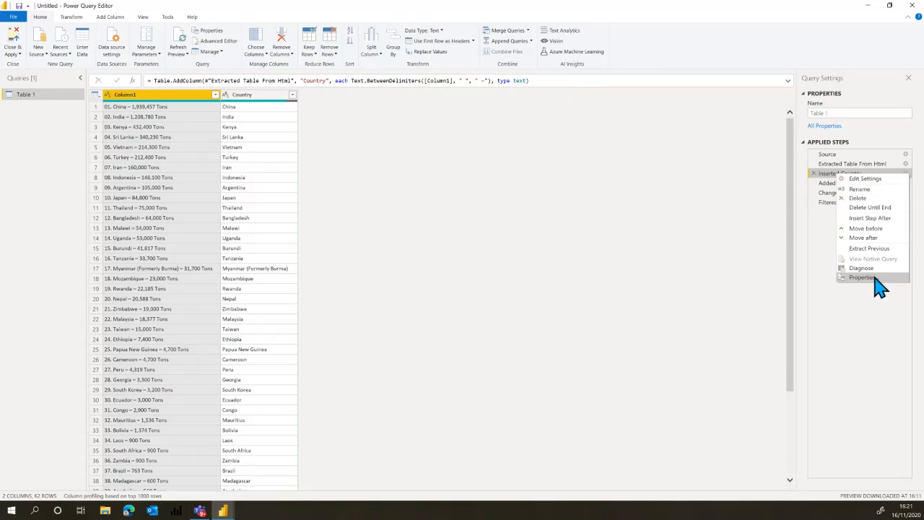
{"action": "left_click", "coordinate": [872, 279]}
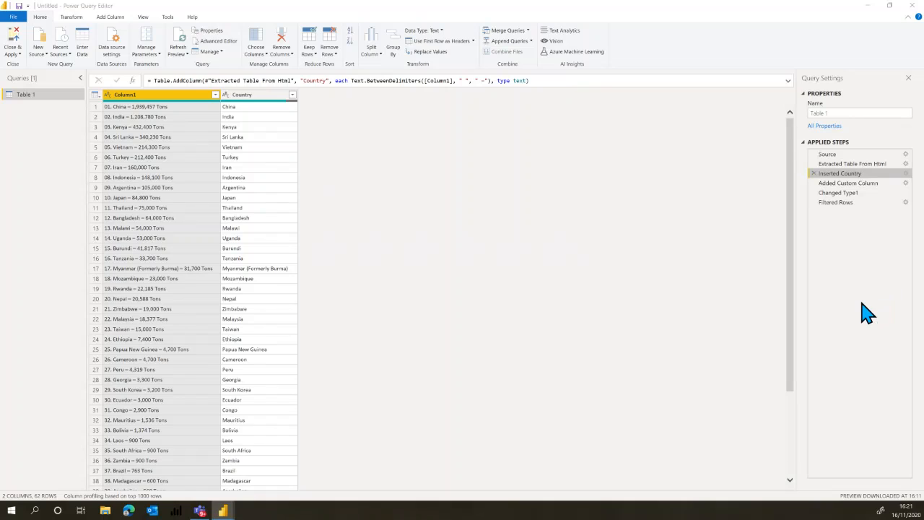
{"action": "left_click", "coordinate": [412, 252]}
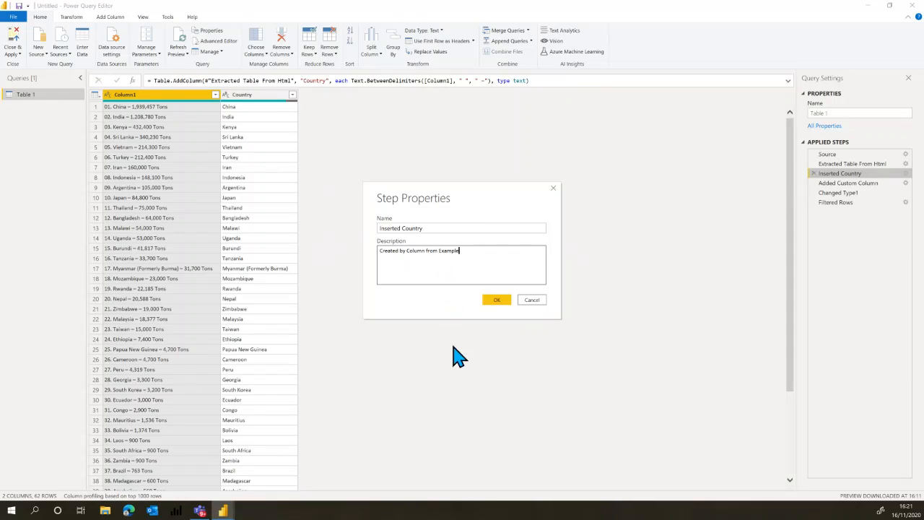
{"action": "left_click", "coordinate": [501, 301]}
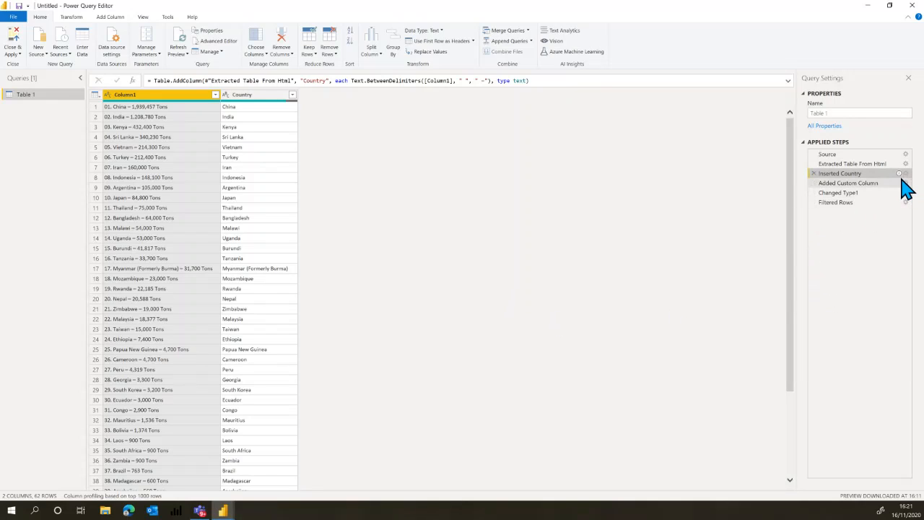
{"action": "mouse_move", "coordinate": [900, 175]}
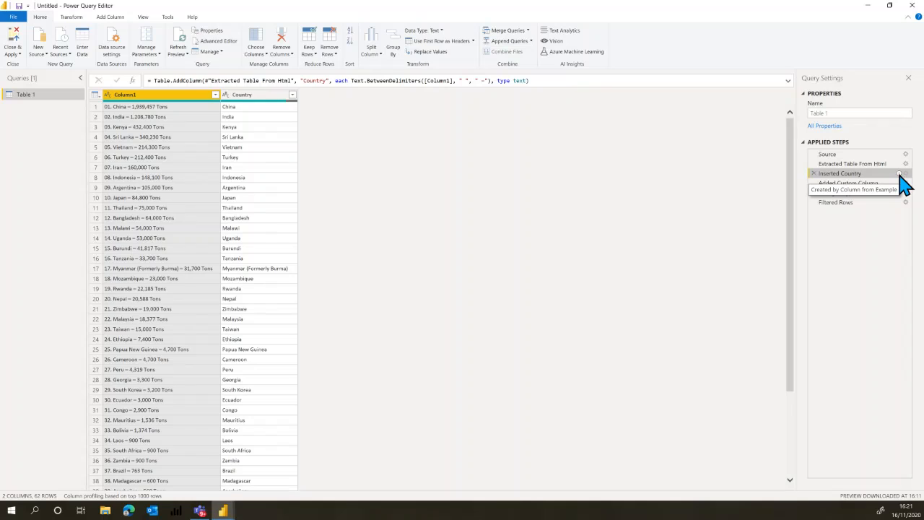
Keep only the Country and Production columns, excluding Column1, following the Filtered Rows step.
{"action": "left_click", "coordinate": [832, 204]}
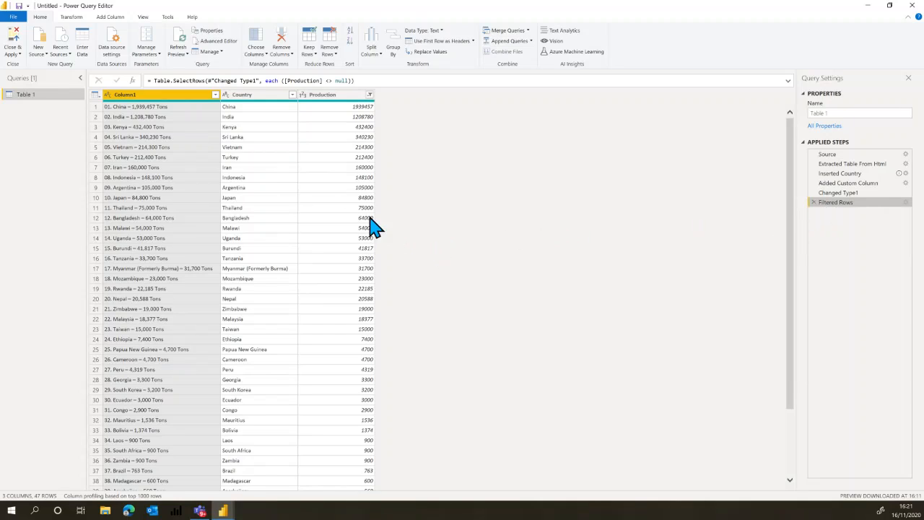
{"action": "left_click", "coordinate": [257, 43]}
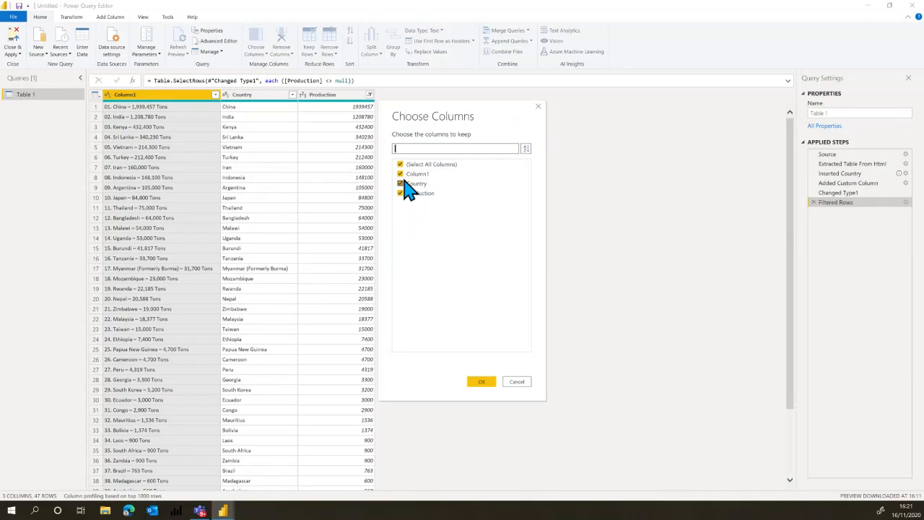
{"action": "left_click", "coordinate": [409, 175]}
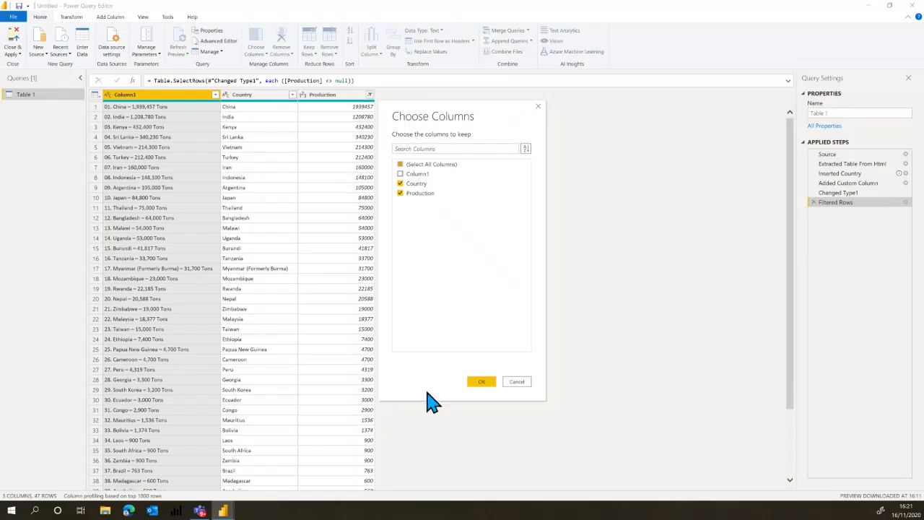
{"action": "left_click", "coordinate": [481, 382]}
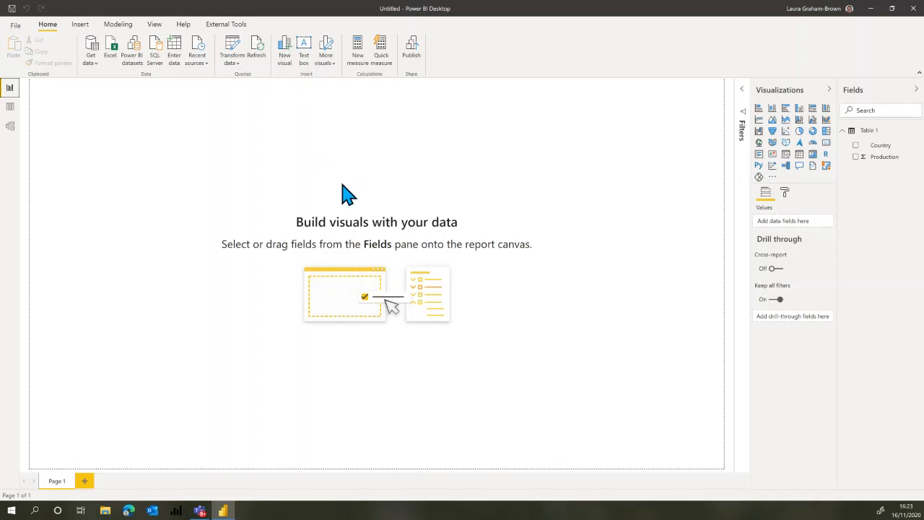
Rename the loaded table Table 1 as Tea Production.
{"action": "left_click", "coordinate": [872, 133]}
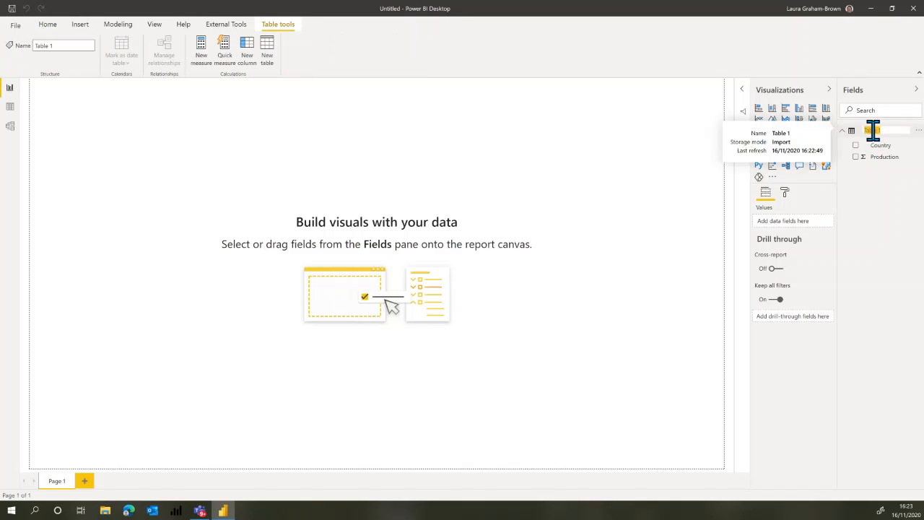
{"action": "double_click", "coordinate": [871, 132]}
{"action": "type", "text": "T"}
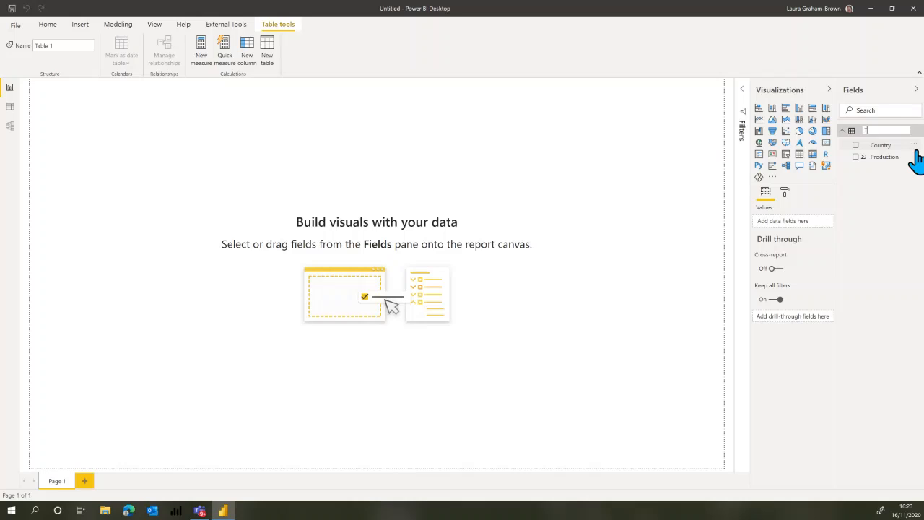
{"action": "type", "text": "ea Data"}
{"action": "key", "text": "BackSpace"}
{"action": "key", "text": "BackSpace"}
{"action": "key", "text": "BackSpace"}
{"action": "key", "text": "BackSpace"}
{"action": "key", "text": "BackSpace"}
{"action": "type", "text": "Production"}
{"action": "key", "text": "Return"}
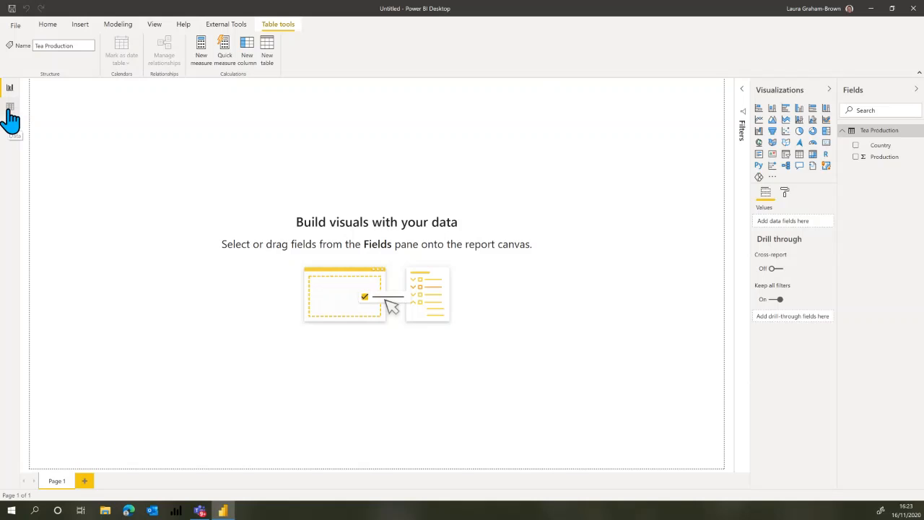
Examine the Tea Production table's rows, its Country filter options and the data model, and return to the report page.
{"action": "left_click", "coordinate": [10, 109]}
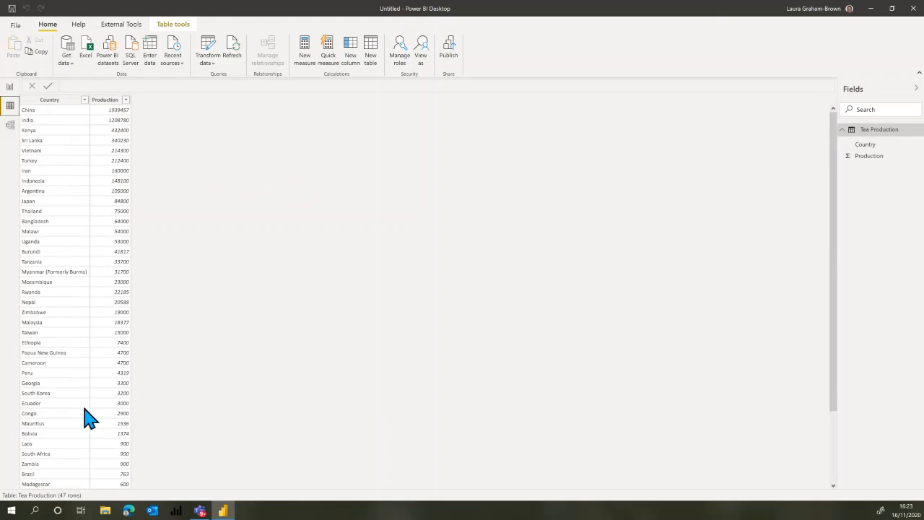
{"action": "left_click", "coordinate": [84, 100]}
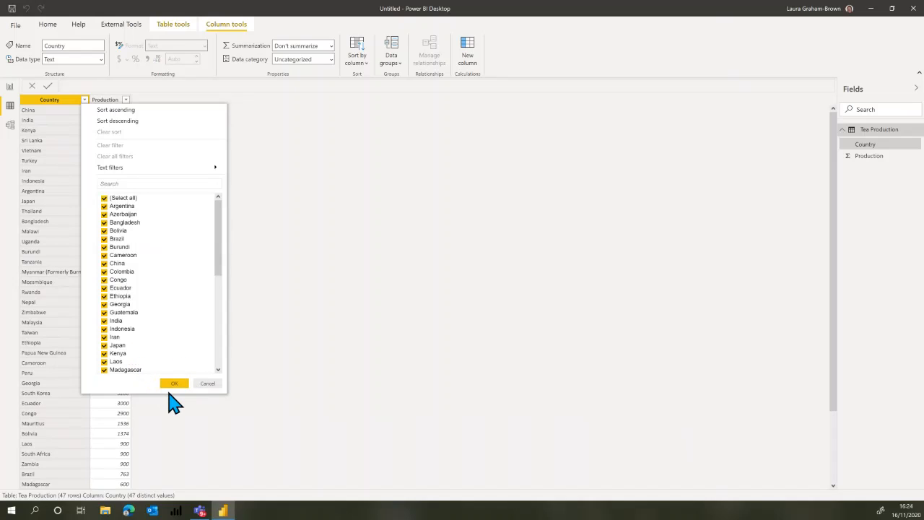
{"action": "left_click", "coordinate": [208, 383]}
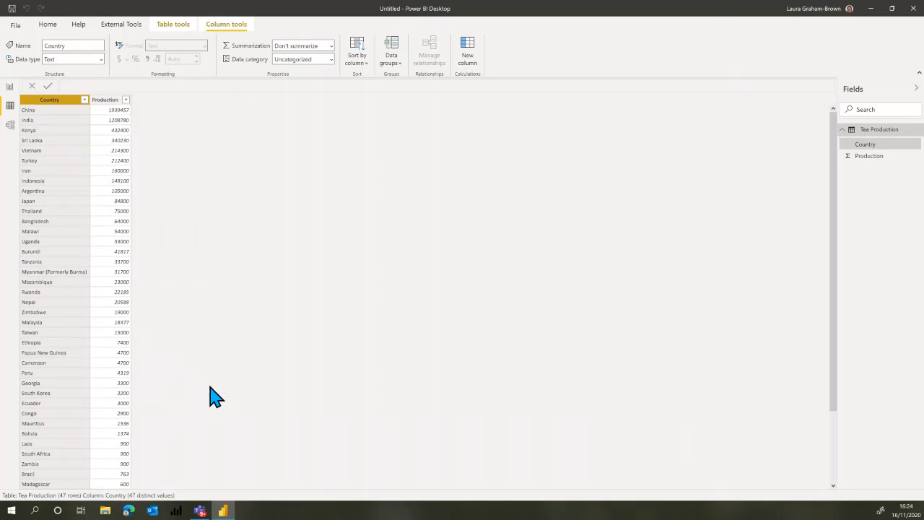
{"action": "left_click", "coordinate": [13, 133]}
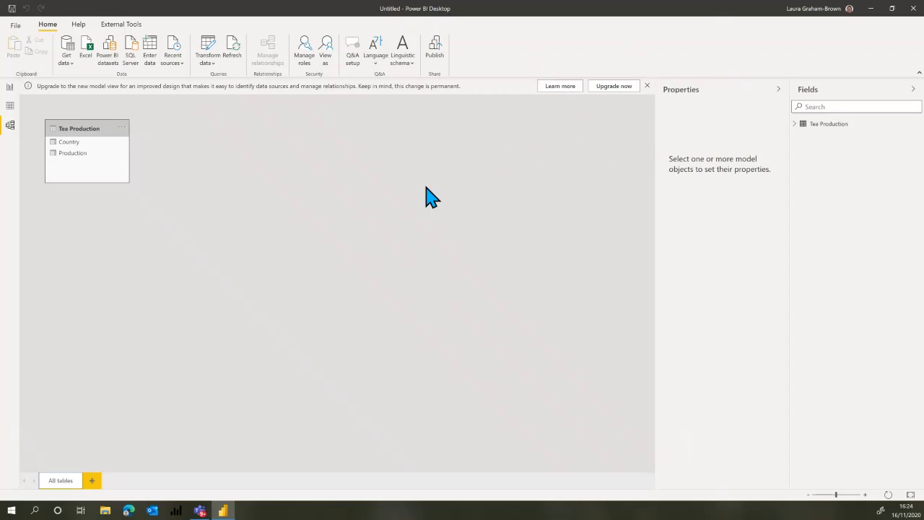
{"action": "left_click", "coordinate": [9, 88]}
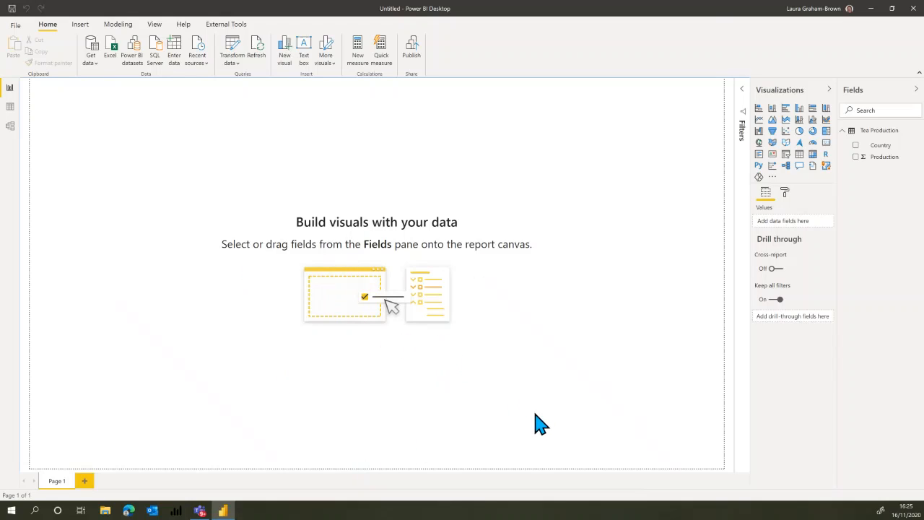
Add the Tea Background image from the Tea and Biscuits folder as the report page's background.
{"action": "left_click", "coordinate": [786, 194]}
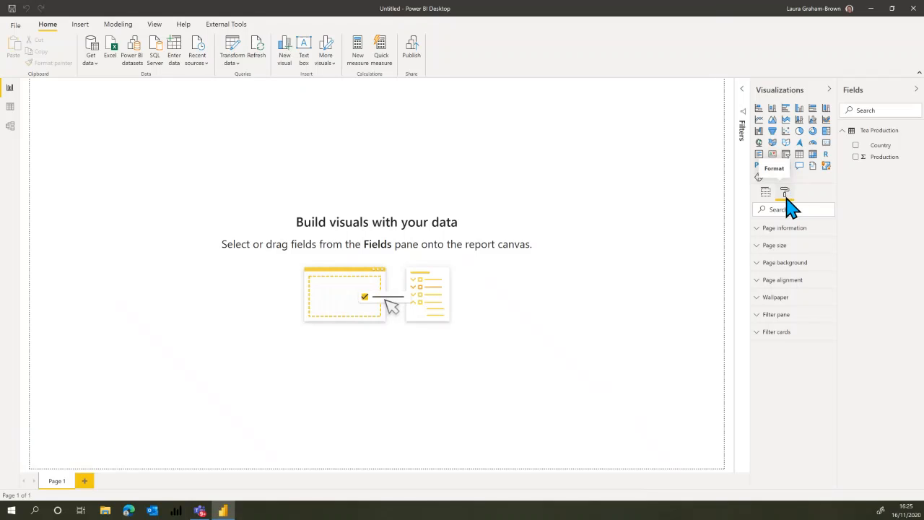
{"action": "left_click", "coordinate": [766, 198]}
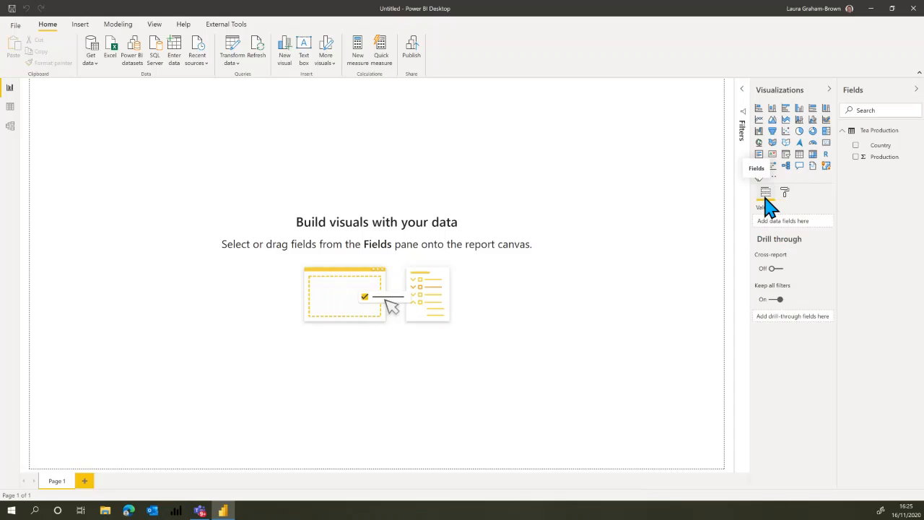
{"action": "left_click", "coordinate": [785, 192]}
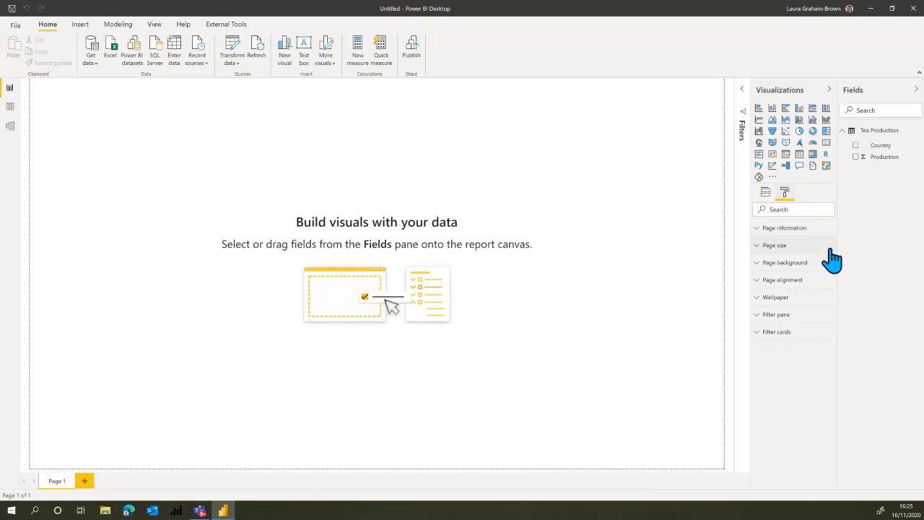
{"action": "left_click", "coordinate": [760, 263]}
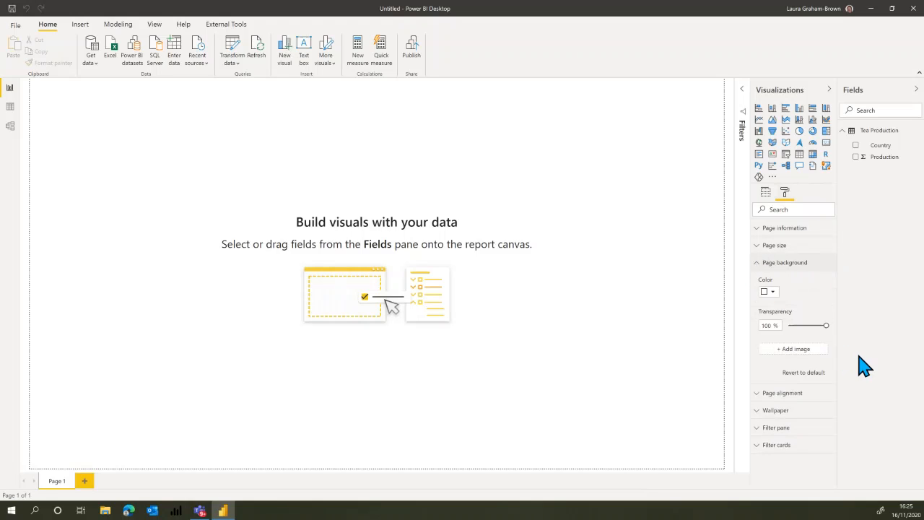
{"action": "left_click", "coordinate": [797, 349]}
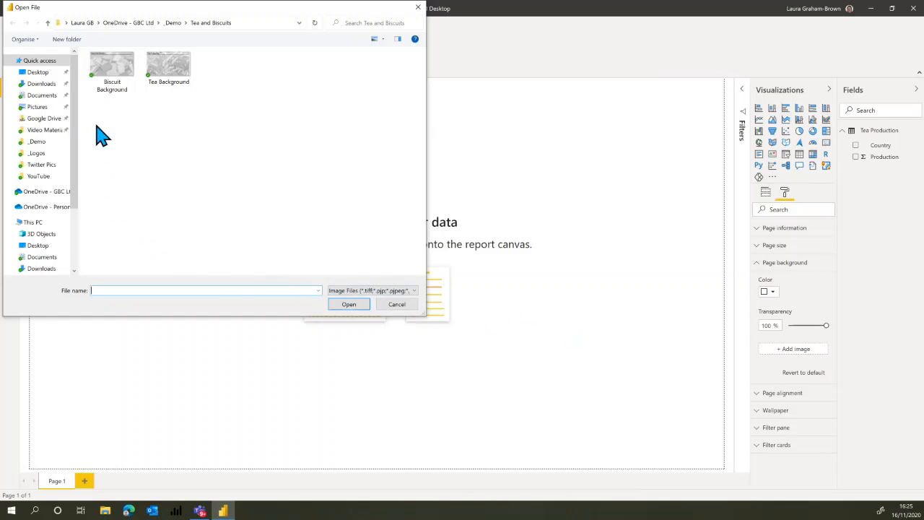
{"action": "left_click_drag", "start_coordinate": [173, 11], "coordinate": [367, 121]}
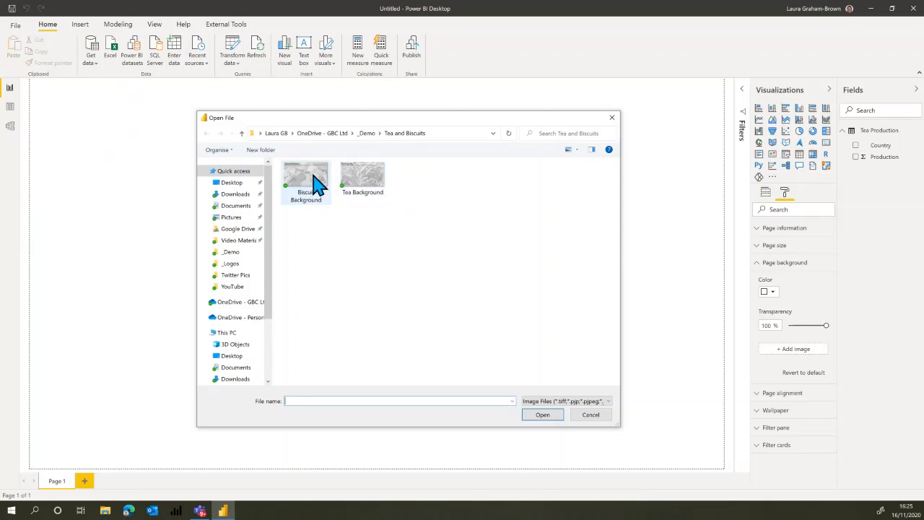
{"action": "left_click", "coordinate": [361, 190]}
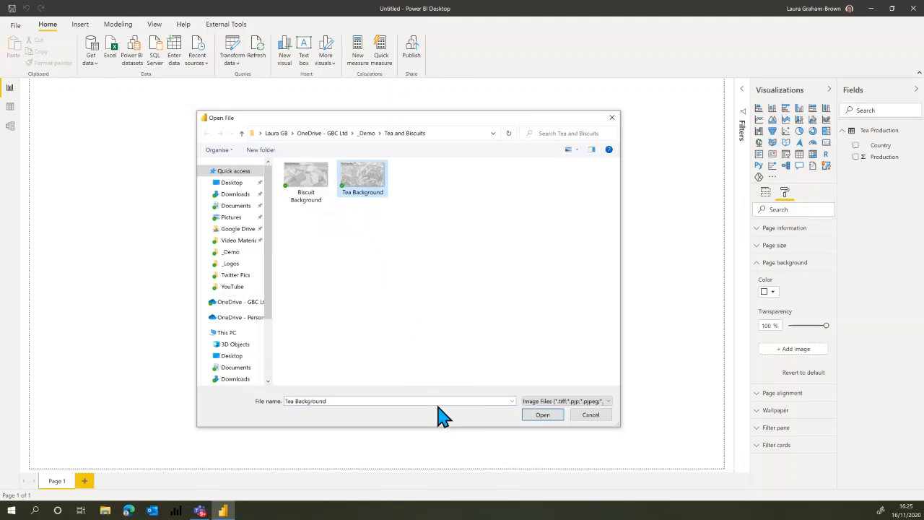
{"action": "left_click", "coordinate": [543, 416]}
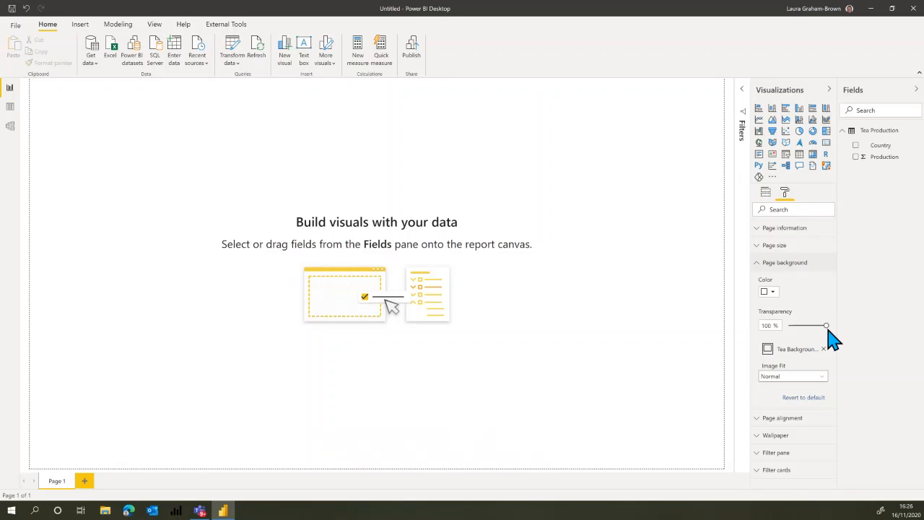
Set the page background's transparency to 0% and its image fit to Fit.
{"action": "left_click_drag", "start_coordinate": [804, 325], "coordinate": [776, 326]}
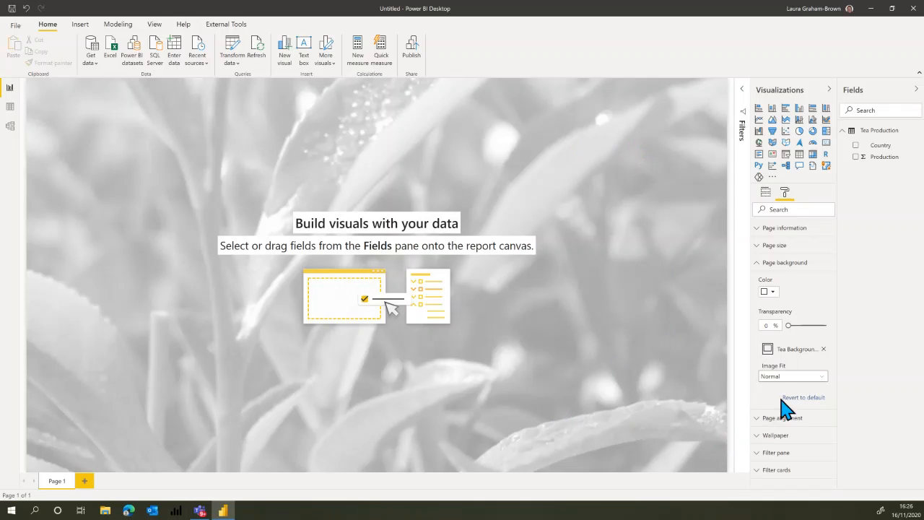
{"action": "left_click", "coordinate": [823, 376]}
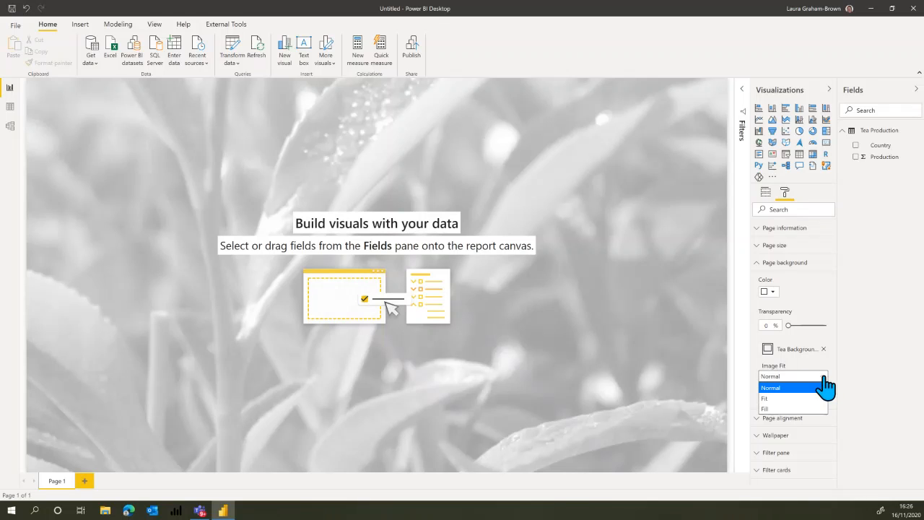
{"action": "left_click", "coordinate": [779, 399]}
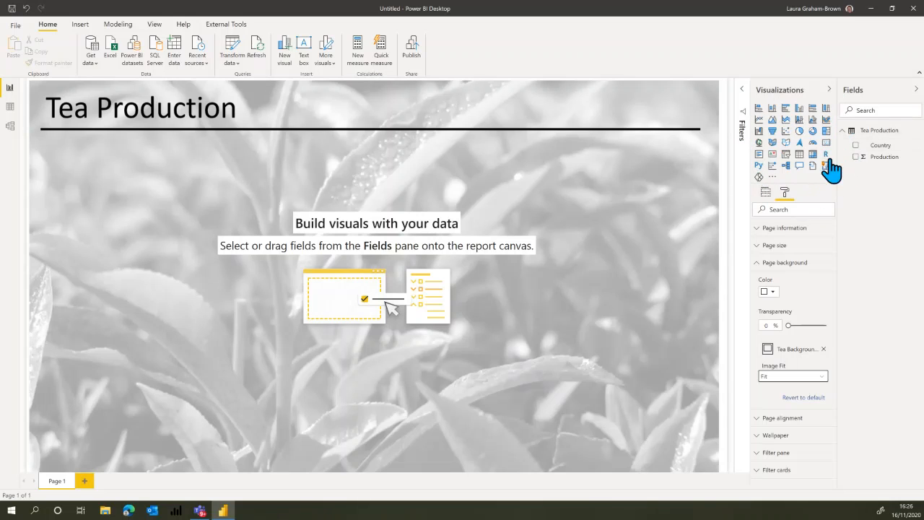
Insert a filled map below the Tea Production heading and enlarge it to cover most of the page.
{"action": "left_click", "coordinate": [773, 144]}
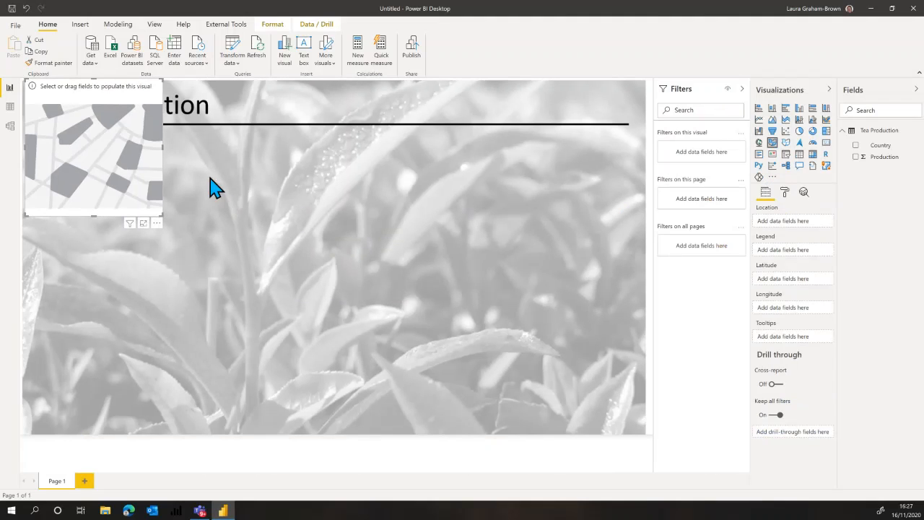
{"action": "left_click_drag", "start_coordinate": [119, 105], "coordinate": [126, 153]}
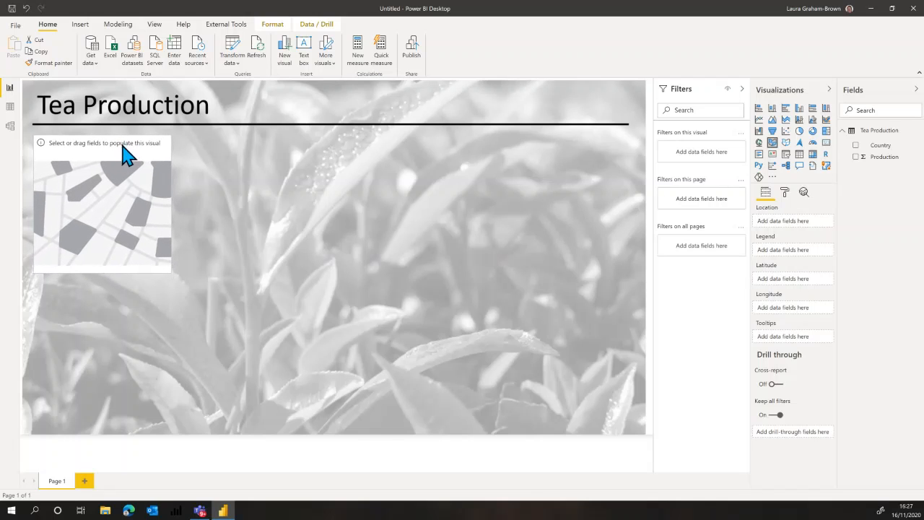
{"action": "left_click_drag", "start_coordinate": [220, 309], "coordinate": [528, 420]}
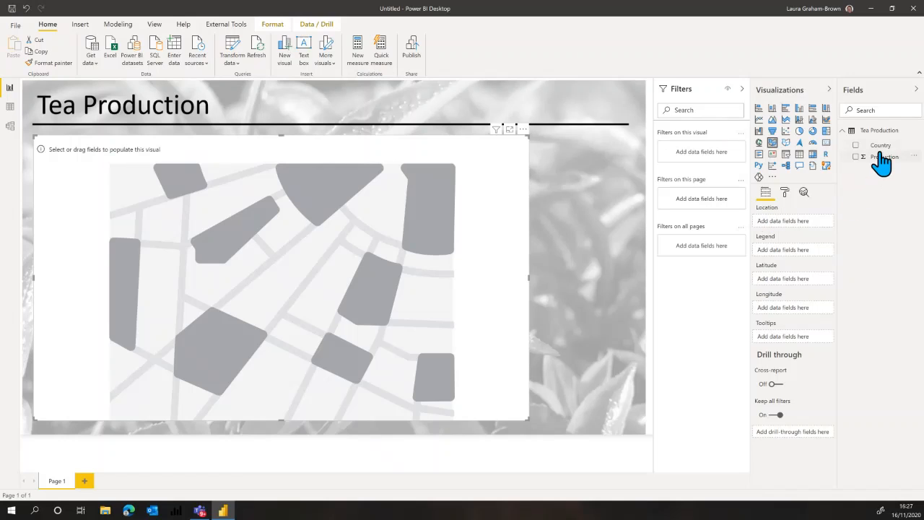
Assign the Country field to the map's Location and the Production field to its Legend.
{"action": "left_click_drag", "start_coordinate": [881, 149], "coordinate": [801, 231]}
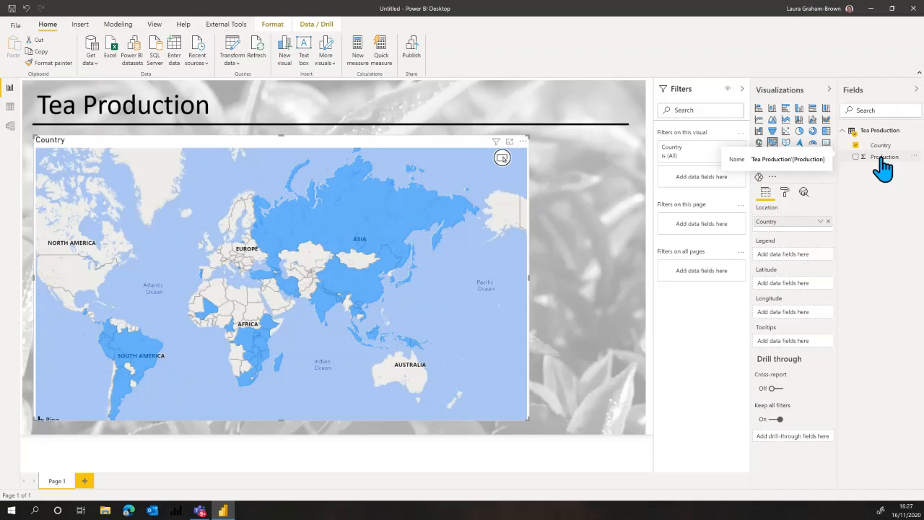
{"action": "left_click_drag", "start_coordinate": [882, 157], "coordinate": [808, 258]}
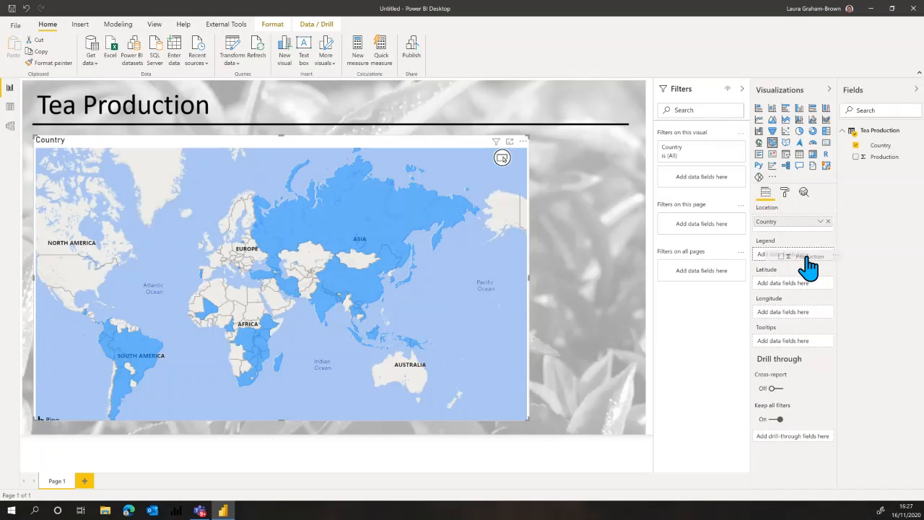
{"action": "left_click_drag", "start_coordinate": [808, 259], "coordinate": [806, 260]}
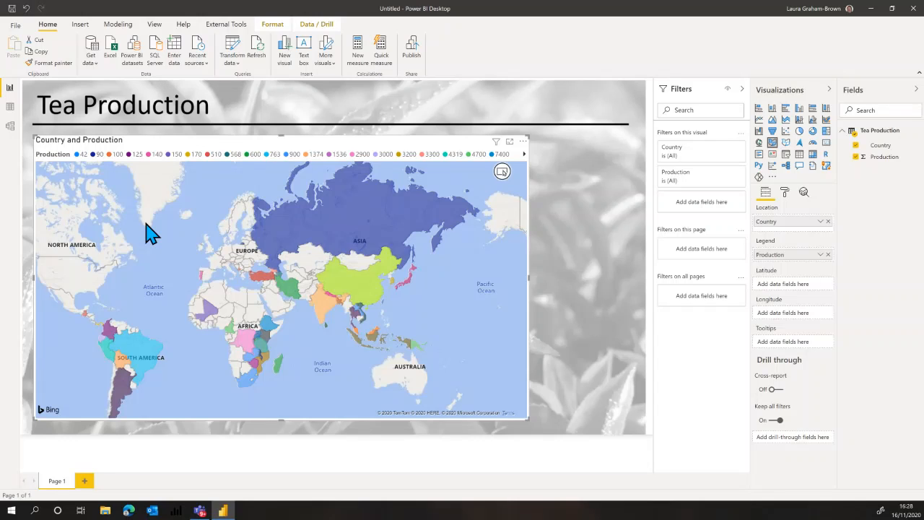
Add a calculated column to the Tea Production table and name it Production Level in its formula.
{"action": "left_click", "coordinate": [11, 108]}
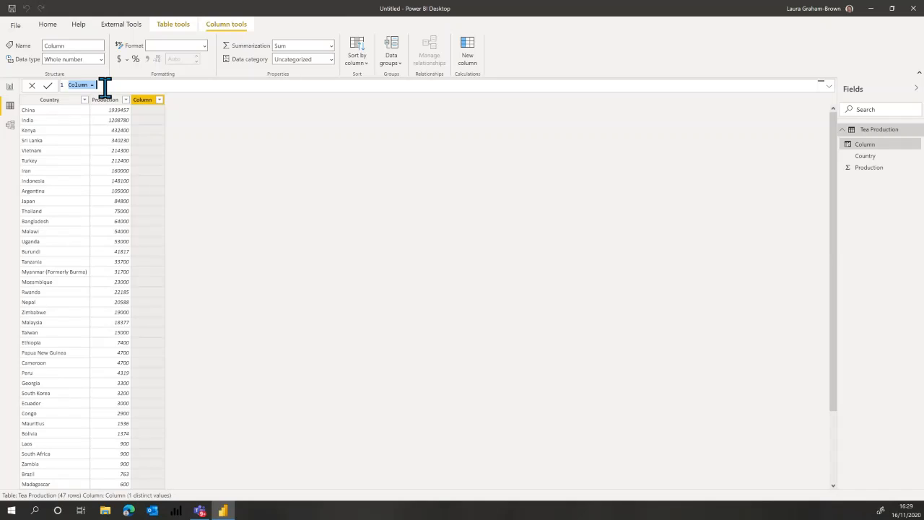
{"action": "left_click_drag", "start_coordinate": [104, 85], "coordinate": [58, 85]}
{"action": "type", "text": "Production Level ="}
{"action": "scroll", "coordinate": [142, 85], "scroll_direction": "up", "scroll_amount": 2}
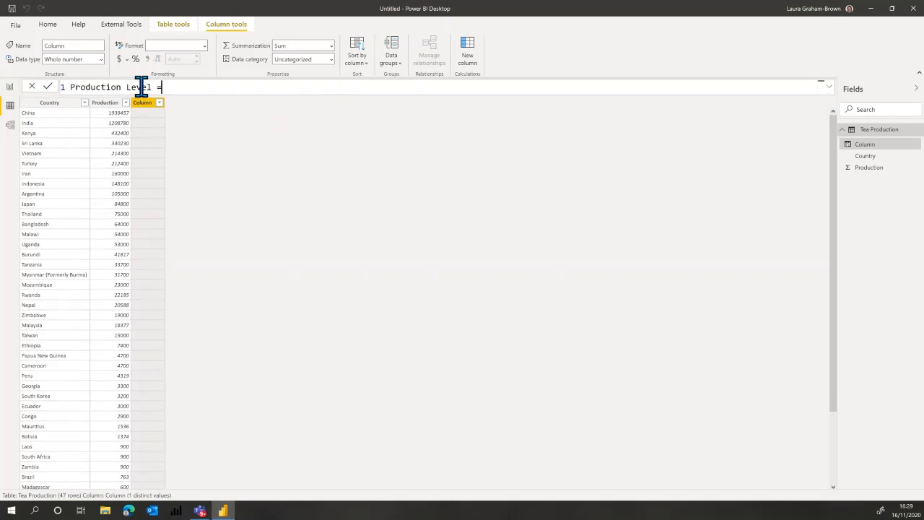
{"action": "scroll", "coordinate": [174, 90], "scroll_direction": "up", "scroll_amount": 1}
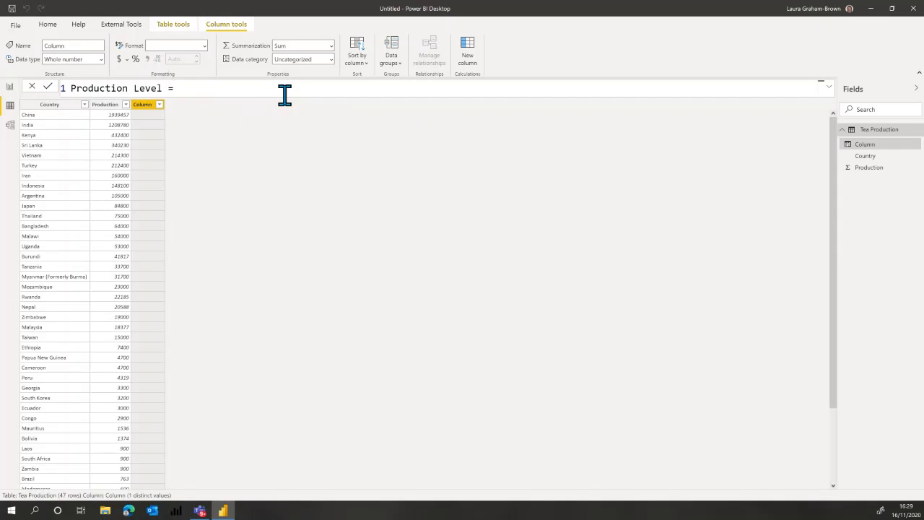
Begin an IF function on a new formula line, with 'Tea Production'[Production] on its own line as the tested column.
{"action": "key", "text": "shift+Return"}
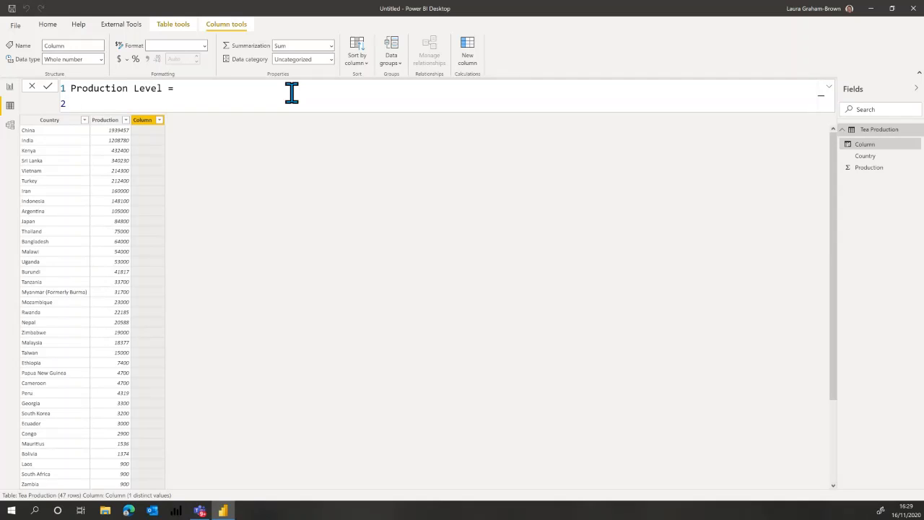
{"action": "type", "text": "if"}
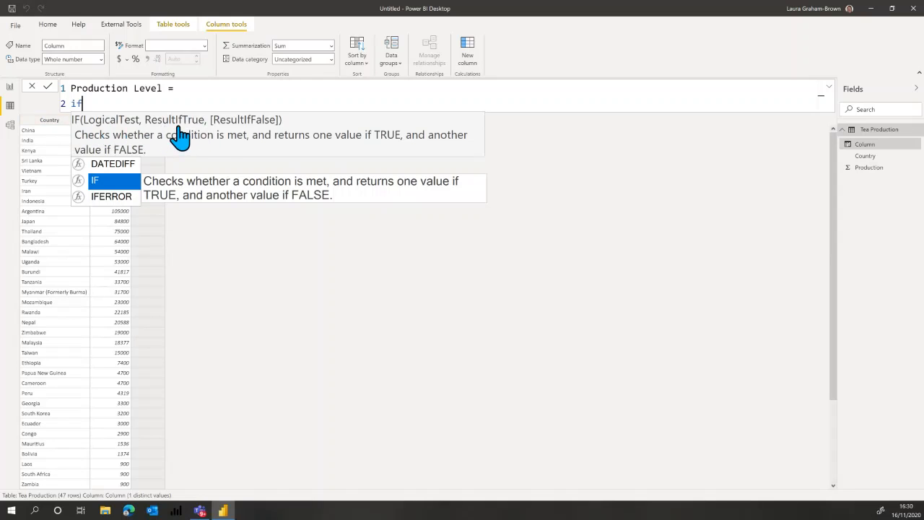
{"action": "key", "text": "Tab"}
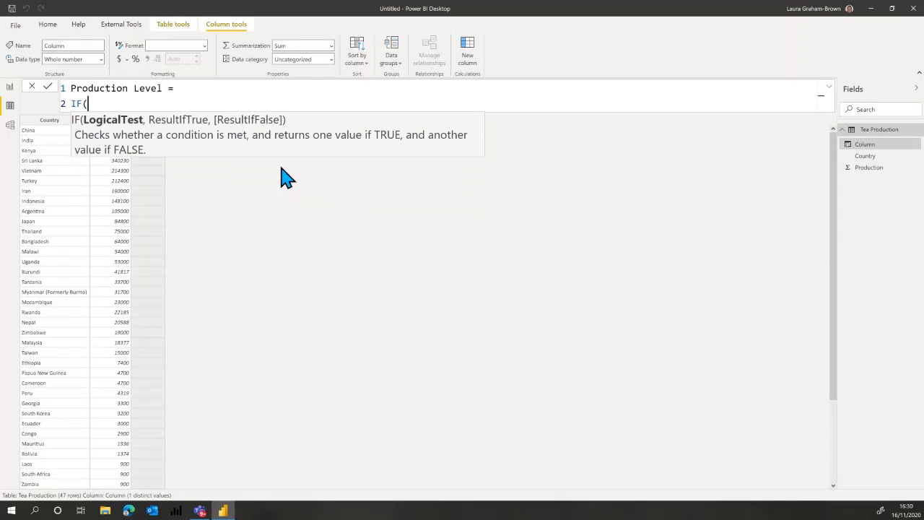
{"action": "key", "text": "shift+Return"}
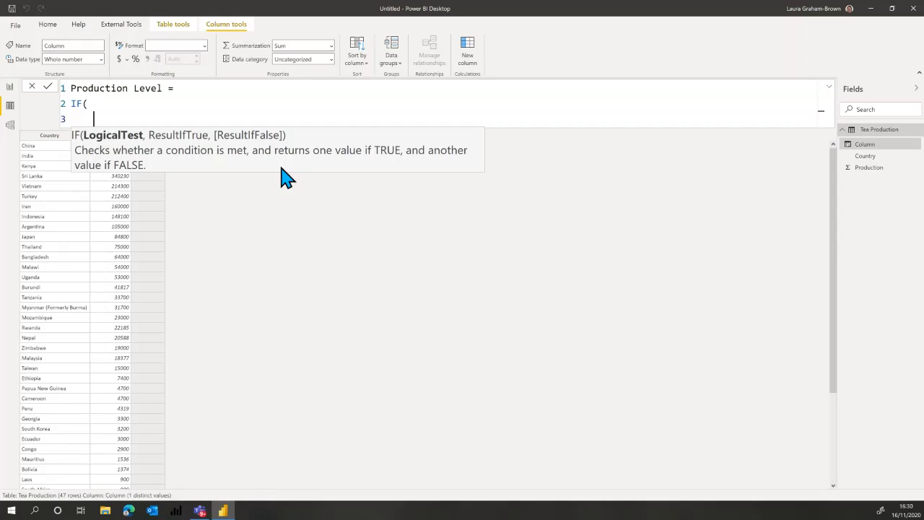
{"action": "key", "text": "Escape"}
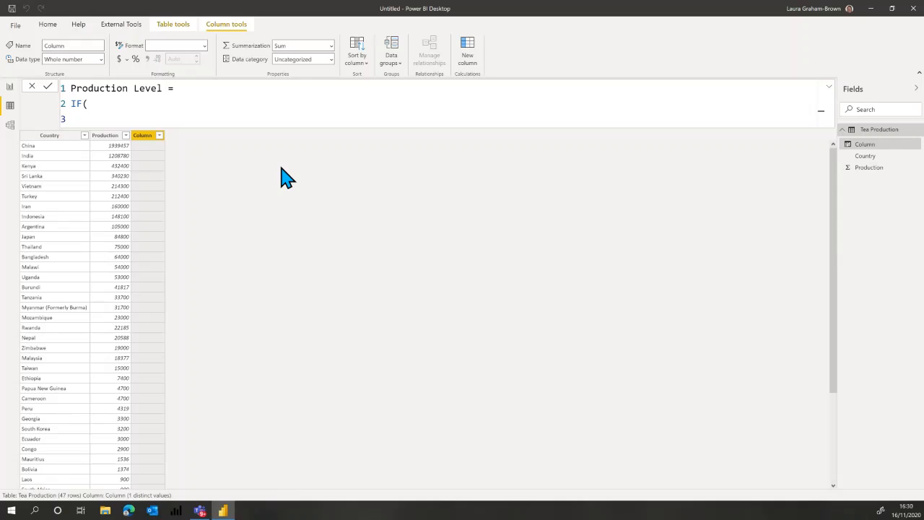
{"action": "type", "text": "pr"}
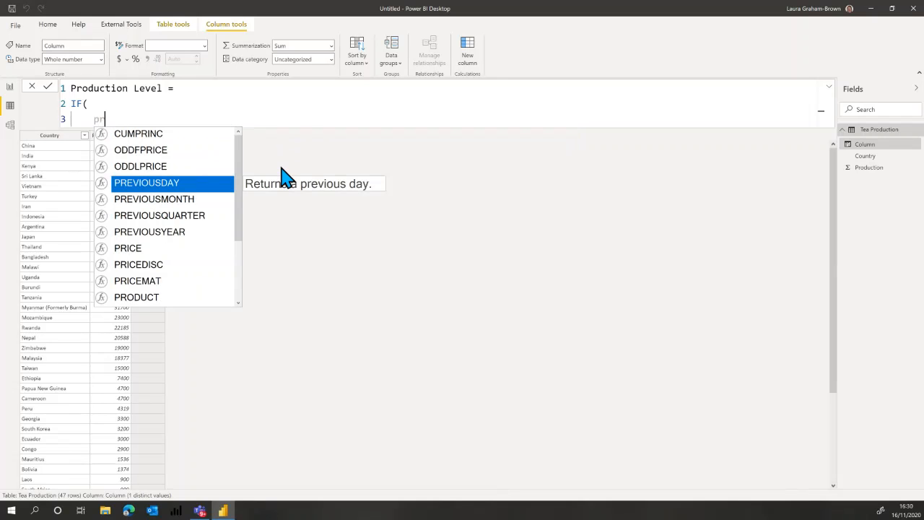
{"action": "type", "text": "o"}
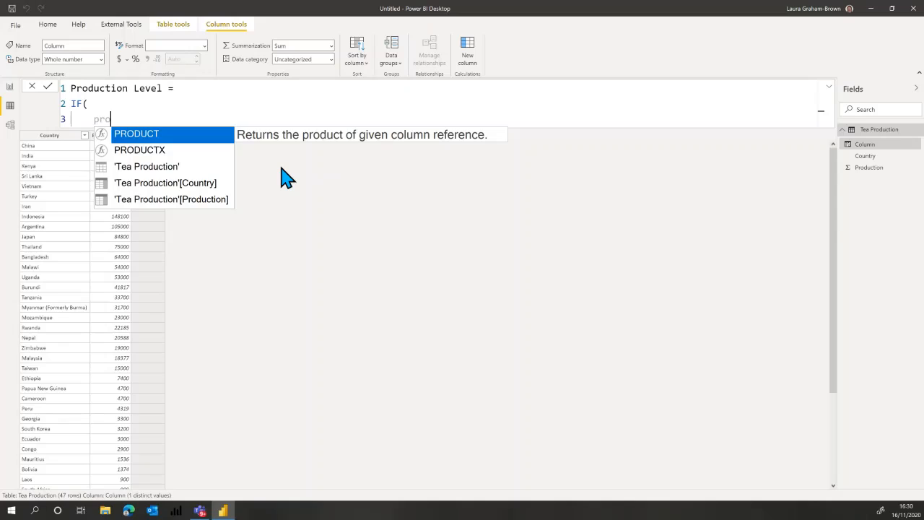
{"action": "key", "text": "Down"}
{"action": "key", "text": "Down"}
{"action": "key", "text": "Down"}
{"action": "key", "text": "Down"}
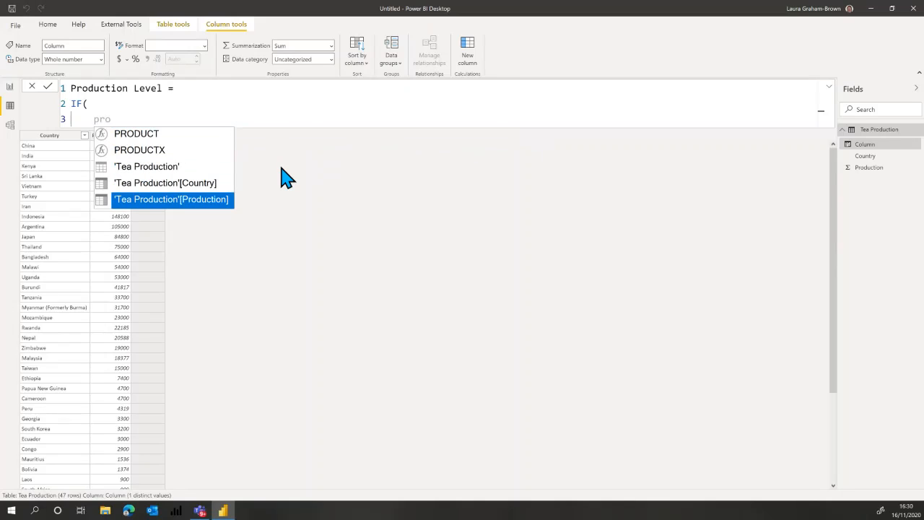
{"action": "key", "text": "Tab"}
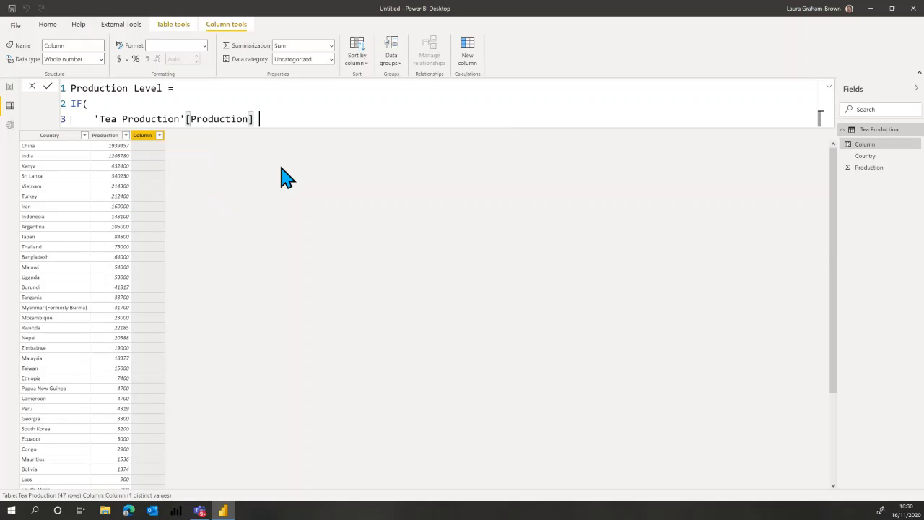
Complete the IF test as greater than 1000000 and return "High" when it is true.
{"action": "type", "text": ">"}
{"action": "type", "text": "10000"}
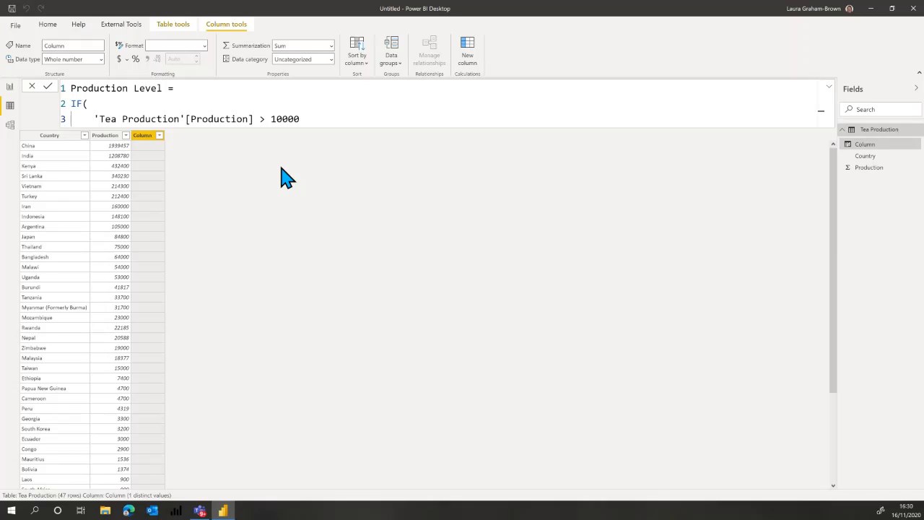
{"action": "type", "text": "00,"}
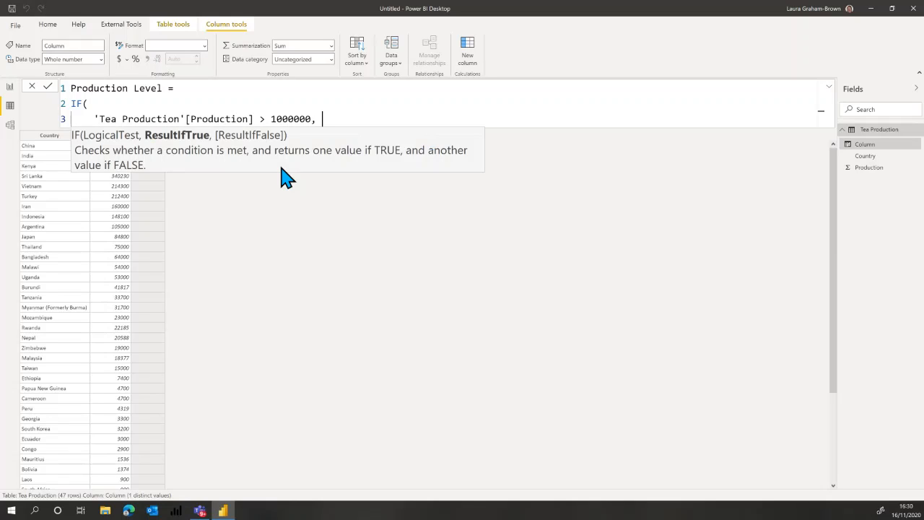
{"action": "type", "text": " \"High\","}
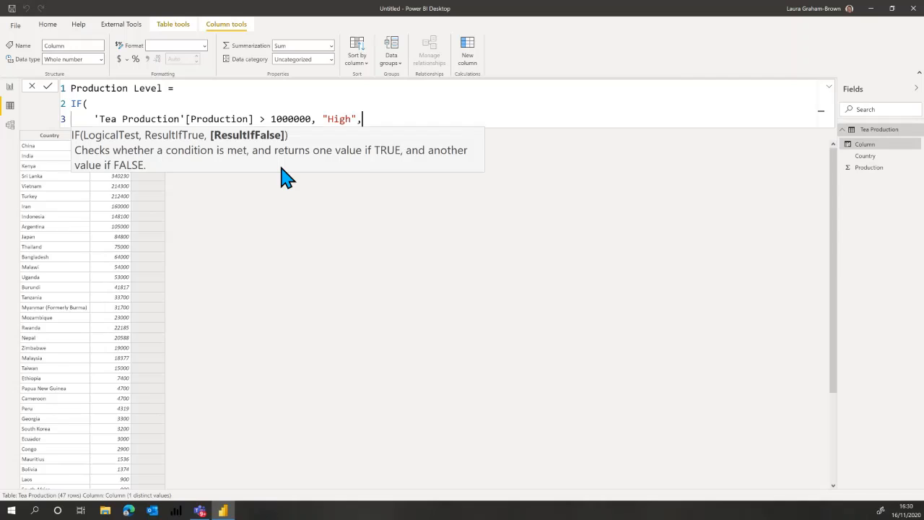
Nest a second IF on a new formula line, returning "Medium" when 'Tea Production'[Production] is greater than 100000.
{"action": "key", "text": "shift+Return"}
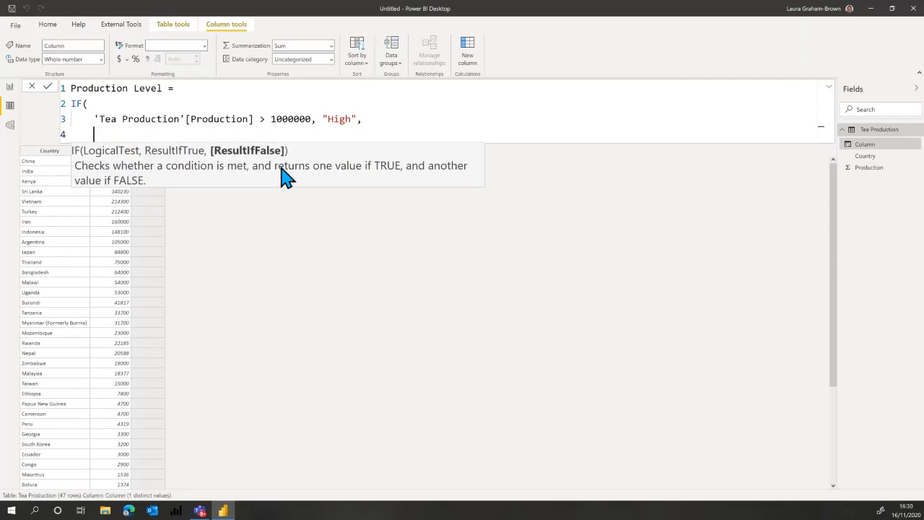
{"action": "type", "text": "if"}
{"action": "key", "text": "Tab"}
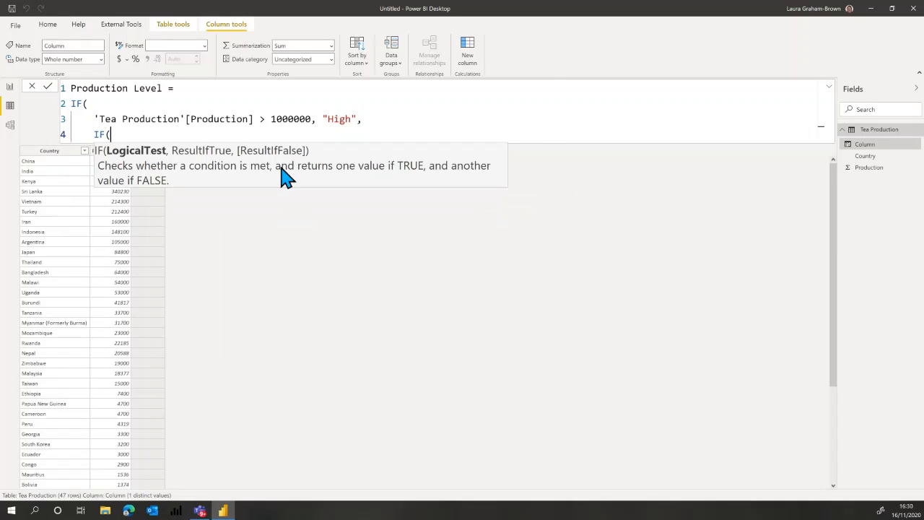
{"action": "left_click", "coordinate": [94, 119]}
{"action": "left_click_drag", "start_coordinate": [117, 119], "coordinate": [305, 119]}
{"action": "key", "text": "ctrl+c"}
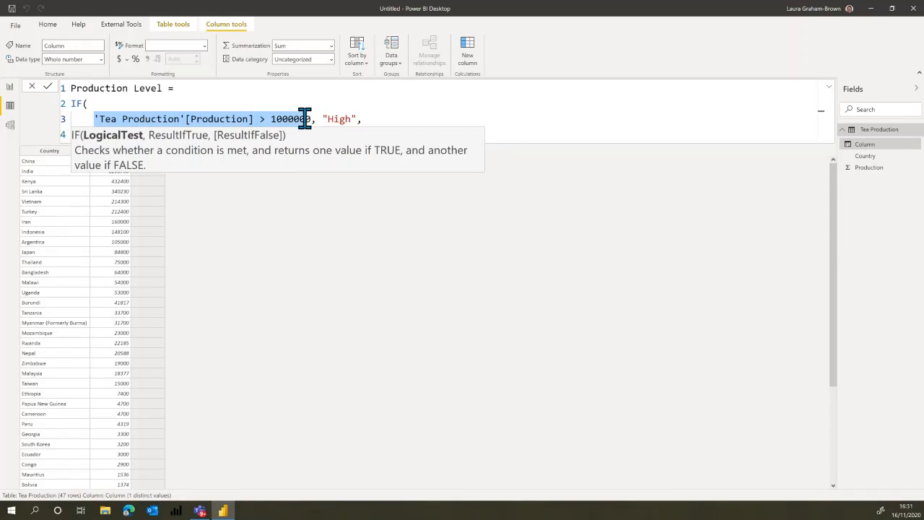
{"action": "left_click", "coordinate": [375, 119]}
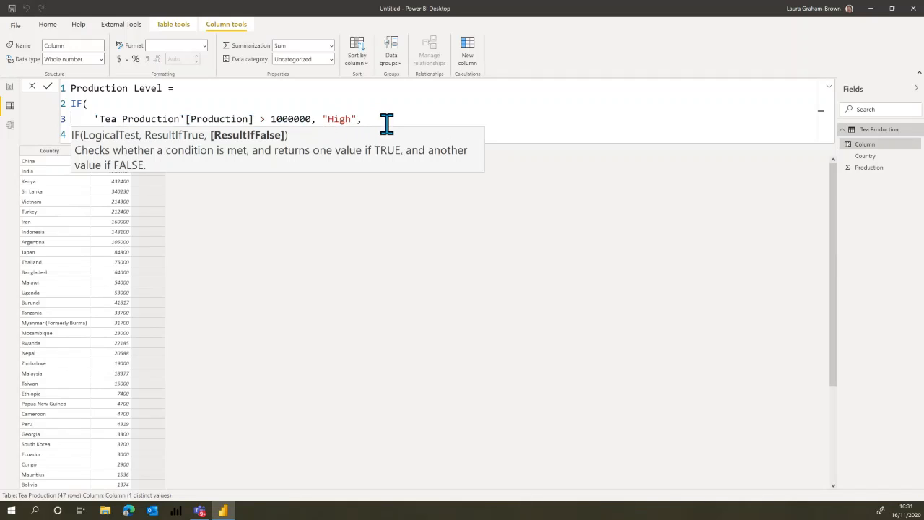
{"action": "key", "text": "Escape"}
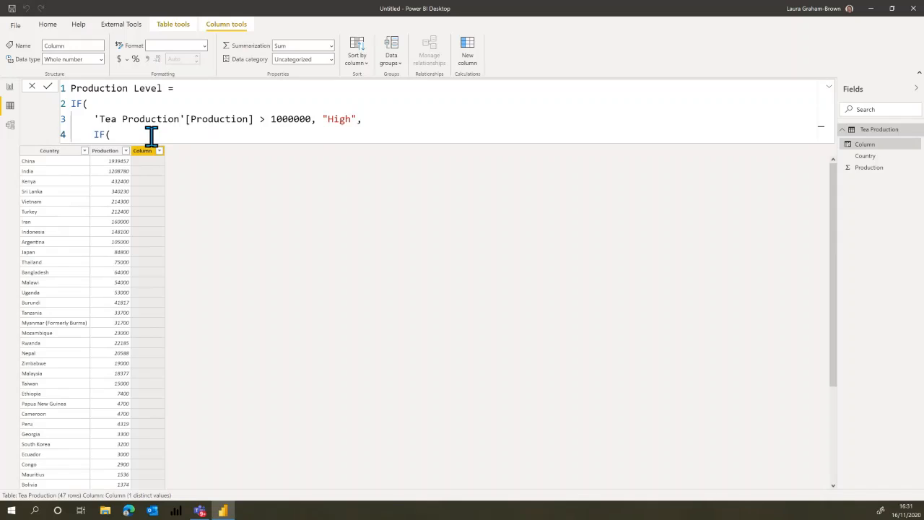
{"action": "key", "text": "ctrl+v"}
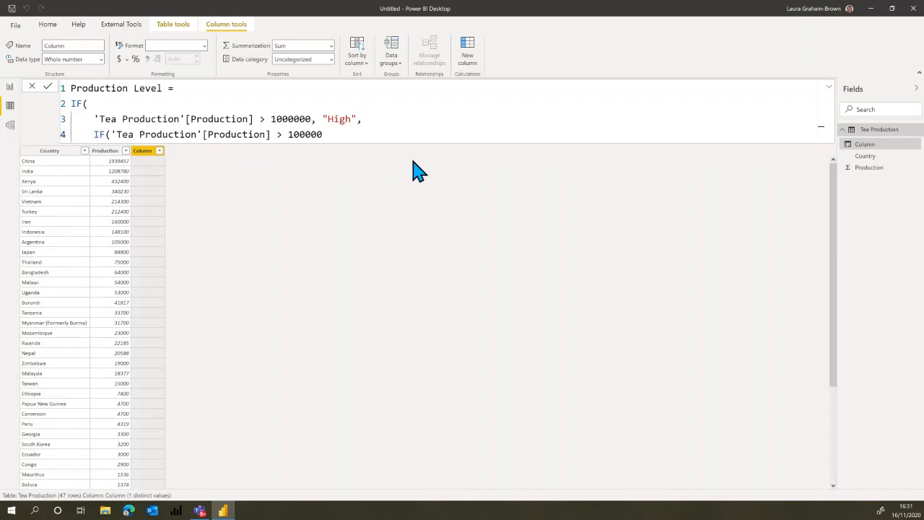
{"action": "type", "text": ","}
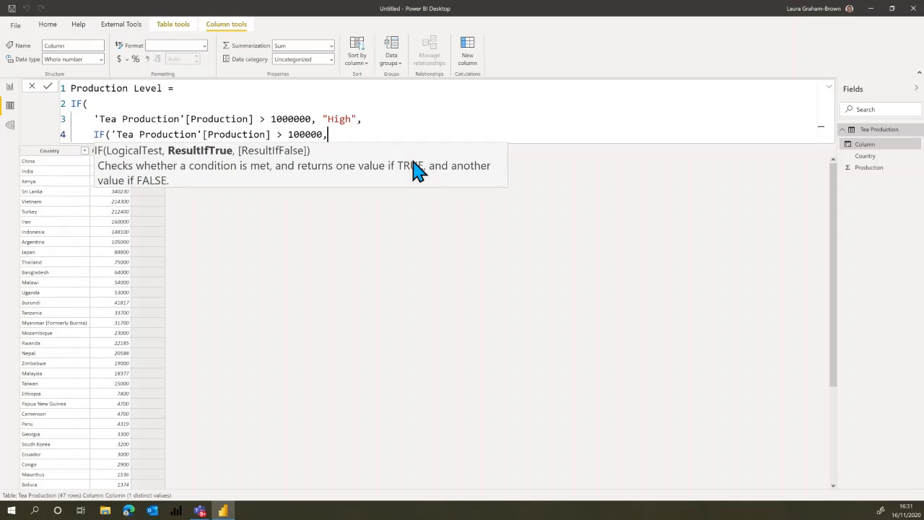
{"action": "type", "text": " \"Medium\","}
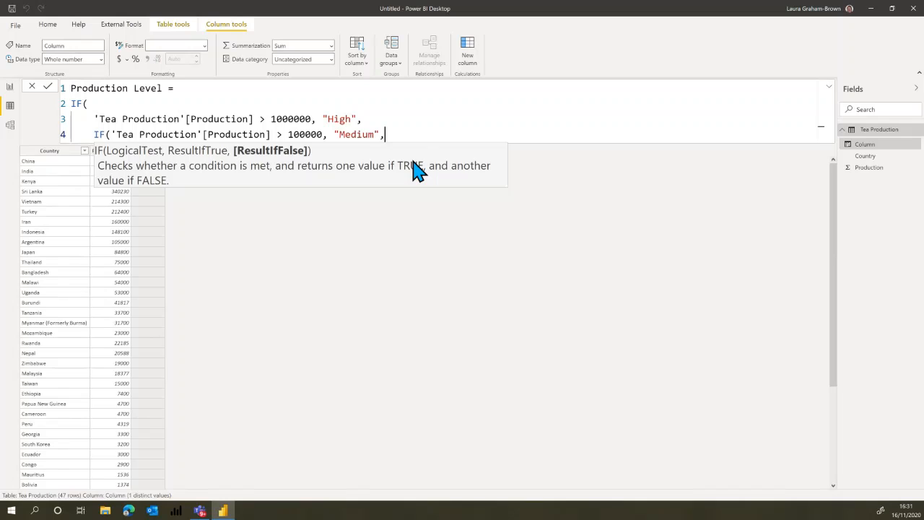
Nest a third IF on the following formula line, returning "Low" when 'Tea Production'[Production] is greater than 10000.
{"action": "key", "text": "shift+Return"}
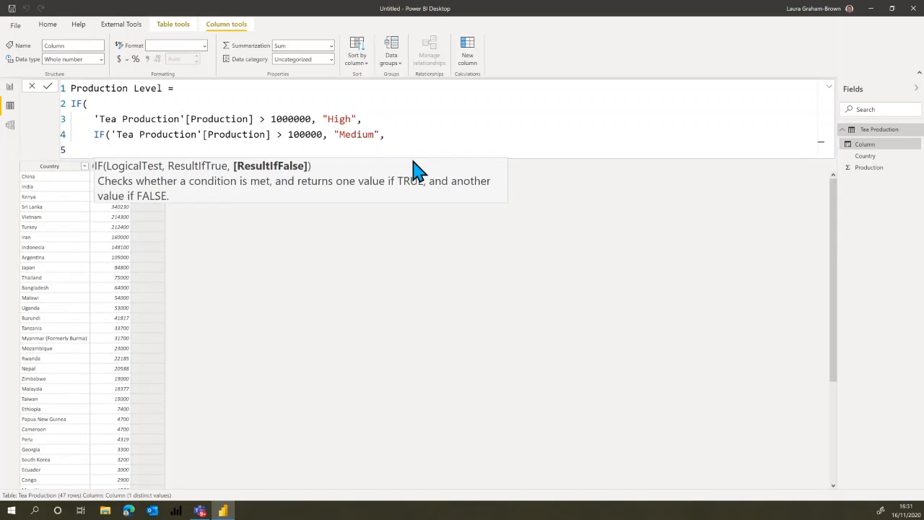
{"action": "type", "text": "if"}
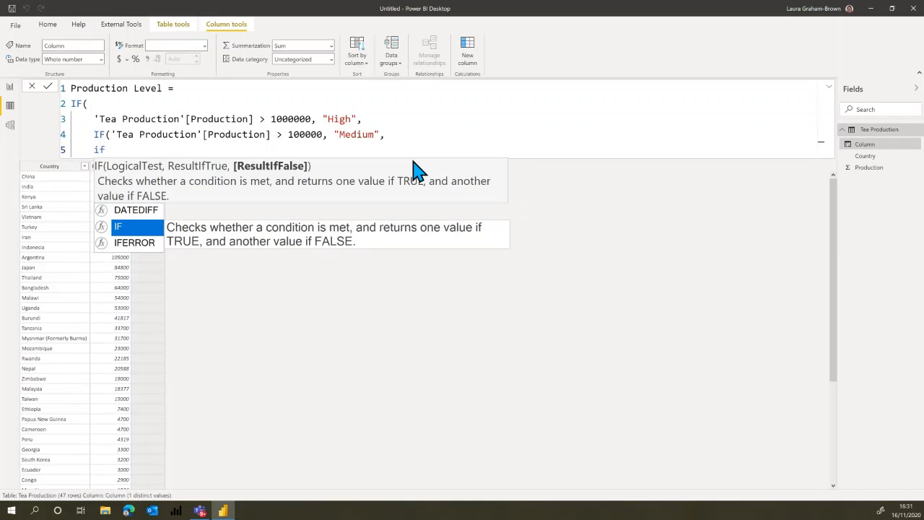
{"action": "key", "text": "Tab"}
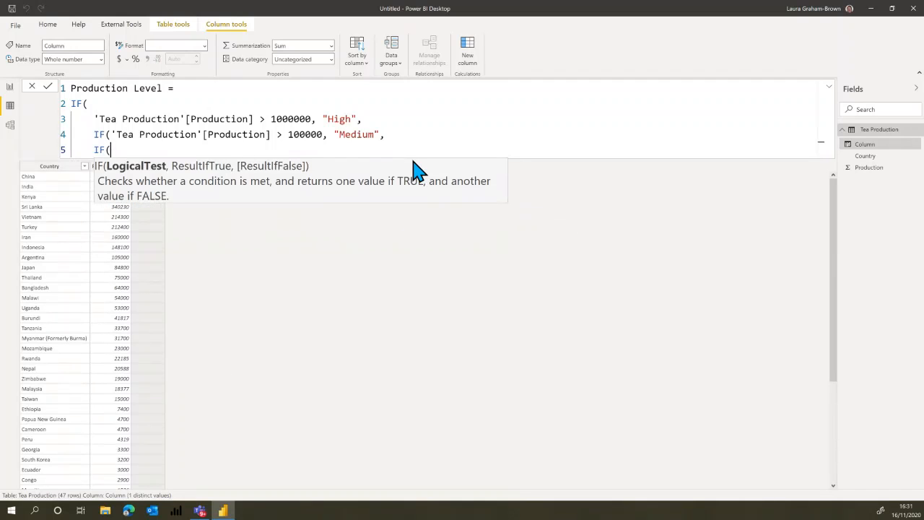
{"action": "key", "text": "ctrl+v"}
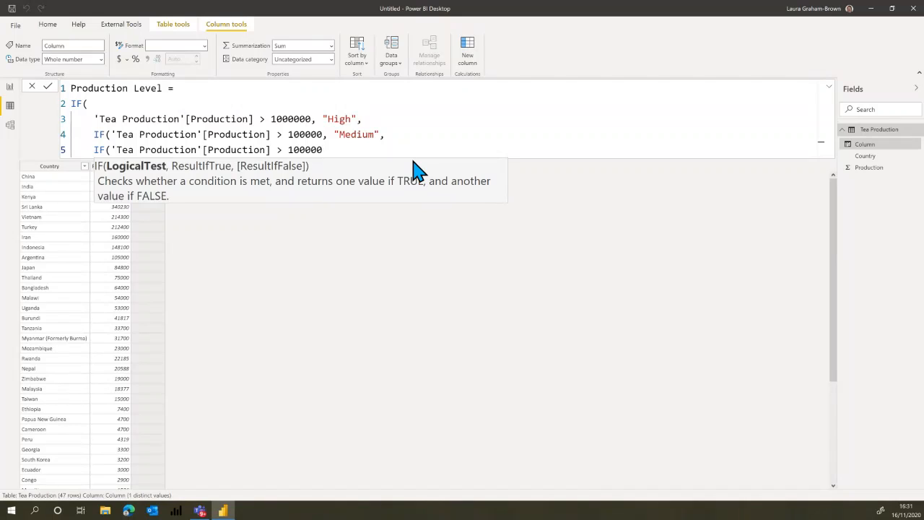
{"action": "key", "text": "BackSpace"}
{"action": "type", "text": ", "}
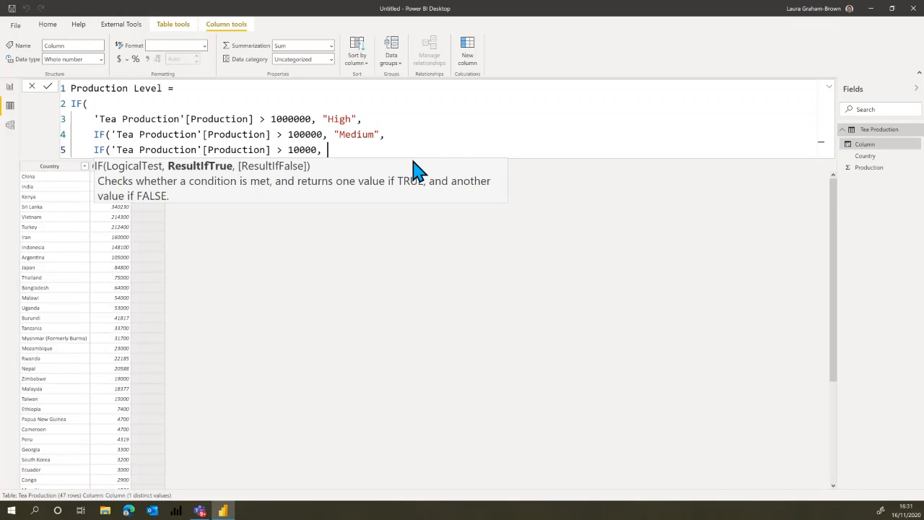
{"action": "type", "text": "\"Low"}
{"action": "type", "text": "\","}
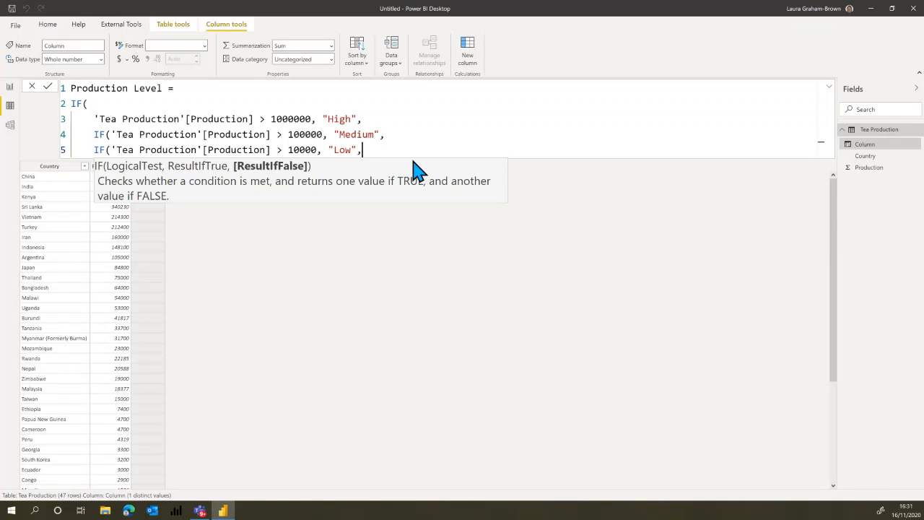
Add "Very low" on its own line as the final false result, close all three IF functions and commit the Production Level formula.
{"action": "key", "text": "shift+Return"}
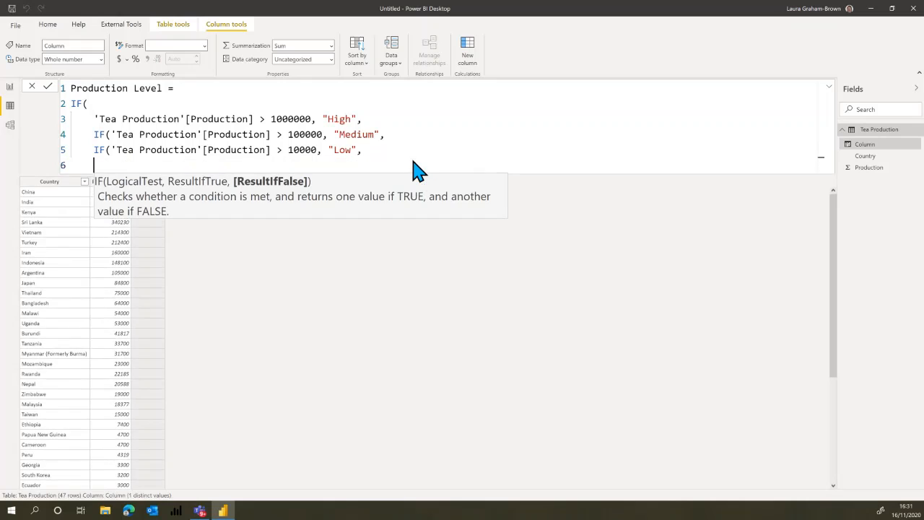
{"action": "type", "text": "\"VeryLOw"}
{"action": "key", "text": "BackSpace"}
{"action": "key", "text": "BackSpace"}
{"action": "key", "text": "BackSpace"}
{"action": "type", "text": "low\")"}
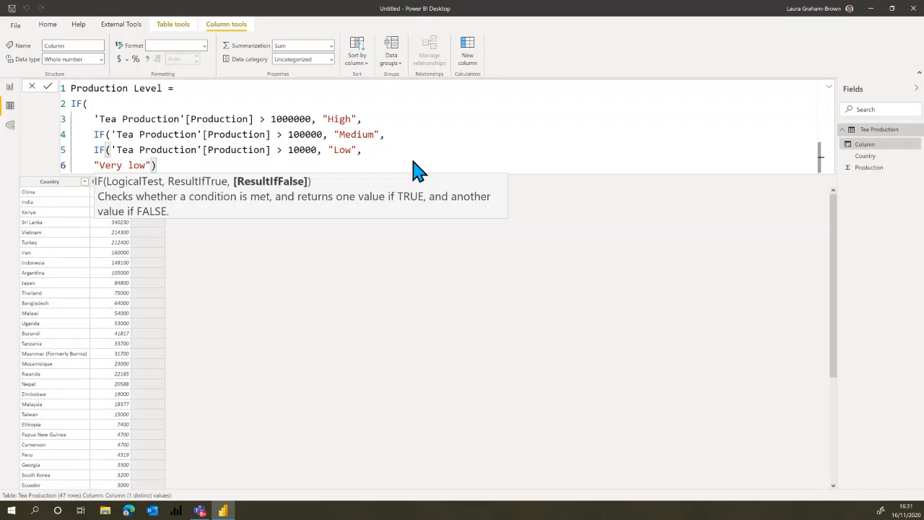
{"action": "type", "text": ")"}
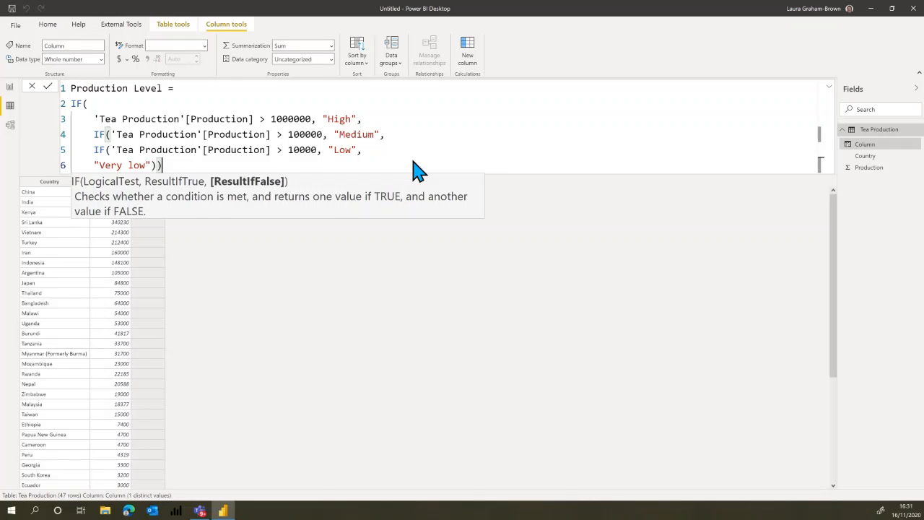
{"action": "type", "text": ")"}
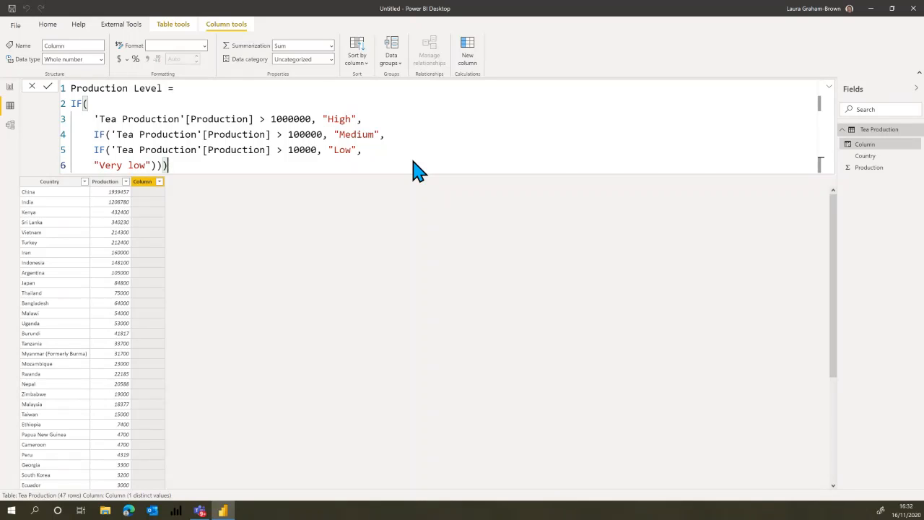
{"action": "key", "text": "Return"}
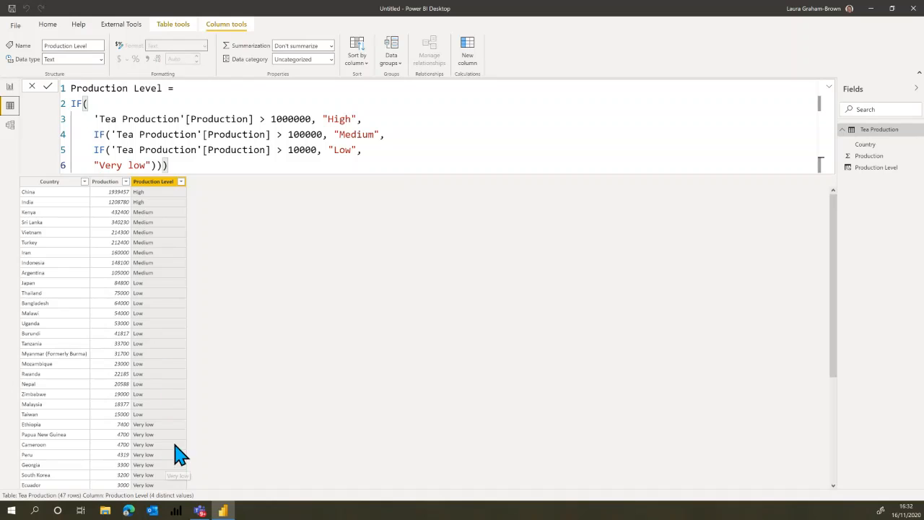
{"action": "scroll", "coordinate": [177, 401], "scroll_direction": "down", "scroll_amount": 5}
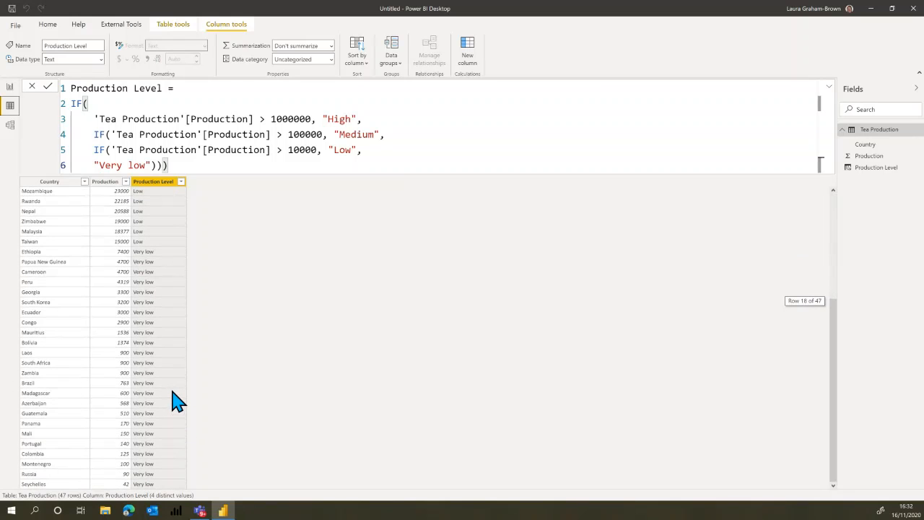
{"action": "scroll", "coordinate": [173, 402], "scroll_direction": "up", "scroll_amount": 5}
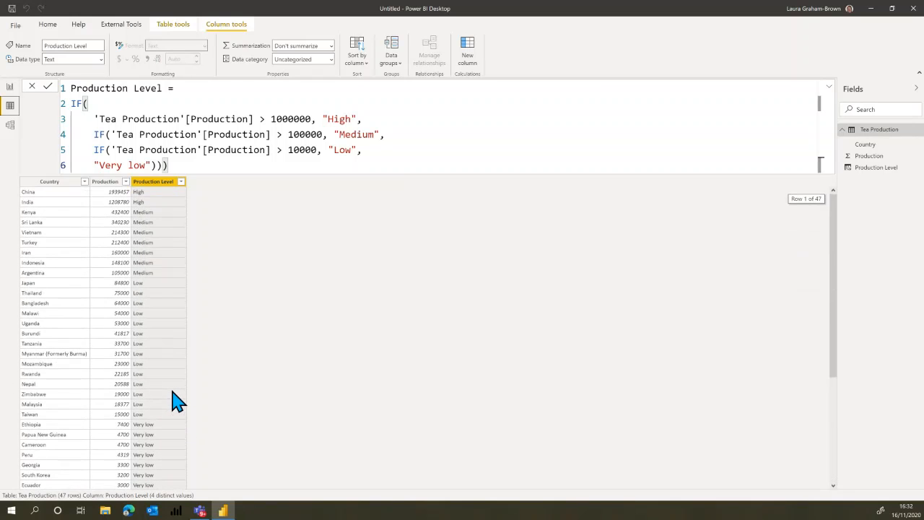
Return to the report page and replace Production with Production Level as the filled map's Legend.
{"action": "left_click", "coordinate": [10, 87]}
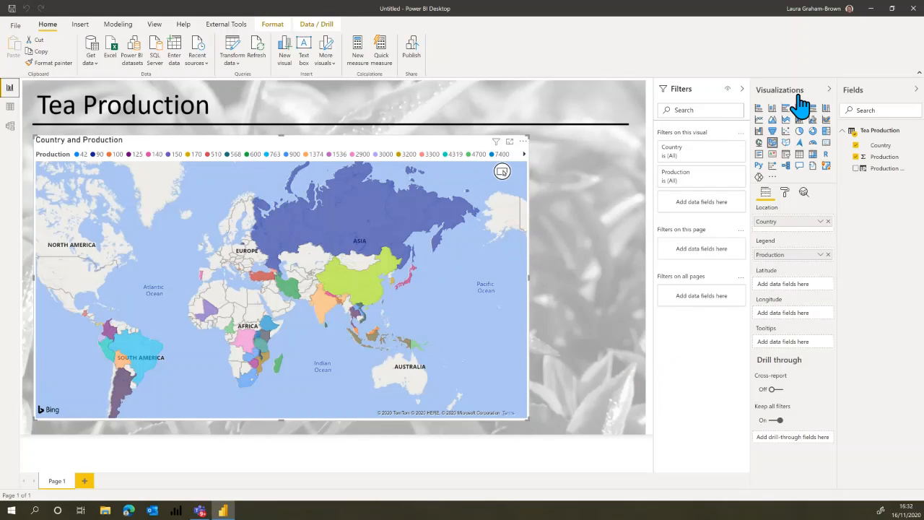
{"action": "left_click", "coordinate": [828, 255]}
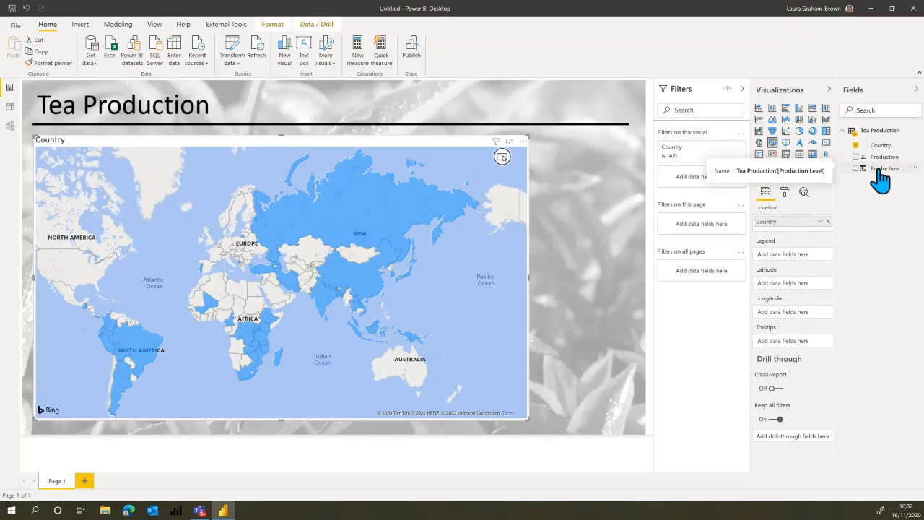
{"action": "left_click_drag", "start_coordinate": [881, 179], "coordinate": [795, 264]}
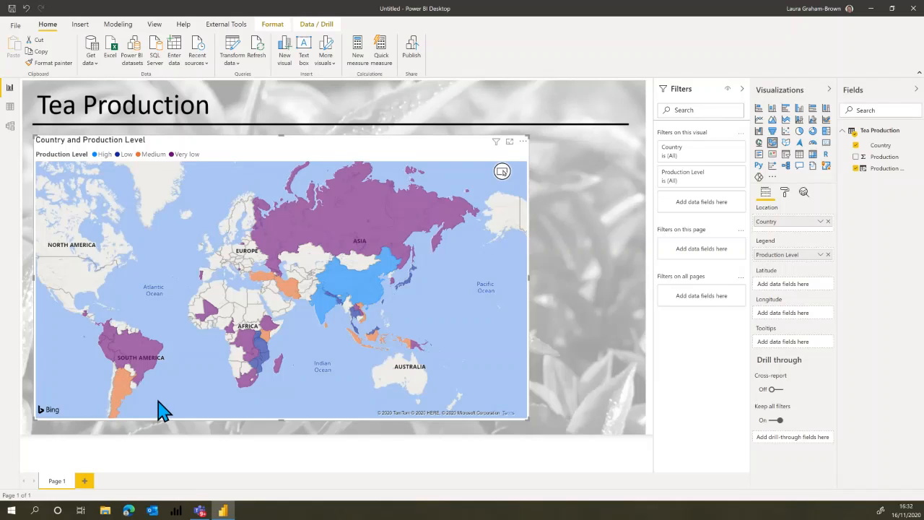
Apply the built-in Power BI theme with the yellow, orange and red palette to the report and deselect the map.
{"action": "left_click", "coordinate": [154, 26]}
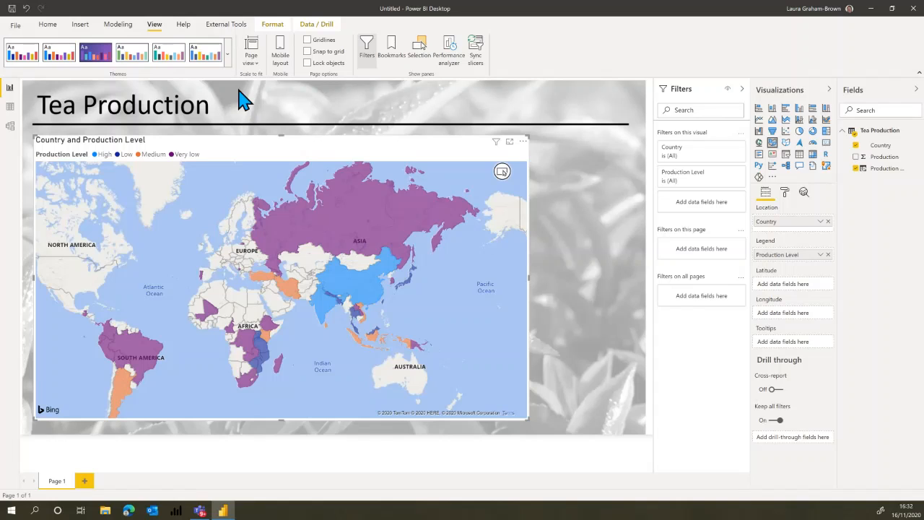
{"action": "left_click", "coordinate": [227, 55]}
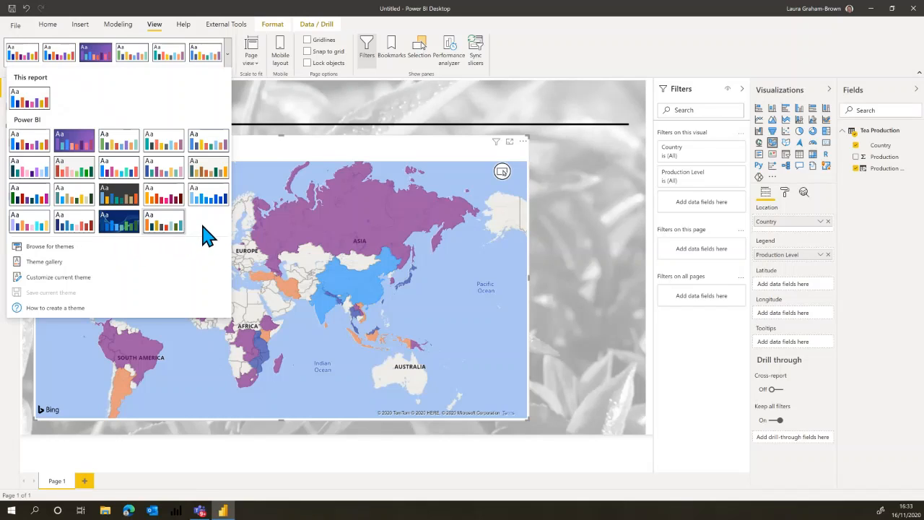
{"action": "left_click", "coordinate": [163, 200]}
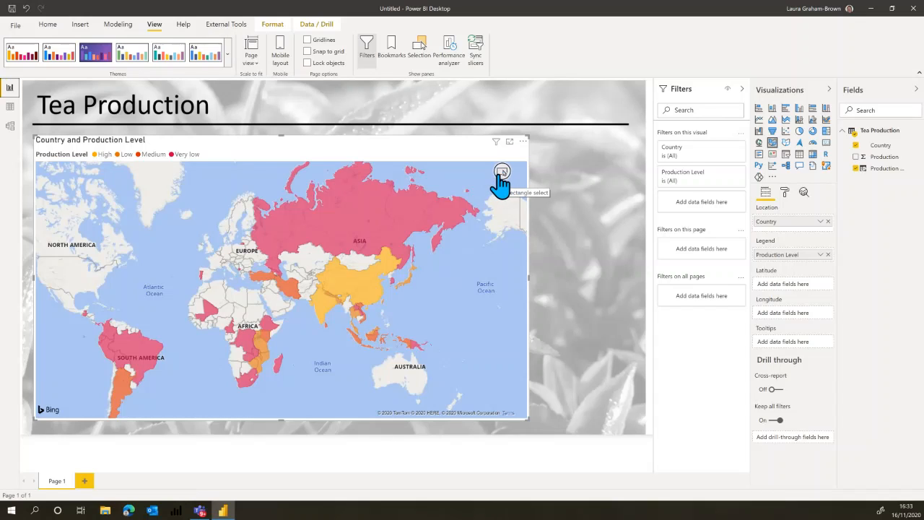
{"action": "left_click", "coordinate": [588, 353]}
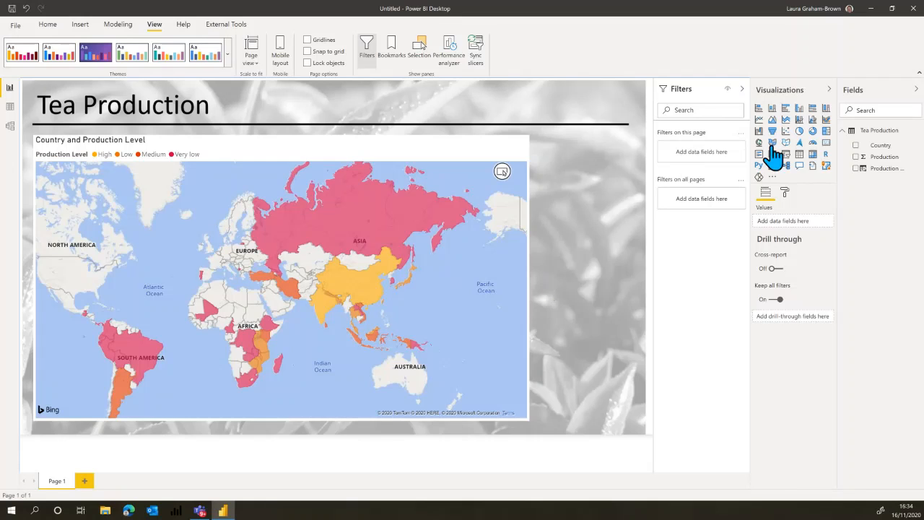
Return to the Tea Production table data and place the cursor after the equals sign in the Production Level formula.
{"action": "left_click", "coordinate": [10, 108]}
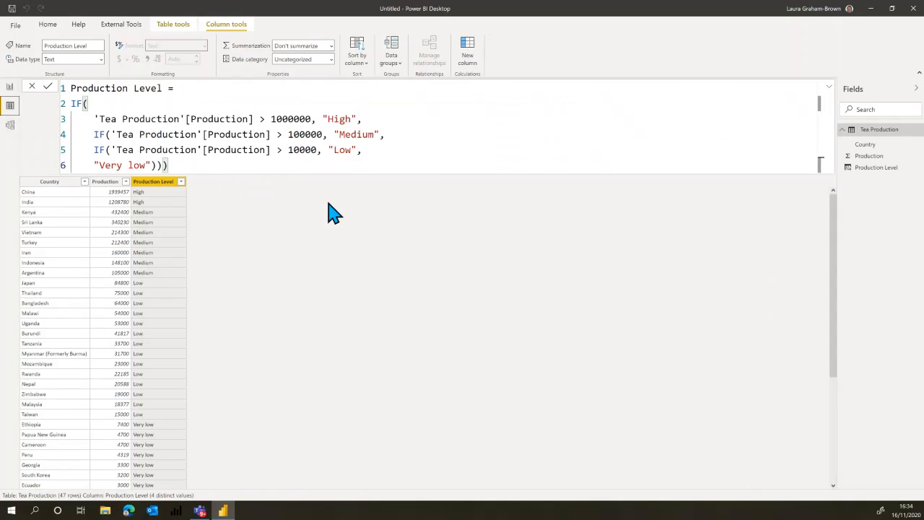
{"action": "left_click", "coordinate": [205, 88]}
{"action": "type", "text": "swi"}
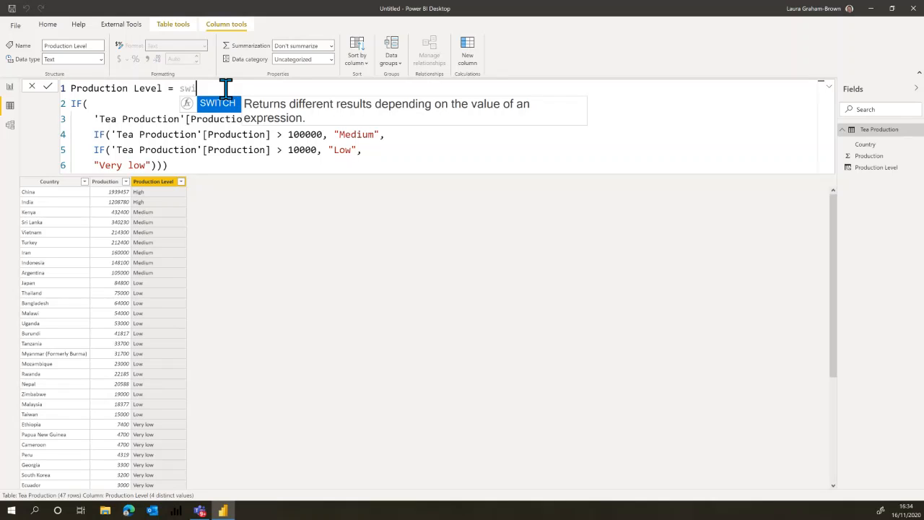
{"action": "key", "text": "BackSpace"}
{"action": "key", "text": "BackSpace"}
{"action": "key", "text": "BackSpace"}
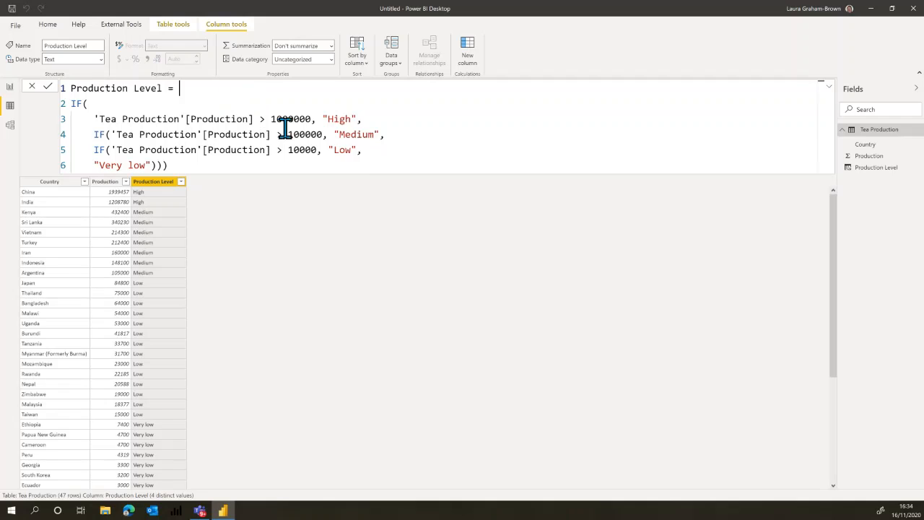
{"action": "left_click_drag", "start_coordinate": [260, 120], "coordinate": [309, 119]}
{"action": "left_click", "coordinate": [196, 87]}
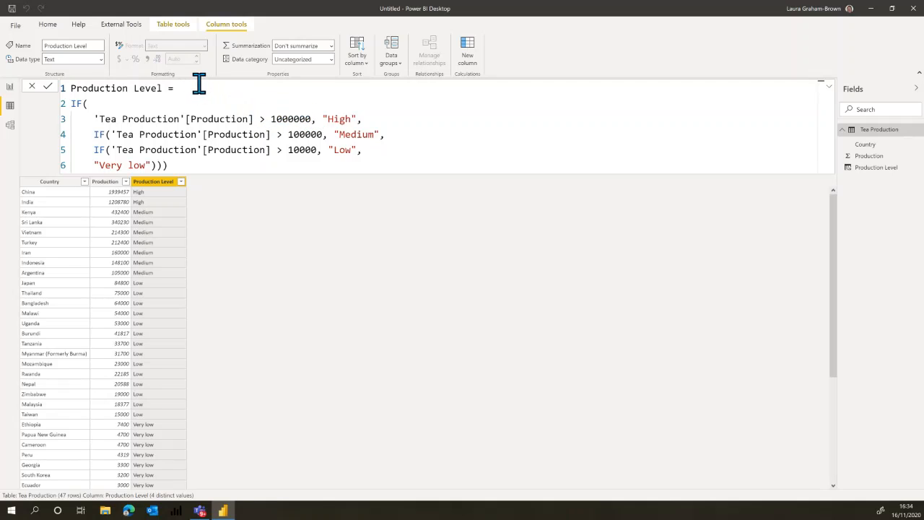
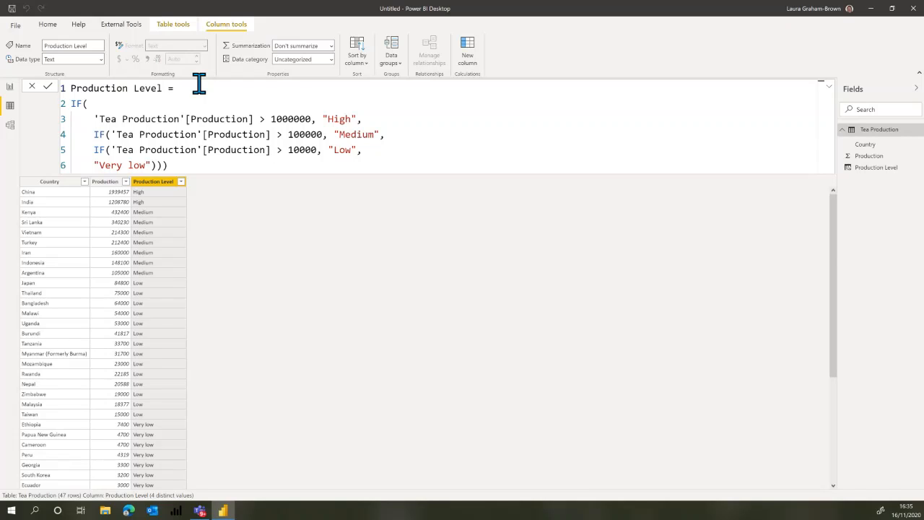
Add a new calculated column to the Tea Production table and start its formula with the SWITCH function.
{"action": "left_click", "coordinate": [469, 60]}
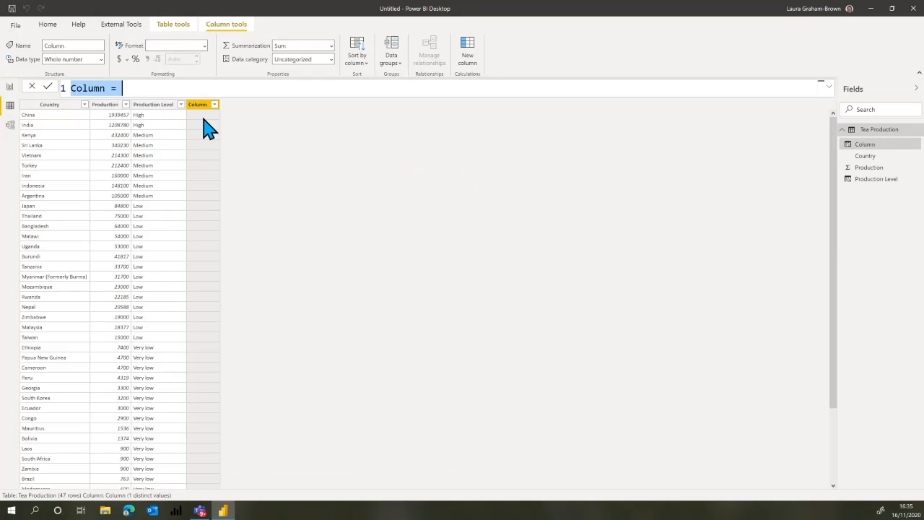
{"action": "left_click", "coordinate": [137, 89]}
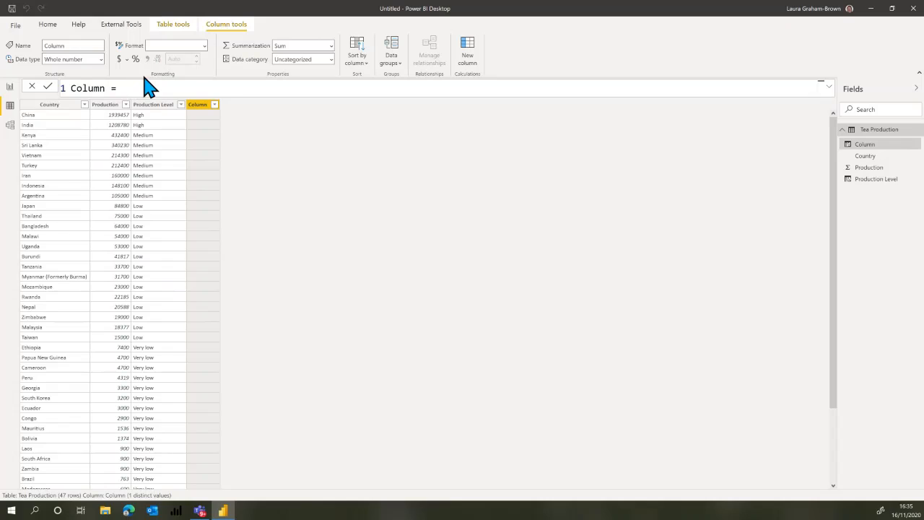
{"action": "type", "text": "switt"}
{"action": "key", "text": "BackSpace"}
{"action": "key", "text": "BackSpace"}
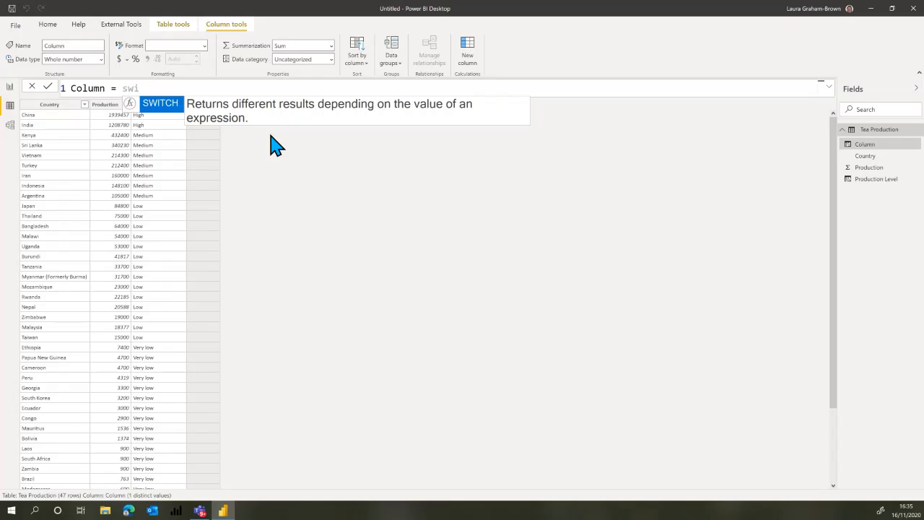
{"action": "key", "text": "Tab"}
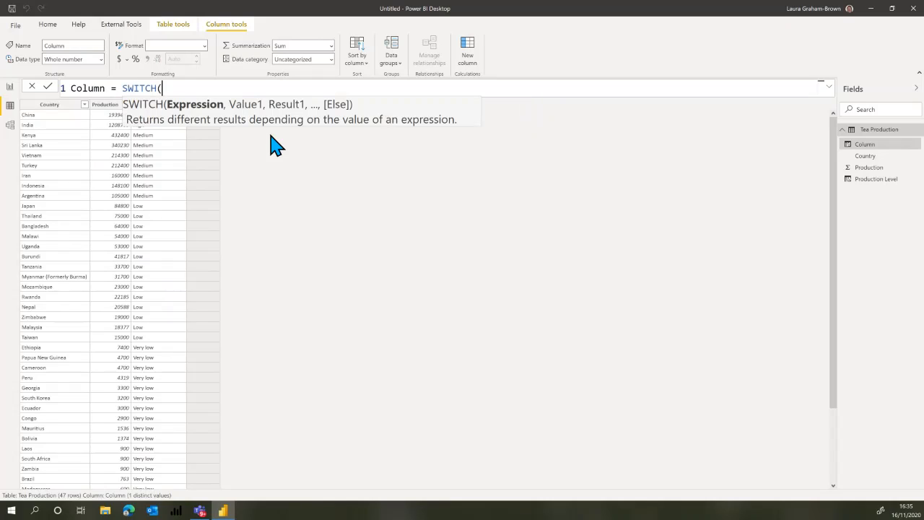
Try 'Tea Production'[Production] as the expression of the SWITCH function, followed by a comma.
{"action": "type", "text": "pr"}
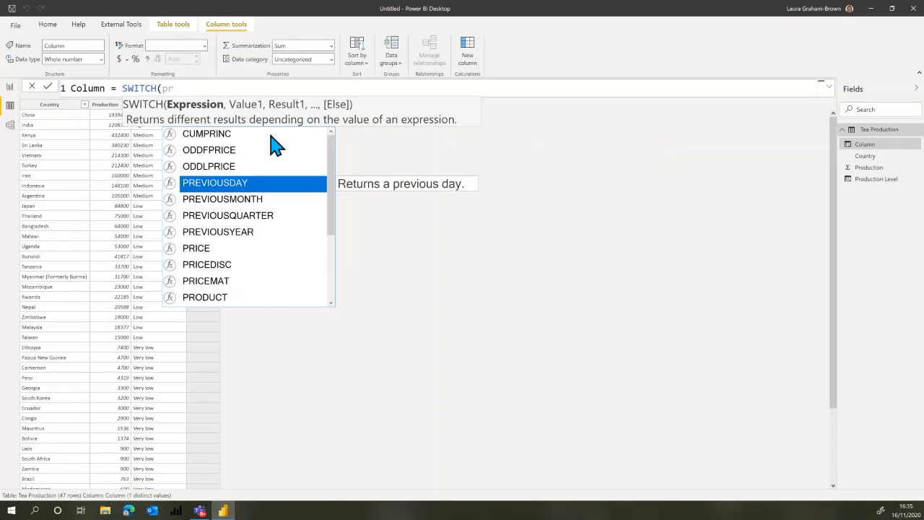
{"action": "type", "text": "od"}
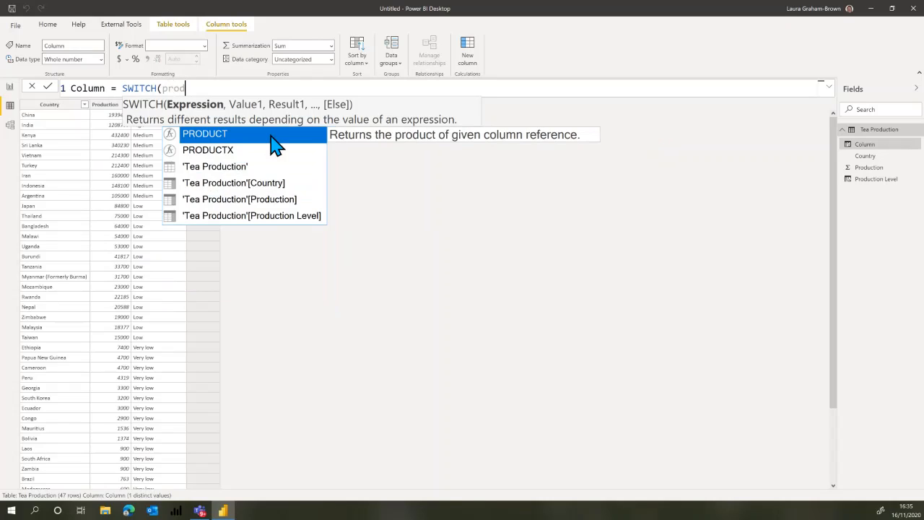
{"action": "key", "text": "Down"}
{"action": "key", "text": "Down"}
{"action": "key", "text": "Down"}
{"action": "key", "text": "Down"}
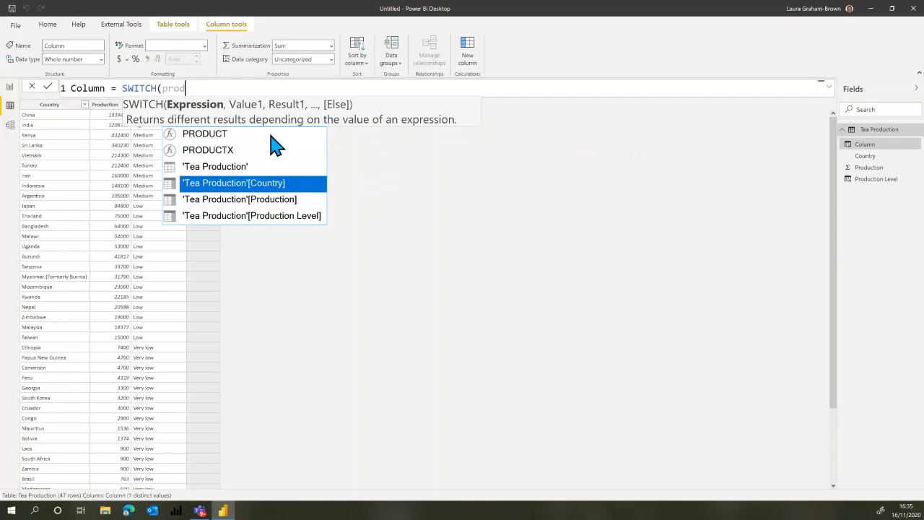
{"action": "key", "text": "Tab"}
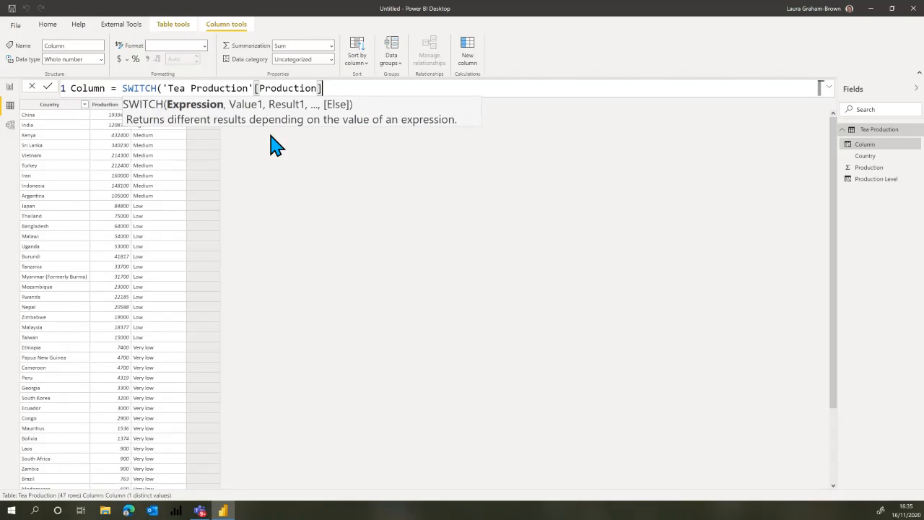
{"action": "type", "text": ","}
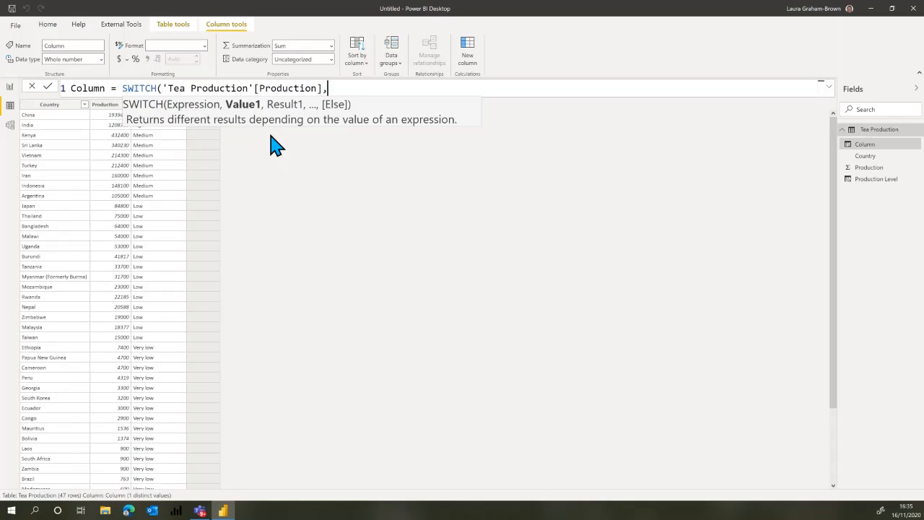
{"action": "type", "text": "\">1"}
{"action": "type", "text": "000000"}
Try >1000000 as the first value of the SWITCH function.
{"action": "key", "text": "Left"}
{"action": "key", "text": "Left"}
{"action": "key", "text": "Left"}
{"action": "key", "text": "Left"}
{"action": "key", "text": "Left"}
{"action": "key", "text": "Left"}
{"action": "key", "text": "Left"}
{"action": "key", "text": "Left"}
{"action": "key", "text": "BackSpace"}
Replace everything inside the SWITCH parentheses with TRUE() as the expression, followed by a comma.
{"action": "left_click_drag", "start_coordinate": [162, 88], "coordinate": [187, 88]}
{"action": "left_click_drag", "start_coordinate": [288, 88], "coordinate": [399, 88]}
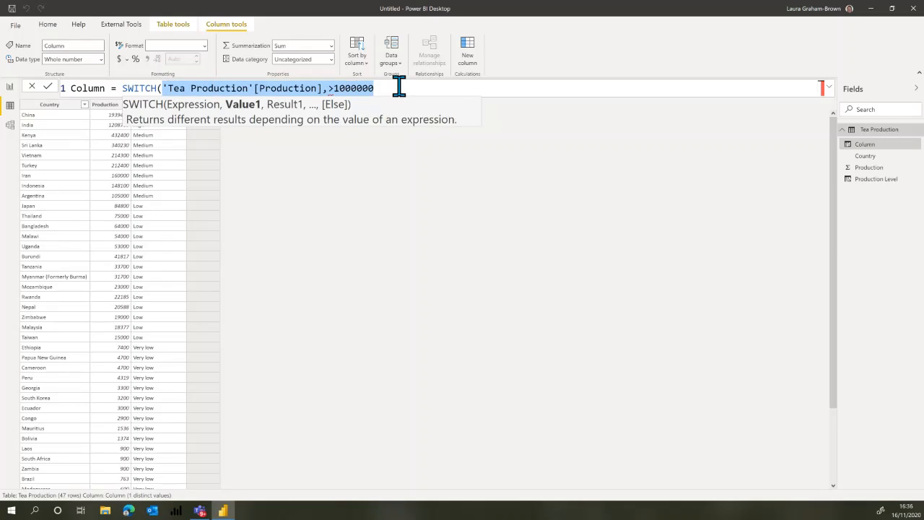
{"action": "key", "text": "BackSpace"}
{"action": "type", "text": "tru"}
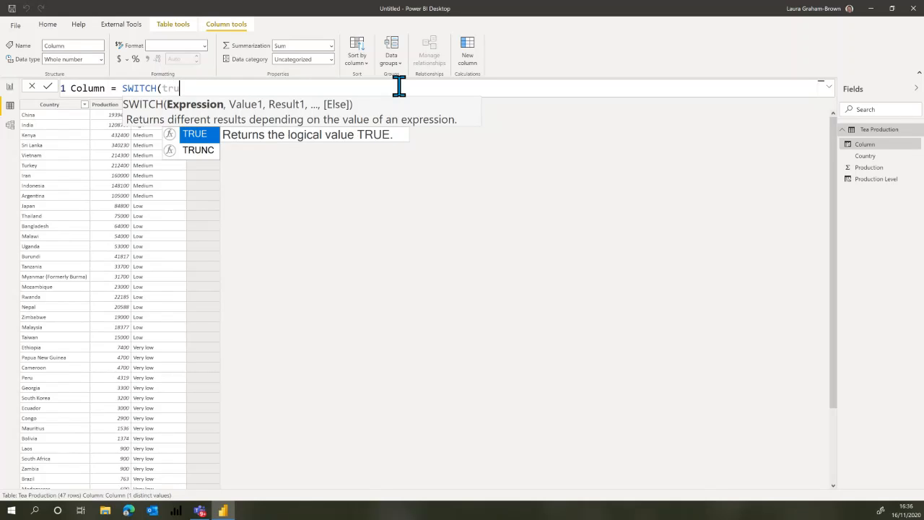
{"action": "key", "text": "Tab"}
{"action": "type", "text": ")"}
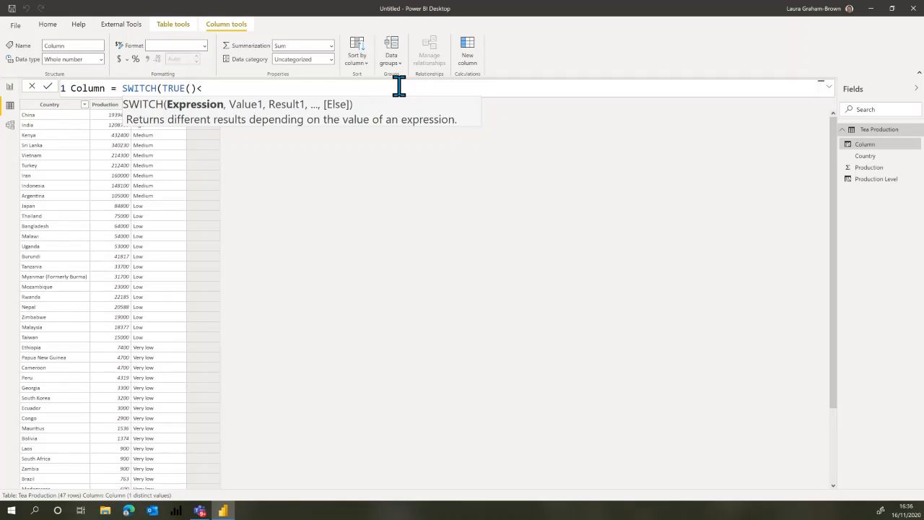
{"action": "type", "text": ","}
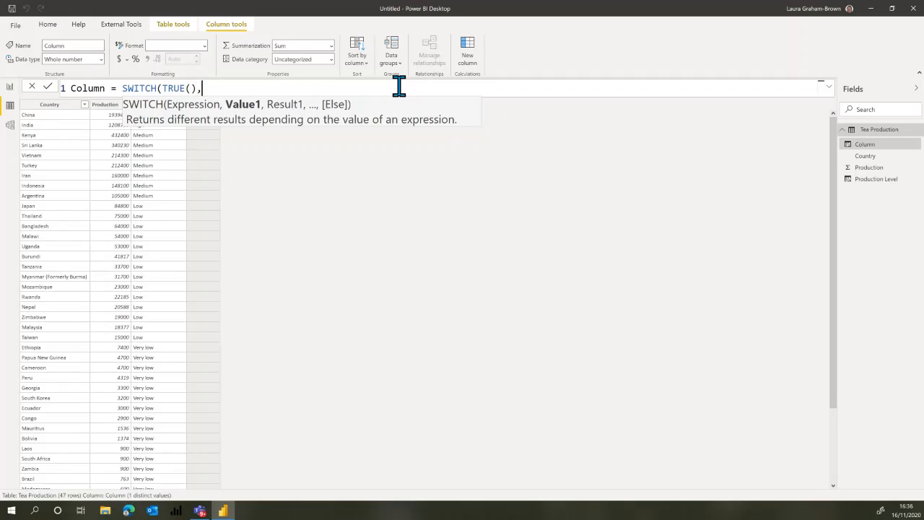
Start an indented second line in the SWITCH formula with a reference to 'Tea Production'[Production].
{"action": "key", "text": "shift+Return"}
{"action": "key", "text": "Tab"}
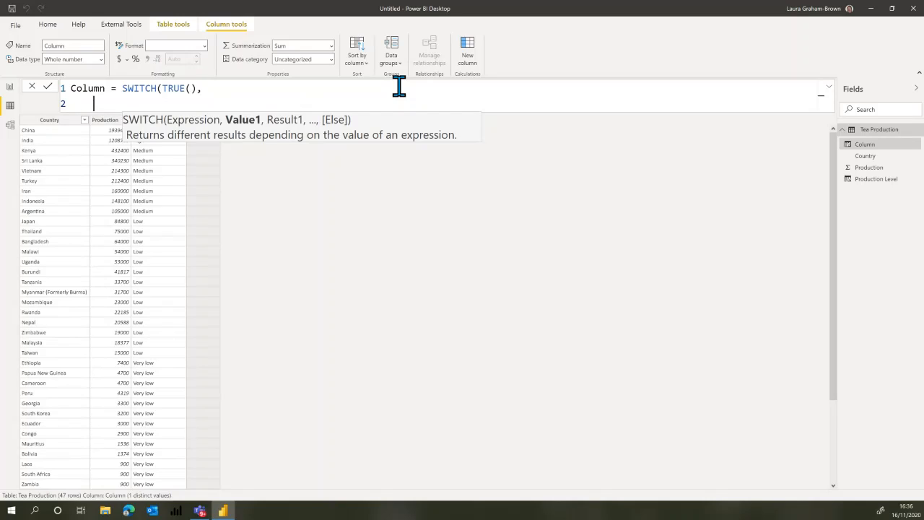
{"action": "key", "text": "Tab"}
{"action": "type", "text": "pro"}
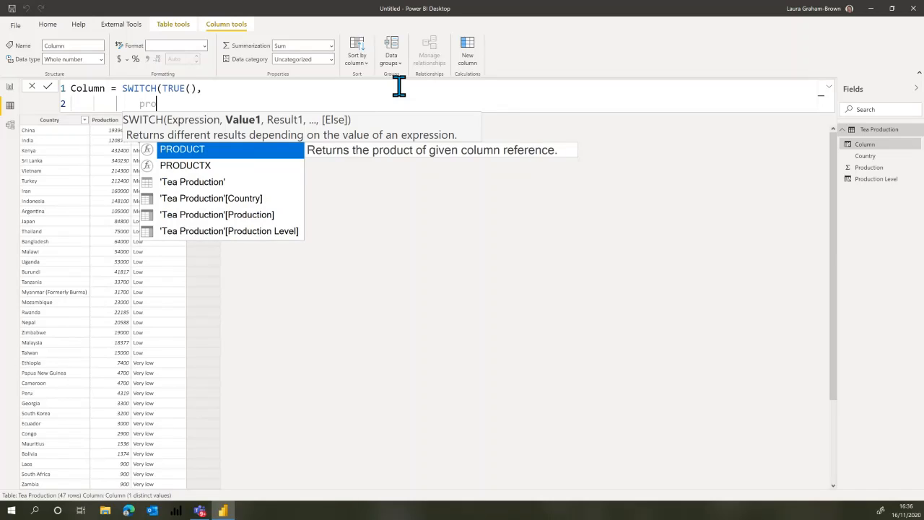
{"action": "key", "text": "Down"}
{"action": "key", "text": "Down"}
{"action": "key", "text": "Down"}
{"action": "key", "text": "Down"}
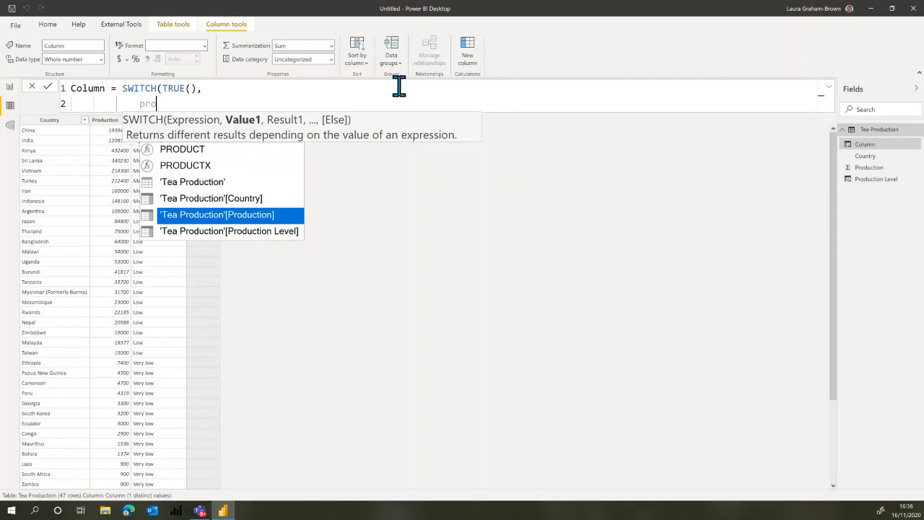
{"action": "key", "text": "Tab"}
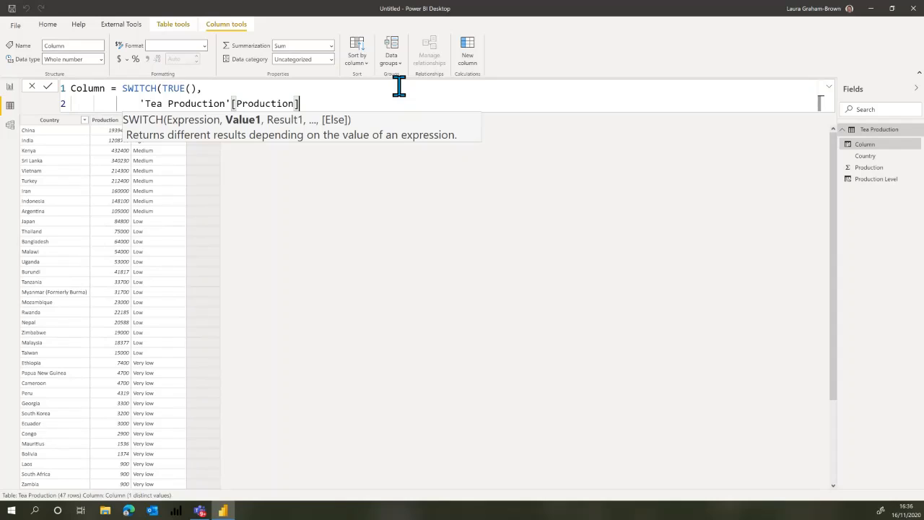
Complete the first SWITCH condition as >1000000 and give it the result "High".
{"action": "type", "text": ">10000"}
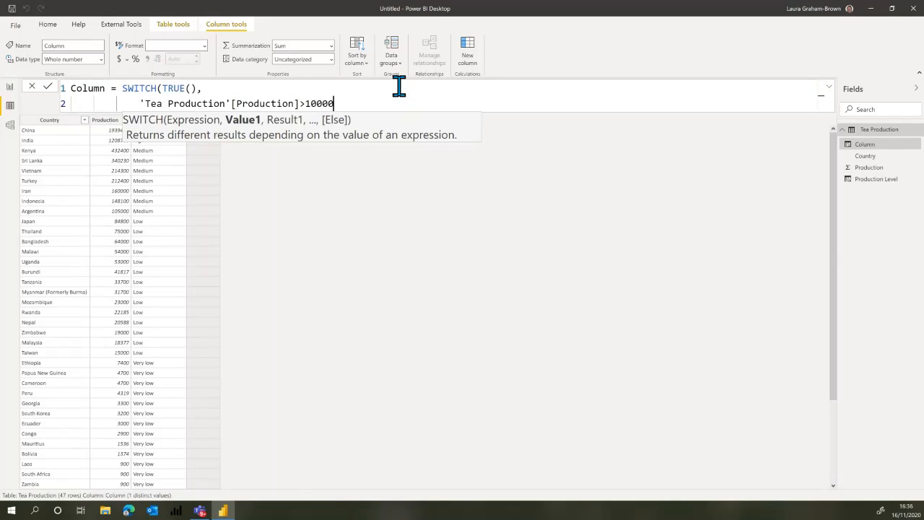
{"action": "type", "text": "00"}
{"action": "key", "text": "shift+Left"}
{"action": "key", "text": "shift+Left"}
{"action": "key", "text": "shift+Left"}
{"action": "key", "text": "shift+Left"}
{"action": "key", "text": "shift+Right"}
{"action": "key", "text": "shift+Right"}
{"action": "key", "text": "shift+Right"}
{"action": "key", "text": "shift+Right"}
{"action": "type", "text": ", \""}
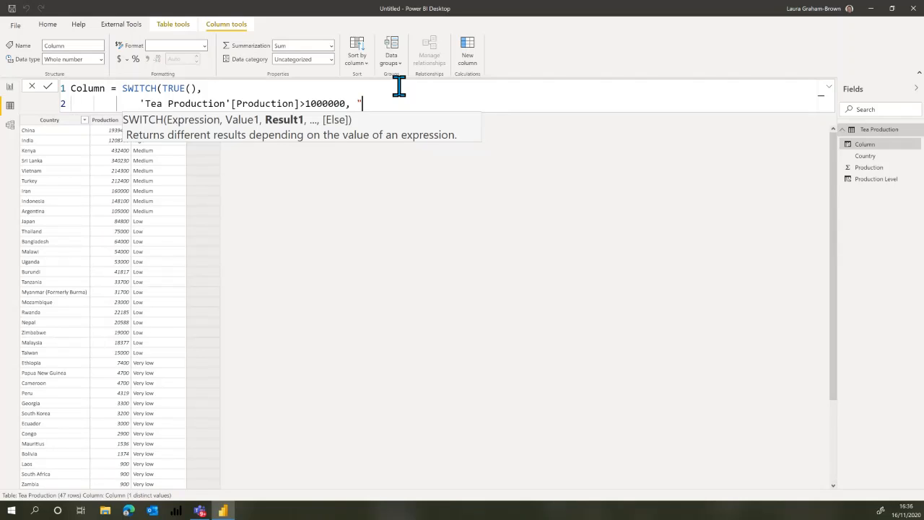
{"action": "type", "text": "High\""}
Copy the first condition onto a new third line with the threshold >100000, leaving out the last zero.
{"action": "key", "text": "shift+Return"}
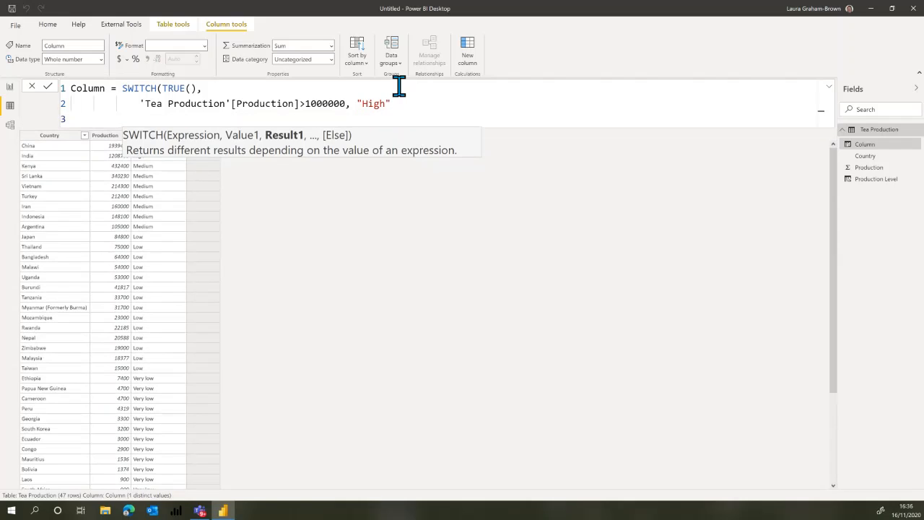
{"action": "key", "text": "Up"}
{"action": "key", "text": "shift+Right"}
{"action": "key", "text": "shift+Right"}
{"action": "key", "text": "shift+Right"}
{"action": "key", "text": "shift+Right"}
{"action": "key", "text": "shift+Right"}
{"action": "key", "text": "shift+Right"}
{"action": "key", "text": "shift+Right"}
{"action": "key", "text": "shift+Right"}
{"action": "key", "text": "shift+Right"}
{"action": "key", "text": "shift+Right"}
{"action": "key", "text": "shift+Right"}
{"action": "key", "text": "shift+Right"}
{"action": "key", "text": "shift+Right"}
{"action": "key", "text": "shift+Right"}
{"action": "key", "text": "shift+Right"}
{"action": "key", "text": "shift+Right"}
{"action": "key", "text": "shift+Right"}
{"action": "key", "text": "shift+Right"}
{"action": "key", "text": "shift+Right"}
{"action": "key", "text": "shift+Right"}
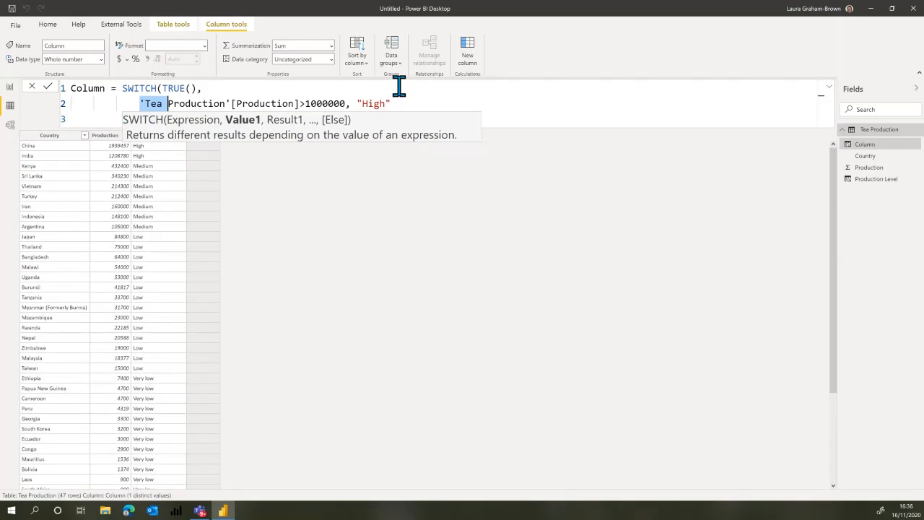
{"action": "key", "text": "shift+Right"}
{"action": "key", "text": "shift+Right"}
{"action": "key", "text": "shift+Right"}
{"action": "key", "text": "shift+Right"}
{"action": "key", "text": "shift+Right"}
{"action": "key", "text": "shift+Right"}
{"action": "key", "text": "shift+Right"}
{"action": "key", "text": "shift+Right"}
{"action": "key", "text": "shift+Right"}
{"action": "key", "text": "shift+Right"}
{"action": "key", "text": "shift+Right"}
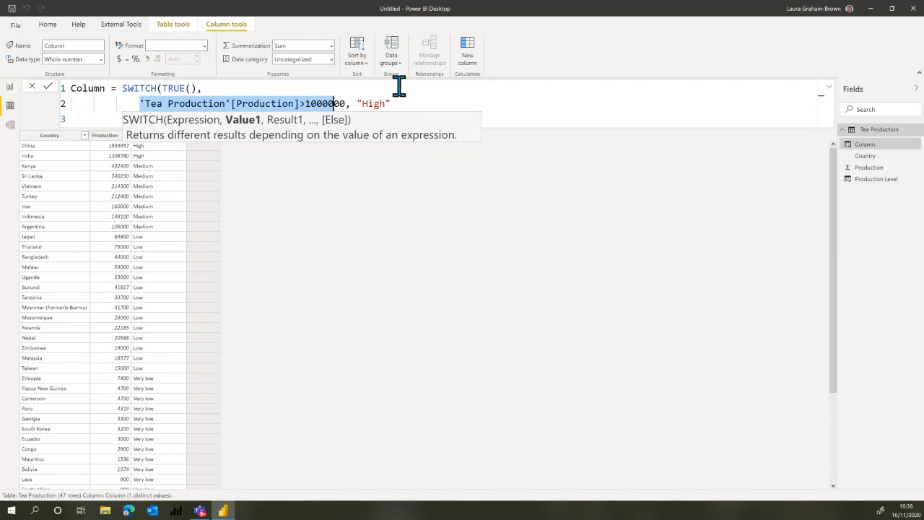
{"action": "key", "text": "shift+Right"}
{"action": "key", "text": "ctrl+c"}
{"action": "key", "text": "Down"}
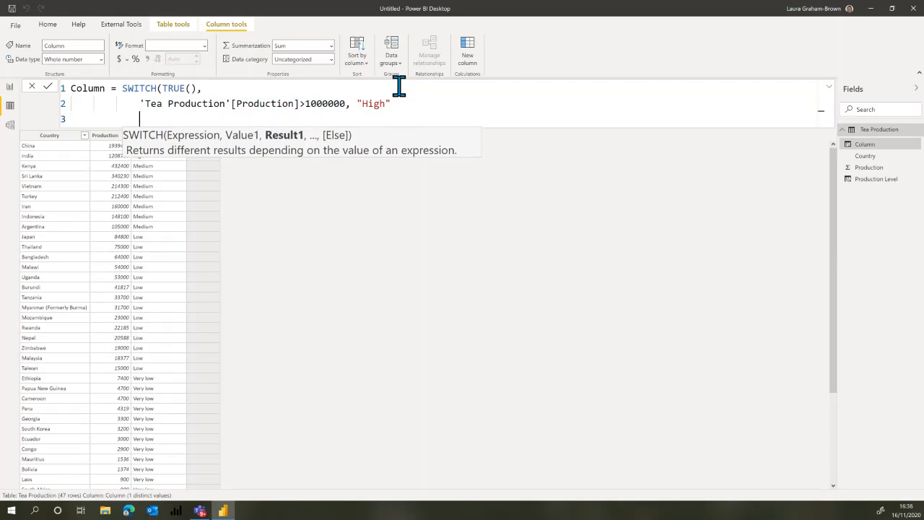
{"action": "key", "text": "ctrl+v"}
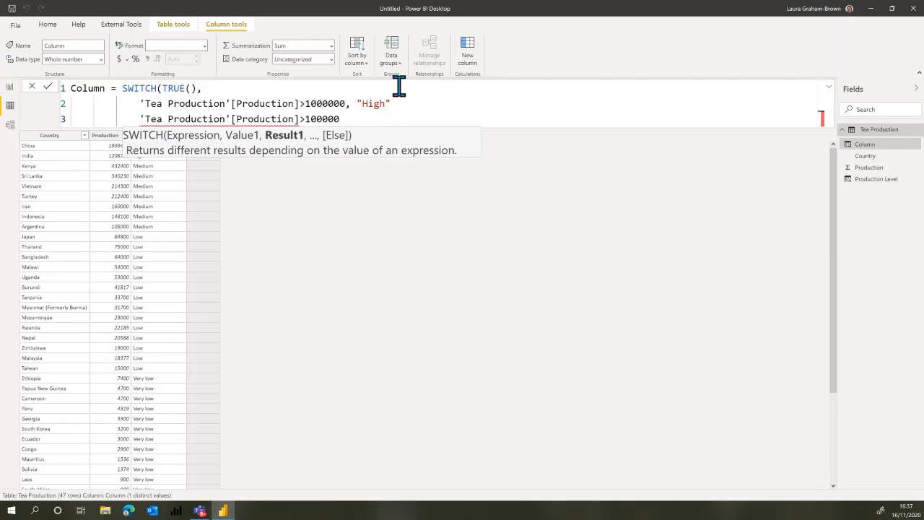
Add the missing comma after "High" and enter "Medium" as the result for the >100000 condition.
{"action": "type", "text": ","}
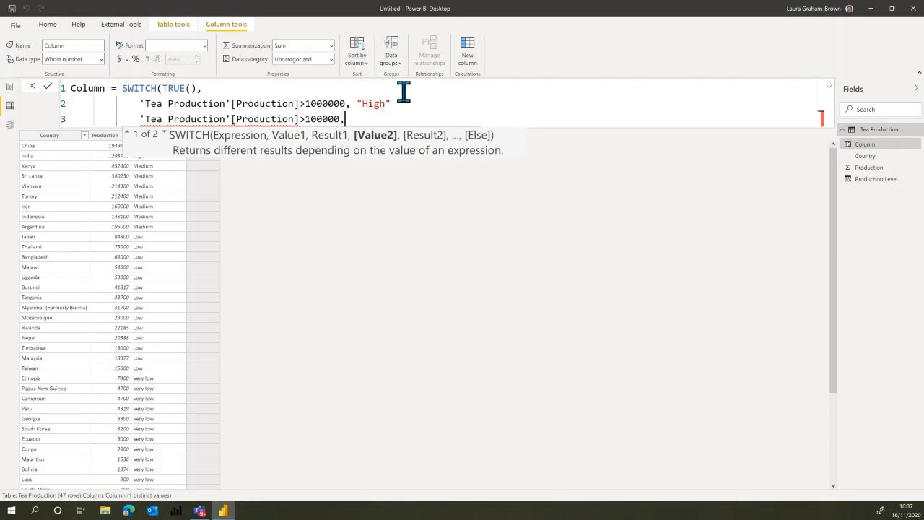
{"action": "left_click", "coordinate": [399, 103]}
{"action": "type", "text": ","}
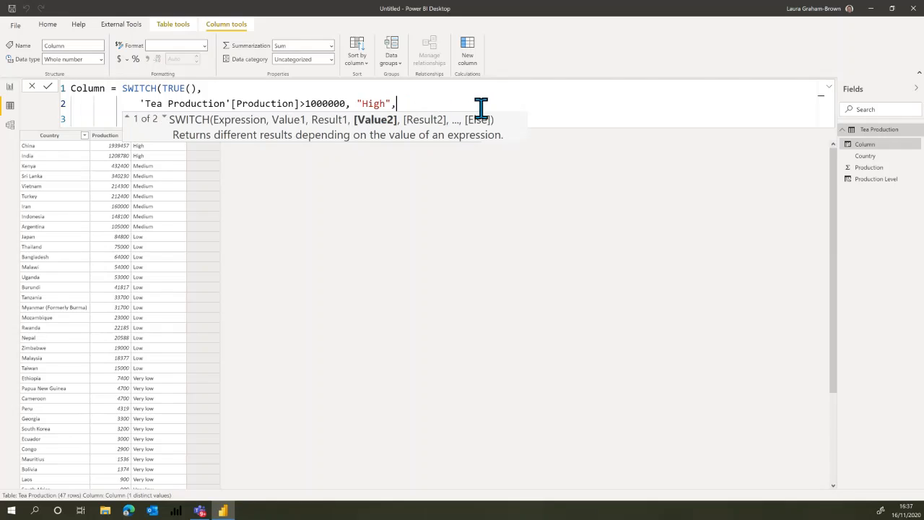
{"action": "left_click", "coordinate": [386, 122]}
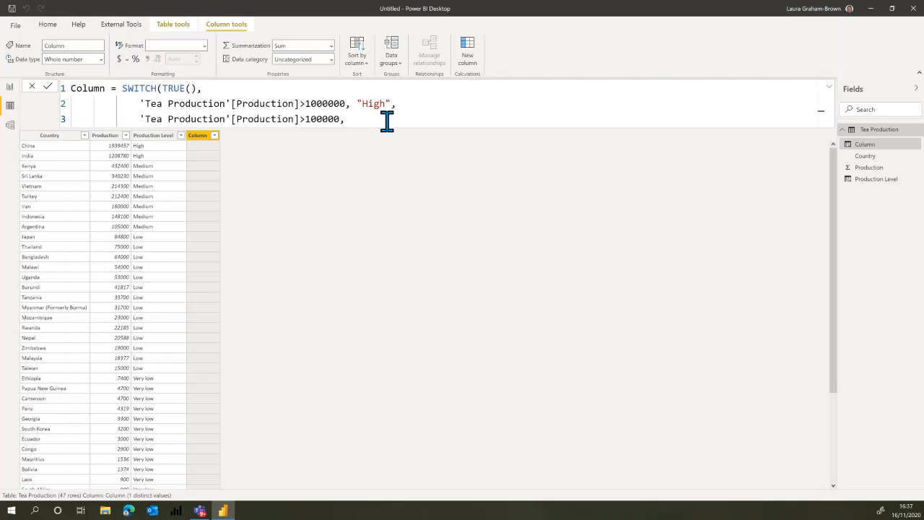
{"action": "type", "text": "\"Medium"}
Add "Low" on its own line as the else result, with a comma after "Medium", close SWITCH and commit the formula.
{"action": "key", "text": "shift+Return"}
{"action": "type", "text": "\"L"}
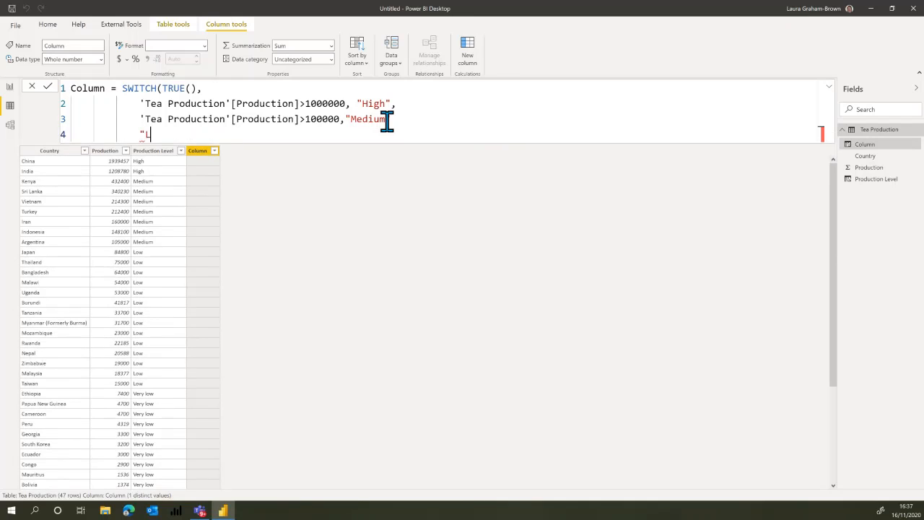
{"action": "type", "text": "ow\")"}
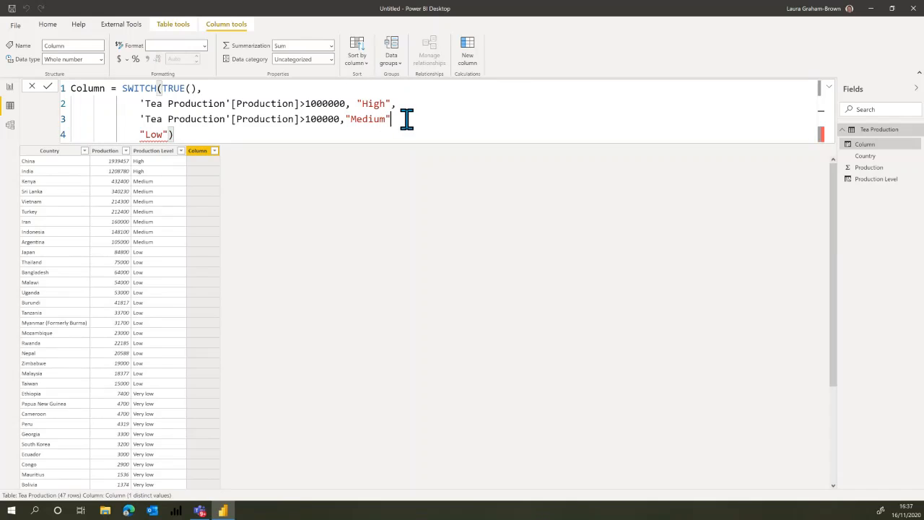
{"action": "left_click", "coordinate": [395, 118]}
{"action": "type", "text": ","}
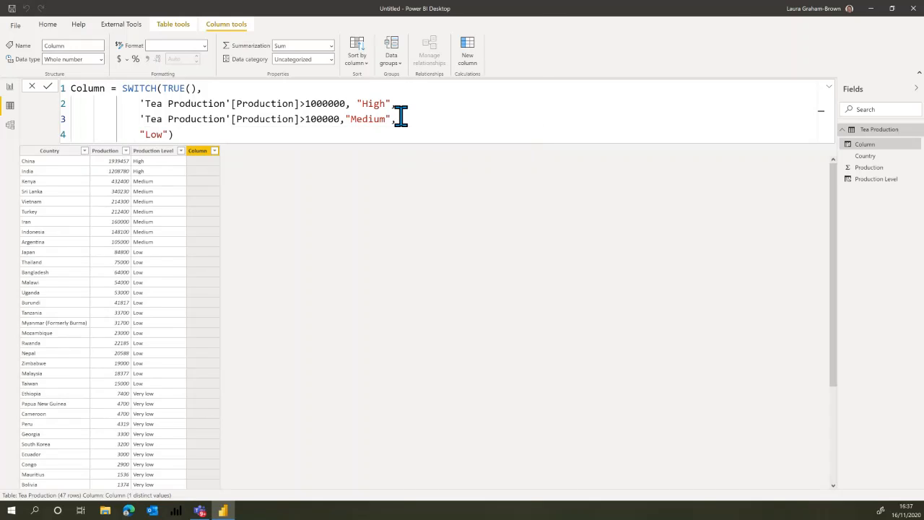
{"action": "key", "text": "Return"}
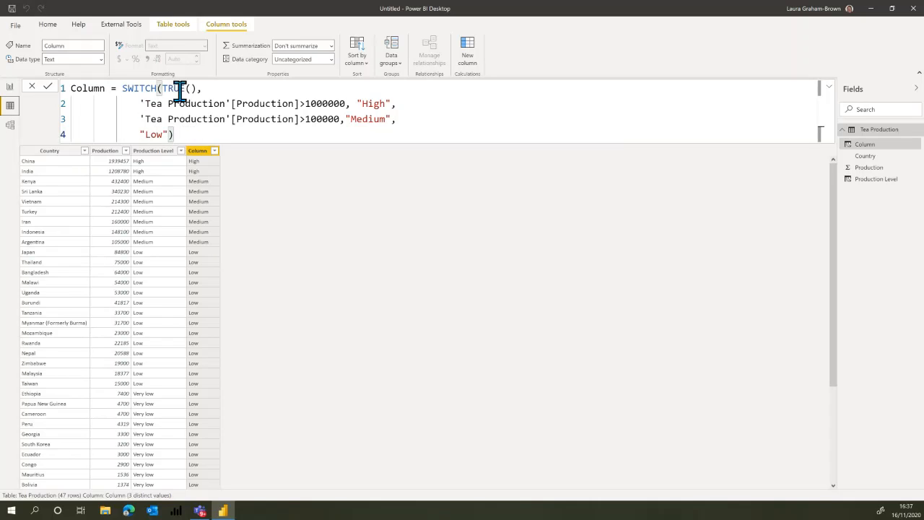
Compare the Production Level formula with the SWITCH version, and delete the calculated column named Column from the Tea Production table.
{"action": "left_click", "coordinate": [155, 150]}
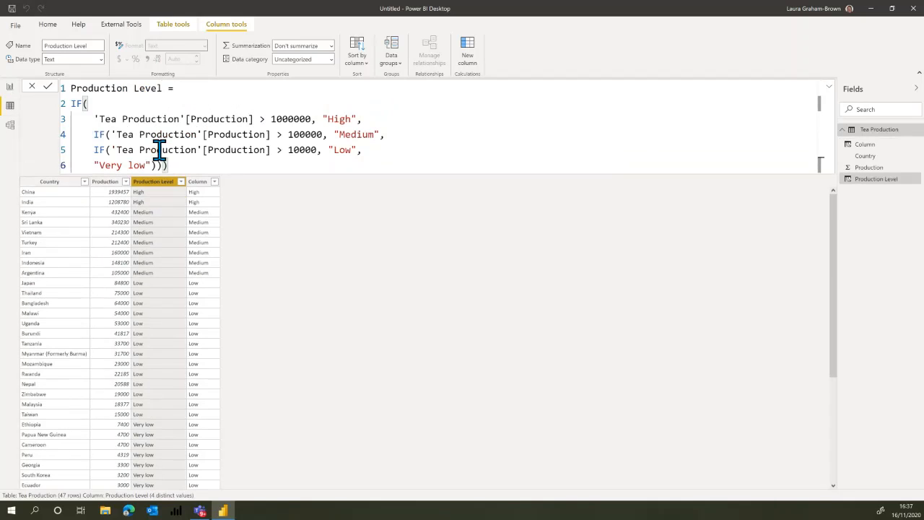
{"action": "left_click", "coordinate": [199, 182]}
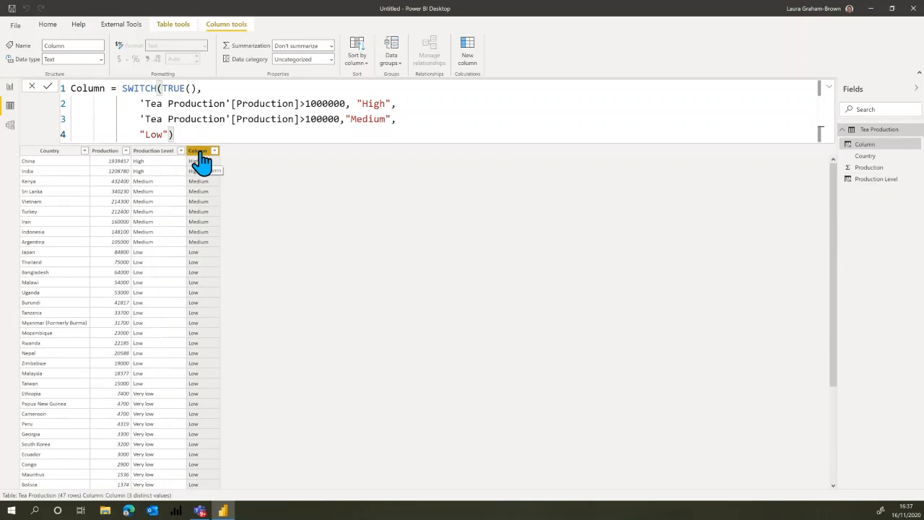
{"action": "right_click", "coordinate": [202, 153]}
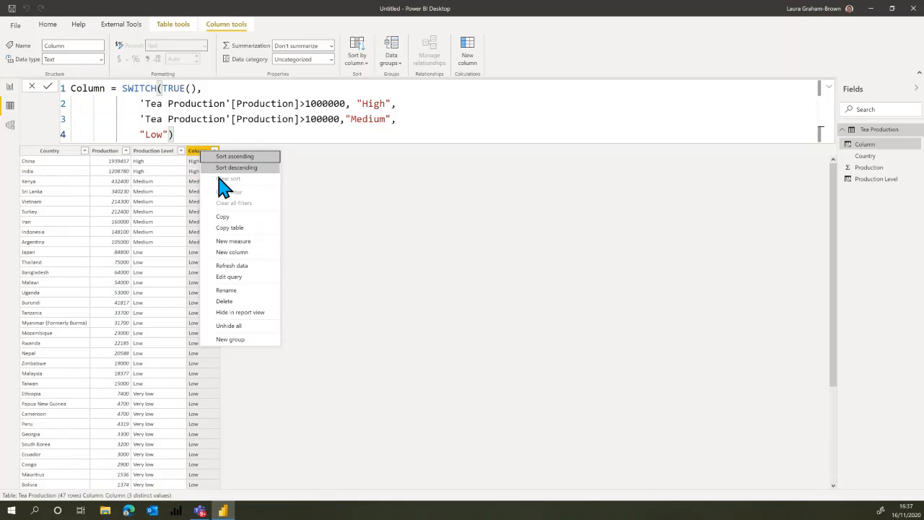
{"action": "left_click", "coordinate": [244, 303]}
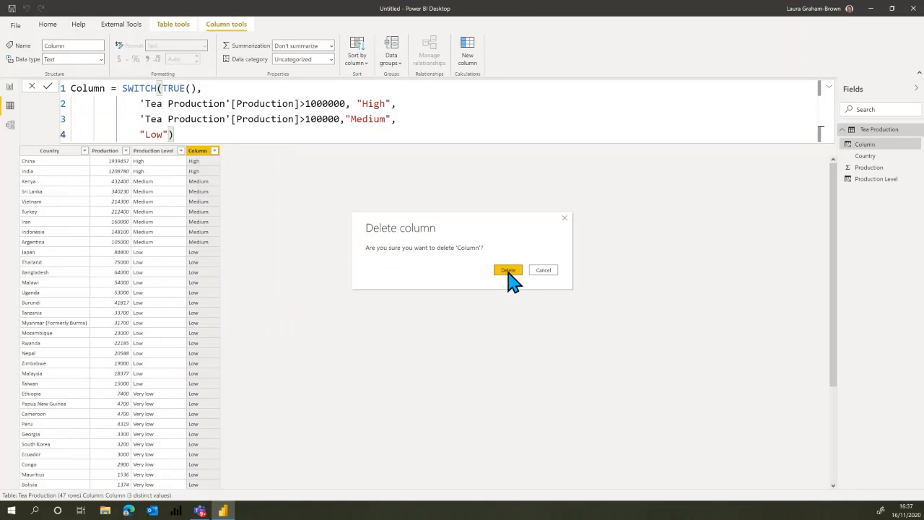
{"action": "left_click", "coordinate": [509, 272]}
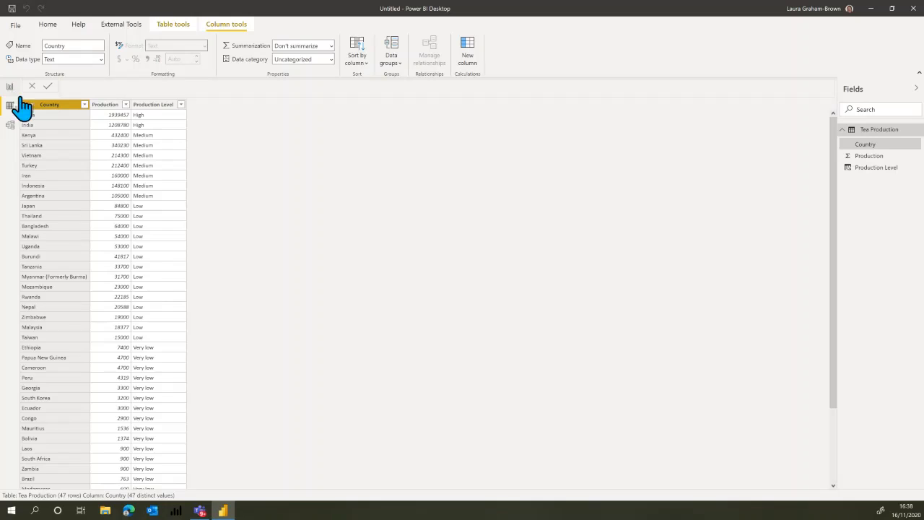
Return to the report page and set the filled map's High data color to a very dark plum theme shade.
{"action": "left_click", "coordinate": [147, 109]}
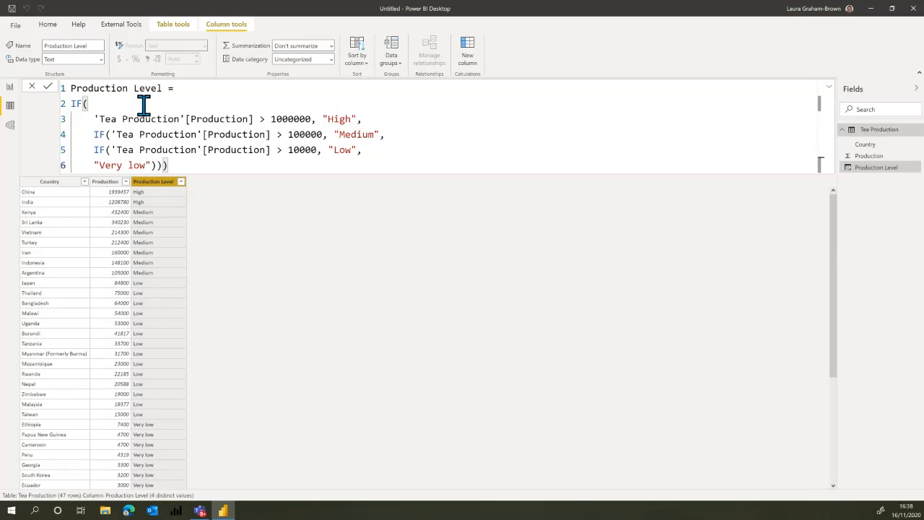
{"action": "left_click", "coordinate": [9, 91]}
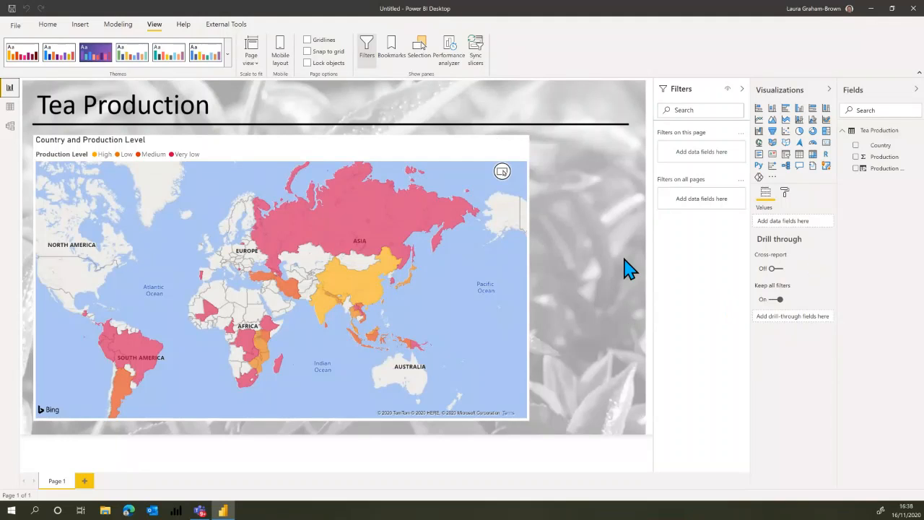
{"action": "left_click", "coordinate": [391, 152]}
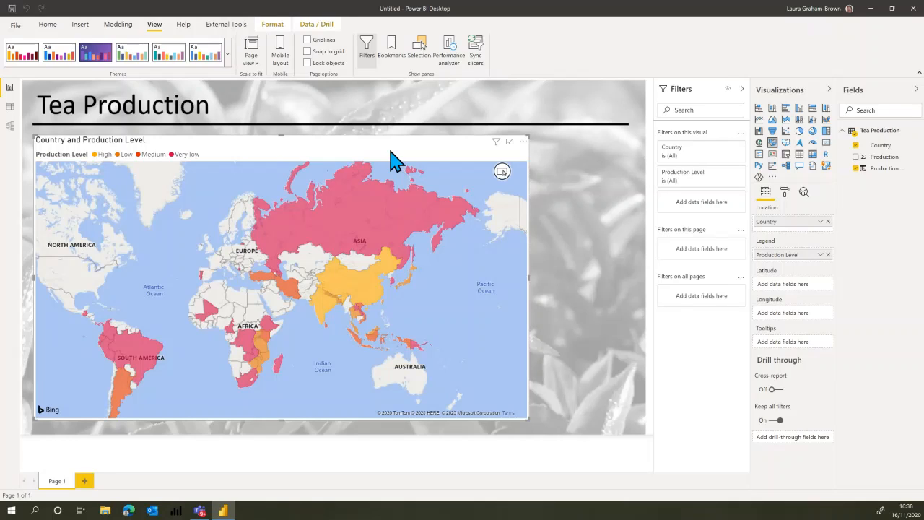
{"action": "left_click", "coordinate": [784, 195]}
{"action": "left_click", "coordinate": [791, 263]}
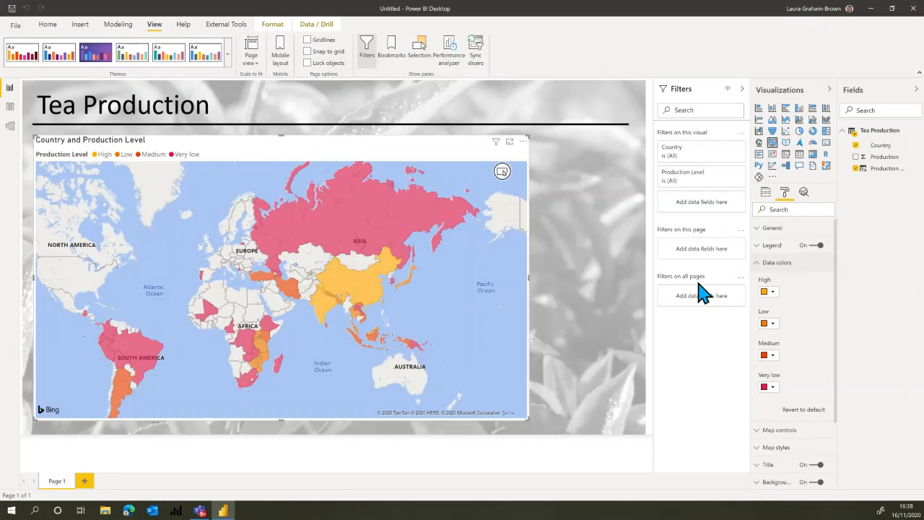
{"action": "left_click", "coordinate": [772, 292]}
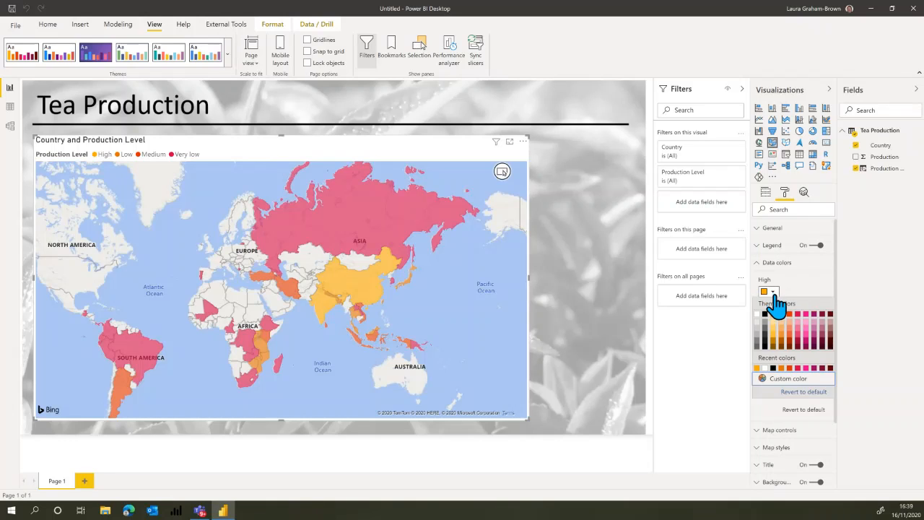
{"action": "left_click", "coordinate": [823, 345]}
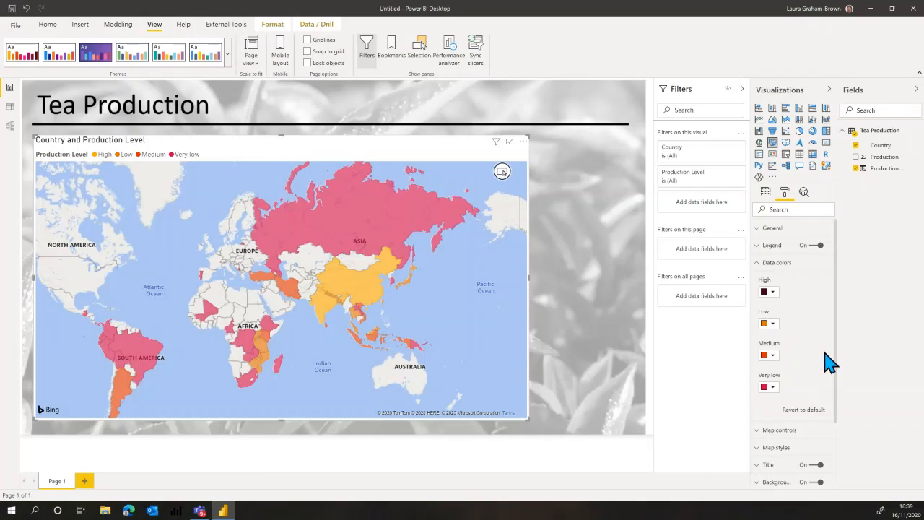
Set the map's Low data color to a pale mauve and its Medium data color to a medium magenta-purple.
{"action": "left_click", "coordinate": [772, 324]}
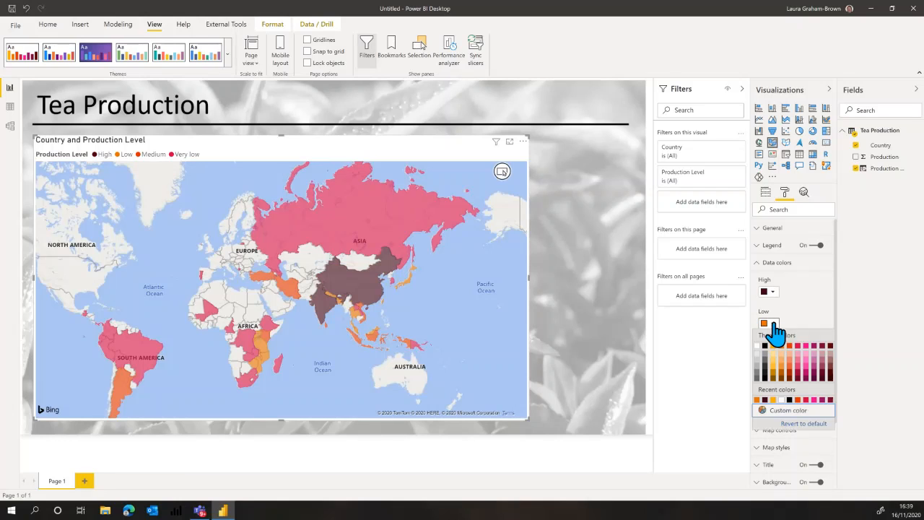
{"action": "left_click", "coordinate": [822, 357]}
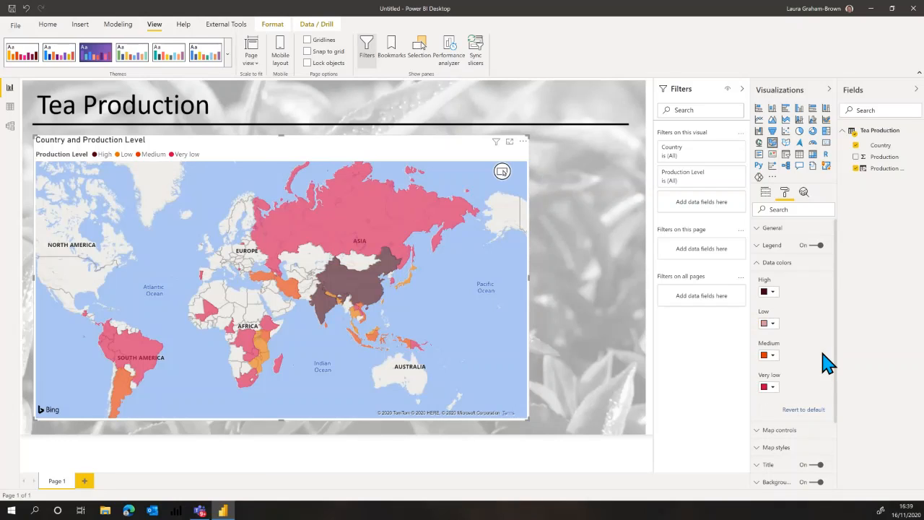
{"action": "left_click", "coordinate": [773, 356]}
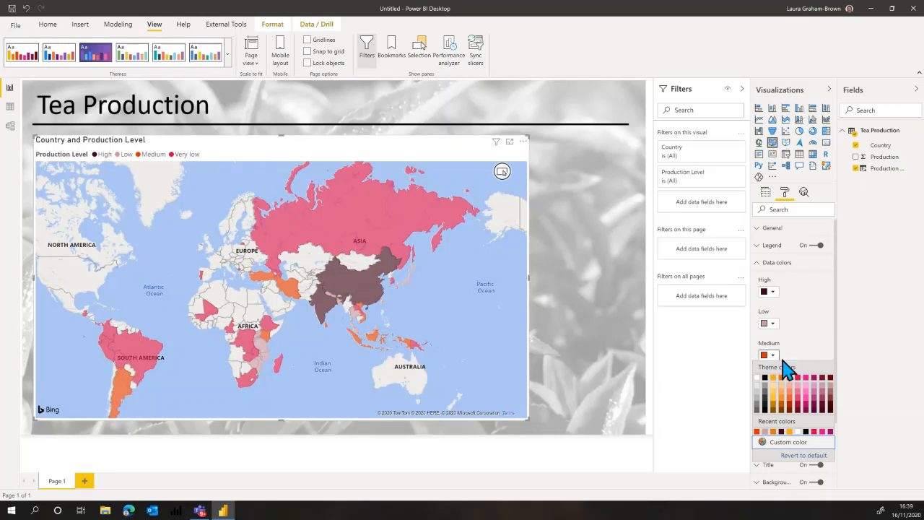
{"action": "left_click", "coordinate": [816, 399]}
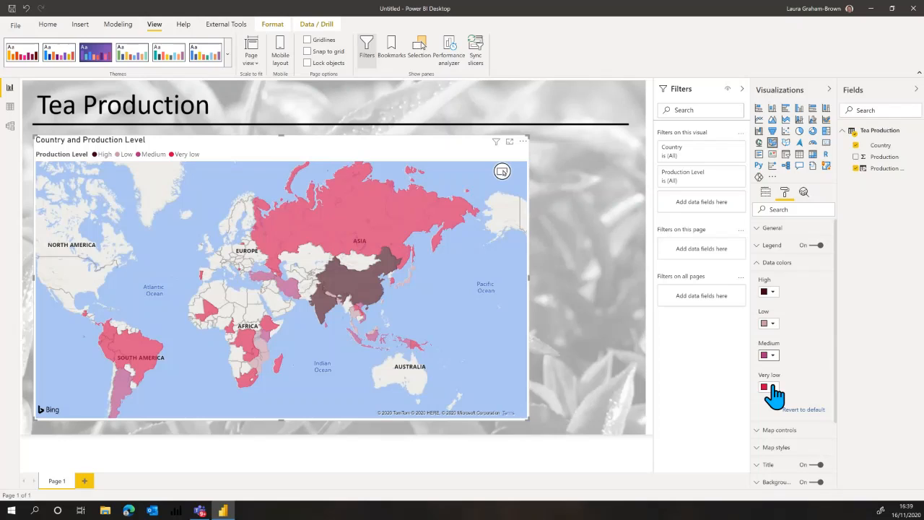
Change the map's Low data color to a mid-tone pink and Very low to #d799c1 (Theme color 6, 60% lighter).
{"action": "left_click", "coordinate": [771, 323]}
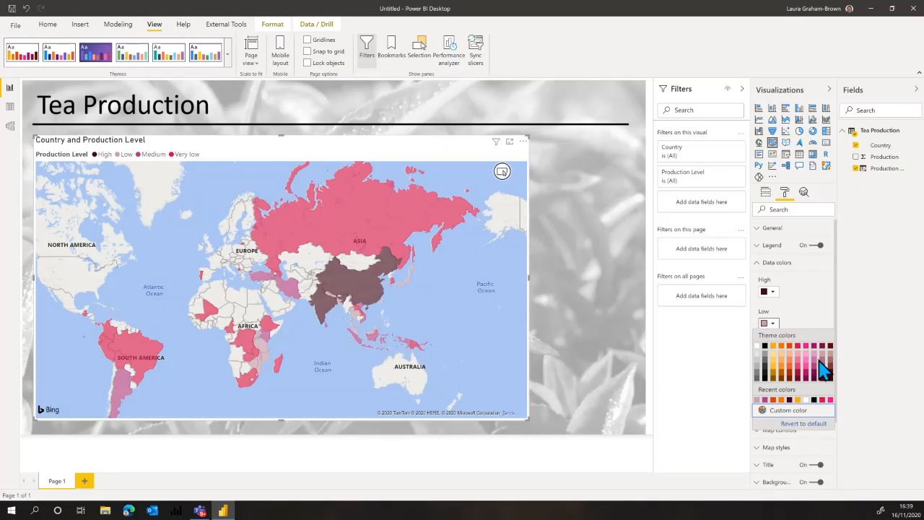
{"action": "left_click", "coordinate": [816, 362]}
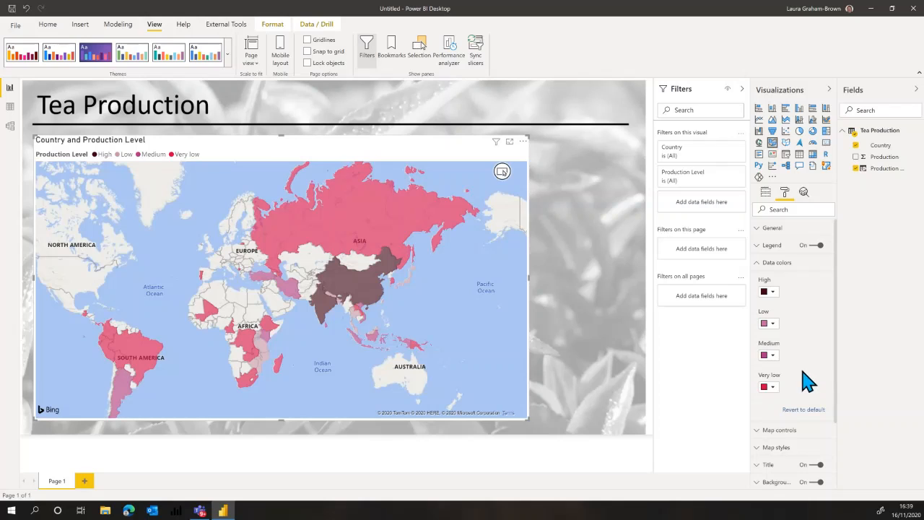
{"action": "left_click", "coordinate": [767, 387]}
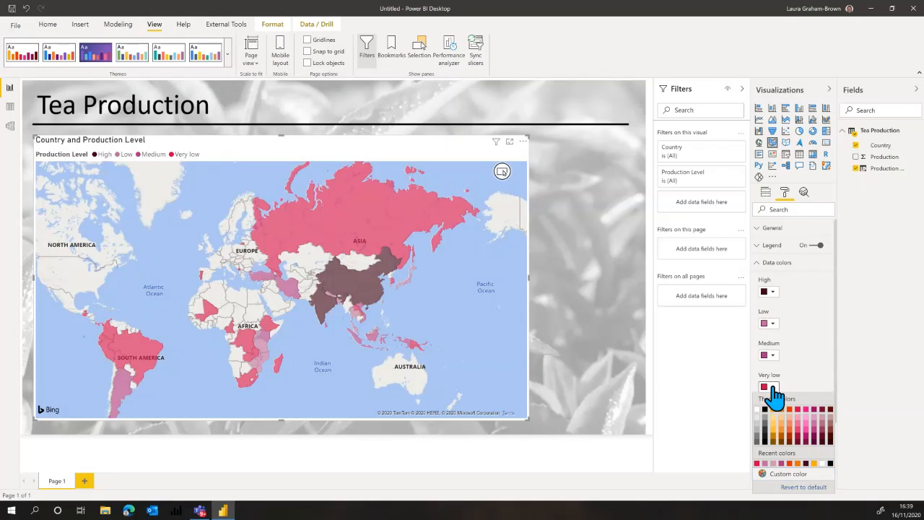
{"action": "left_click", "coordinate": [798, 420]}
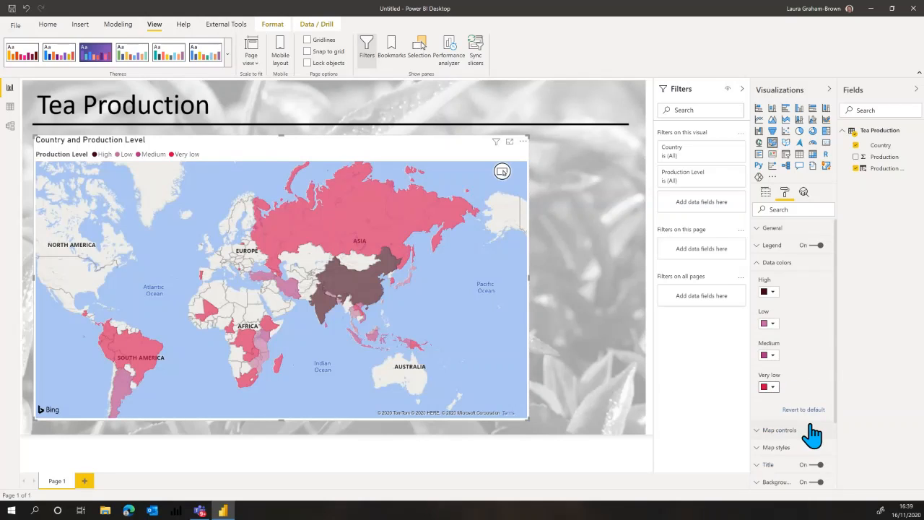
{"action": "left_click", "coordinate": [769, 389]}
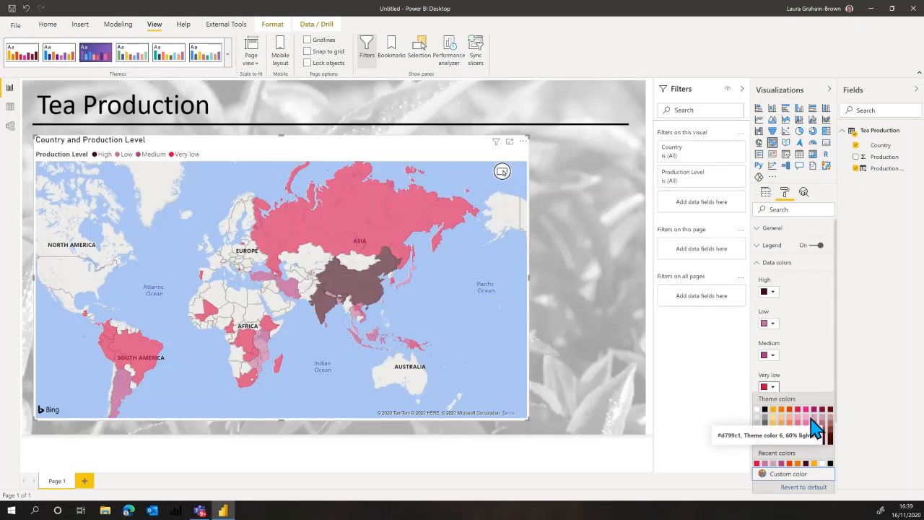
{"action": "left_click", "coordinate": [814, 422]}
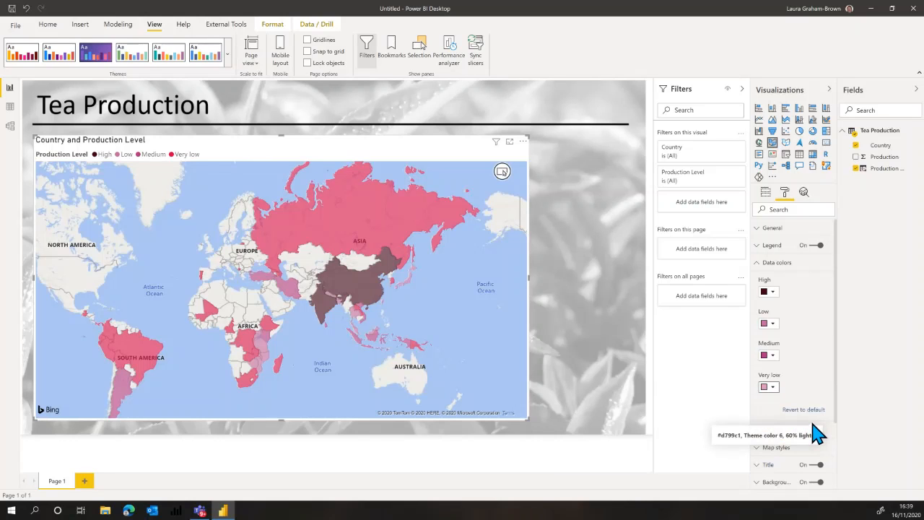
Change the map's High data color to #74004c (Theme color 6, 25% darker) and deselect the map.
{"action": "left_click", "coordinate": [769, 292]}
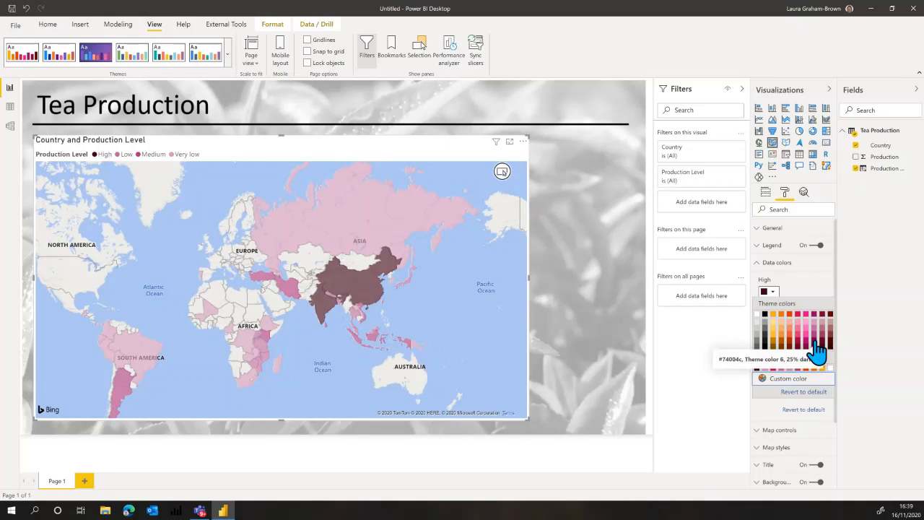
{"action": "left_click", "coordinate": [815, 347]}
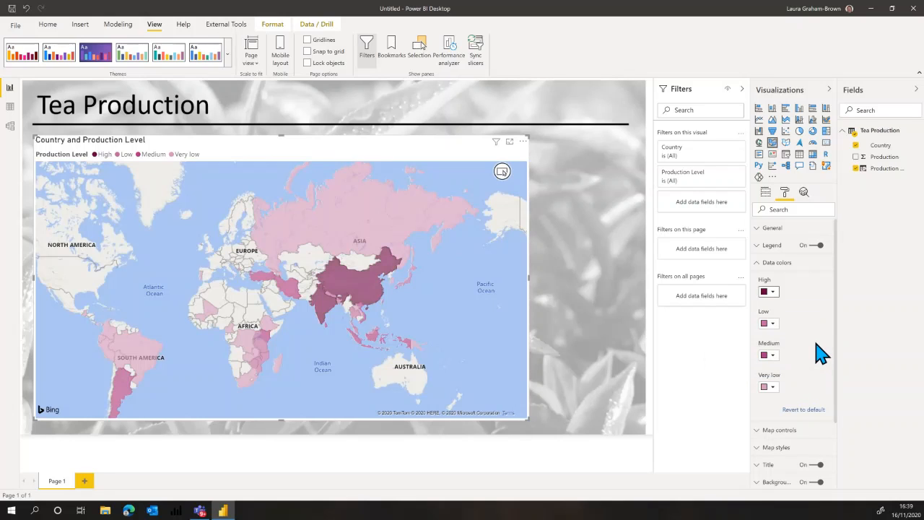
{"action": "left_click", "coordinate": [570, 352]}
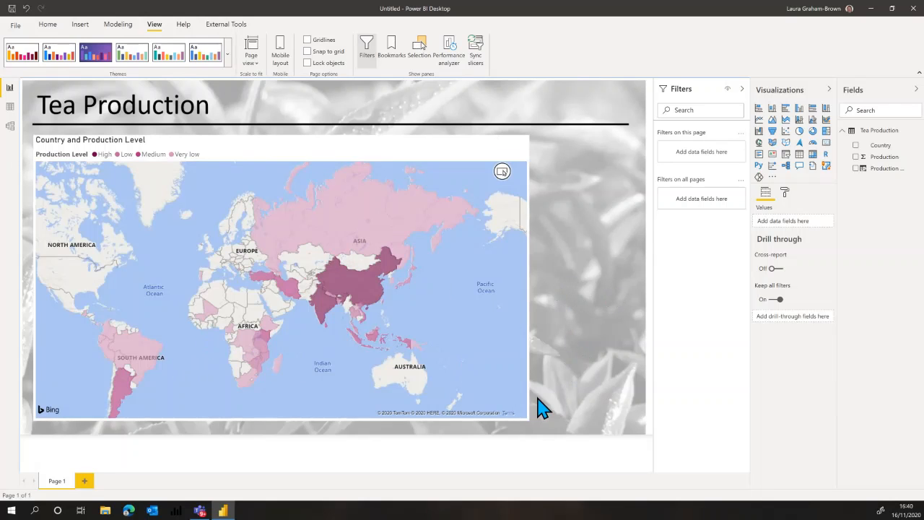
Narrow the map from its right edge so it fills about half of the report page's width.
{"action": "left_click", "coordinate": [526, 419]}
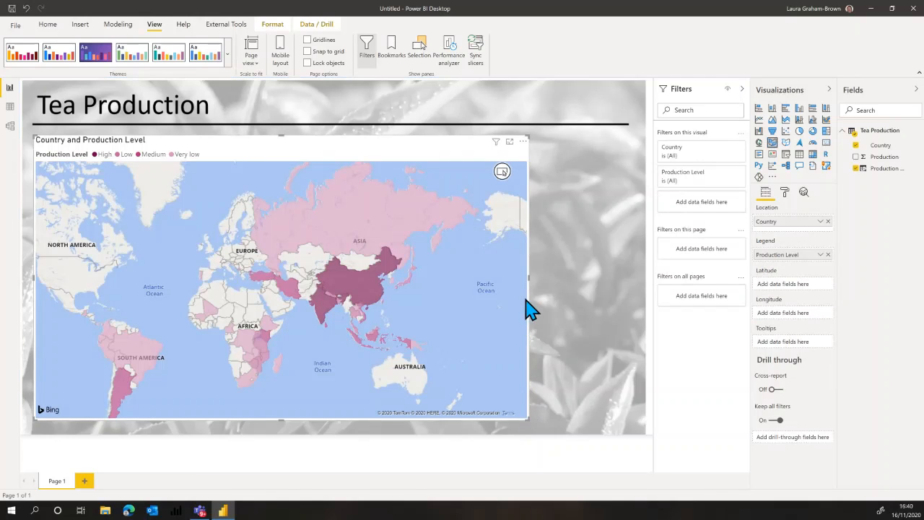
{"action": "left_click_drag", "start_coordinate": [487, 284], "coordinate": [334, 305]}
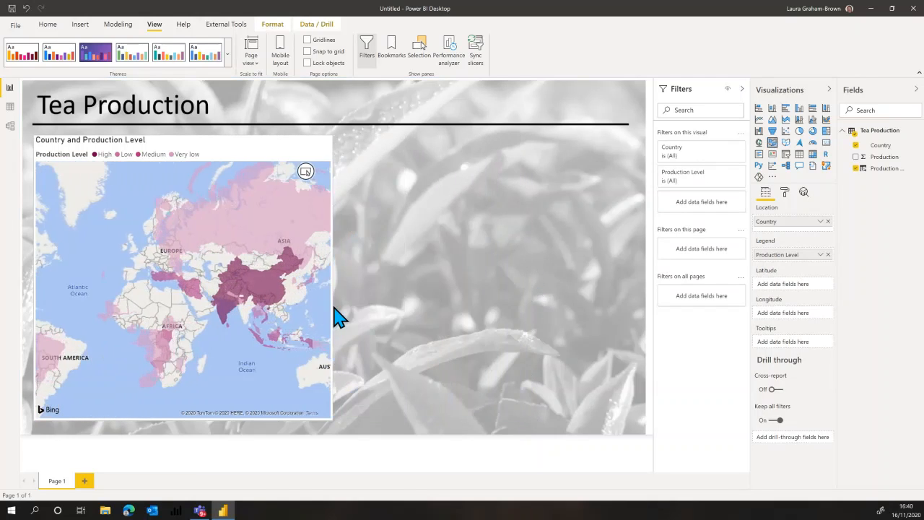
{"action": "left_click", "coordinate": [439, 330]}
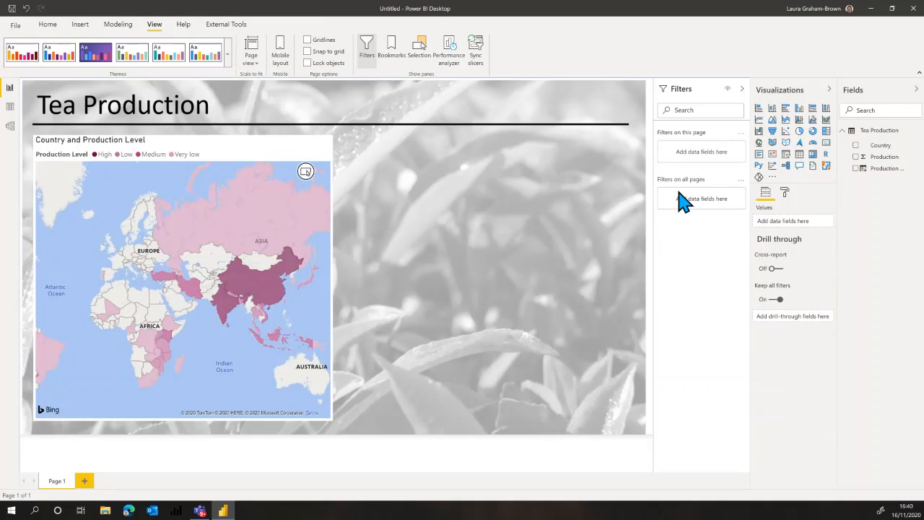
Add a stacked bar chart beside the map with Country on the axis and Production as the values.
{"action": "left_click", "coordinate": [759, 110]}
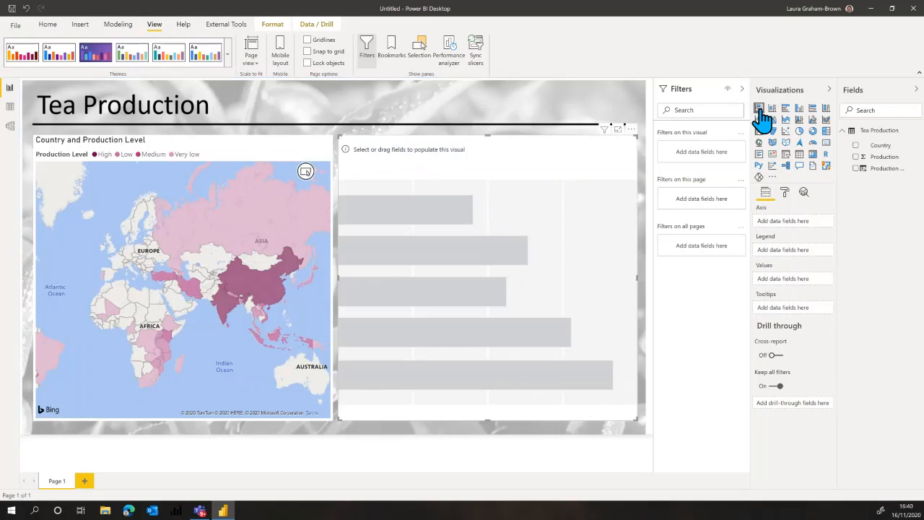
{"action": "left_click", "coordinate": [856, 145]}
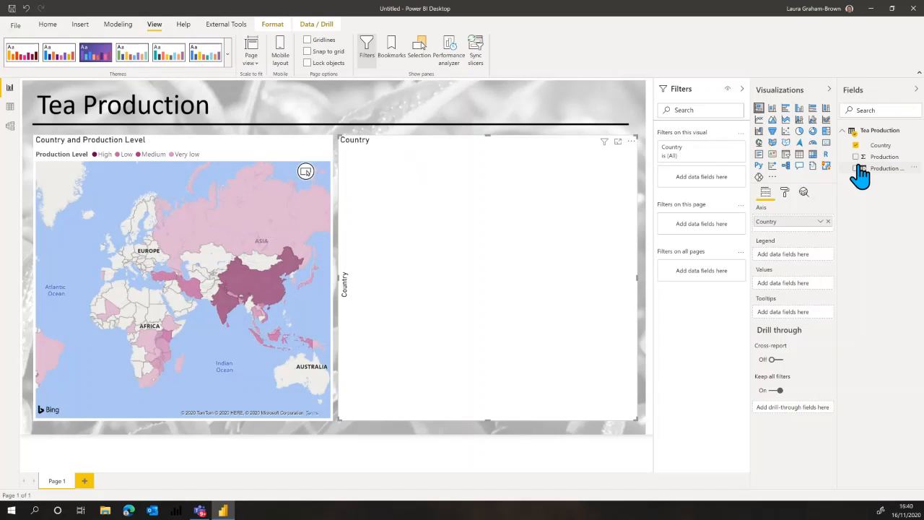
{"action": "left_click", "coordinate": [856, 157]}
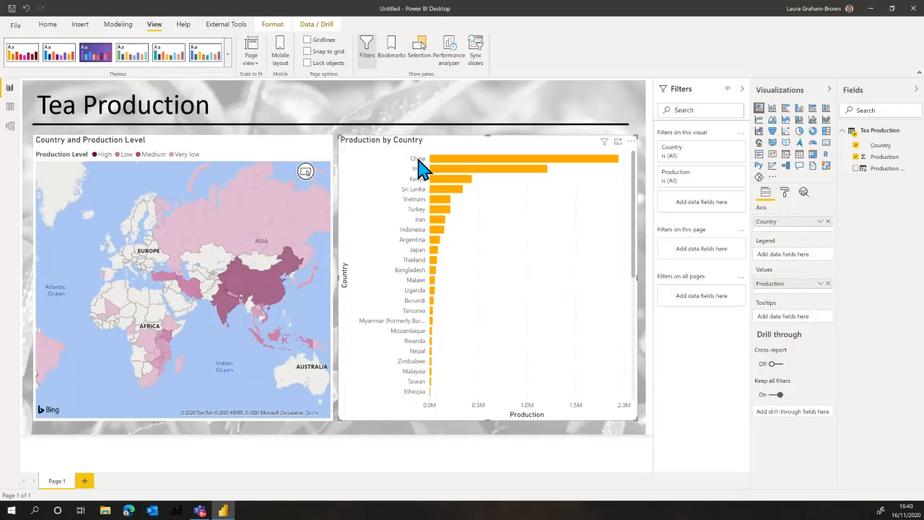
Check which field and direction the Production by Country bar chart is sorted by.
{"action": "left_click", "coordinate": [631, 142]}
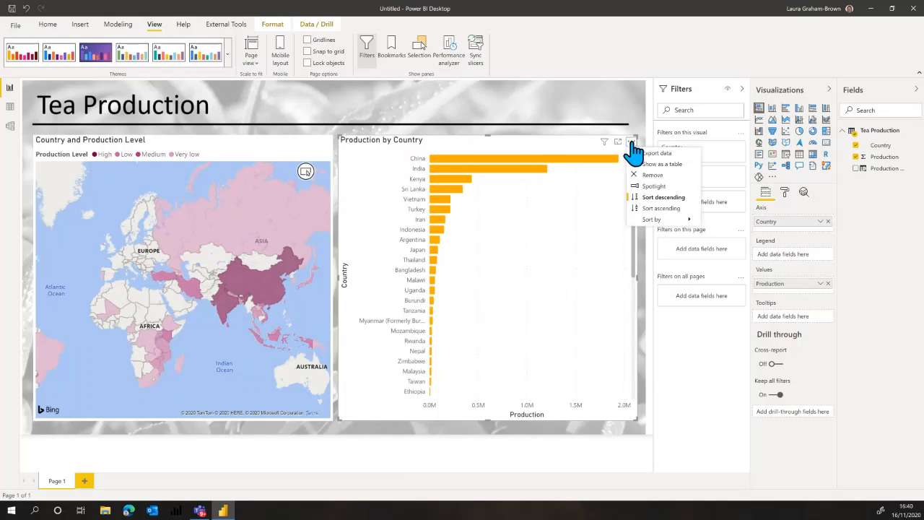
{"action": "mouse_move", "coordinate": [652, 219]}
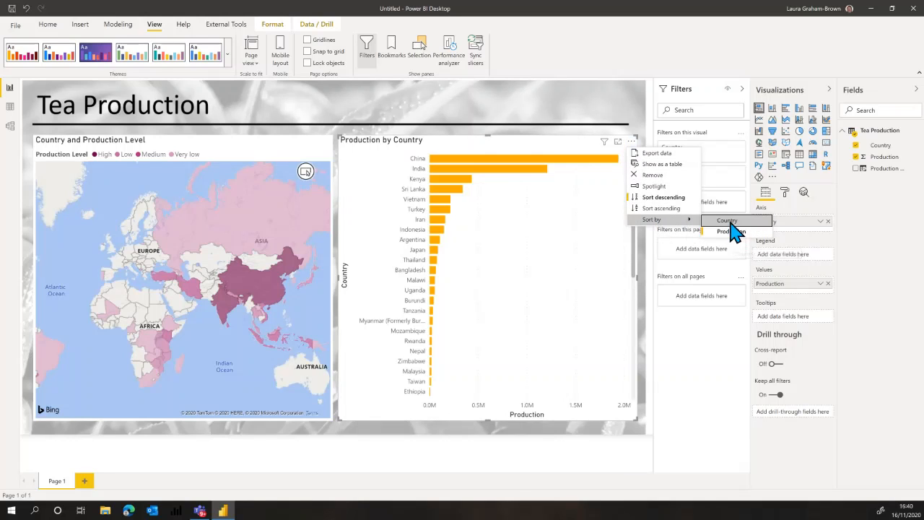
{"action": "left_click", "coordinate": [582, 310]}
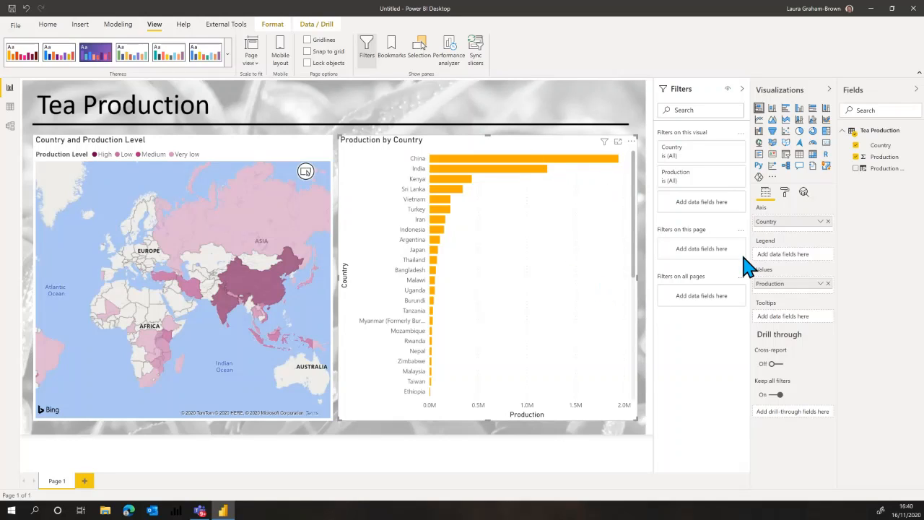
Format the bar chart's data colors by a color scale with a dark magenta theme color for the highest value.
{"action": "left_click", "coordinate": [784, 191]}
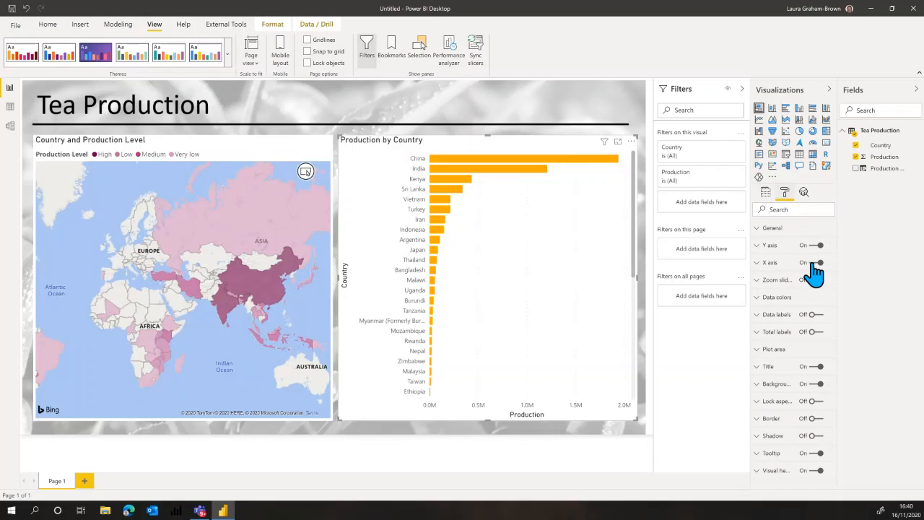
{"action": "left_click", "coordinate": [780, 305]}
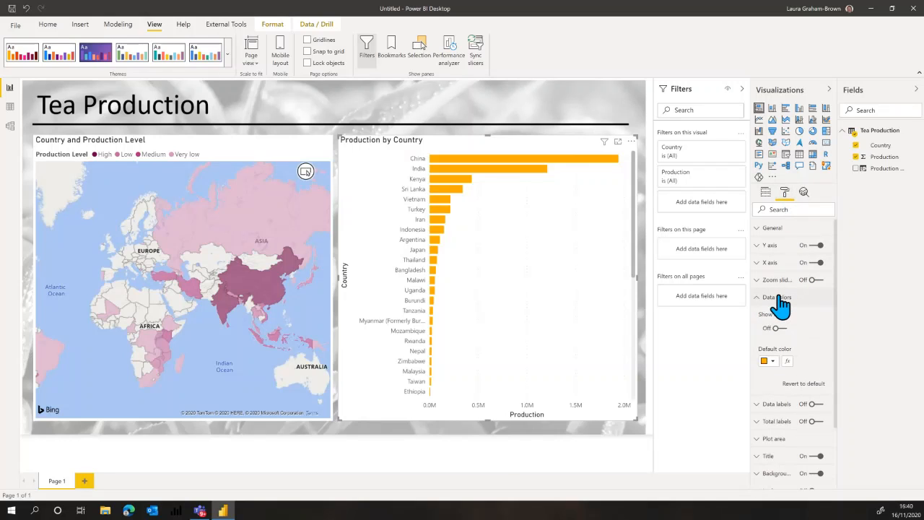
{"action": "left_click", "coordinate": [788, 362]}
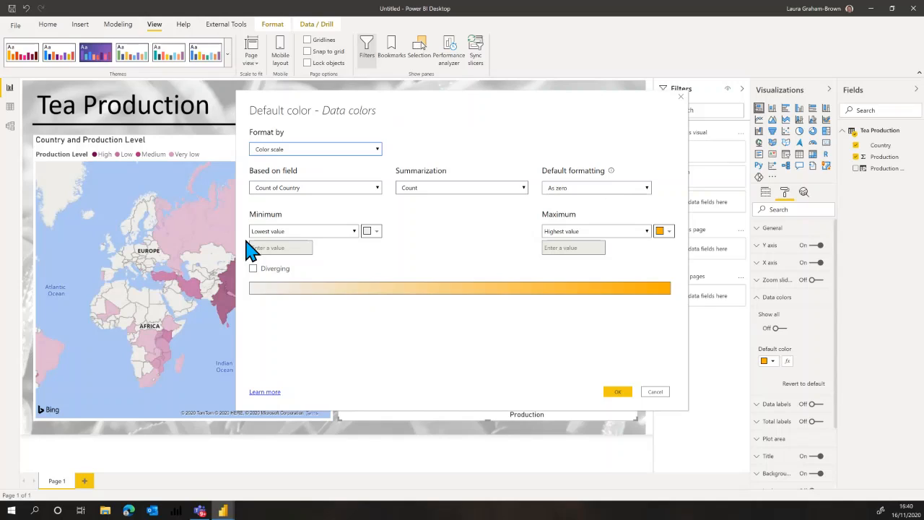
{"action": "left_click", "coordinate": [669, 231]}
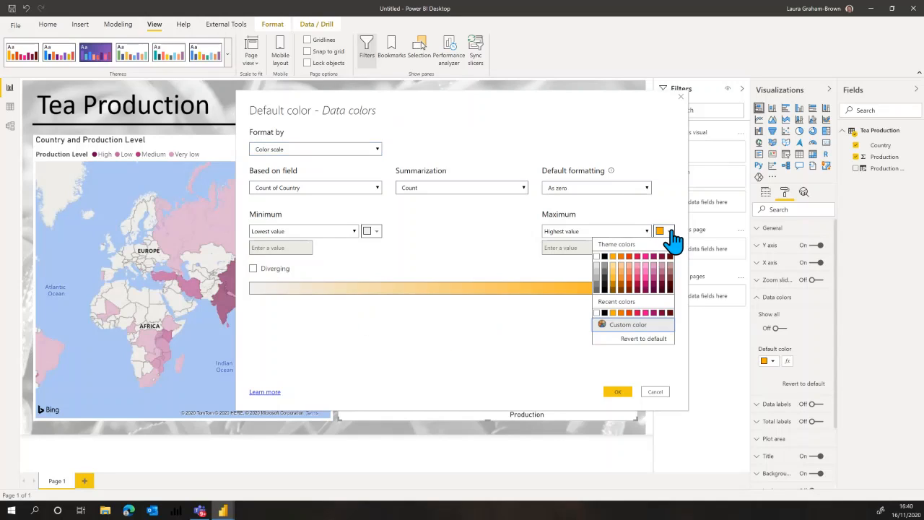
{"action": "left_click", "coordinate": [660, 268]}
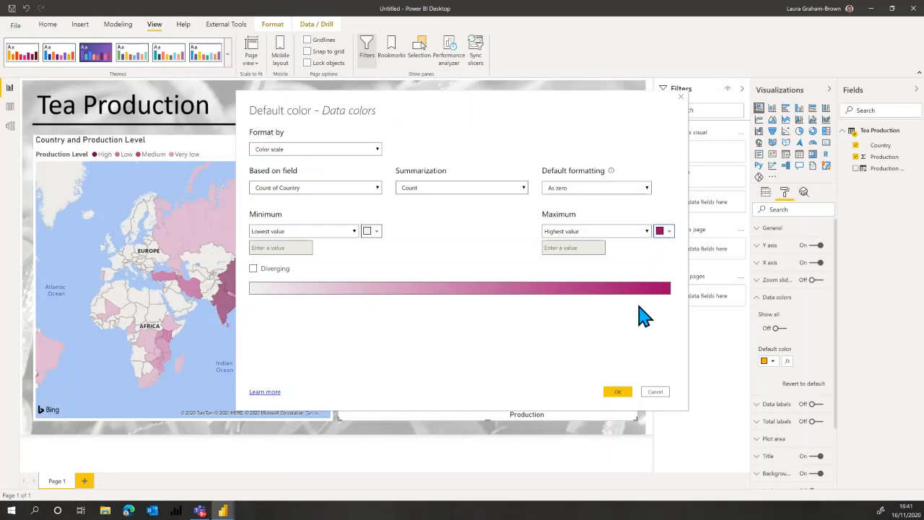
{"action": "left_click", "coordinate": [618, 392]}
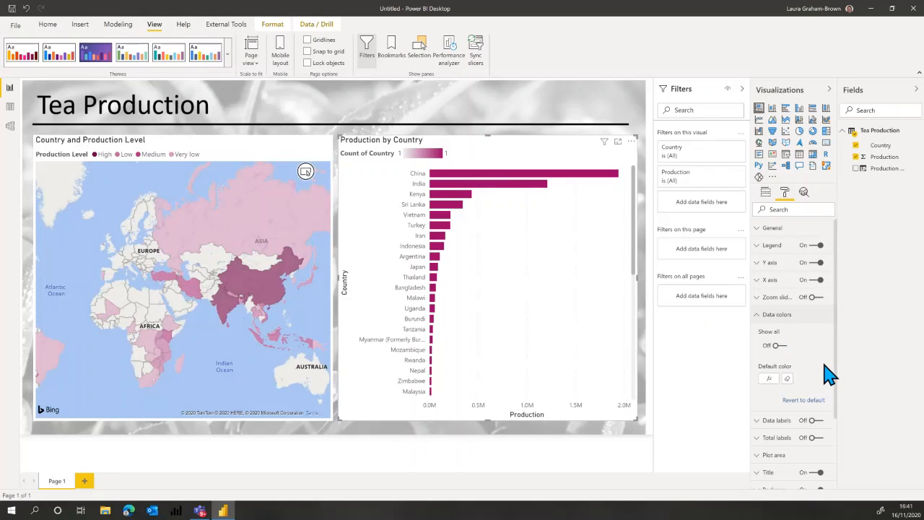
Base the bar chart's color scale on the sum of Production.
{"action": "left_click", "coordinate": [769, 379]}
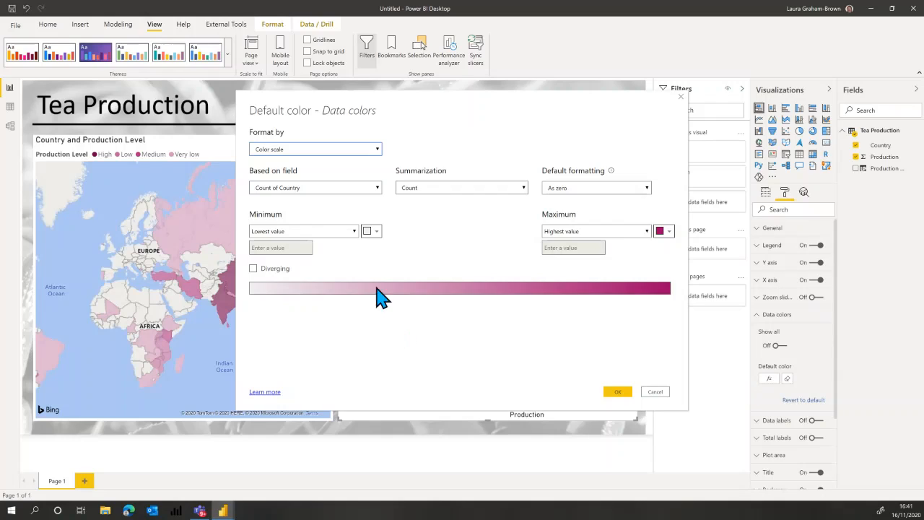
{"action": "left_click", "coordinate": [351, 198]}
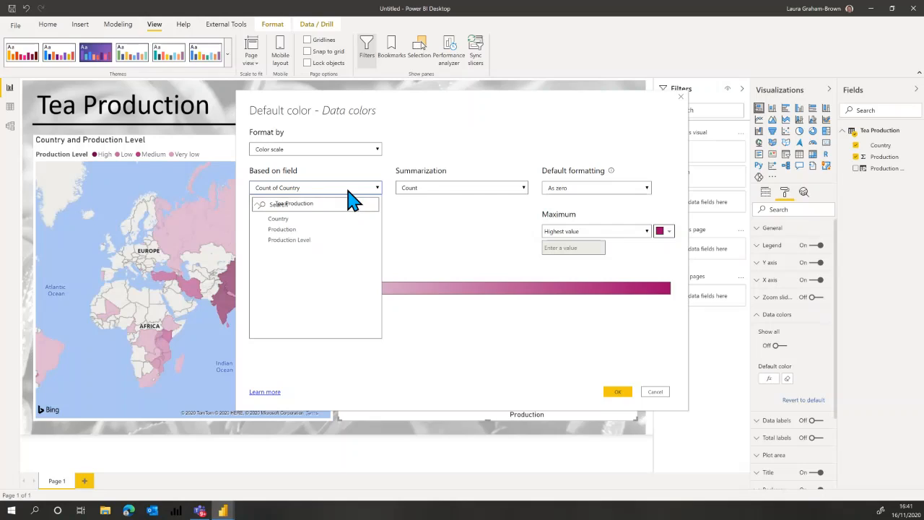
{"action": "left_click", "coordinate": [292, 243]}
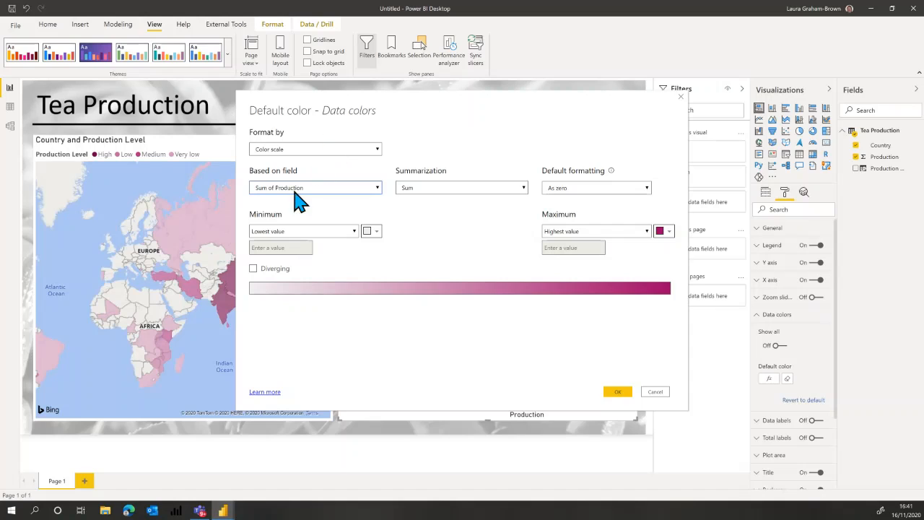
{"action": "left_click", "coordinate": [618, 392]}
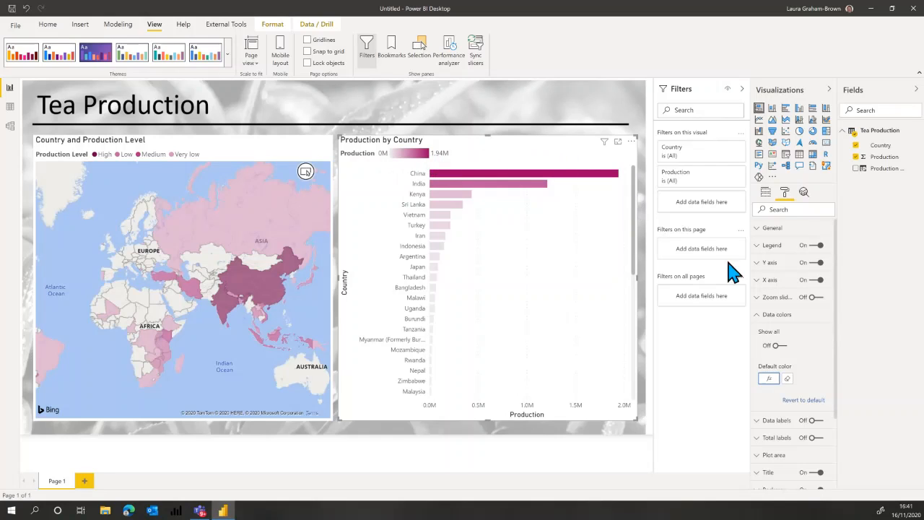
Set the maximum of the bar chart's color scale to a custom value of 2 million.
{"action": "left_click", "coordinate": [769, 379]}
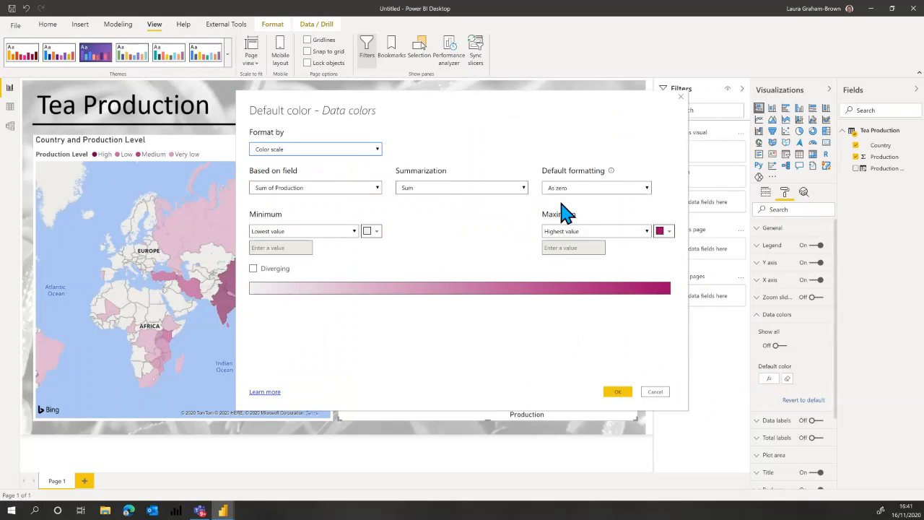
{"action": "left_click", "coordinate": [578, 233]}
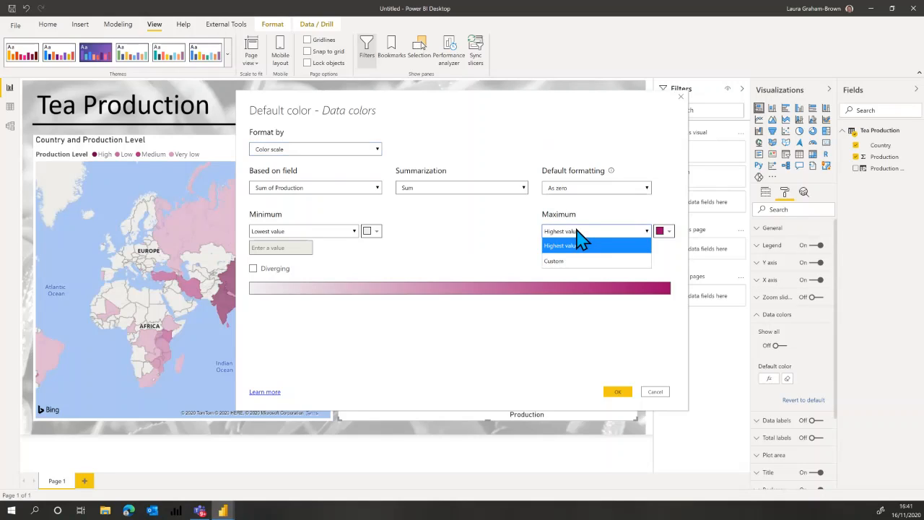
{"action": "left_click", "coordinate": [568, 261]}
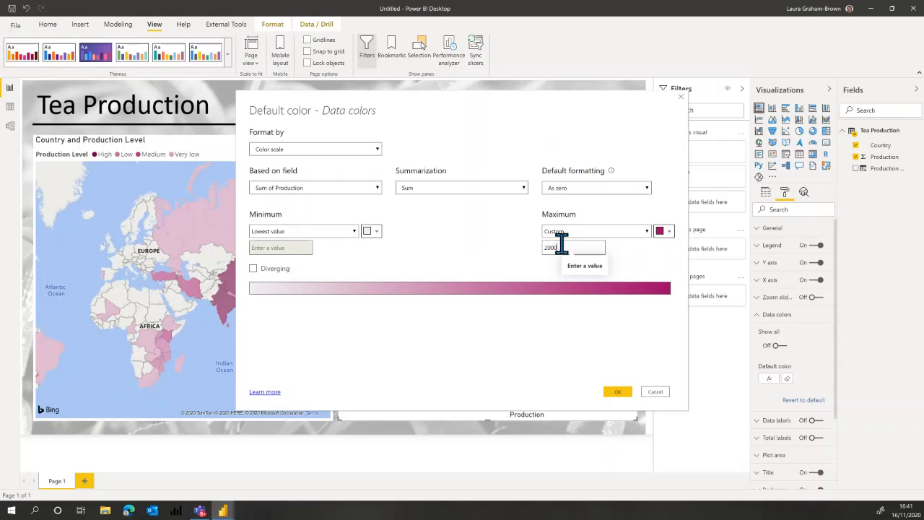
{"action": "left_click", "coordinate": [618, 393]}
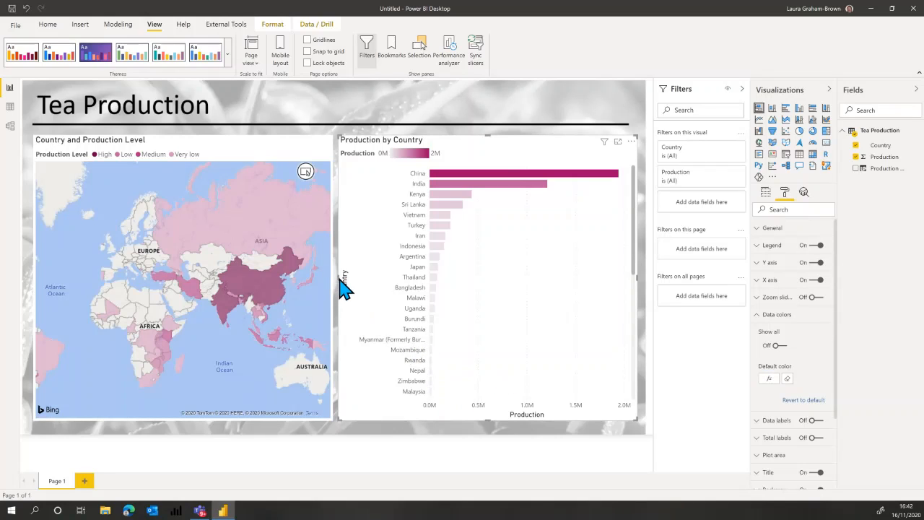
Narrow the bar chart from its map-facing edge and widen the map to fill the gap between them.
{"action": "left_click_drag", "start_coordinate": [336, 276], "coordinate": [459, 280]}
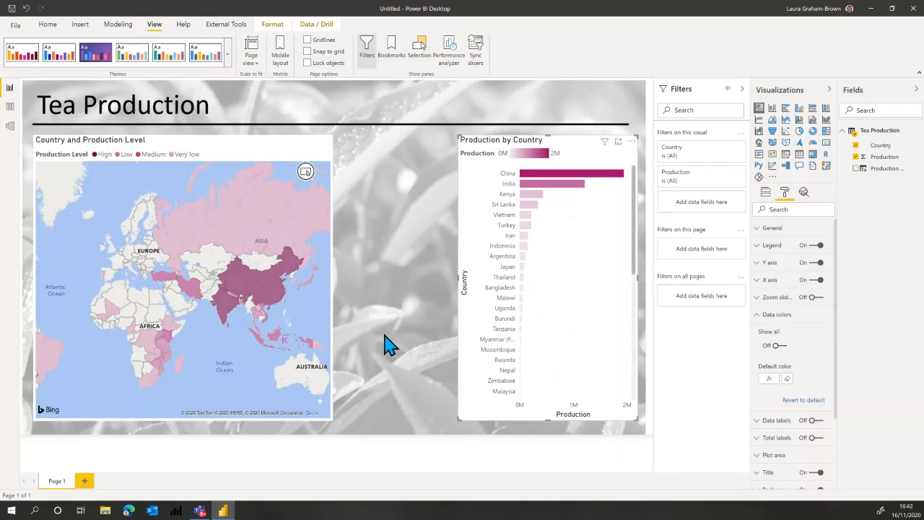
{"action": "left_click", "coordinate": [314, 310]}
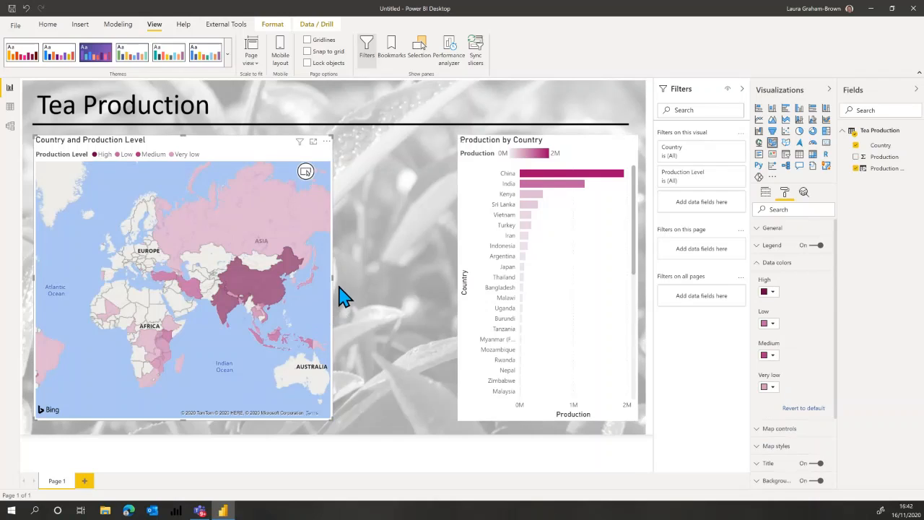
{"action": "left_click_drag", "start_coordinate": [332, 278], "coordinate": [453, 285]}
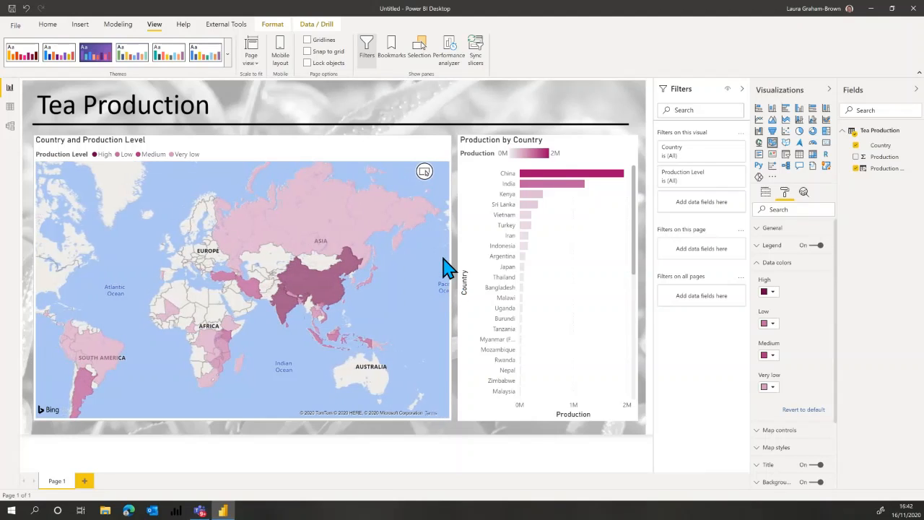
Lasso the African countries on the map to examine how the selection highlights the bar chart.
{"action": "left_click", "coordinate": [425, 172]}
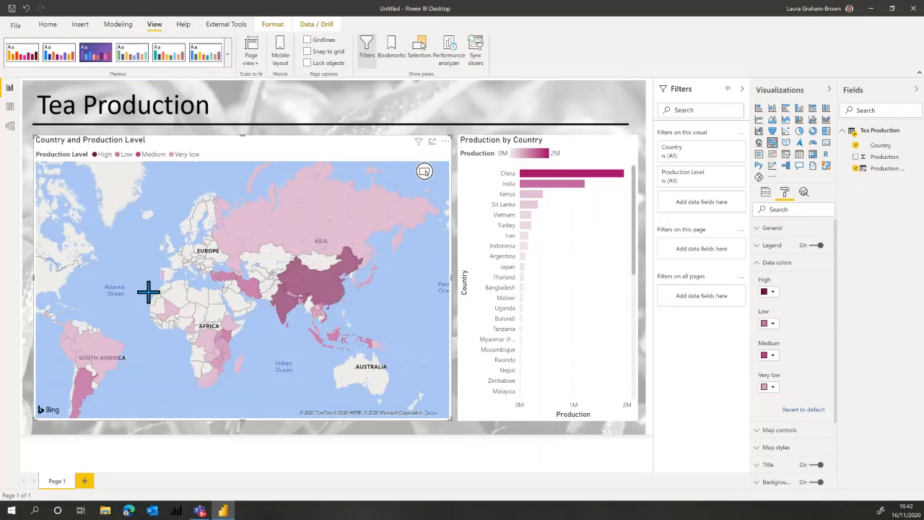
{"action": "left_click_drag", "start_coordinate": [148, 291], "coordinate": [246, 414]}
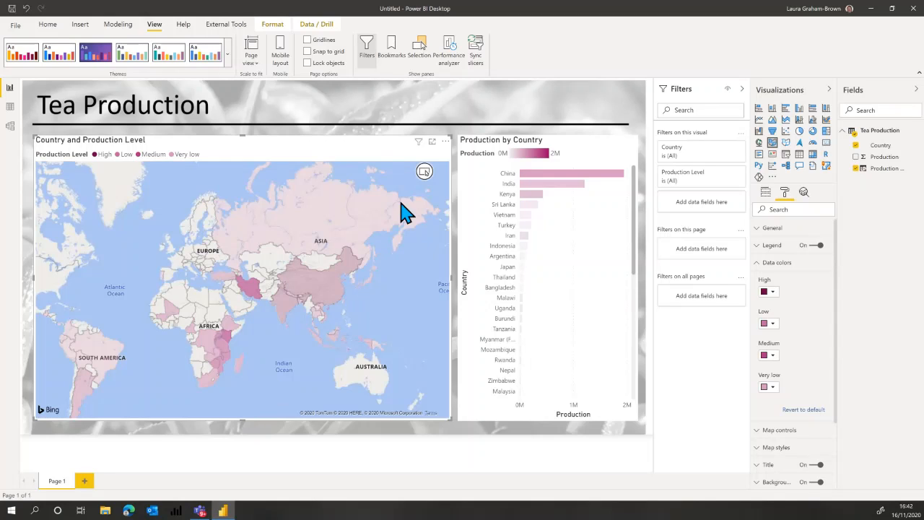
{"action": "left_click", "coordinate": [425, 172]}
{"action": "left_click_drag", "start_coordinate": [265, 394], "coordinate": [144, 294]}
Select and deselect China on the map, and lasso the African countries again to compare the bar chart's highlighting.
{"action": "left_click", "coordinate": [317, 292]}
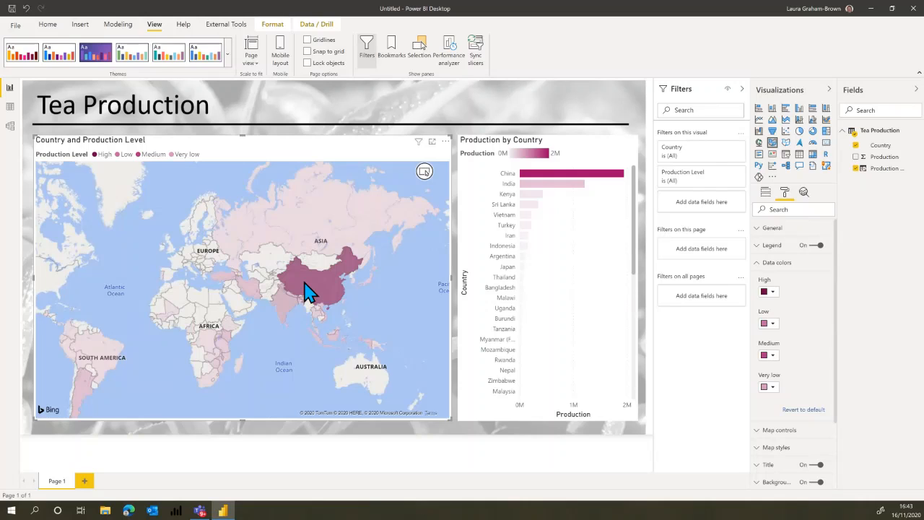
{"action": "left_click", "coordinate": [305, 292]}
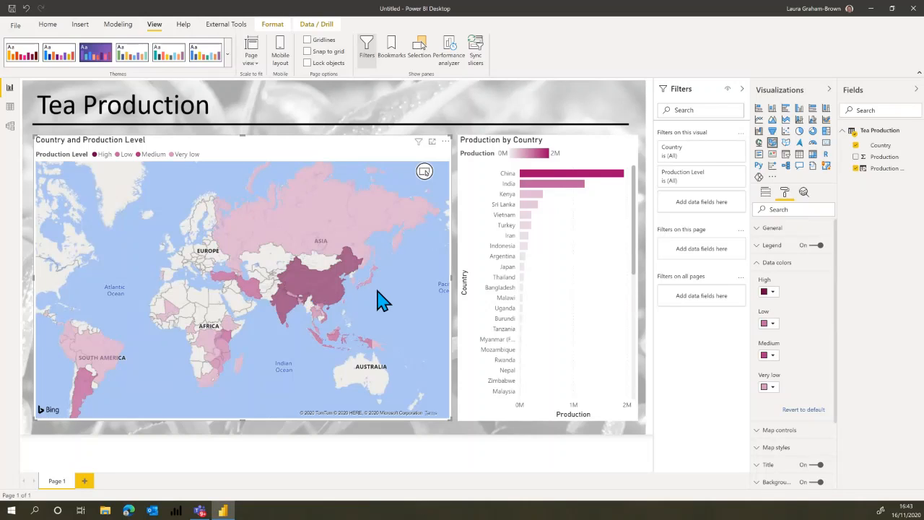
{"action": "left_click", "coordinate": [425, 173]}
{"action": "left_click_drag", "start_coordinate": [138, 296], "coordinate": [247, 413]}
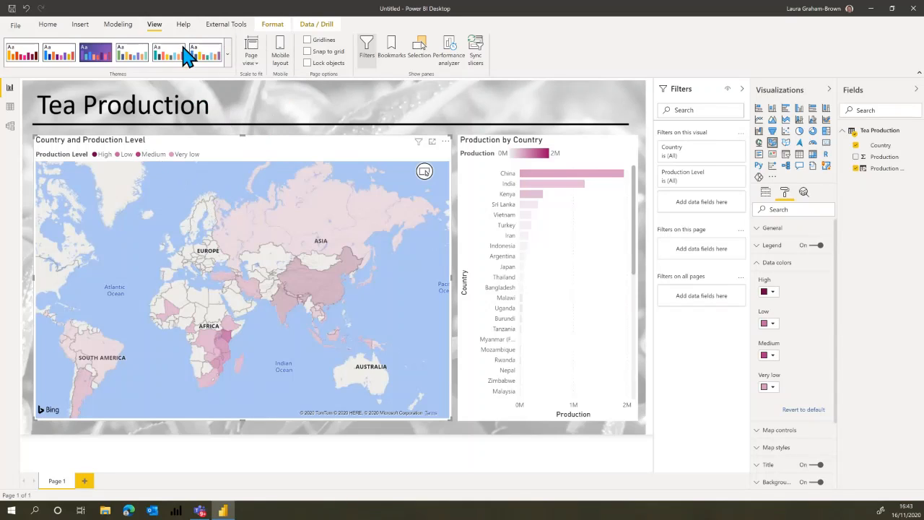
Turn on Edit interactions and make the map filter the bar chart instead of highlighting it.
{"action": "left_click", "coordinate": [273, 26]}
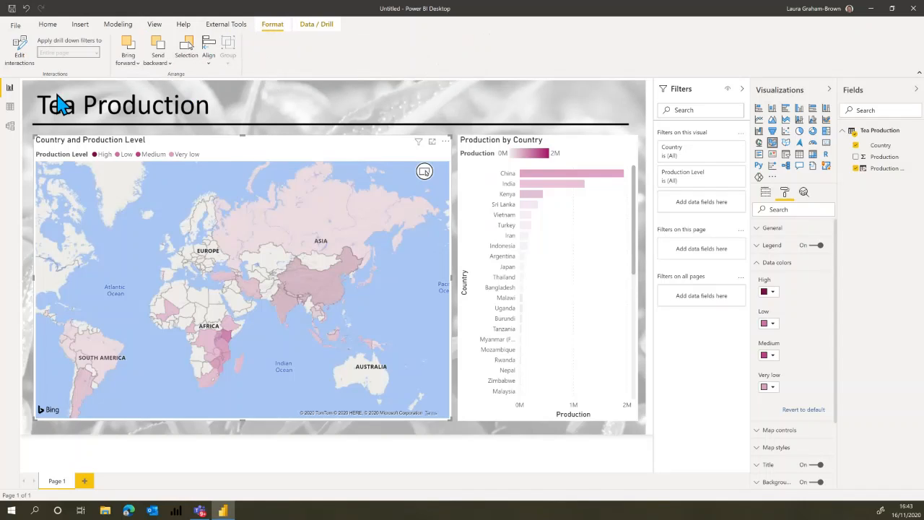
{"action": "left_click", "coordinate": [22, 61]}
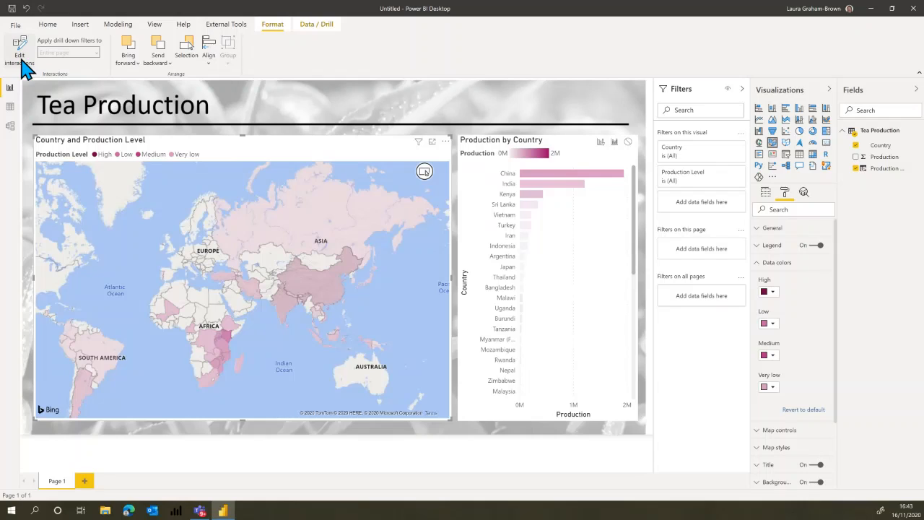
{"action": "left_click", "coordinate": [22, 61]}
{"action": "left_click", "coordinate": [20, 60]}
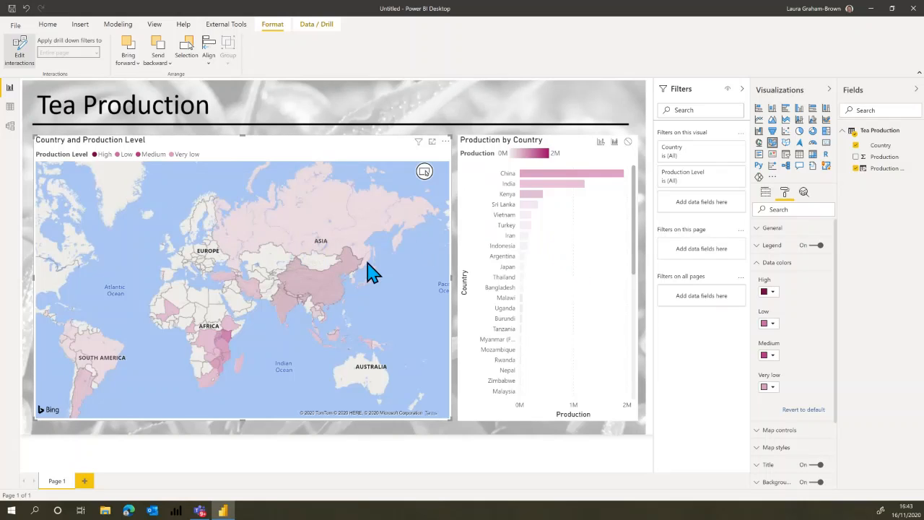
{"action": "left_click", "coordinate": [600, 141]}
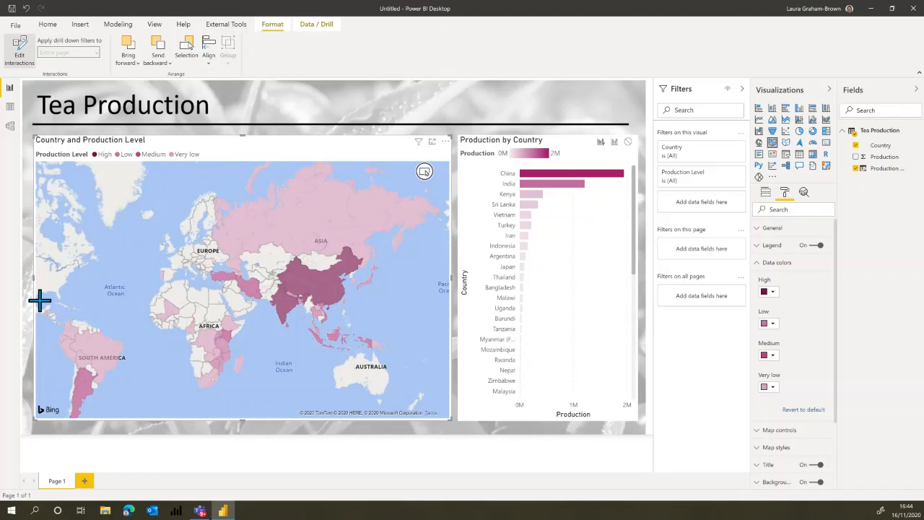
Lasso the South American countries on the map to test the filtering, and clear the selection.
{"action": "left_click_drag", "start_coordinate": [56, 342], "coordinate": [139, 443]}
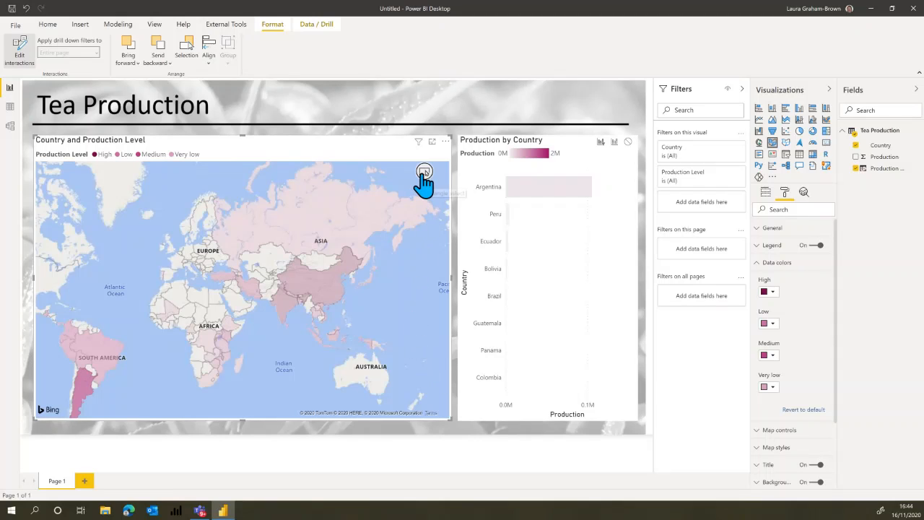
{"action": "left_click", "coordinate": [392, 340]}
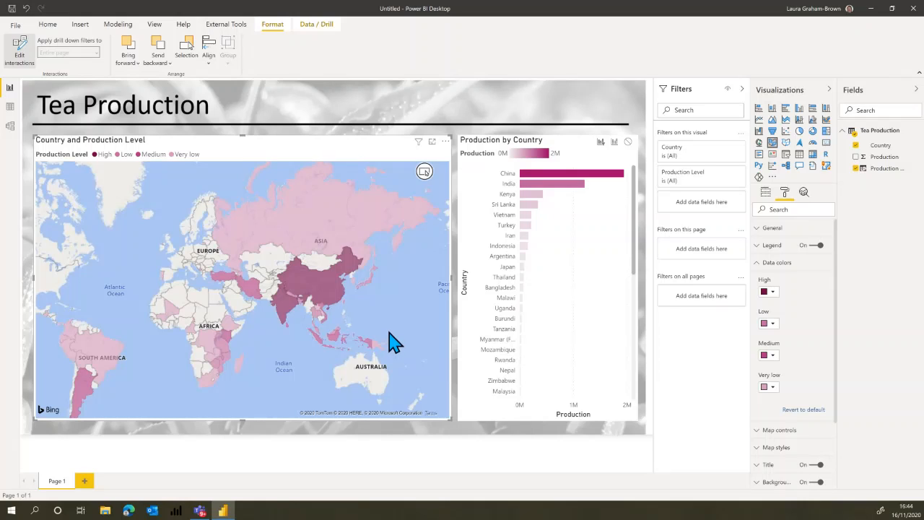
{"action": "left_click", "coordinate": [375, 107]}
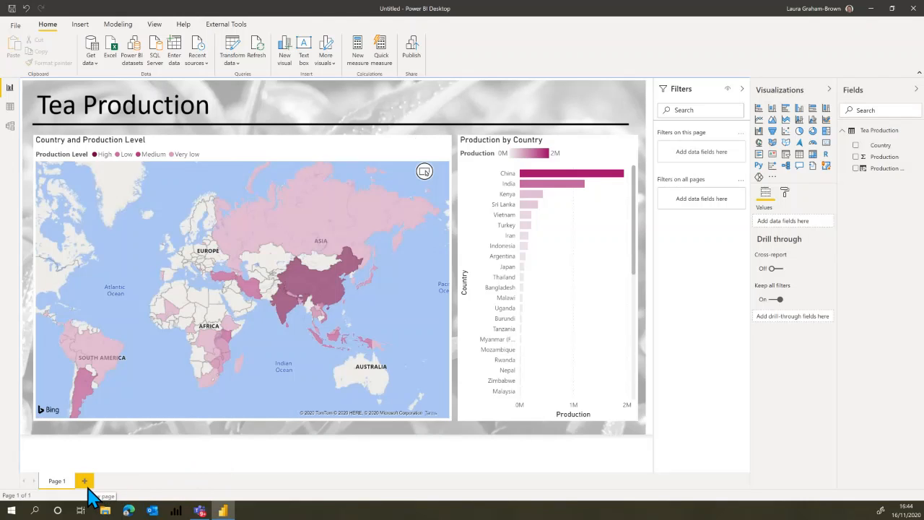
Add a second report page and use the Biscuit Background picture as its page background image.
{"action": "left_click", "coordinate": [84, 481]}
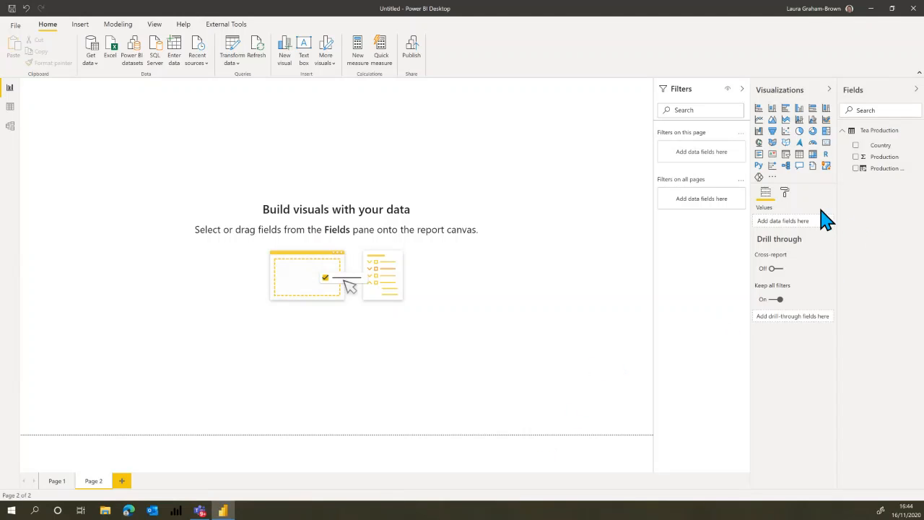
{"action": "left_click", "coordinate": [786, 194]}
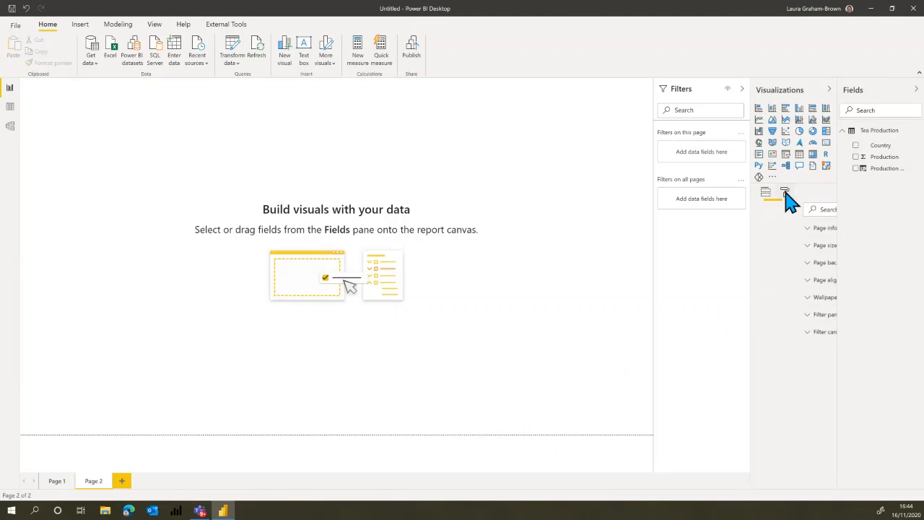
{"action": "left_click", "coordinate": [800, 266]}
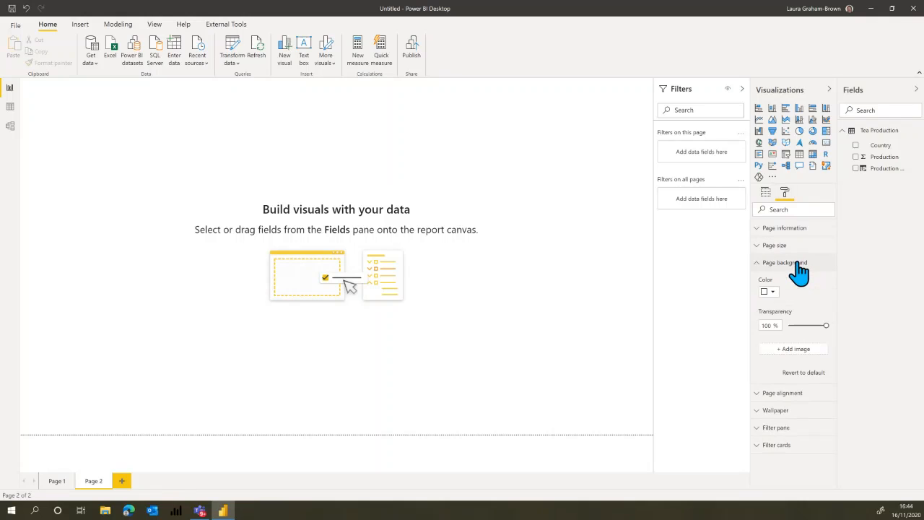
{"action": "left_click", "coordinate": [802, 349]}
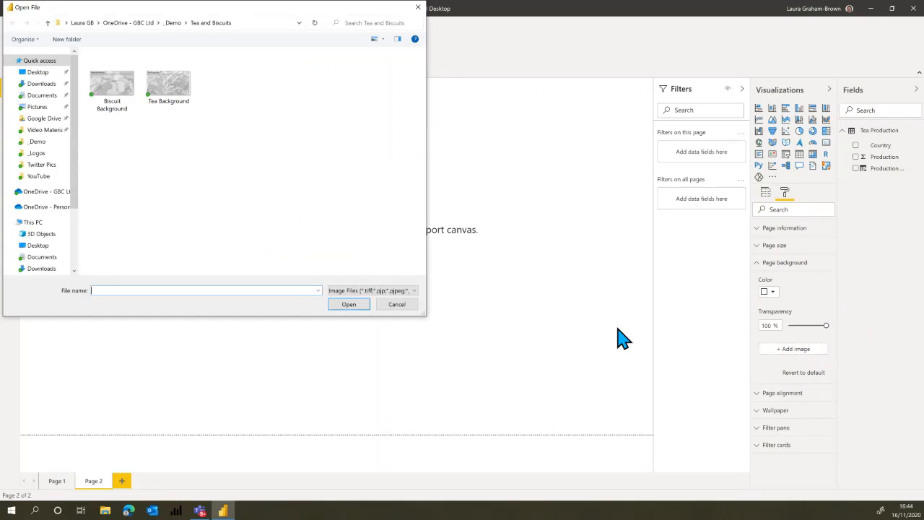
{"action": "left_click", "coordinate": [107, 93]}
{"action": "left_click", "coordinate": [346, 309]}
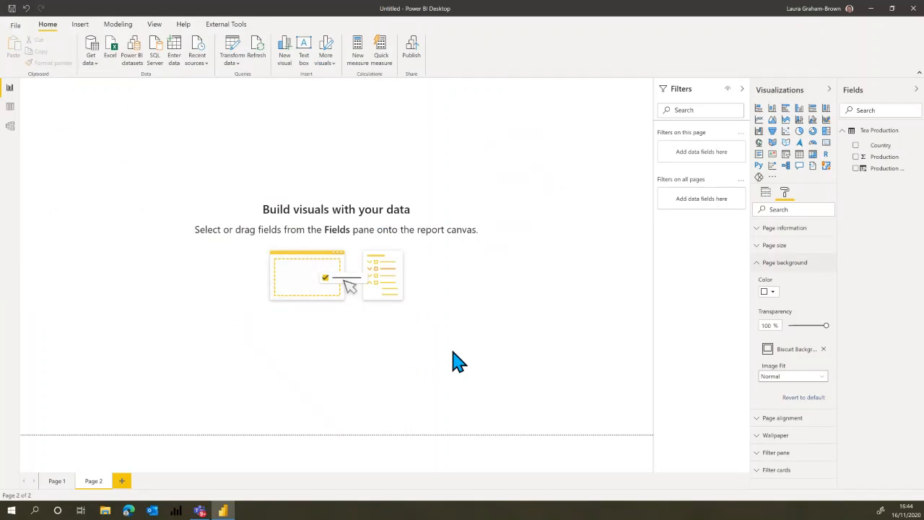
Set the page background's transparency to 0% and its image fit to Fit.
{"action": "left_click_drag", "start_coordinate": [828, 322], "coordinate": [725, 342]}
{"action": "left_click", "coordinate": [801, 377]}
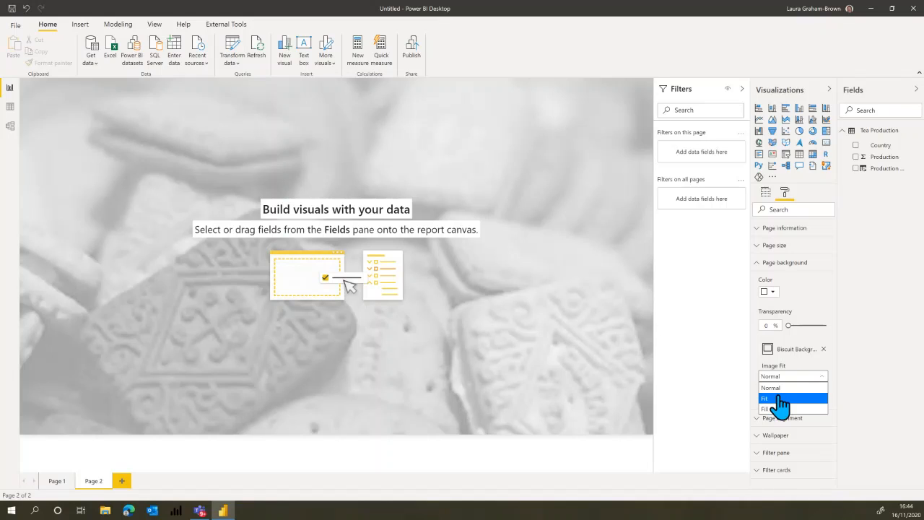
{"action": "left_click", "coordinate": [782, 399]}
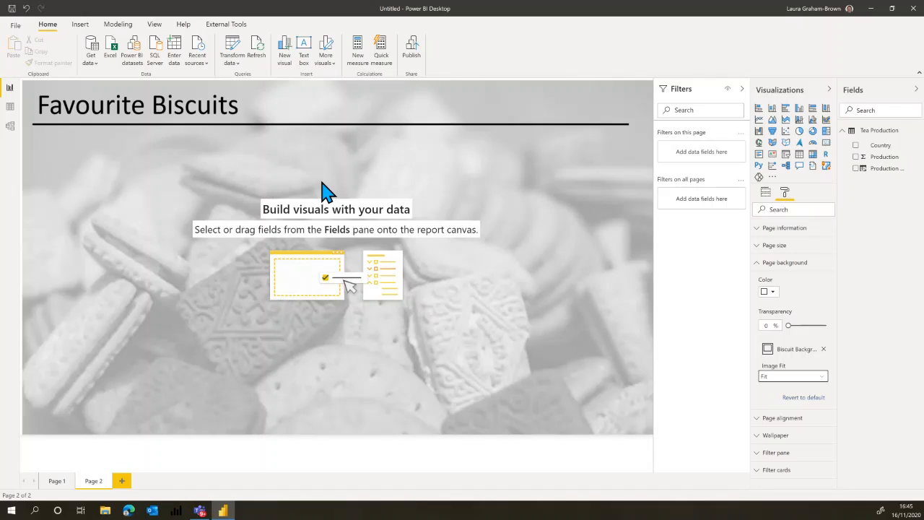
Switch to the browser and copy the Favourite Biscuit link to Biscuit-Data.xlsx from the session's blog post.
{"action": "key", "text": "ctrl+super+Right"}
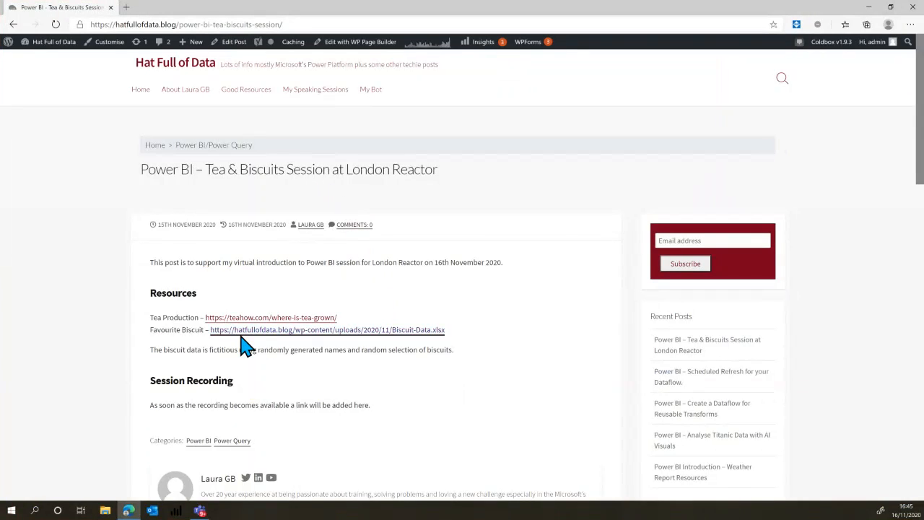
{"action": "right_click", "coordinate": [371, 333]}
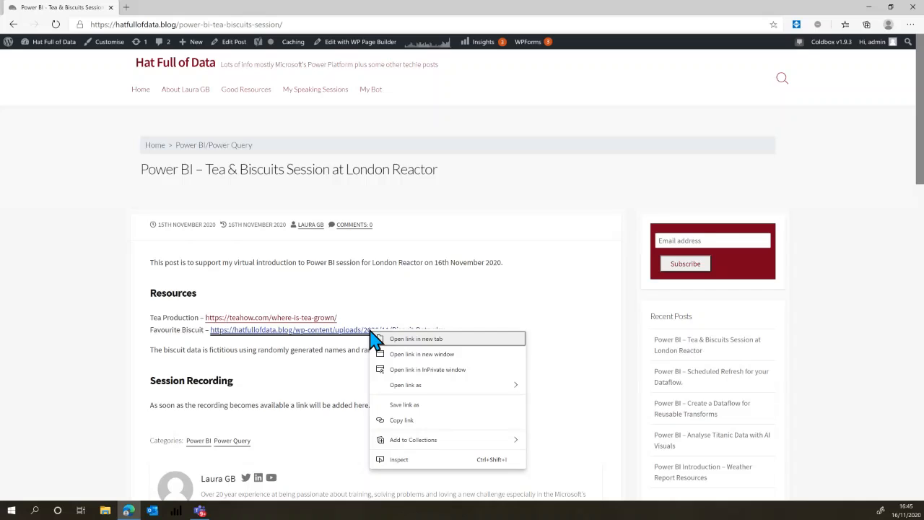
{"action": "left_click", "coordinate": [402, 421]}
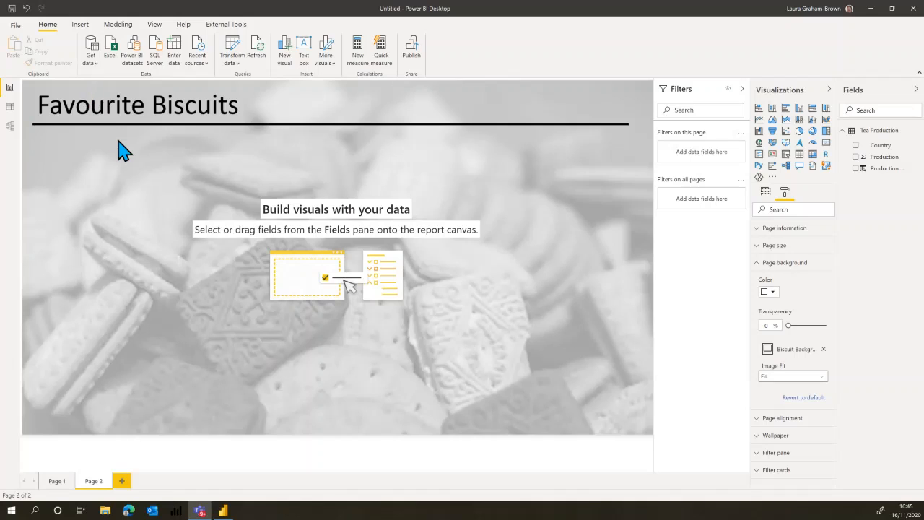
Get data from the web using the copied Biscuit-Data.xlsx URL and open Table1 for transforming in Power Query.
{"action": "left_click", "coordinate": [98, 75]}
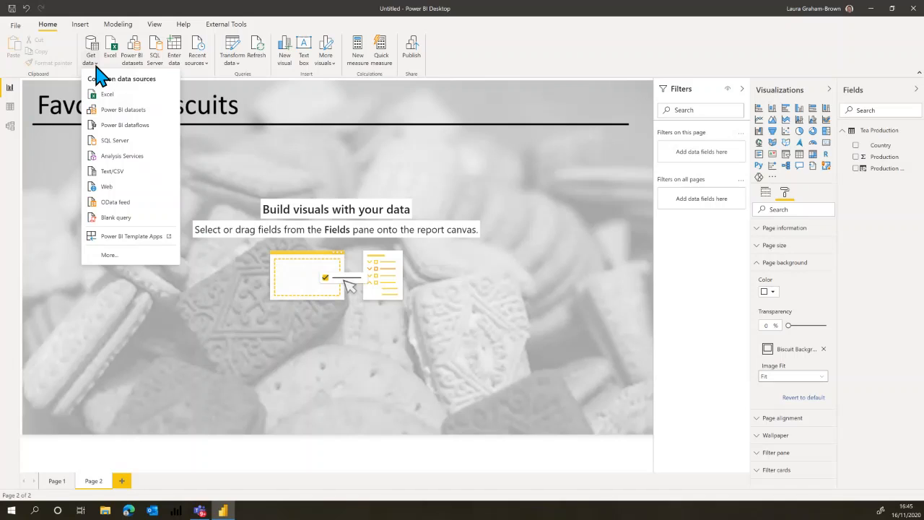
{"action": "left_click", "coordinate": [107, 188]}
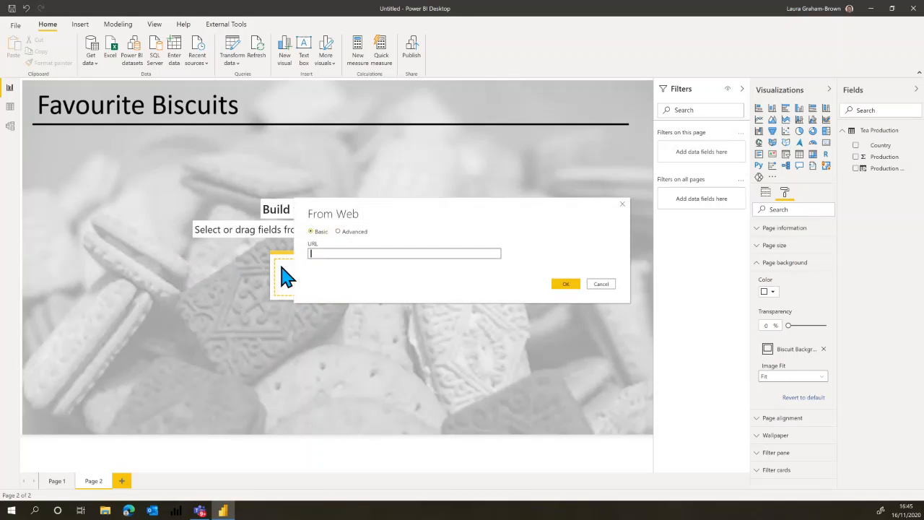
{"action": "key", "text": "ctrl+v"}
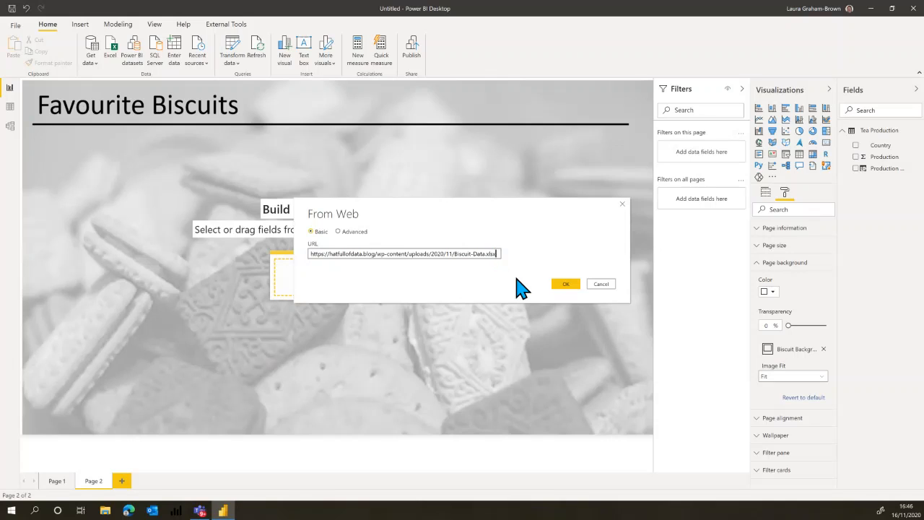
{"action": "left_click", "coordinate": [570, 285]}
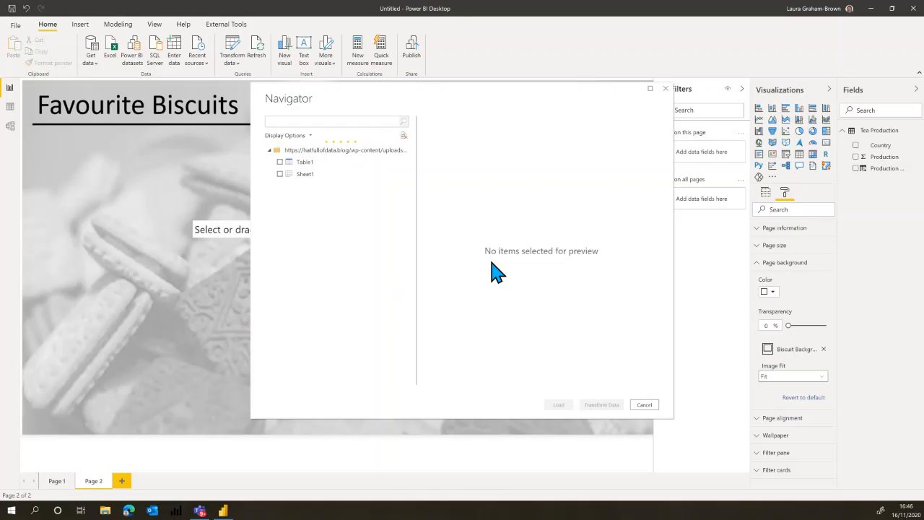
{"action": "left_click", "coordinate": [280, 163]}
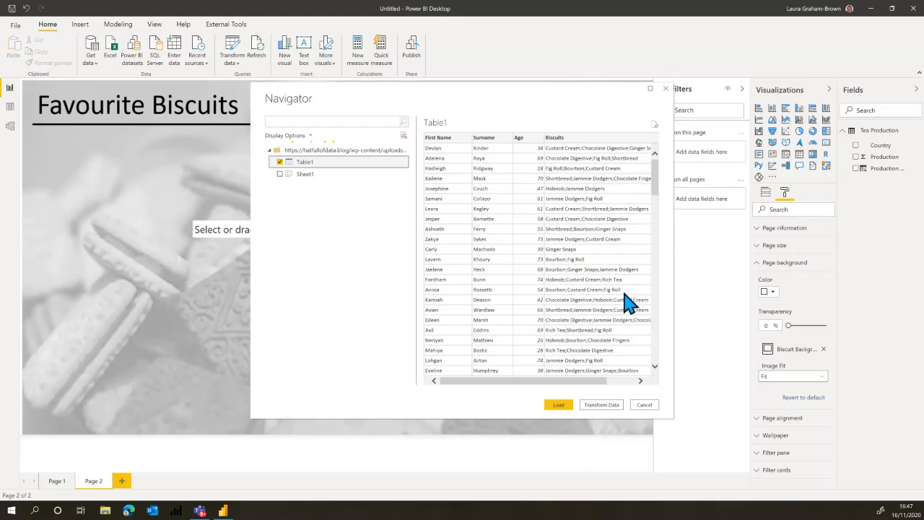
{"action": "left_click", "coordinate": [602, 405]}
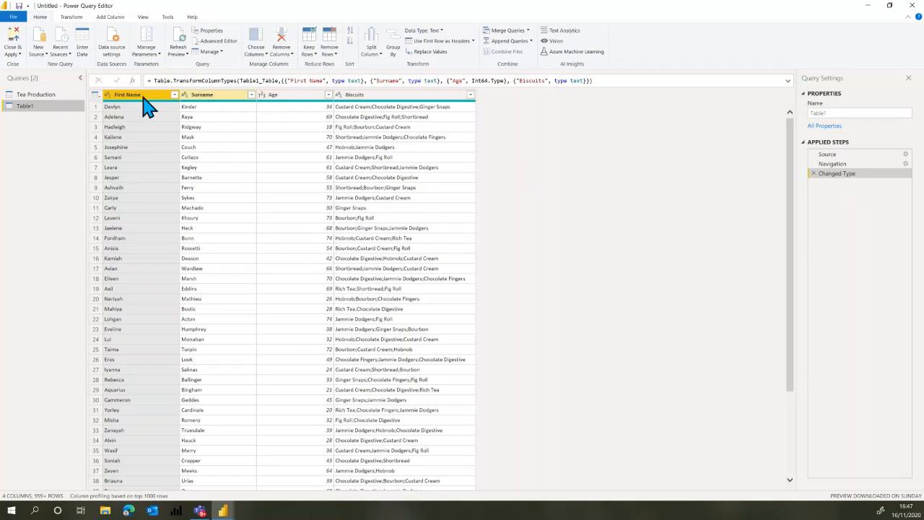
Rename the Table1 query as BiscuitSource.
{"action": "left_click", "coordinate": [118, 97]}
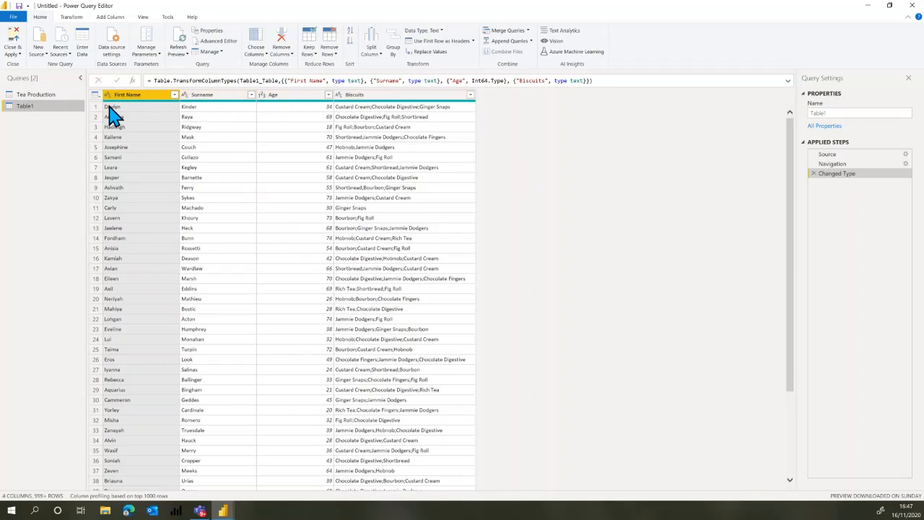
{"action": "double_click", "coordinate": [840, 114]}
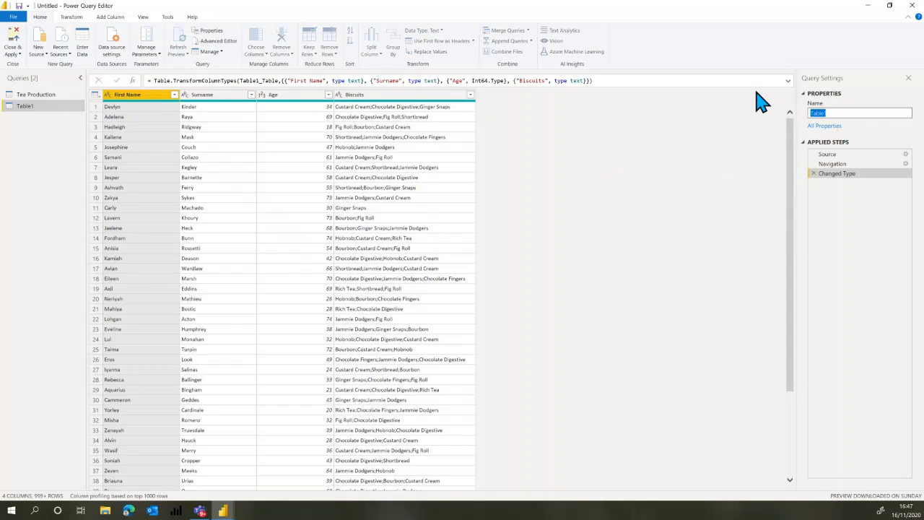
{"action": "type", "text": "BiscuitSource"}
{"action": "key", "text": "Return"}
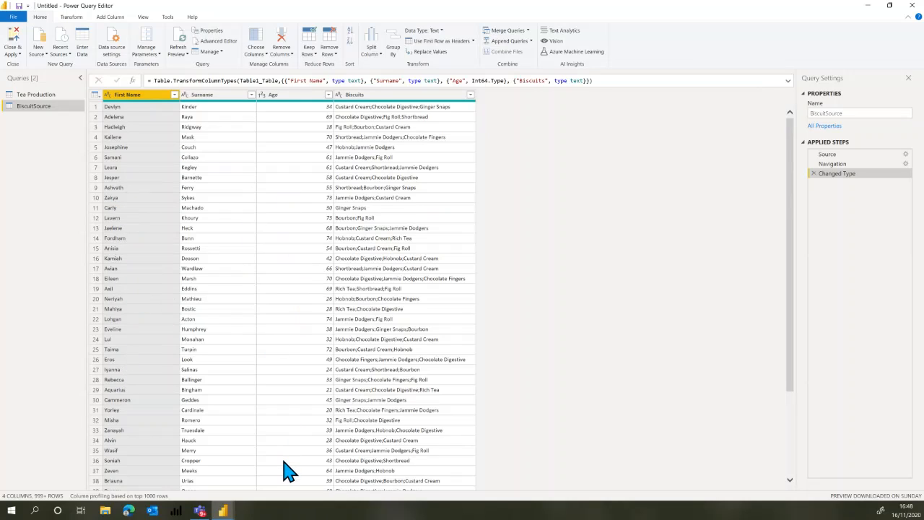
Add an index column starting from 1 to BiscuitSource and move it in front of the First Name column.
{"action": "left_click", "coordinate": [111, 18]}
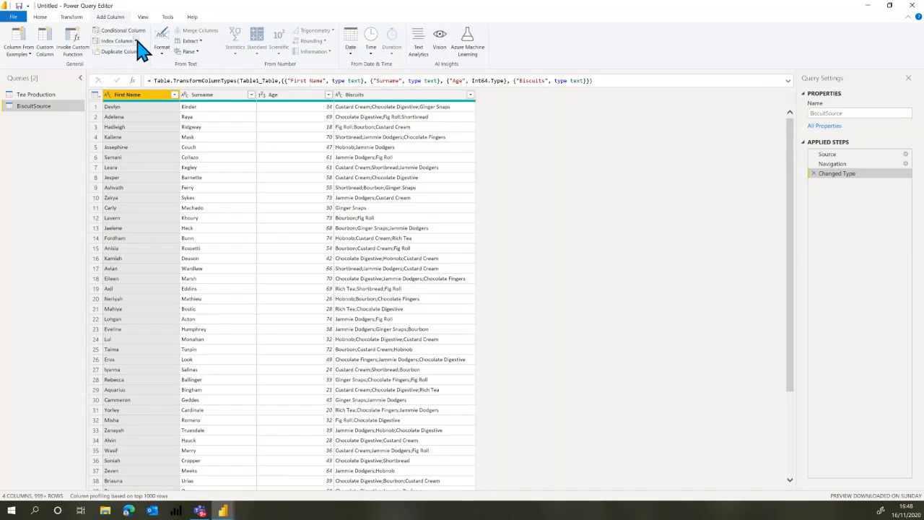
{"action": "left_click", "coordinate": [137, 41]}
{"action": "left_click", "coordinate": [125, 63]}
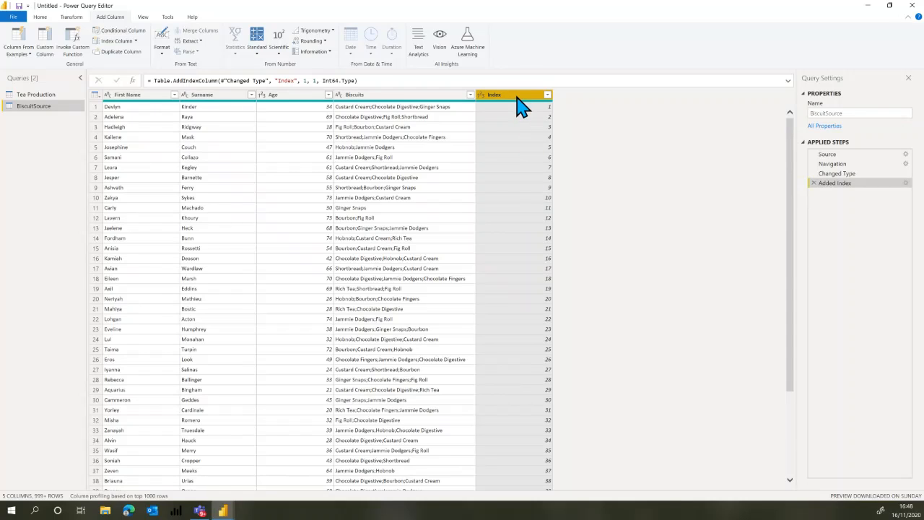
{"action": "left_click_drag", "start_coordinate": [517, 99], "coordinate": [118, 108]}
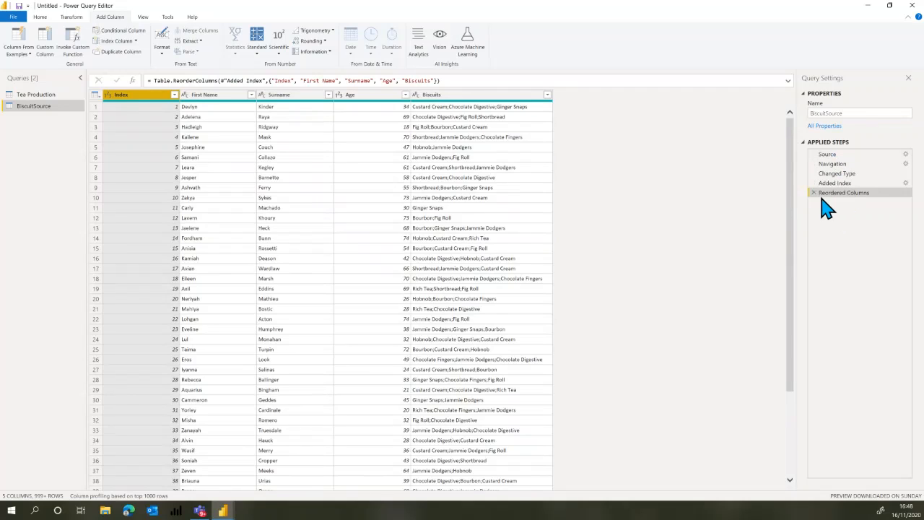
{"action": "left_click_drag", "start_coordinate": [830, 183], "coordinate": [830, 186]}
Create a new query that references BiscuitSource and name it People.
{"action": "right_click", "coordinate": [42, 107]}
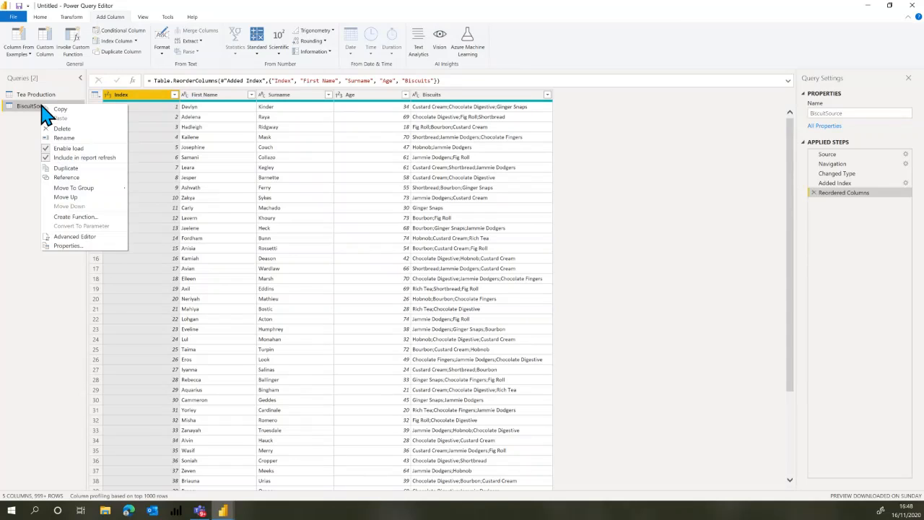
{"action": "left_click", "coordinate": [77, 178]}
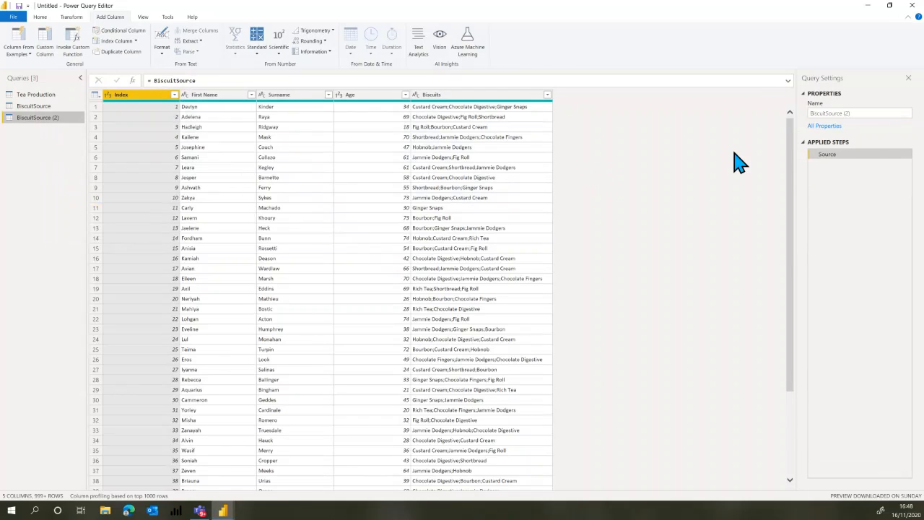
{"action": "left_click", "coordinate": [846, 114]}
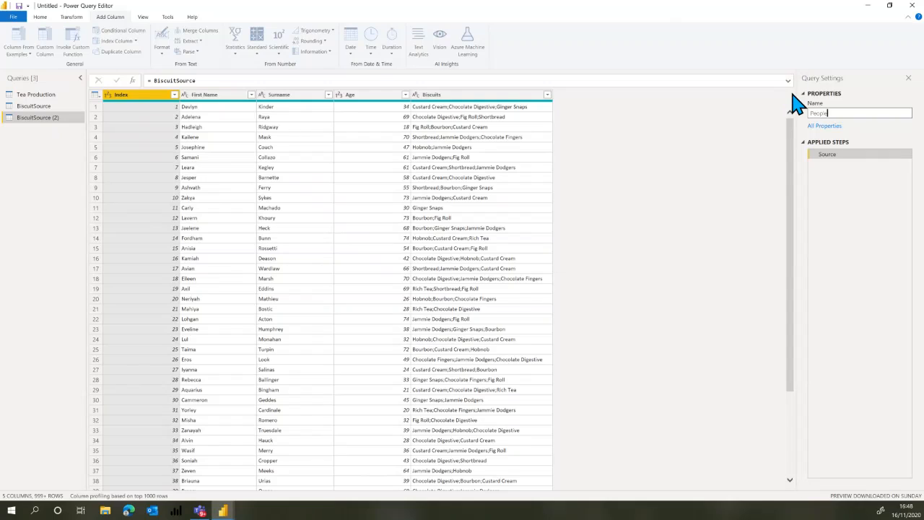
{"action": "key", "text": "Return"}
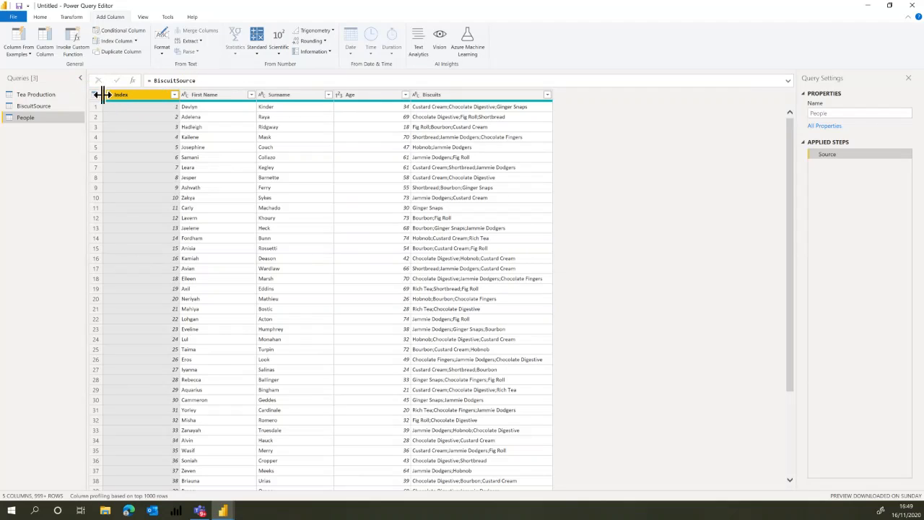
Choose the columns to keep in the People query, leaving out Biscuits.
{"action": "left_click", "coordinate": [45, 15]}
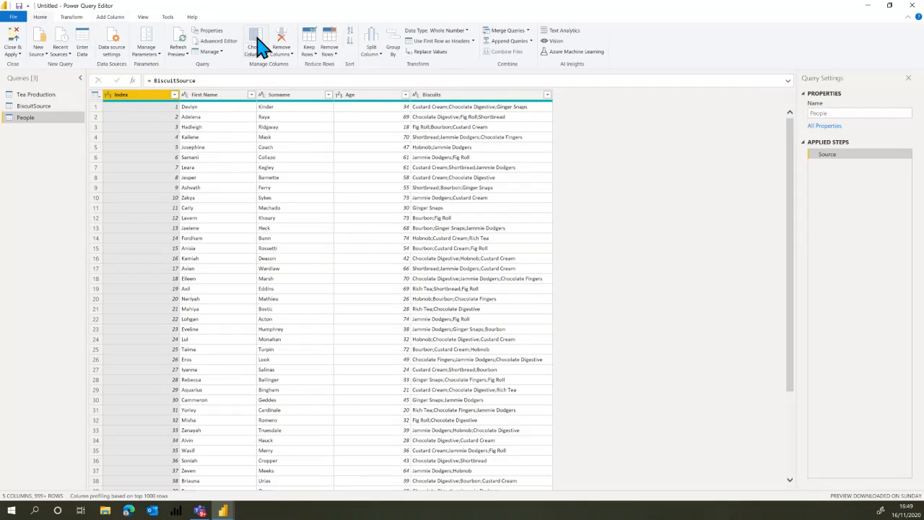
{"action": "left_click", "coordinate": [258, 41]}
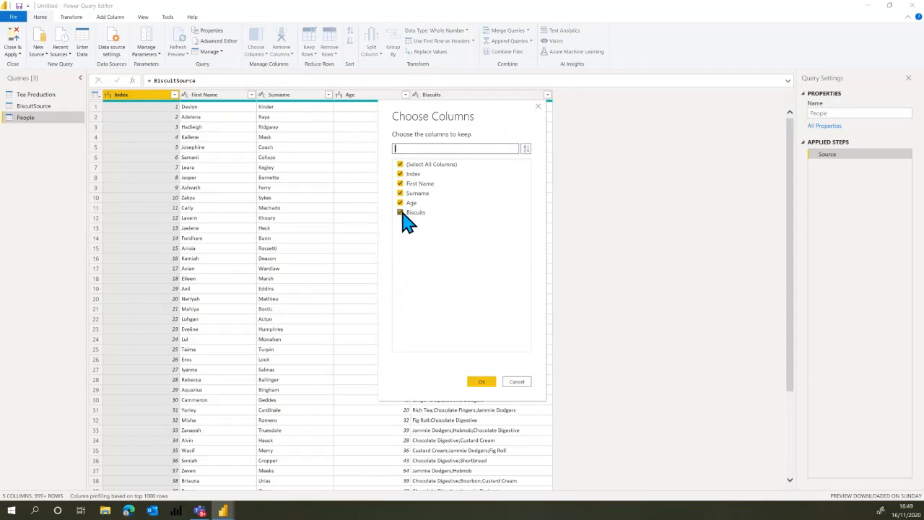
{"action": "left_click", "coordinate": [401, 213]}
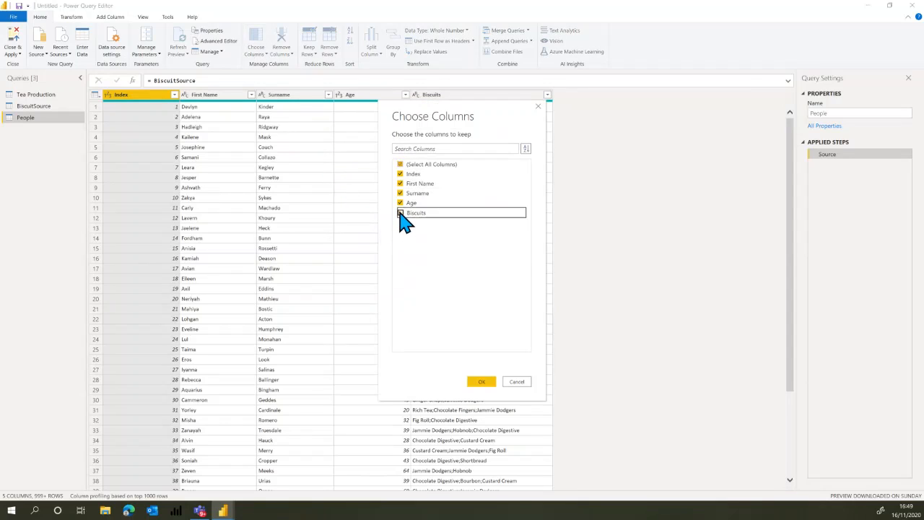
{"action": "left_click", "coordinate": [487, 384]}
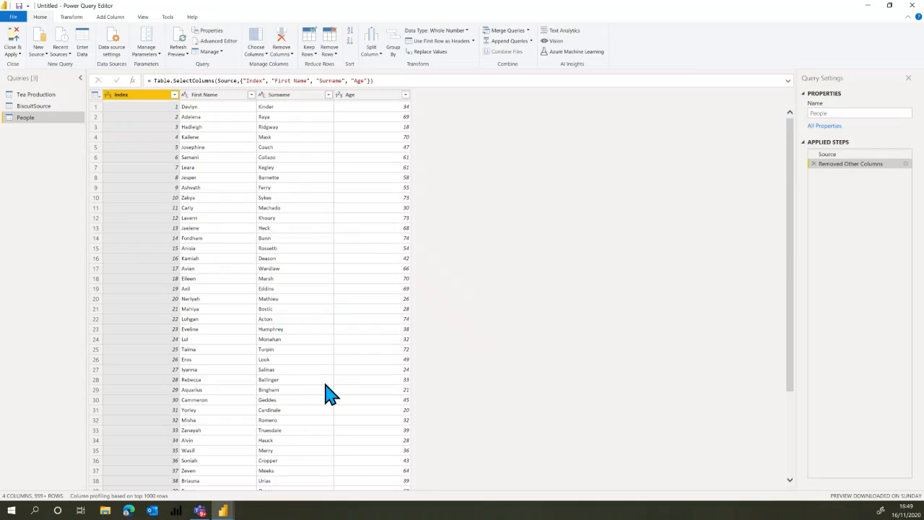
Create a second query that references BiscuitSource and keep only its Index and Biscuits columns.
{"action": "left_click", "coordinate": [43, 106]}
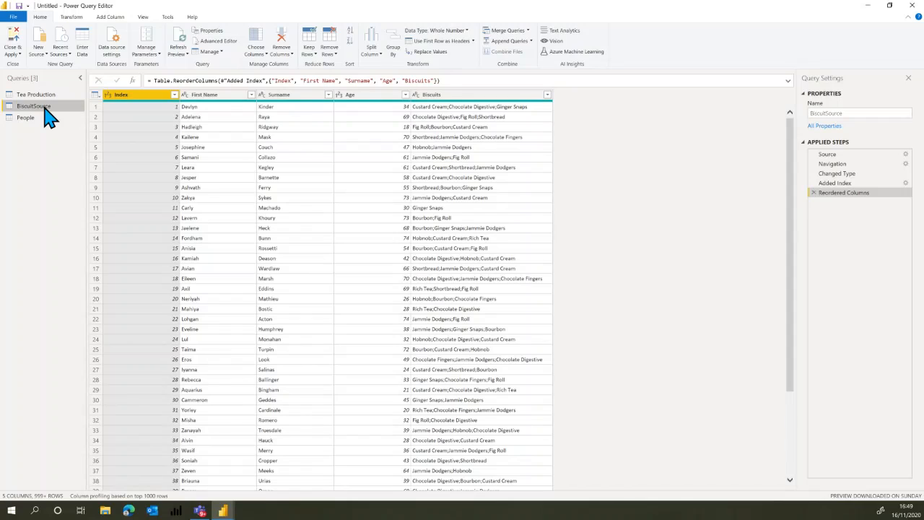
{"action": "right_click", "coordinate": [48, 117]}
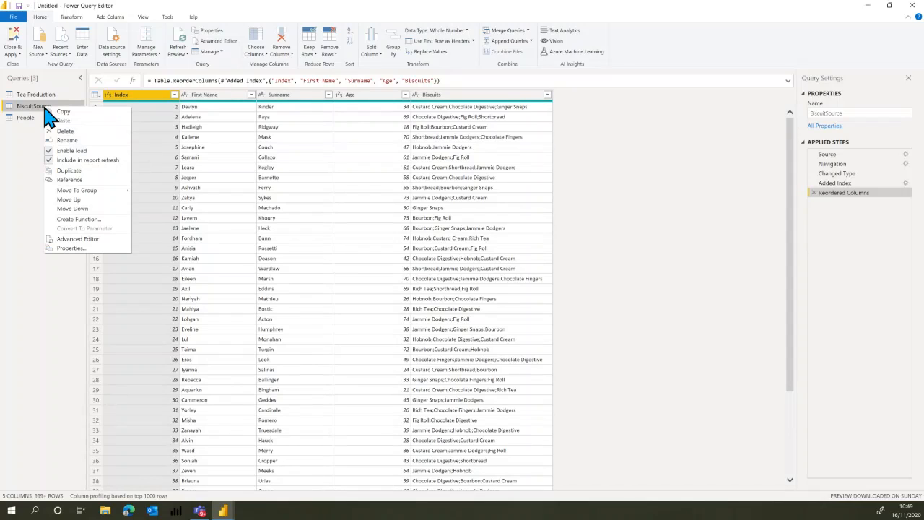
{"action": "left_click", "coordinate": [80, 180]}
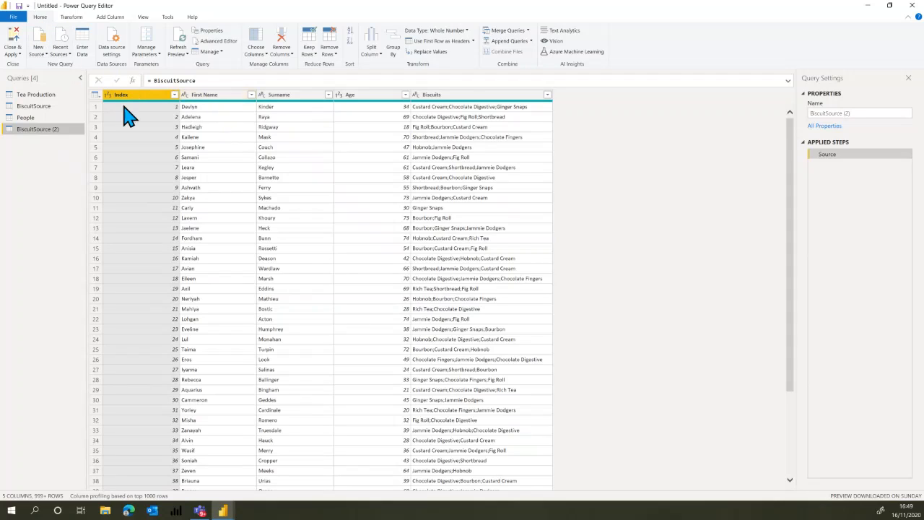
{"action": "left_click", "coordinate": [256, 40]}
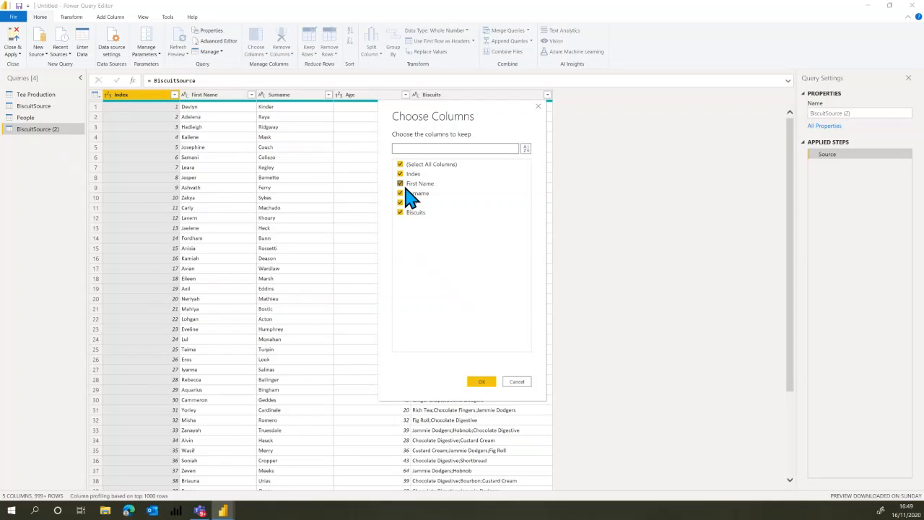
{"action": "left_click", "coordinate": [405, 184]}
{"action": "left_click", "coordinate": [403, 194]}
{"action": "left_click", "coordinate": [401, 203]}
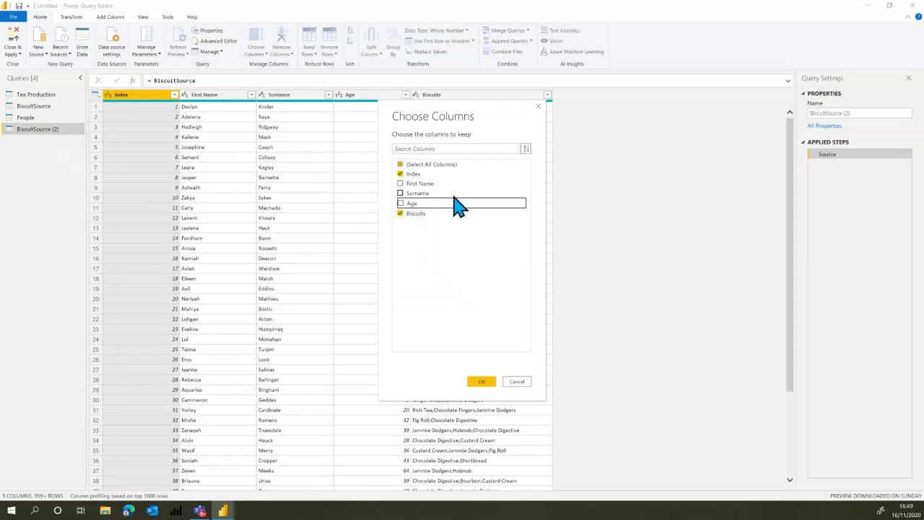
{"action": "left_click", "coordinate": [480, 382]}
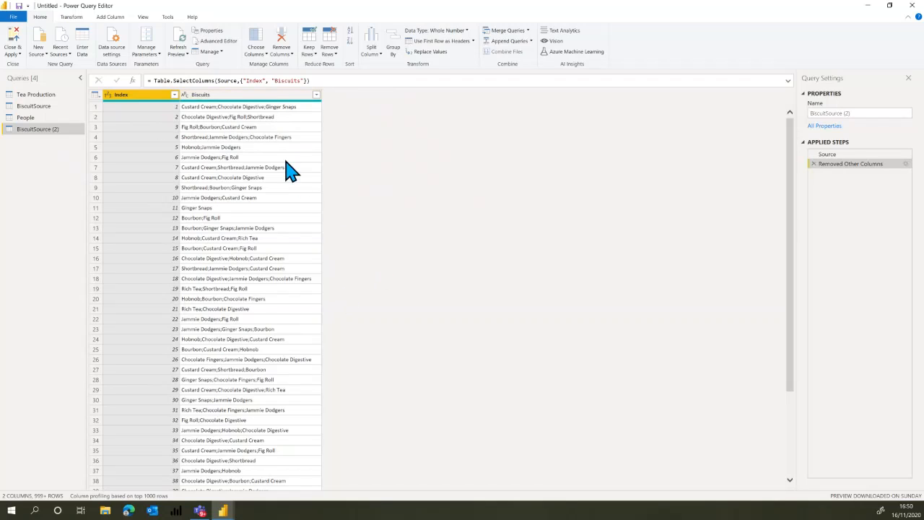
Split the Biscuits column at each occurrence of the semicolon delimiter, splitting into rows instead of columns.
{"action": "left_click", "coordinate": [251, 99]}
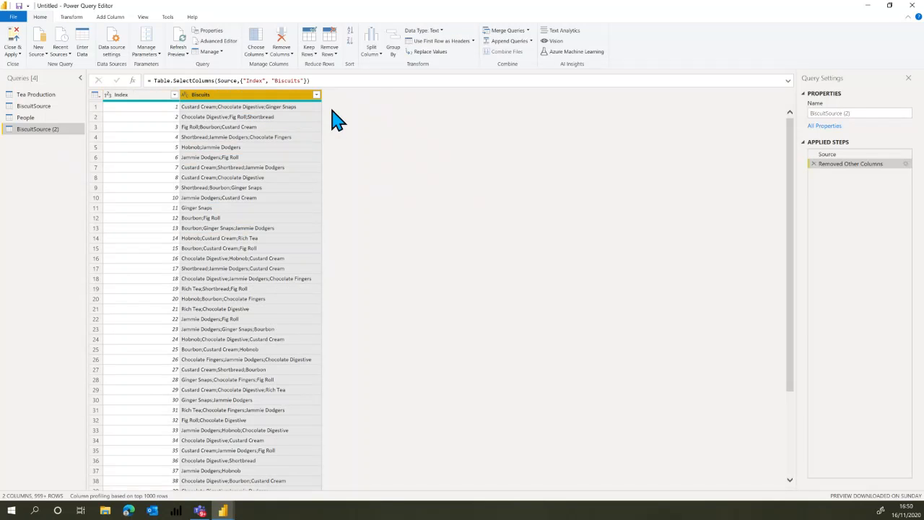
{"action": "left_click", "coordinate": [383, 60]}
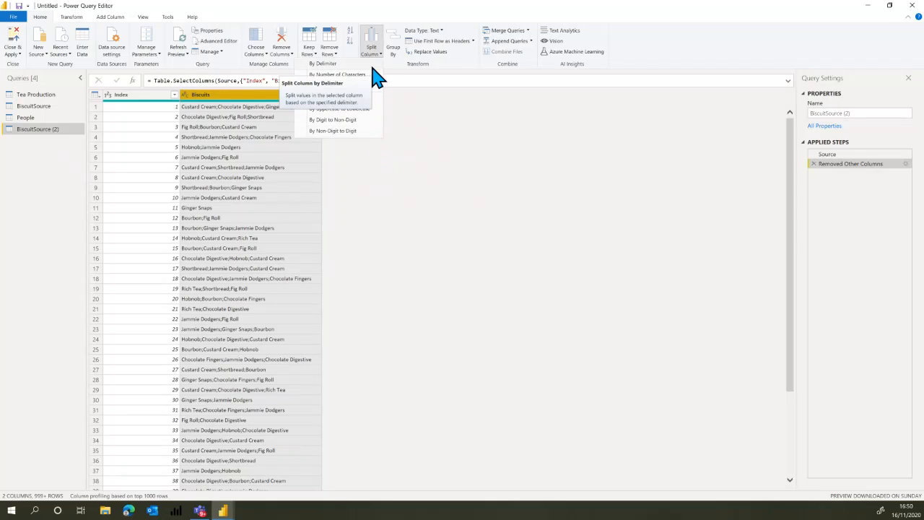
{"action": "left_click", "coordinate": [327, 64]}
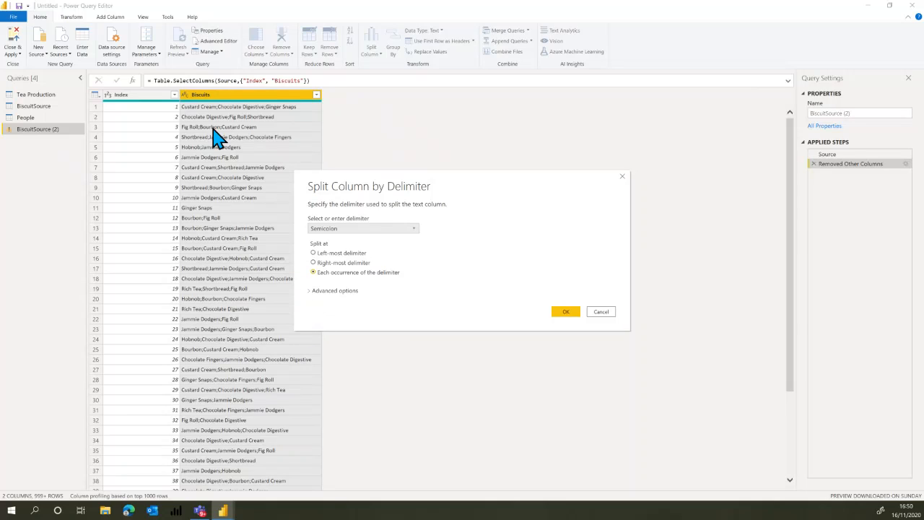
{"action": "left_click", "coordinate": [311, 292]}
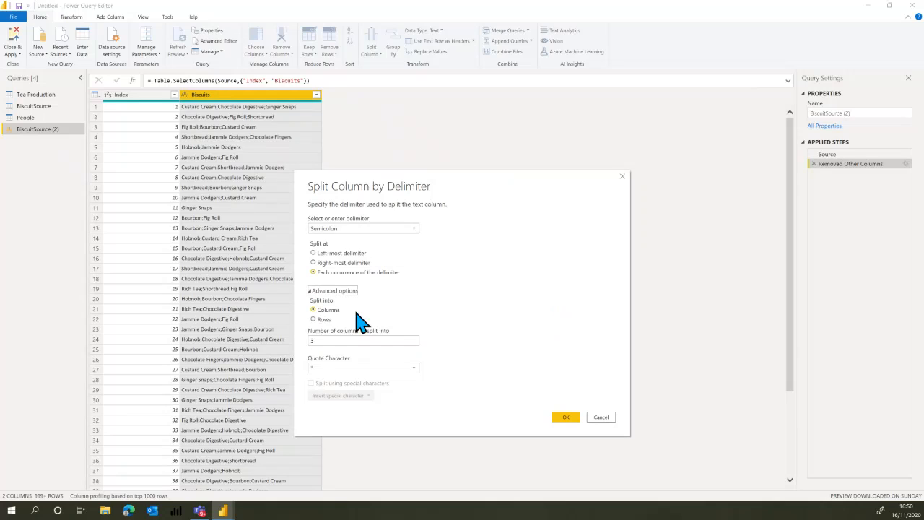
{"action": "left_click", "coordinate": [322, 321]}
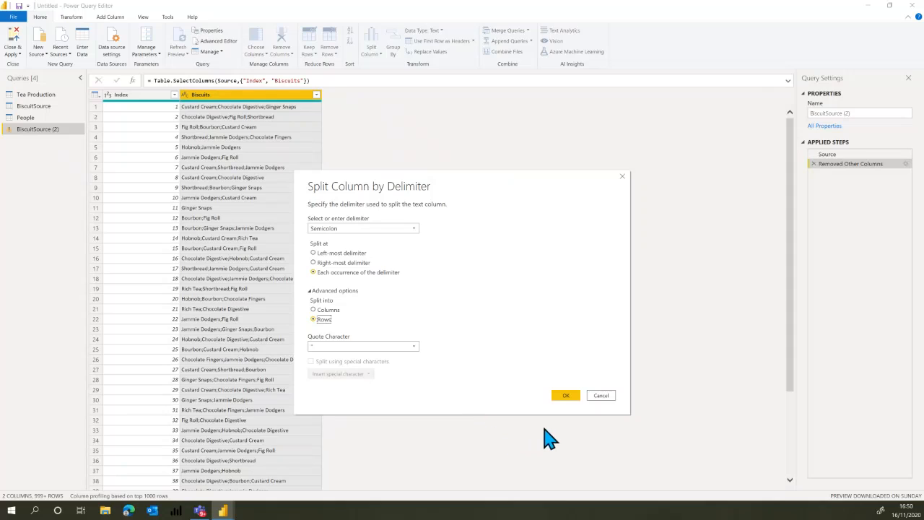
{"action": "left_click", "coordinate": [565, 395]}
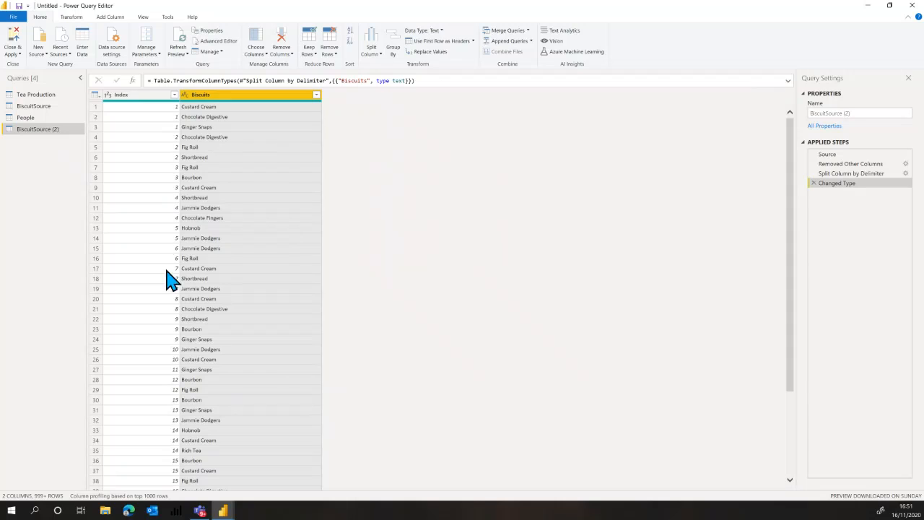
Look through the split rows and rename the BiscuitSource (2) query as Like Biscuits.
{"action": "scroll", "coordinate": [167, 336], "scroll_direction": "down", "scroll_amount": 20}
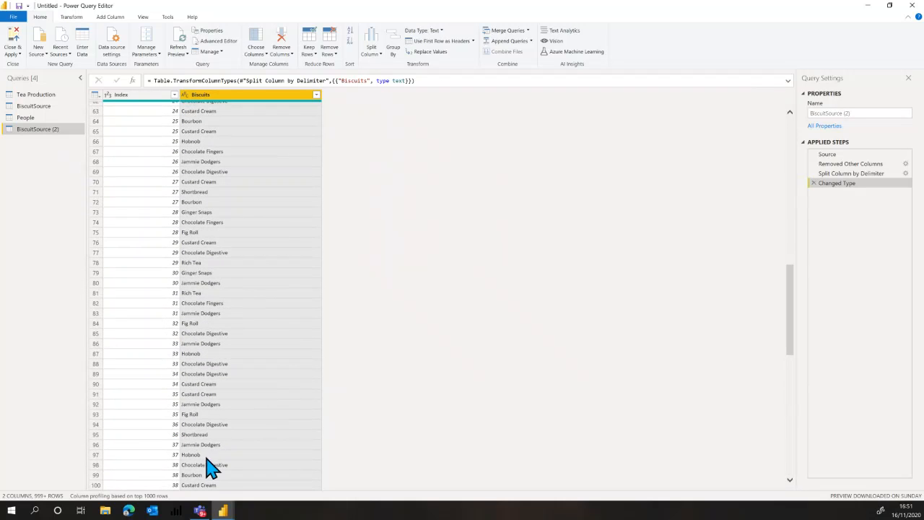
{"action": "scroll", "coordinate": [206, 399], "scroll_direction": "up", "scroll_amount": 2}
{"action": "scroll", "coordinate": [206, 399], "scroll_direction": "up", "scroll_amount": 18}
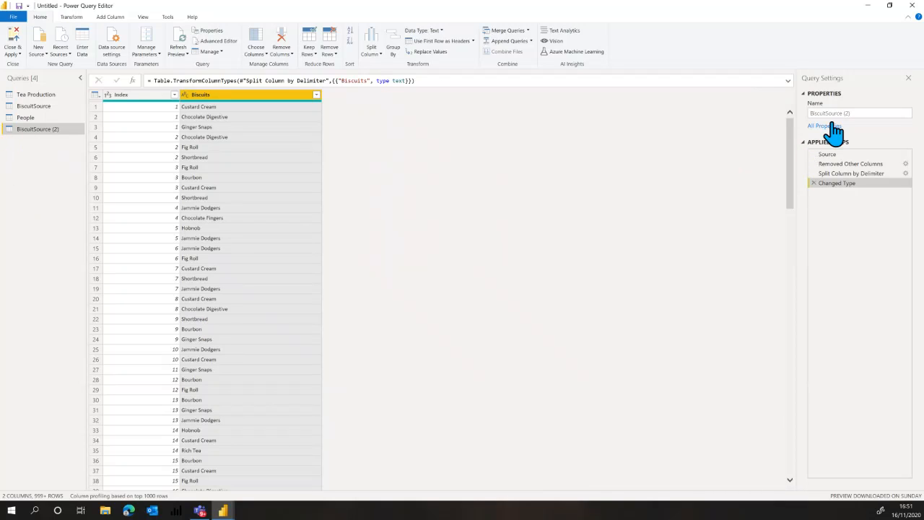
{"action": "left_click_drag", "start_coordinate": [867, 113], "coordinate": [811, 114]}
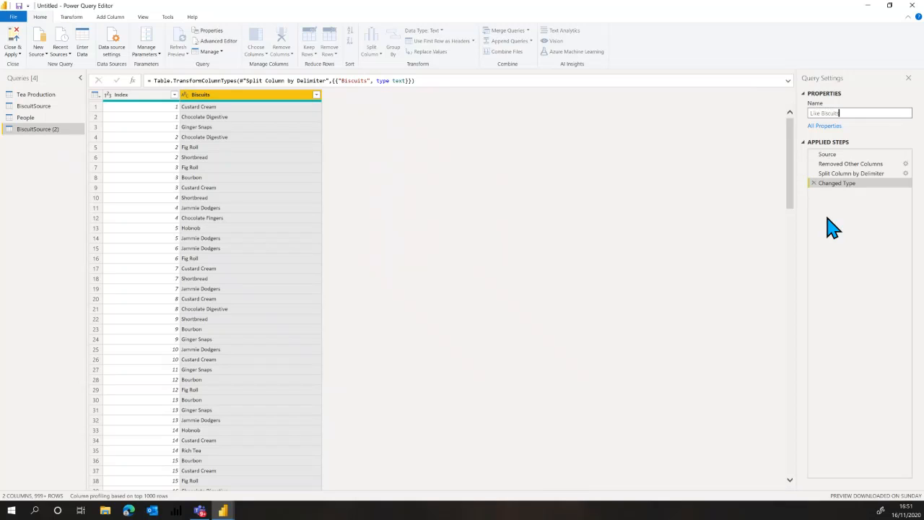
{"action": "key", "text": "Return"}
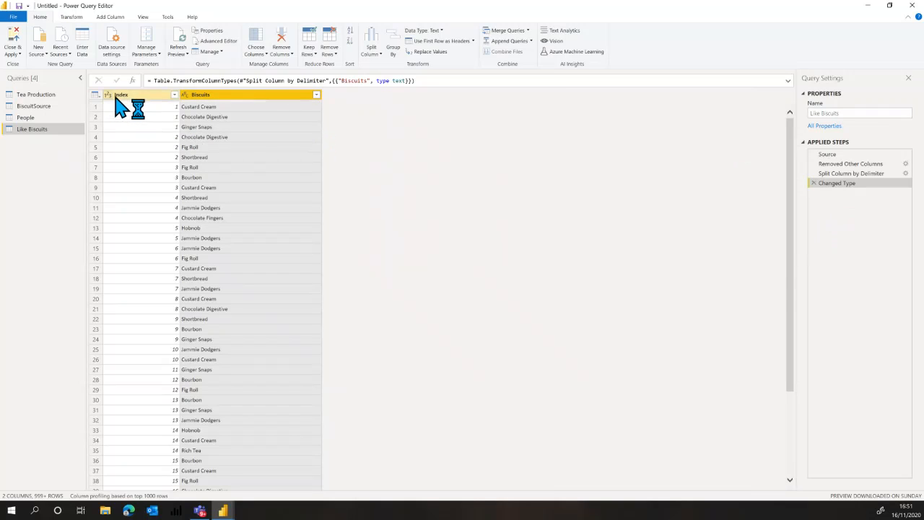
Disable loading of the BiscuitSource query into the report.
{"action": "left_click", "coordinate": [44, 109]}
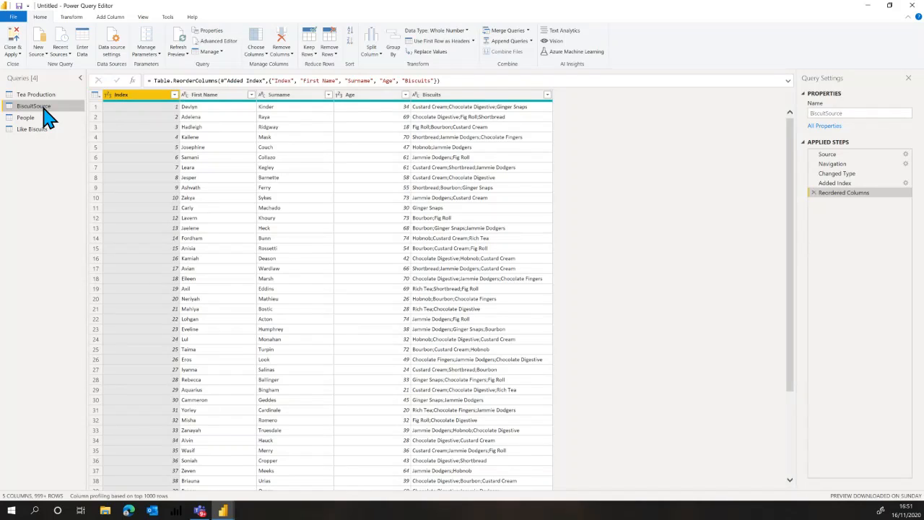
{"action": "right_click", "coordinate": [47, 120]}
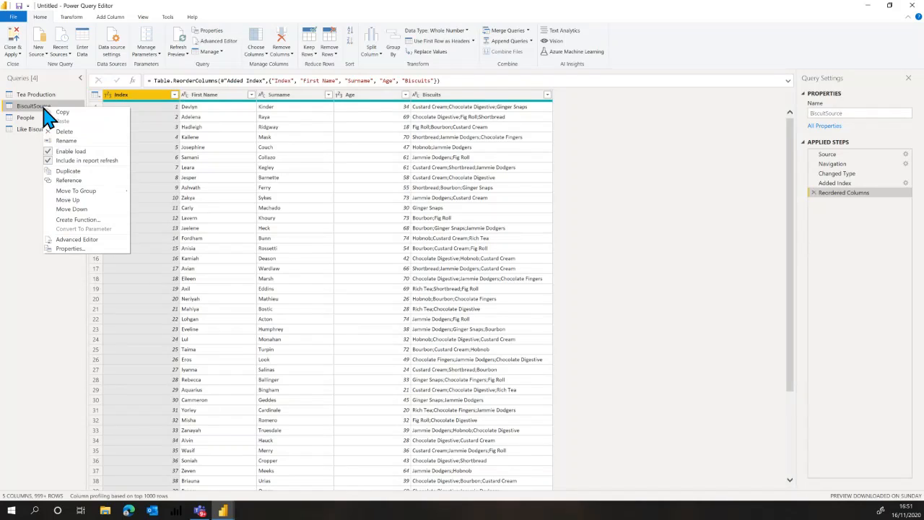
{"action": "left_click", "coordinate": [70, 151]}
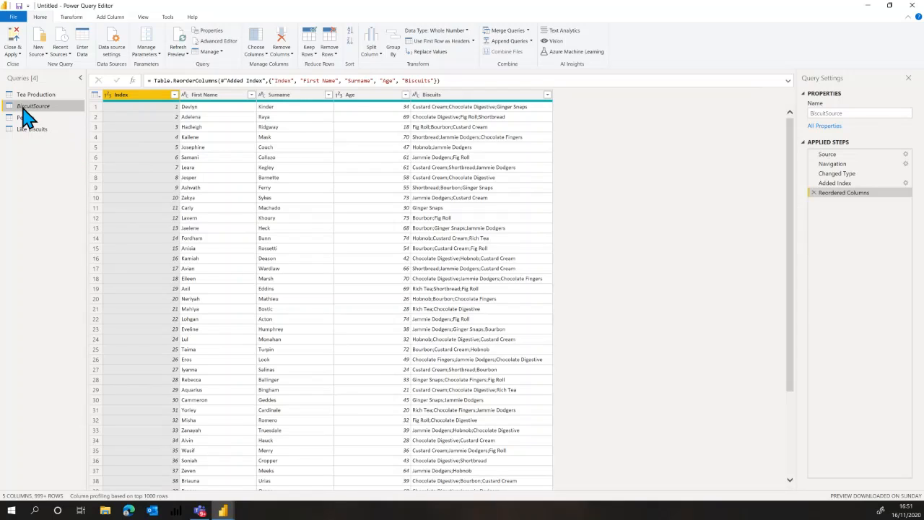
Review the query dependencies diagram to see how the queries relate and which ones load.
{"action": "left_click", "coordinate": [145, 17]}
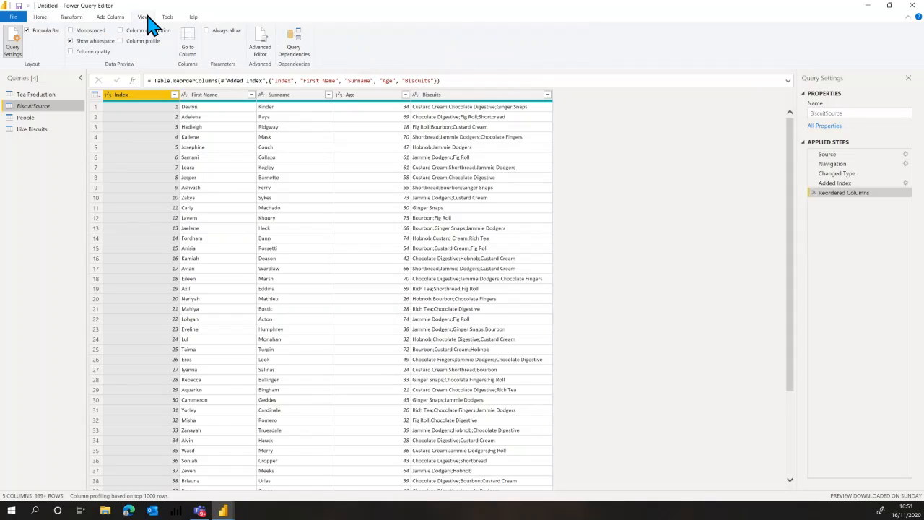
{"action": "left_click", "coordinate": [302, 55]}
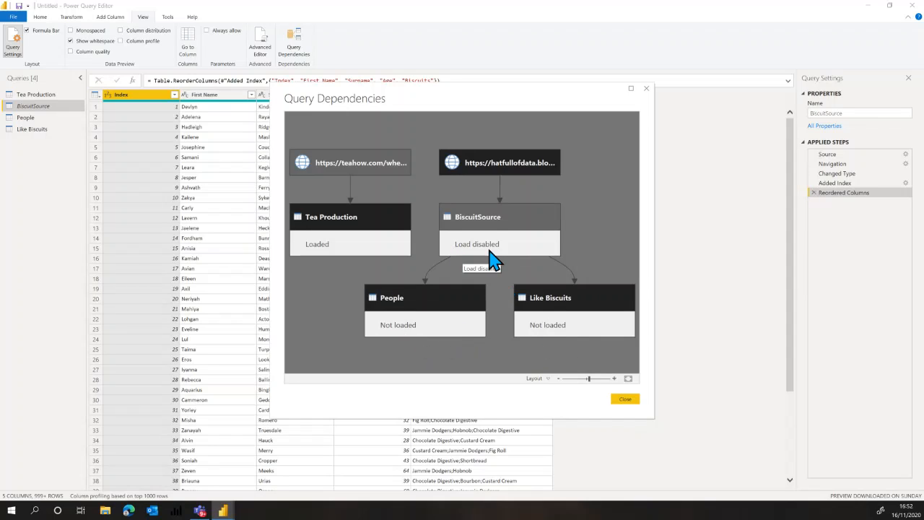
{"action": "left_click", "coordinate": [623, 398]}
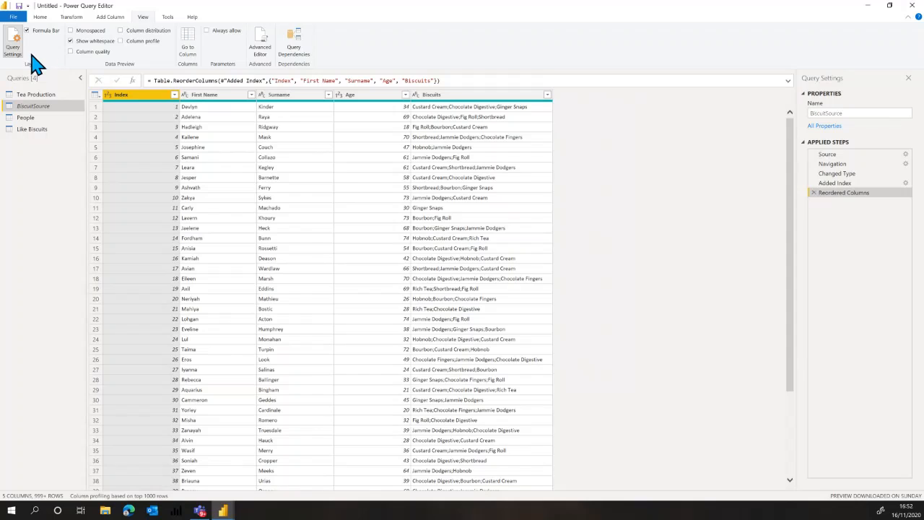
Apply the query changes and inspect the relationship between Like Biscuits and People in the model view.
{"action": "left_click", "coordinate": [39, 18]}
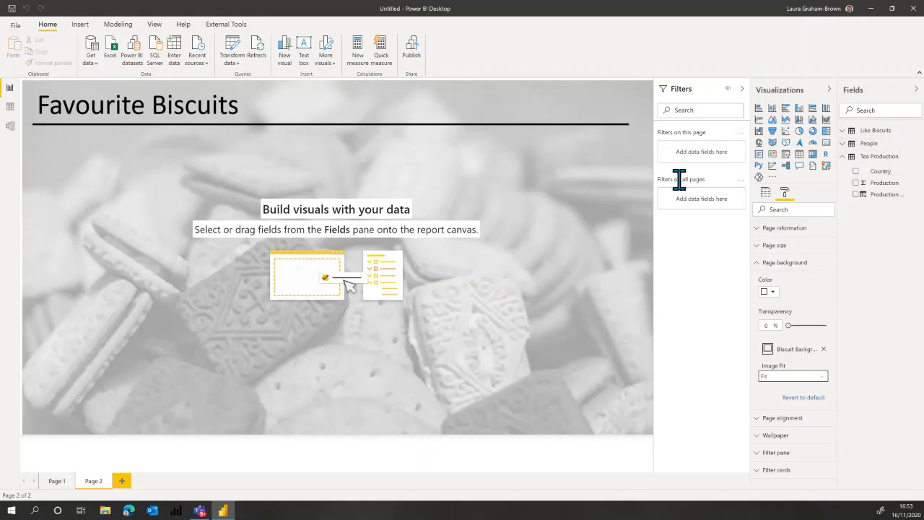
{"action": "left_click", "coordinate": [10, 127]}
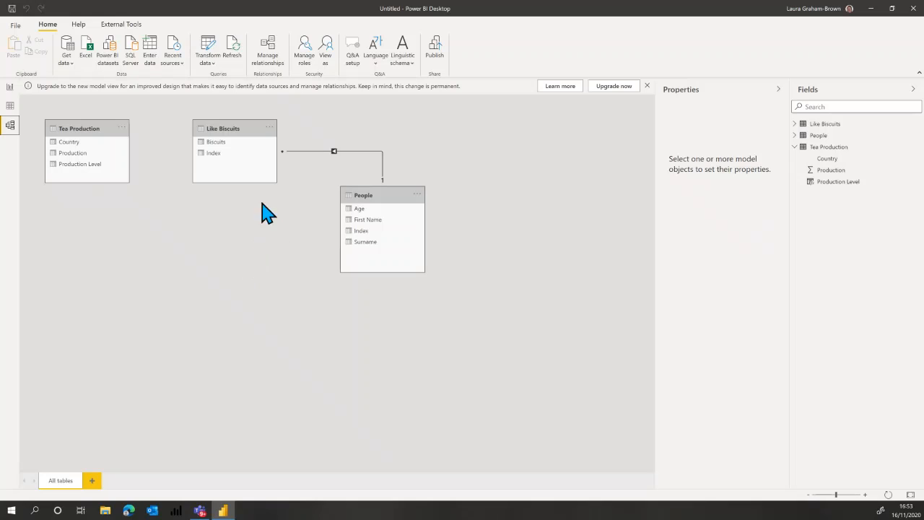
{"action": "left_click", "coordinate": [383, 175]}
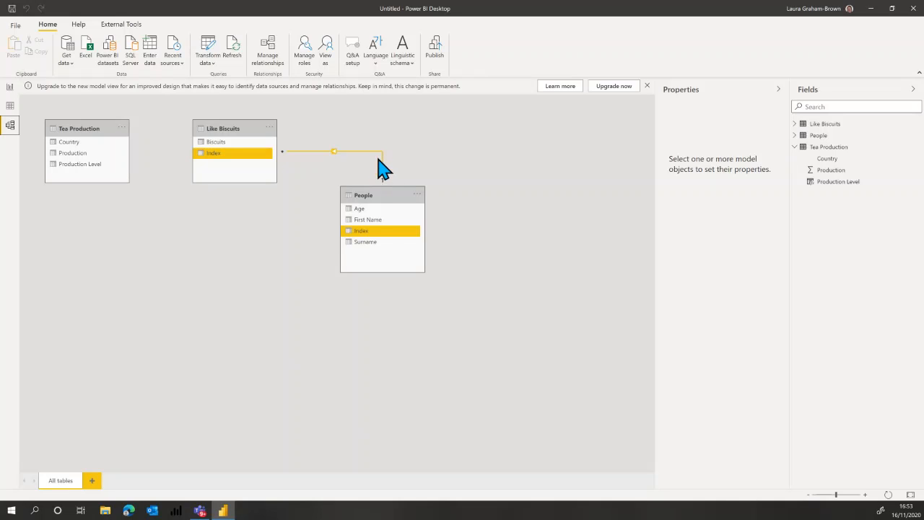
{"action": "left_click", "coordinate": [310, 170]}
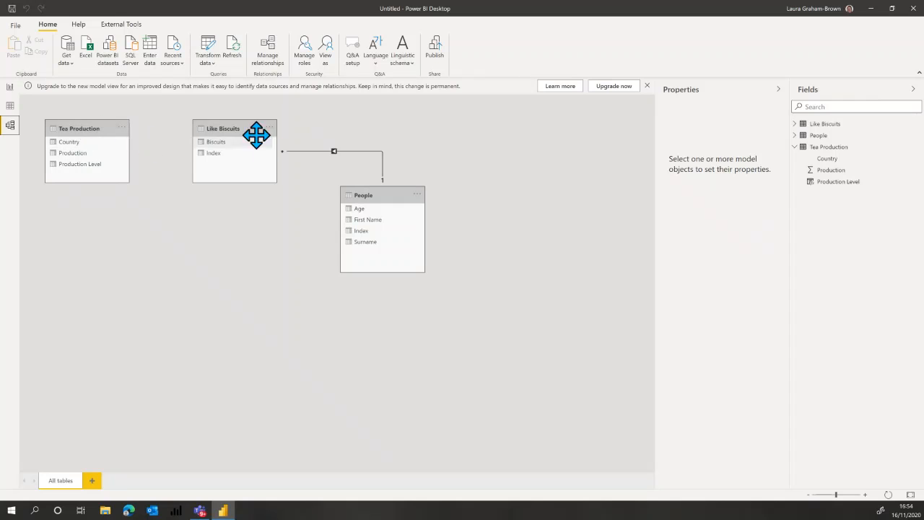
Upgrade to the new model view and pin the key field on top of the table cards.
{"action": "left_click", "coordinate": [612, 87]}
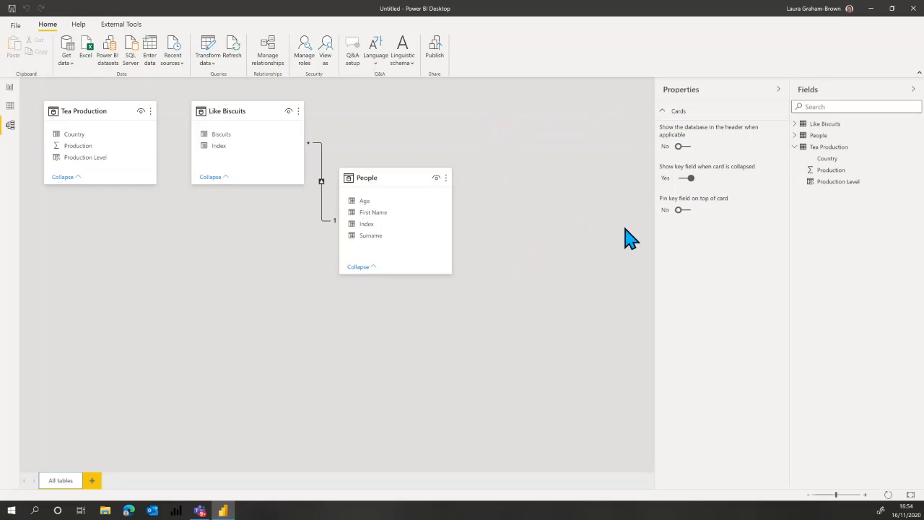
{"action": "left_click", "coordinate": [682, 210]}
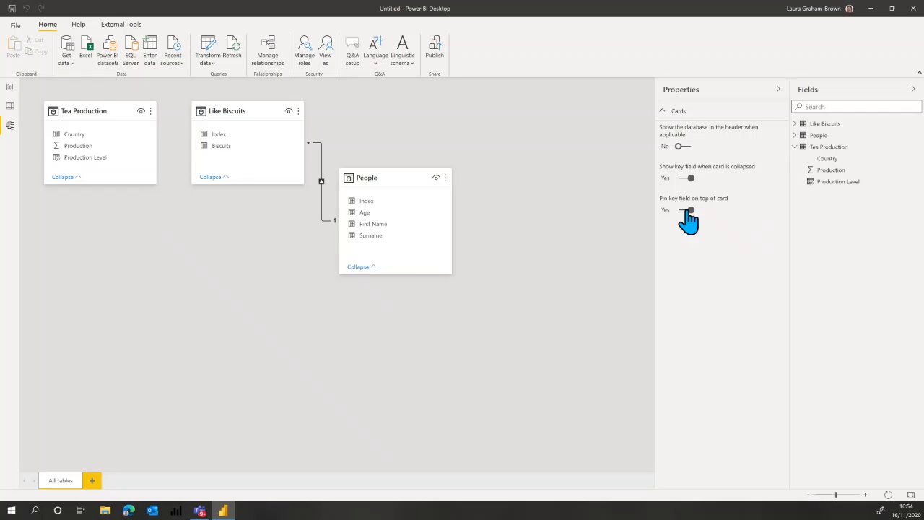
Collapse the People, Like Biscuits and Tea Production cards, and expand all three again.
{"action": "left_click", "coordinate": [359, 267]}
{"action": "left_click", "coordinate": [211, 177]}
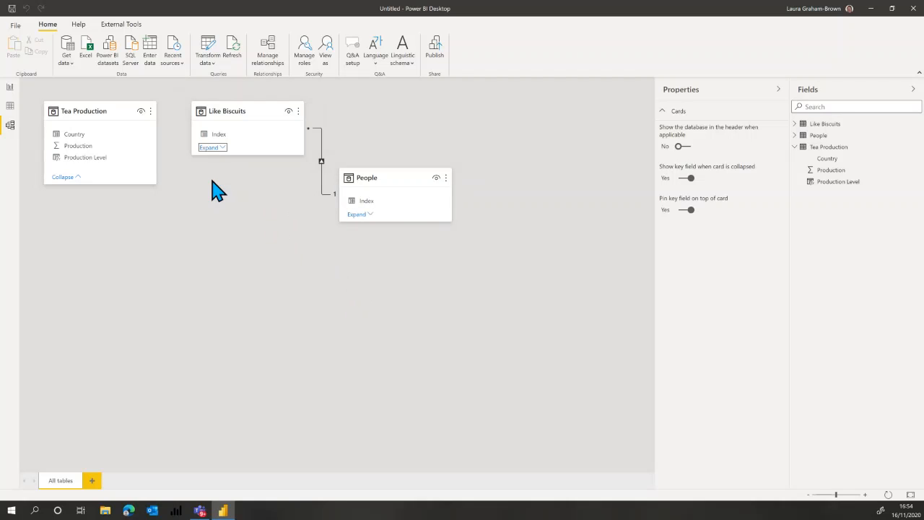
{"action": "left_click", "coordinate": [68, 179]}
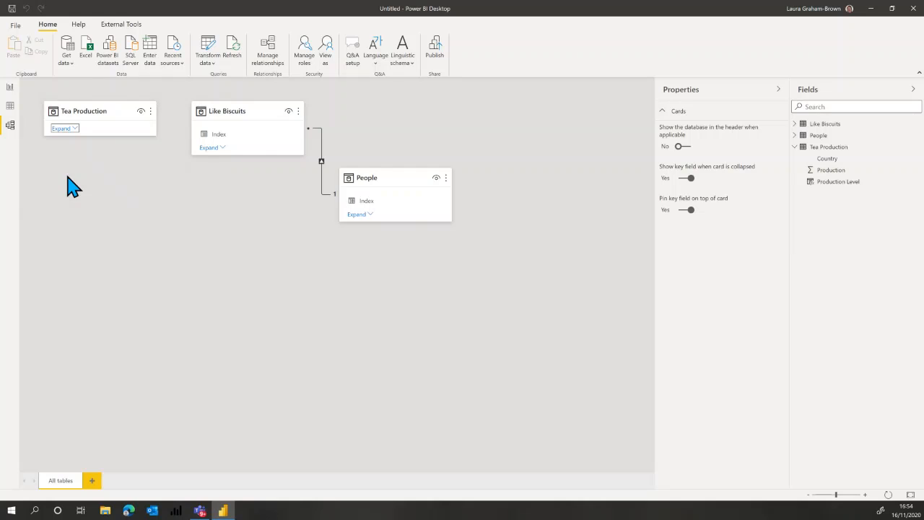
{"action": "left_click", "coordinate": [63, 128]}
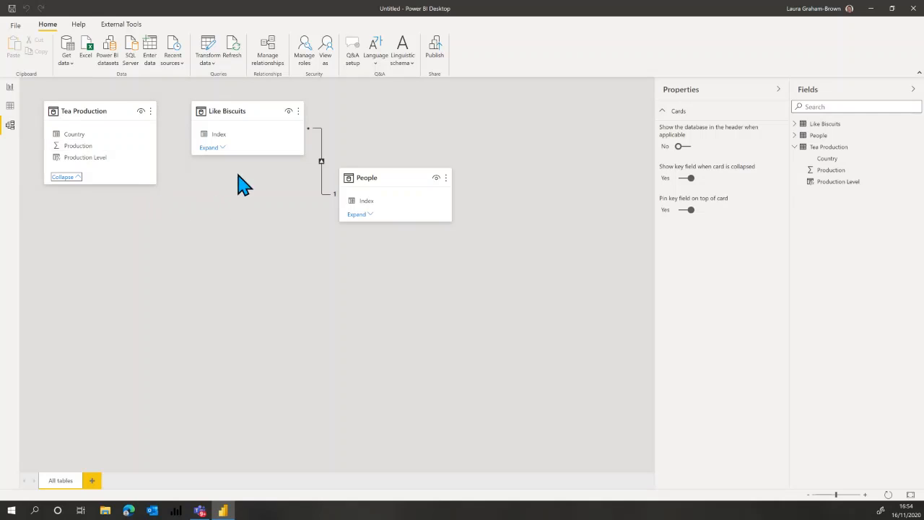
{"action": "left_click", "coordinate": [354, 215]}
{"action": "left_click", "coordinate": [208, 147]}
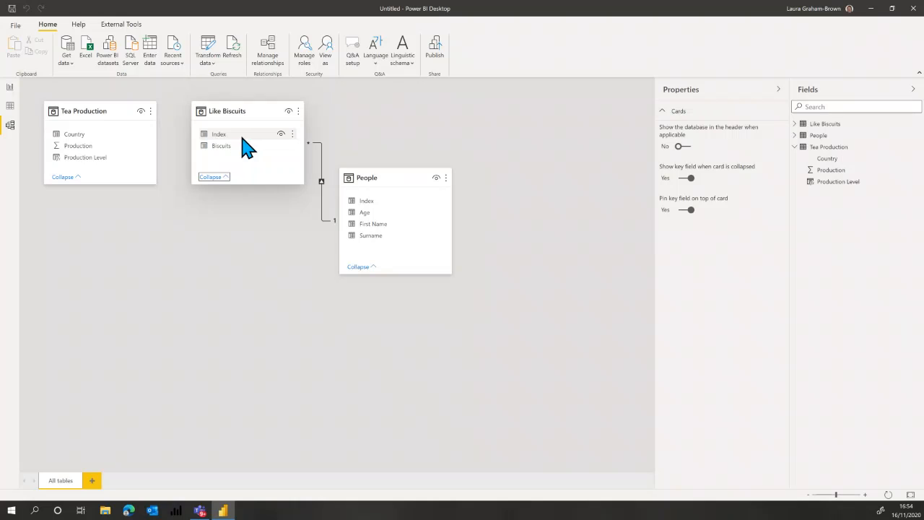
Switch key field pinning off and on again, and collapse and re-expand the People and Like Biscuits cards.
{"action": "left_click", "coordinate": [686, 211]}
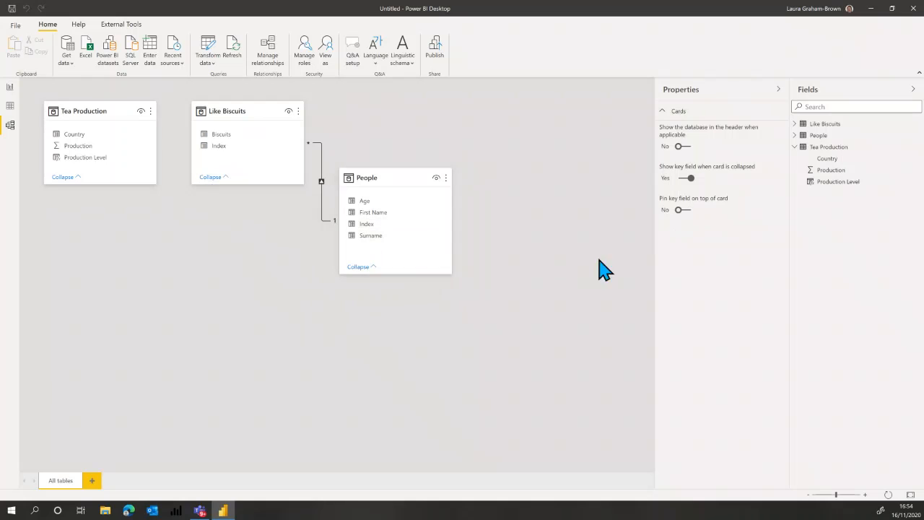
{"action": "left_click", "coordinate": [686, 212]}
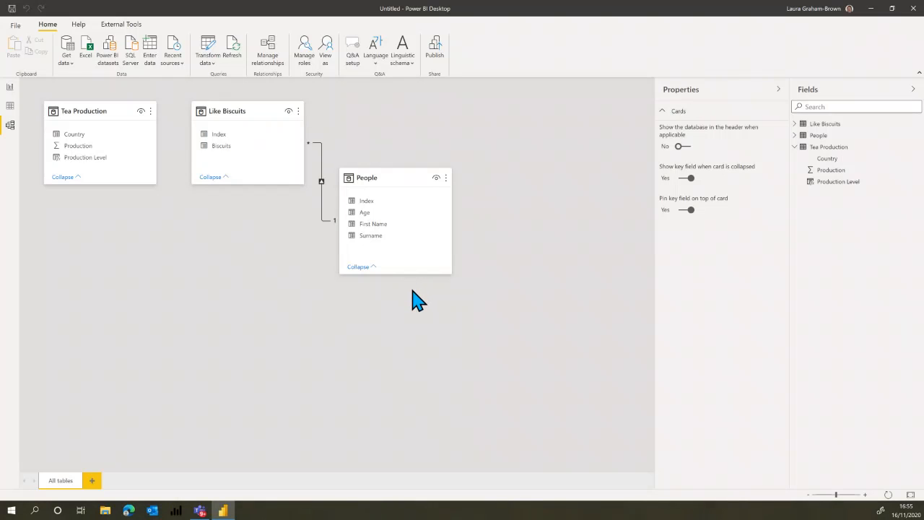
{"action": "left_click", "coordinate": [357, 267]}
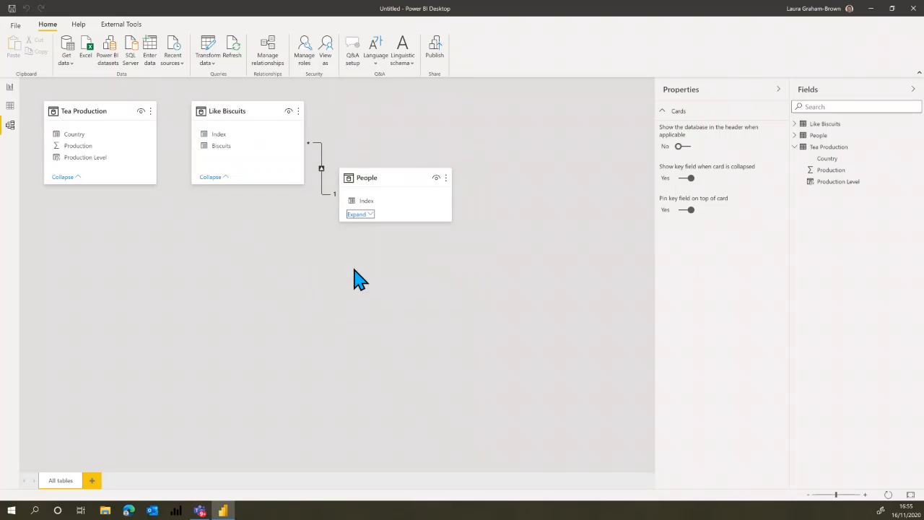
{"action": "left_click", "coordinate": [210, 177]}
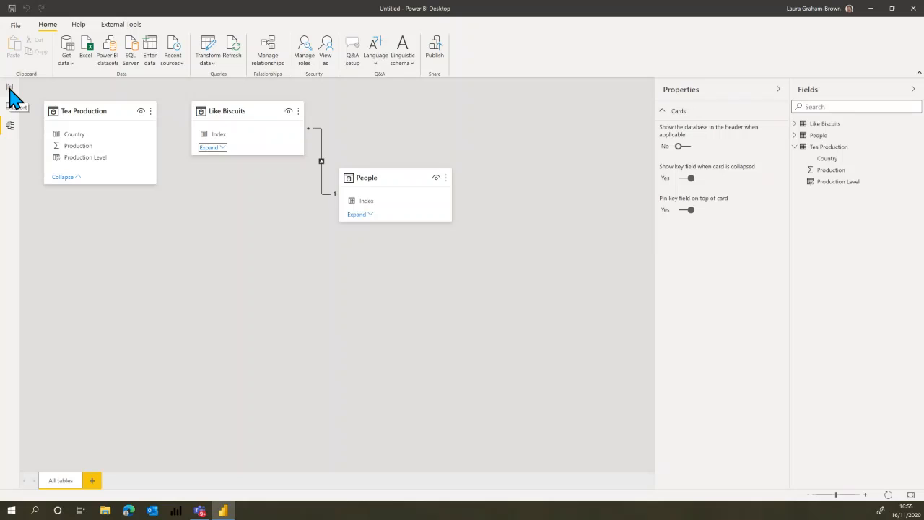
{"action": "left_click", "coordinate": [213, 148]}
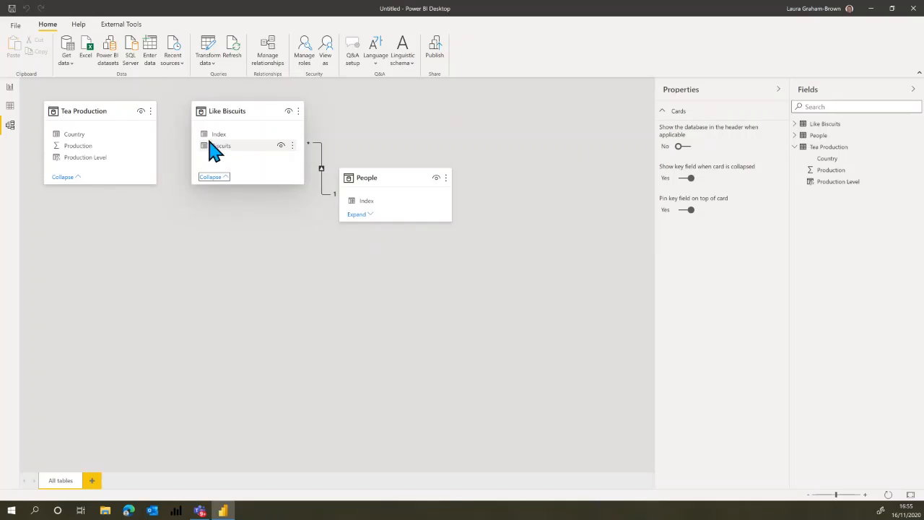
{"action": "left_click", "coordinate": [362, 215]}
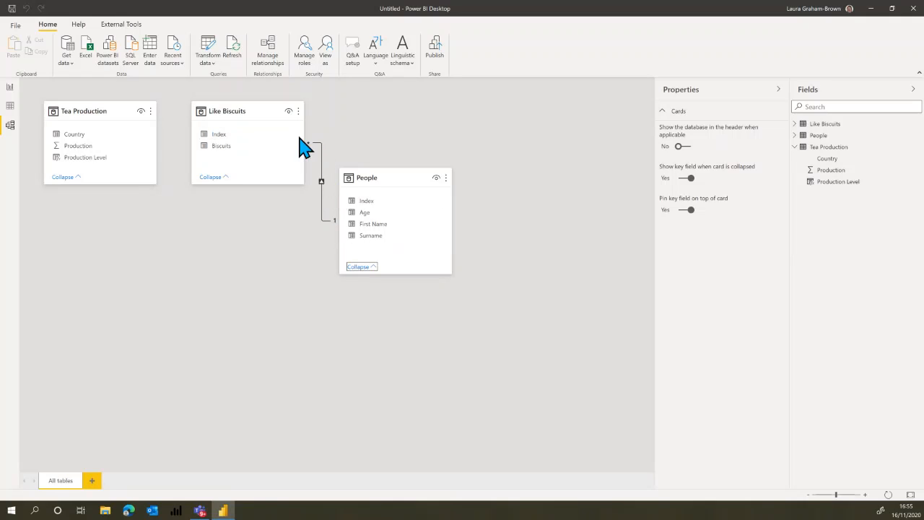
On the Favourite Biscuits report page, create a measure People who Like = COUNT('Like Biscuits'[Index]).
{"action": "left_click", "coordinate": [10, 89]}
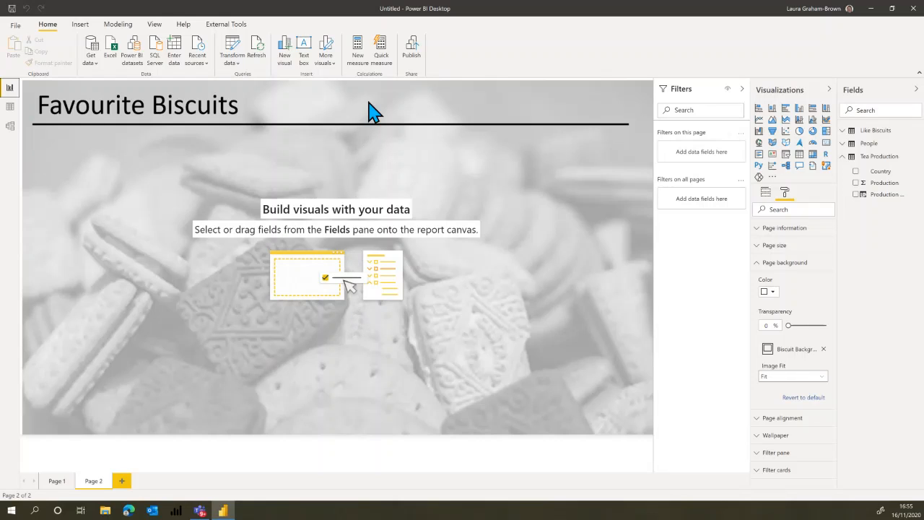
{"action": "left_click", "coordinate": [359, 62]}
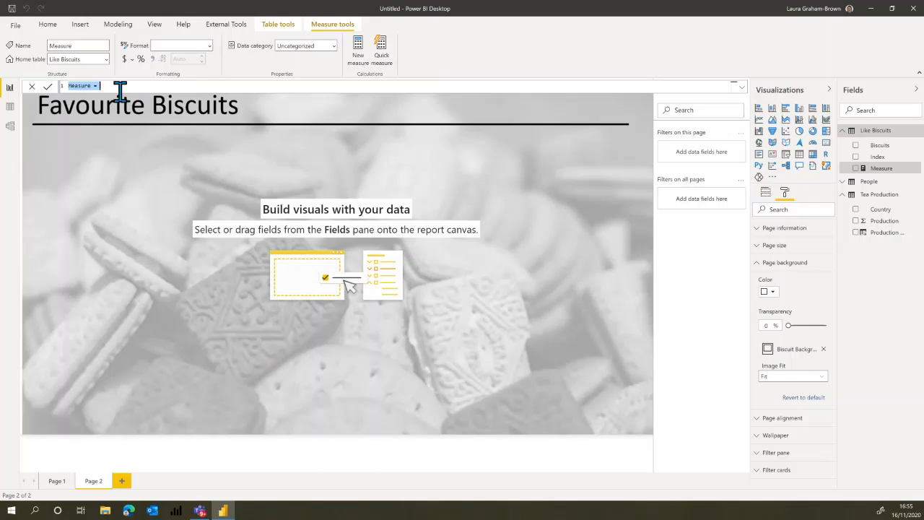
{"action": "scroll", "coordinate": [122, 88], "scroll_direction": "up", "scroll_amount": 3}
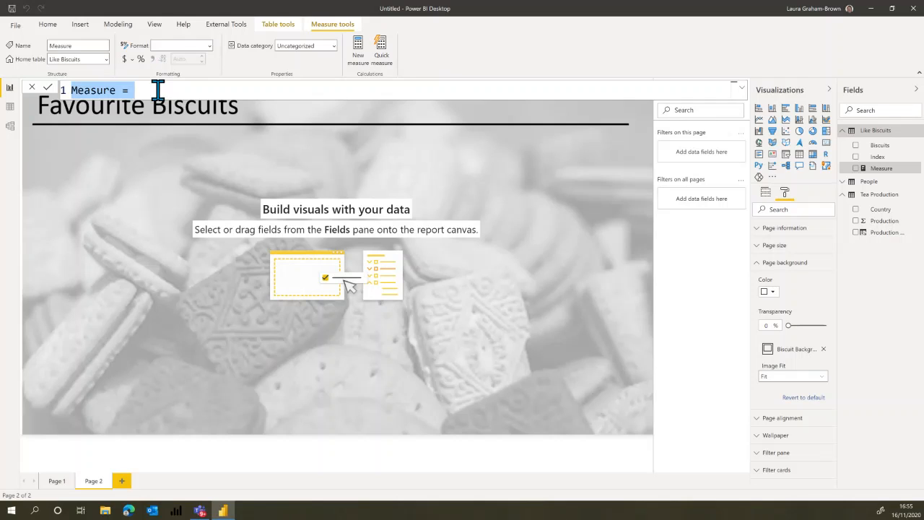
{"action": "type", "text": "People who Like"}
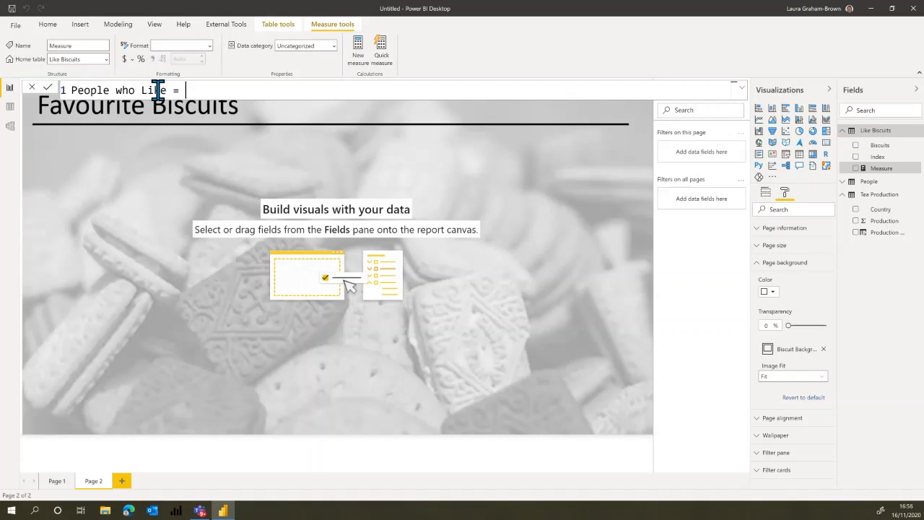
{"action": "key", "text": "shift+Return"}
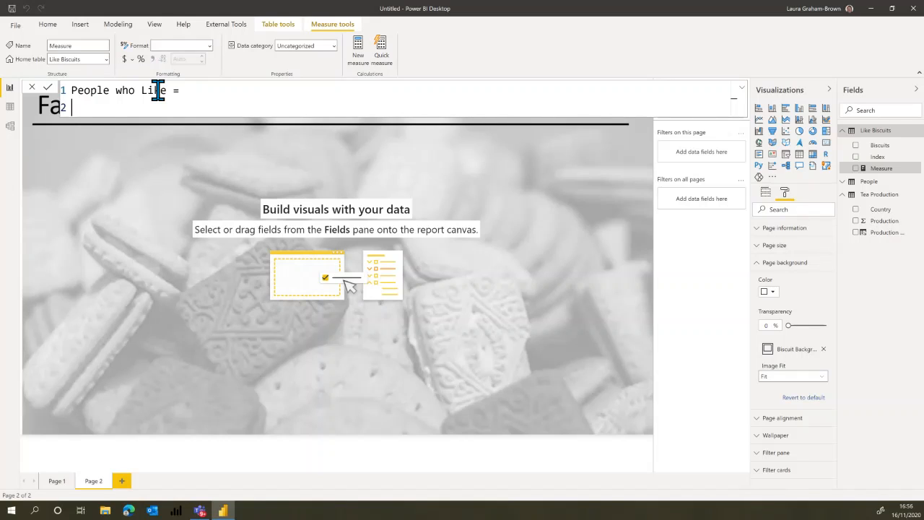
{"action": "type", "text": "Coun"}
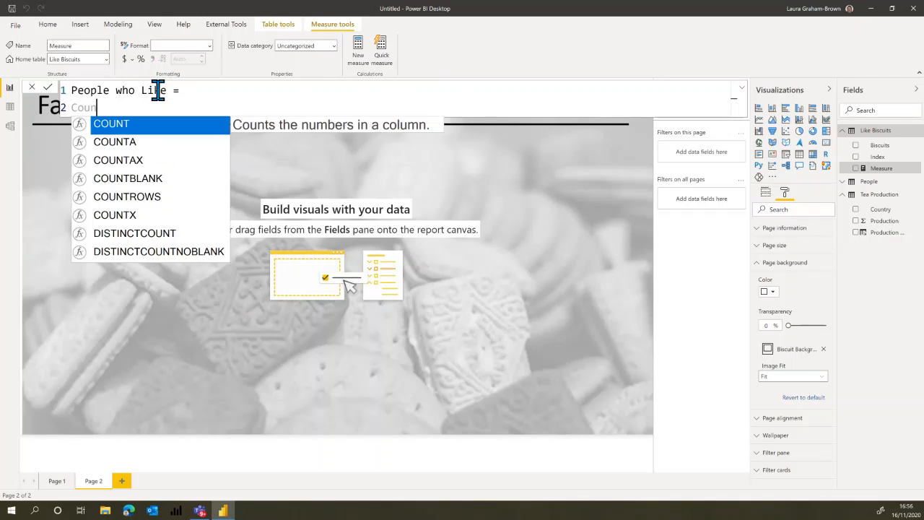
{"action": "key", "text": "Tab"}
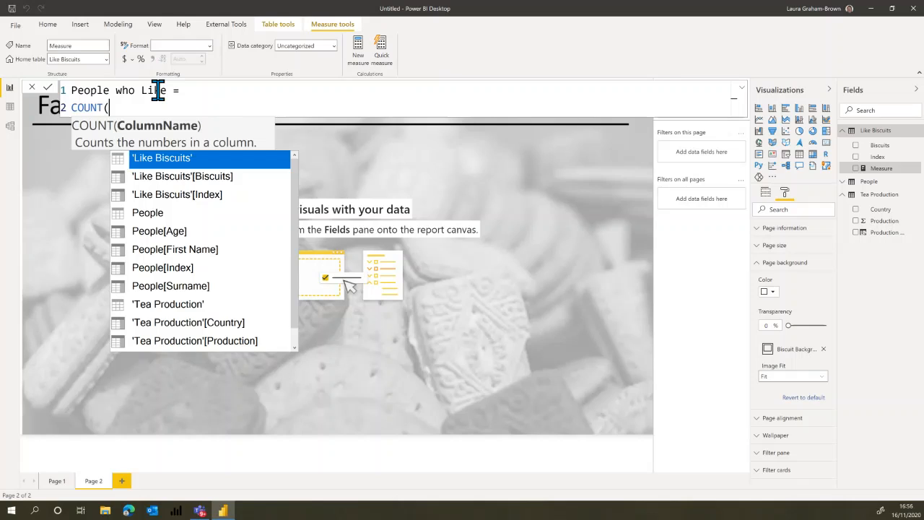
{"action": "left_click", "coordinate": [144, 196]}
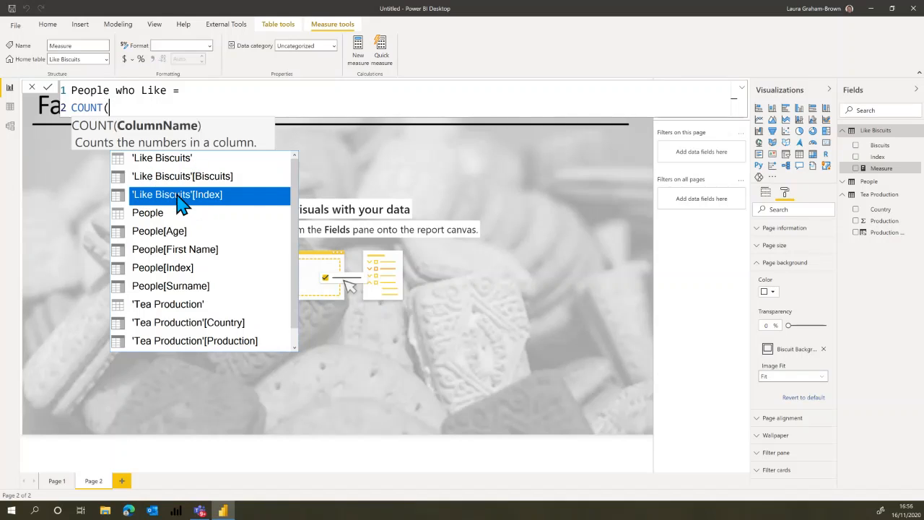
{"action": "double_click", "coordinate": [180, 206]}
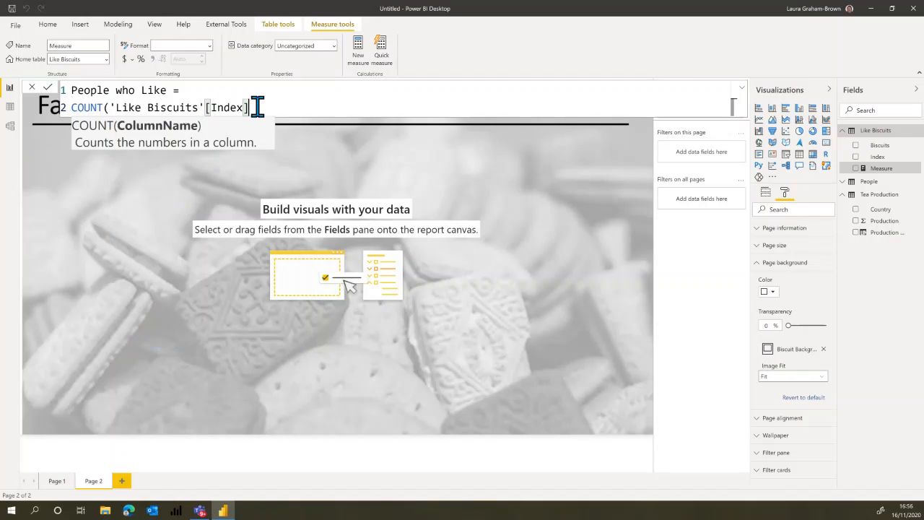
{"action": "type", "text": ")"}
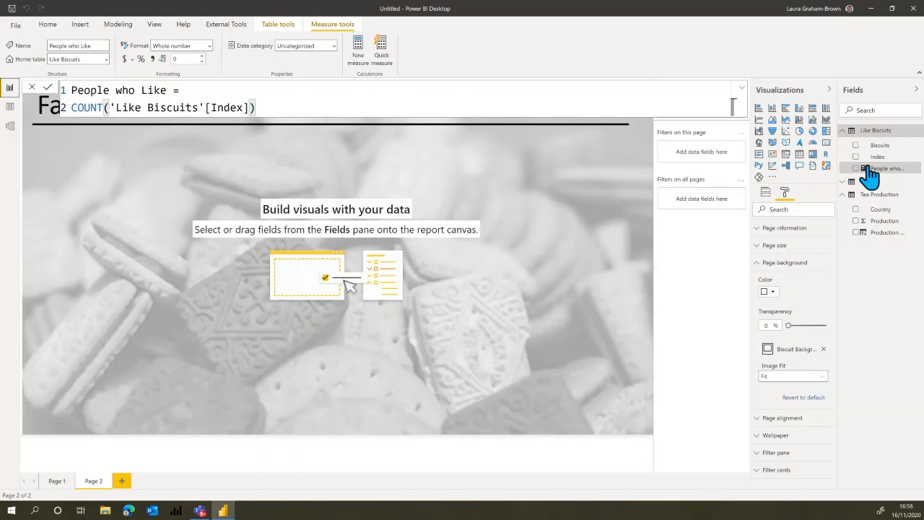
Widen the Fields pane to show full field names, and collapse and re-expand the formula bar.
{"action": "left_click_drag", "start_coordinate": [838, 177], "coordinate": [778, 196]}
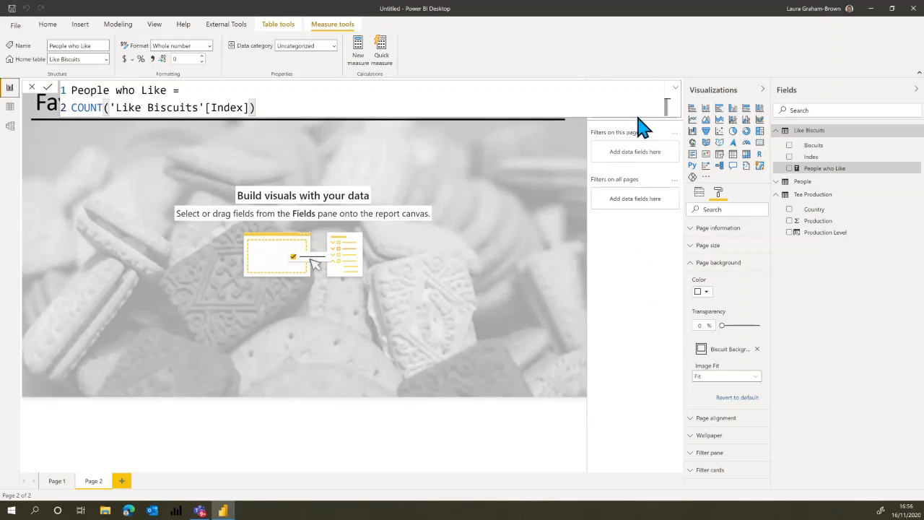
{"action": "left_click", "coordinate": [676, 92]}
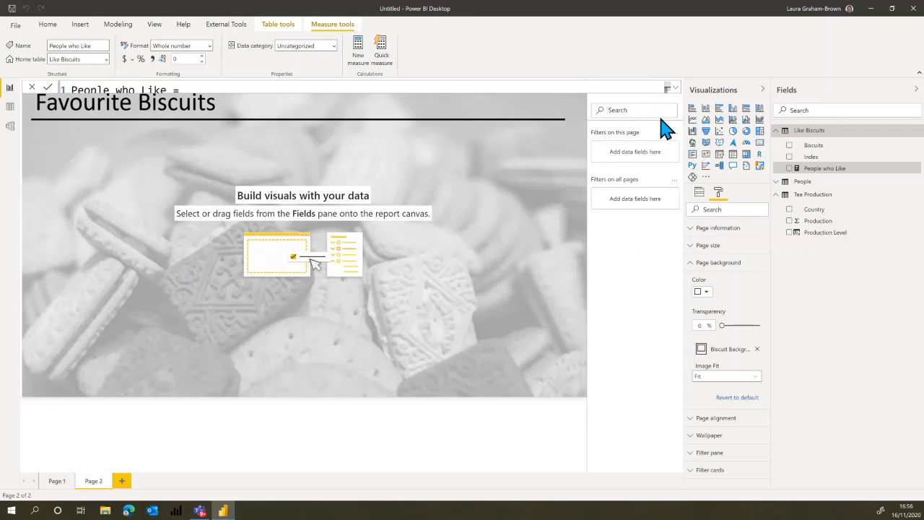
{"action": "left_click", "coordinate": [677, 92]}
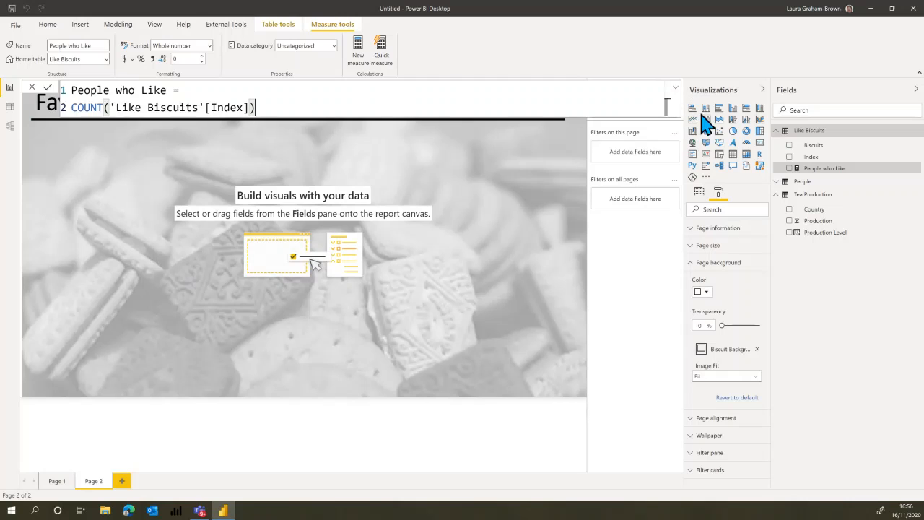
Add an enlarged stacked bar chart below the page title with Biscuits on the axis and People who Like as values.
{"action": "left_click", "coordinate": [661, 105]}
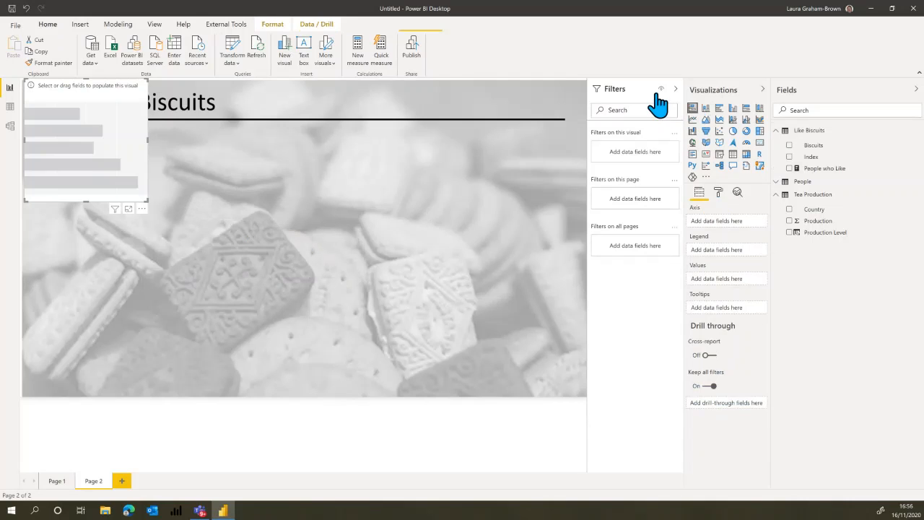
{"action": "left_click_drag", "start_coordinate": [118, 82], "coordinate": [130, 140]}
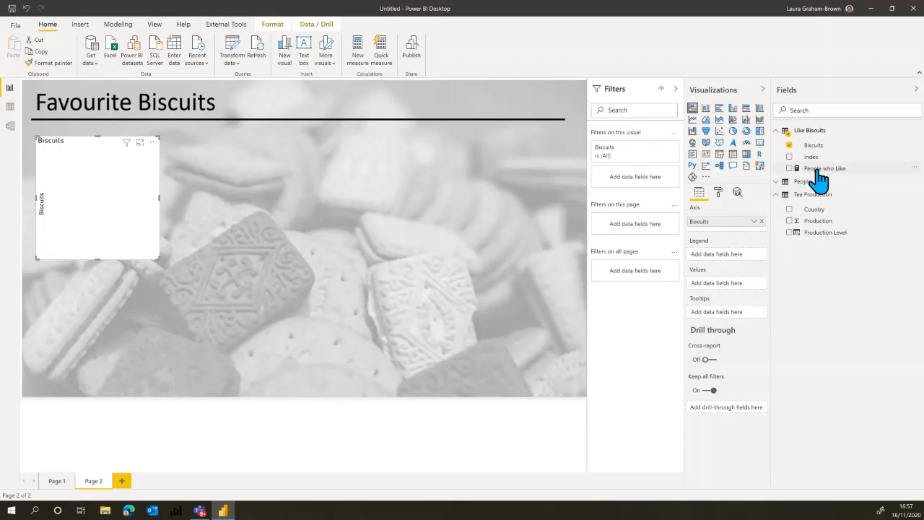
{"action": "left_click_drag", "start_coordinate": [827, 181], "coordinate": [750, 293]}
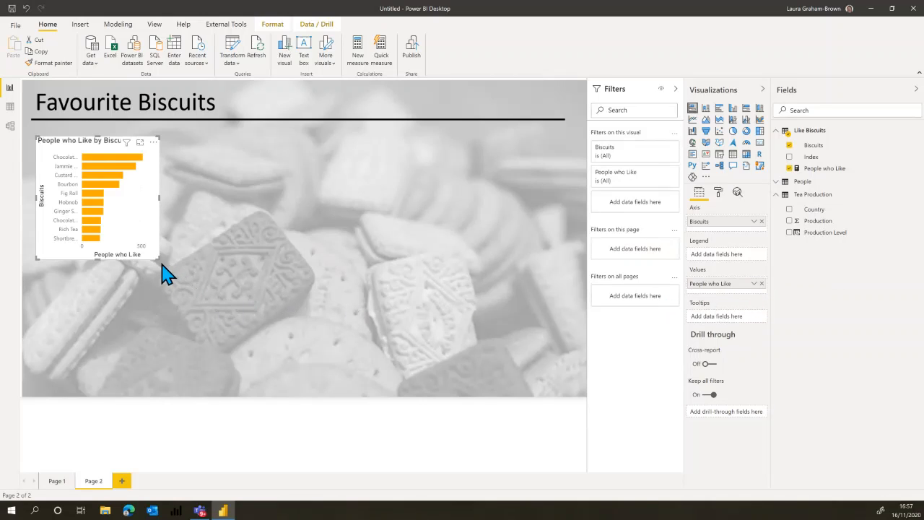
{"action": "left_click_drag", "start_coordinate": [159, 257], "coordinate": [175, 274]}
{"action": "left_click_drag", "start_coordinate": [220, 312], "coordinate": [304, 349]}
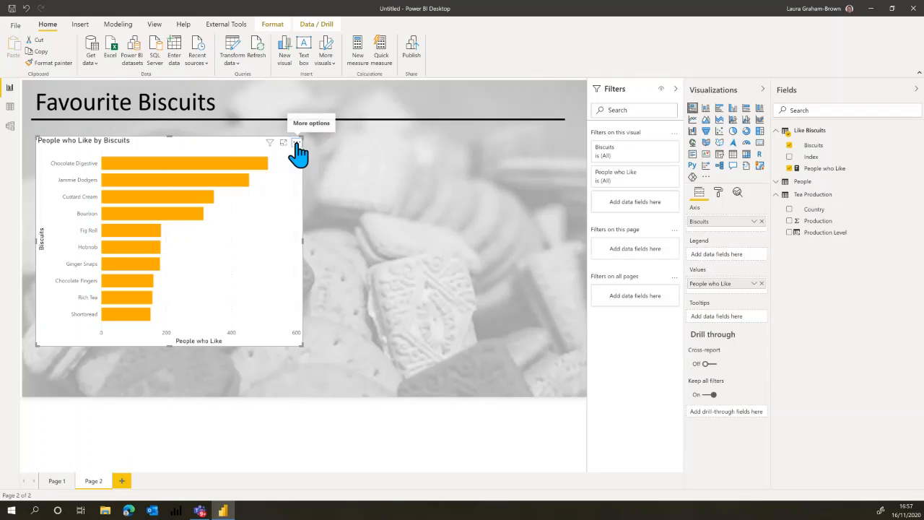
Sort the bar chart by Biscuits in ascending order.
{"action": "left_click", "coordinate": [297, 144]}
{"action": "mouse_move", "coordinate": [318, 222]}
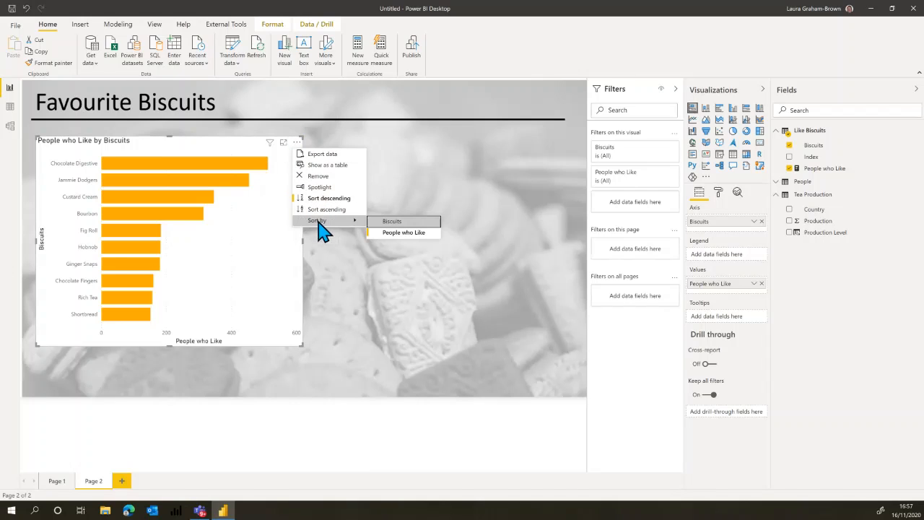
{"action": "left_click", "coordinate": [399, 233]}
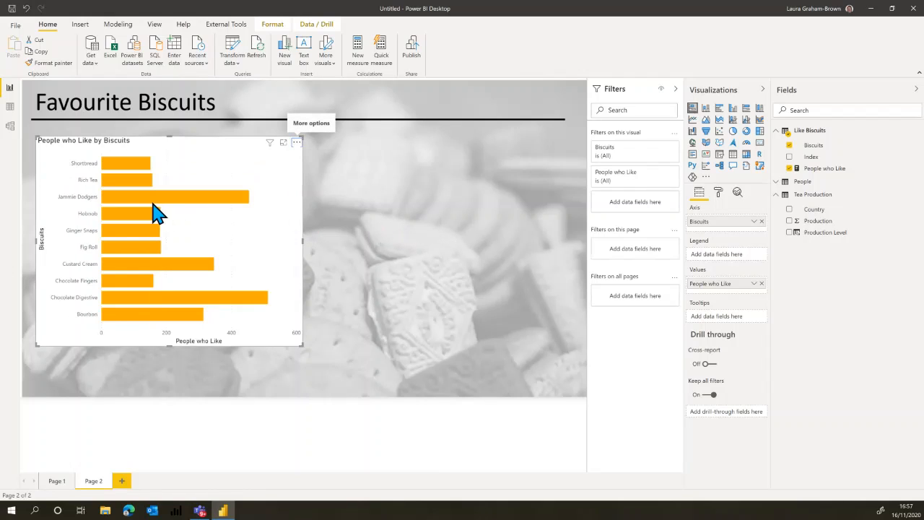
{"action": "left_click", "coordinate": [297, 143]}
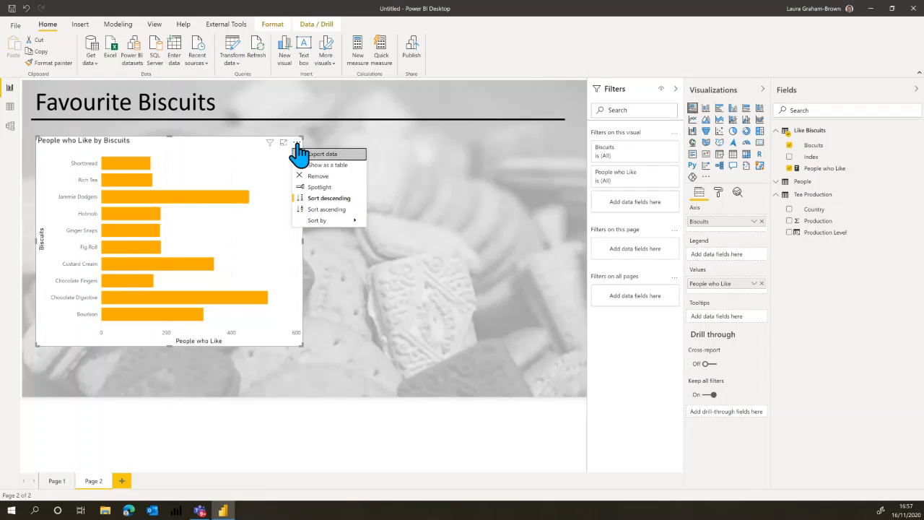
{"action": "left_click", "coordinate": [329, 210]}
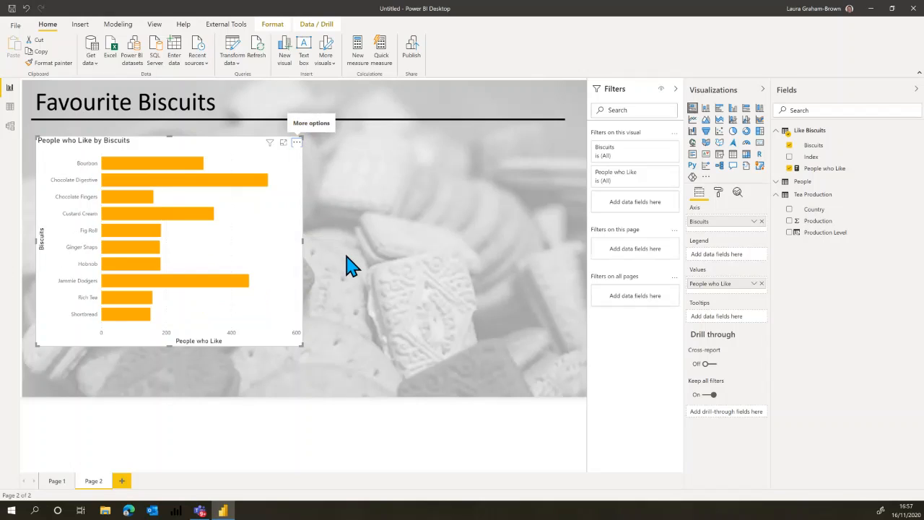
Add a small card showing the People who Like measure beside the bar chart, with a gap between them.
{"action": "left_click", "coordinate": [429, 245]}
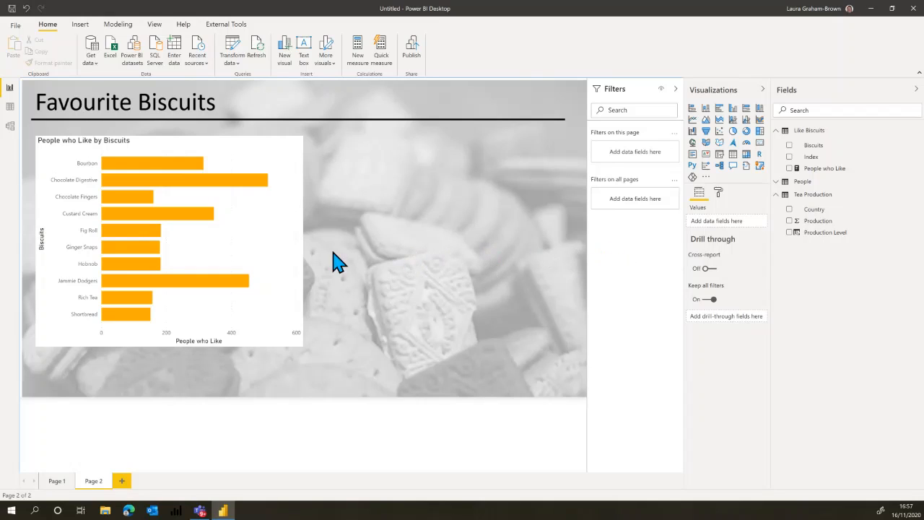
{"action": "left_click", "coordinate": [760, 143]}
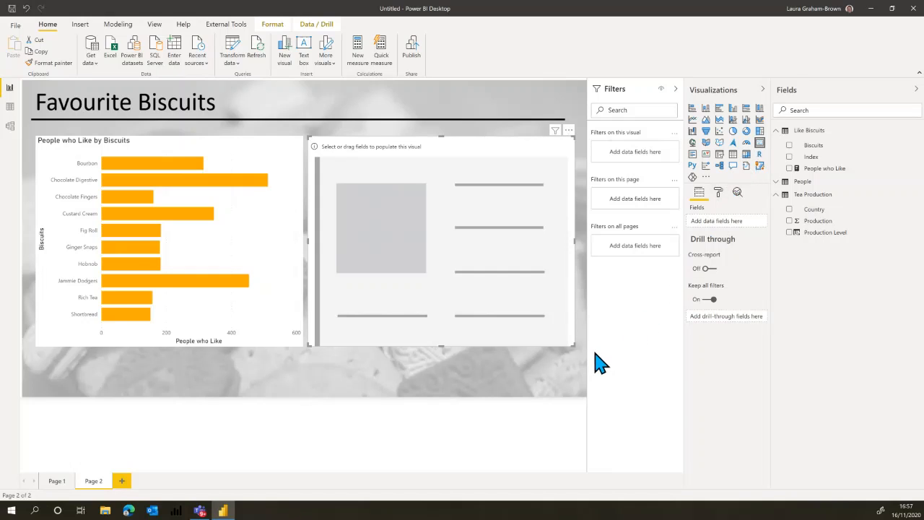
{"action": "left_click_drag", "start_coordinate": [572, 347], "coordinate": [431, 215]}
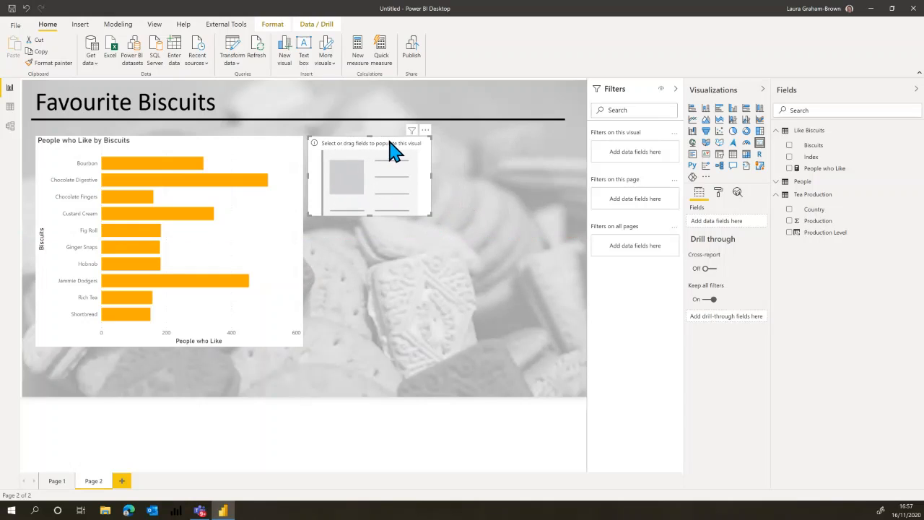
{"action": "left_click_drag", "start_coordinate": [390, 144], "coordinate": [426, 149]}
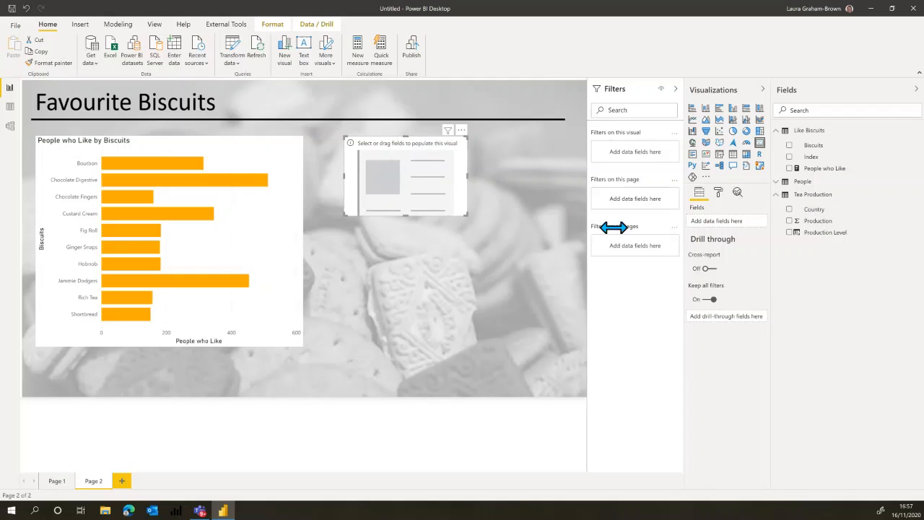
{"action": "left_click", "coordinate": [790, 170]}
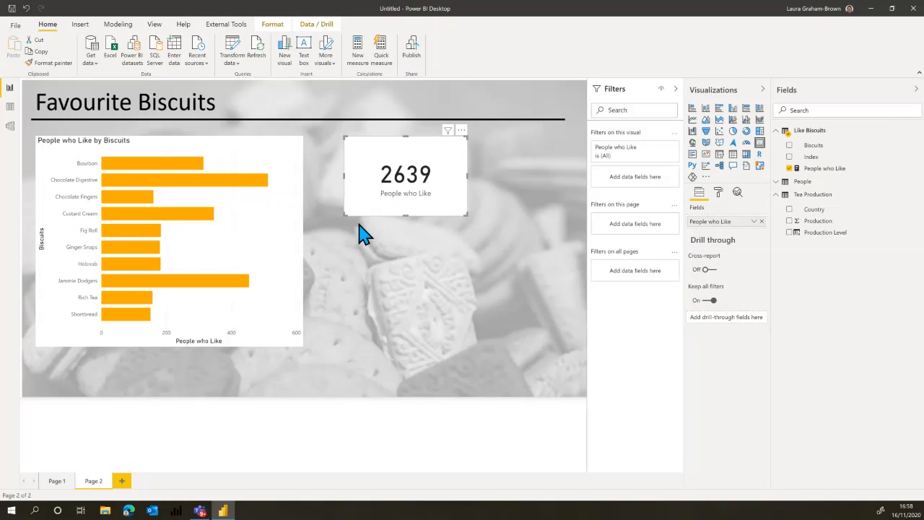
Create a measure People = DISTINCTCOUNT('Like Biscuits'[Index]) in the Like Biscuits table.
{"action": "left_click", "coordinate": [386, 303]}
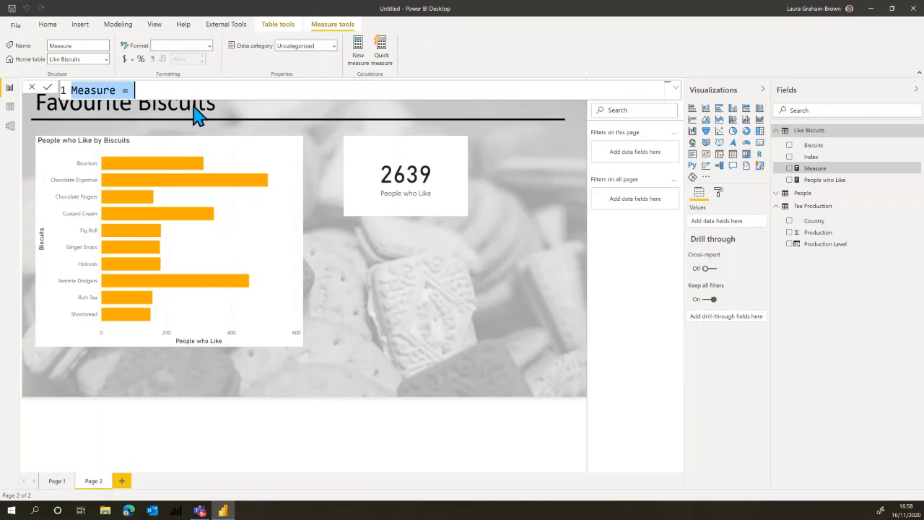
{"action": "left_click", "coordinate": [114, 89]}
{"action": "double_click", "coordinate": [87, 89]}
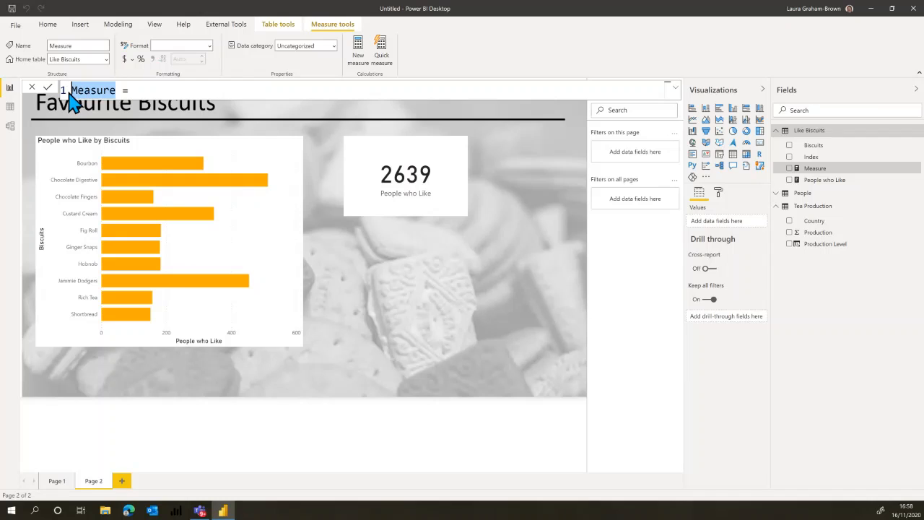
{"action": "type", "text": "People"}
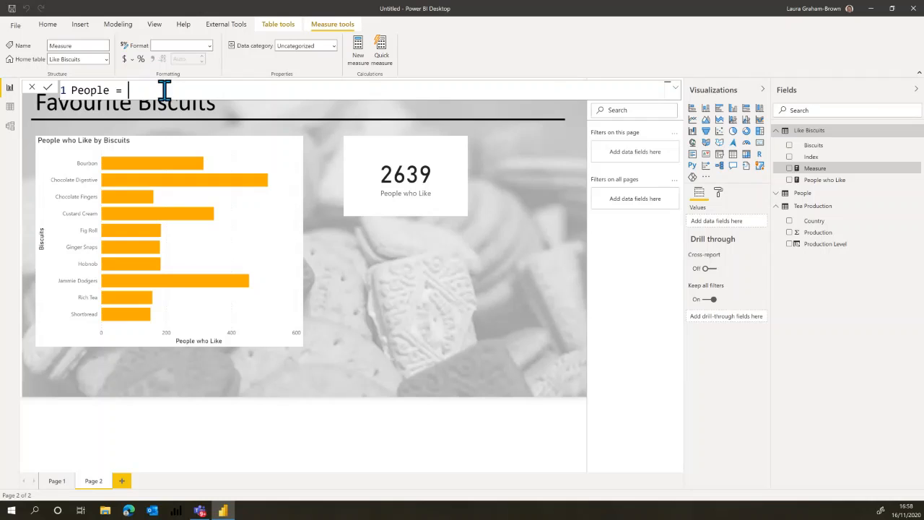
{"action": "type", "text": "coun"}
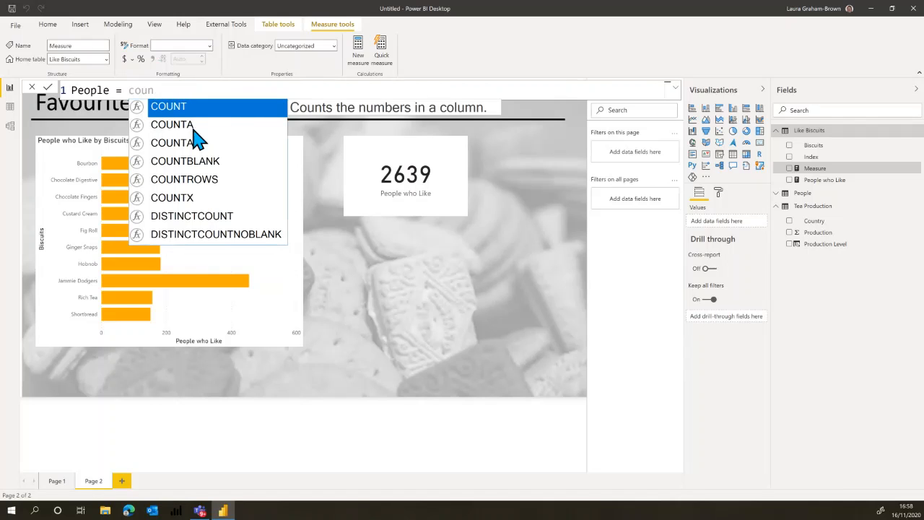
{"action": "left_click", "coordinate": [186, 217]}
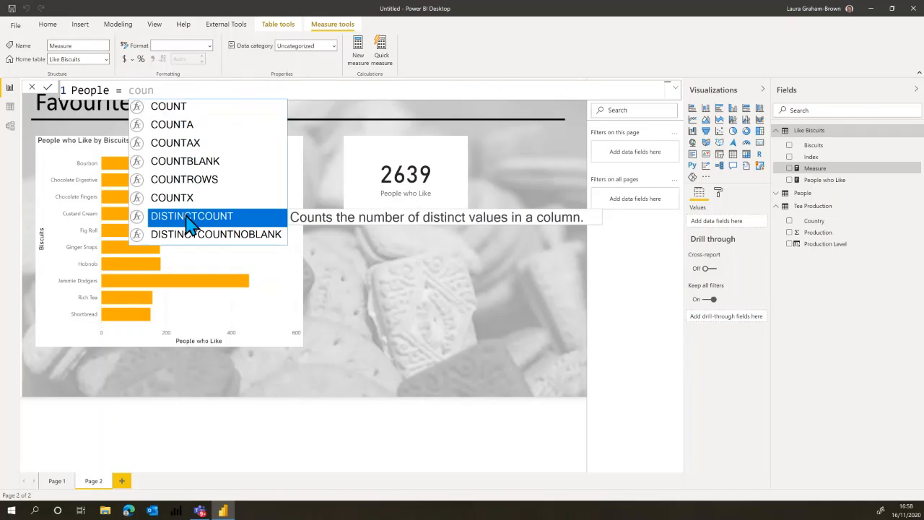
{"action": "key", "text": "Tab"}
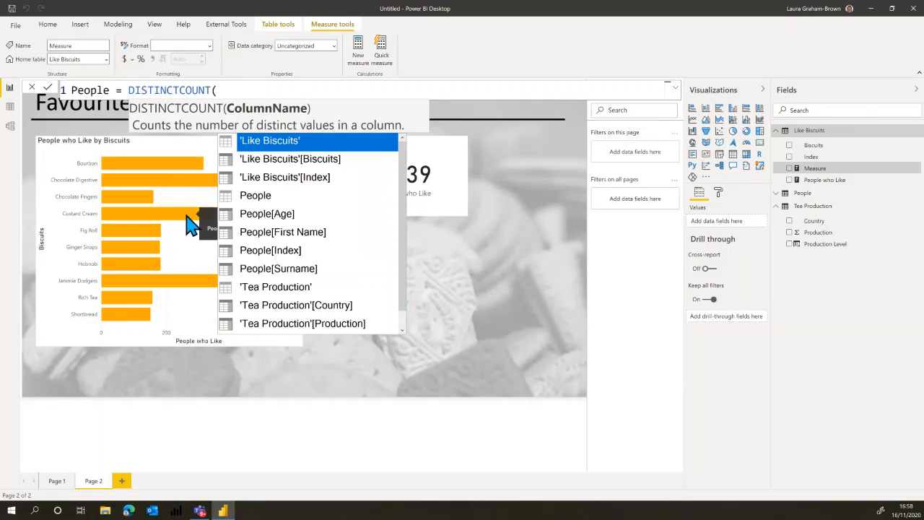
{"action": "left_click", "coordinate": [252, 181]}
{"action": "double_click", "coordinate": [277, 188]}
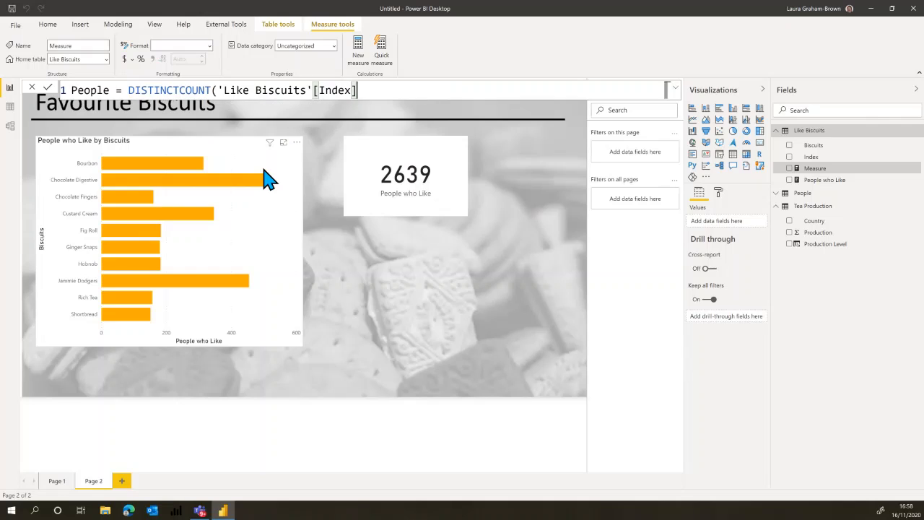
{"action": "type", "text": ")"}
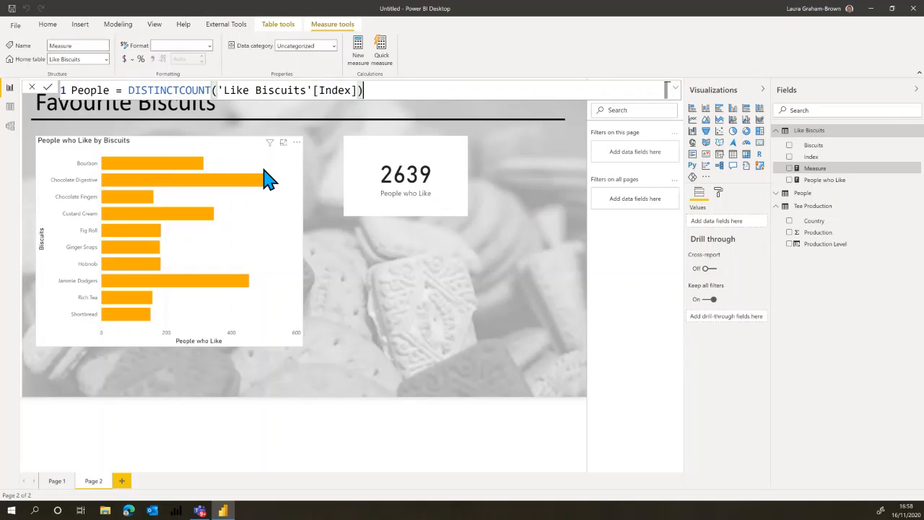
{"action": "key", "text": "Return"}
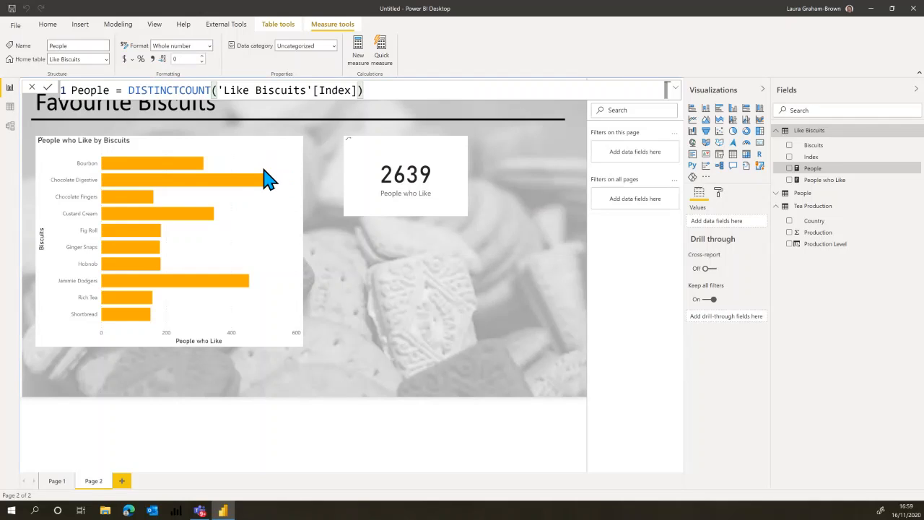
Add a card showing the People measure beneath the People who Like card, shortened and separated from it by a small gap.
{"action": "left_click", "coordinate": [759, 143]}
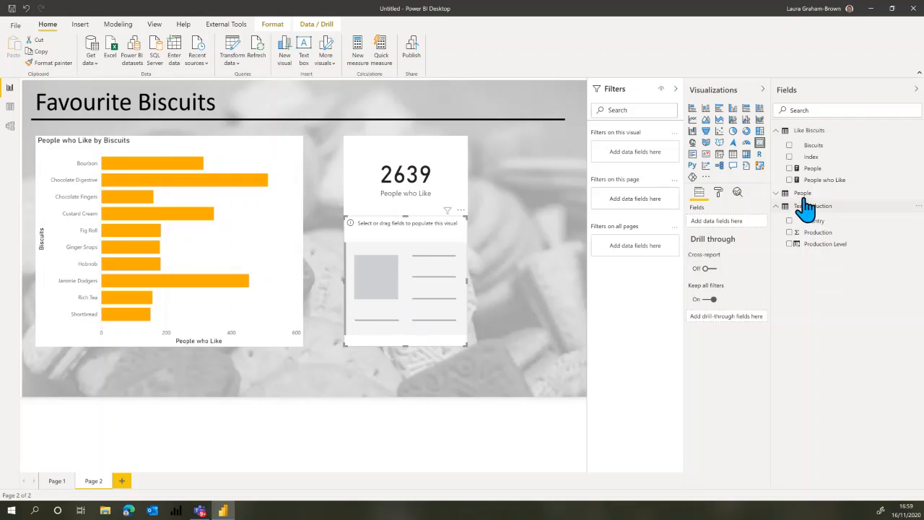
{"action": "left_click", "coordinate": [790, 168]}
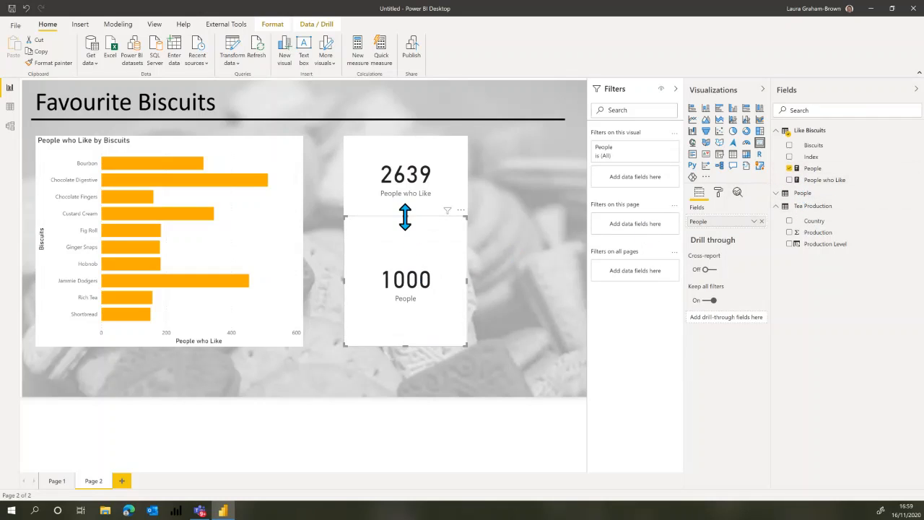
{"action": "left_click_drag", "start_coordinate": [407, 220], "coordinate": [407, 230]}
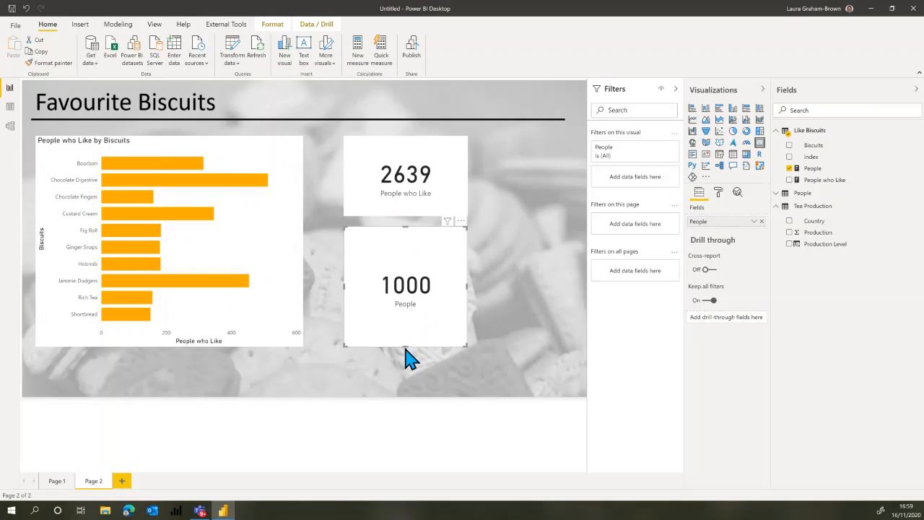
{"action": "left_click_drag", "start_coordinate": [407, 344], "coordinate": [408, 302]}
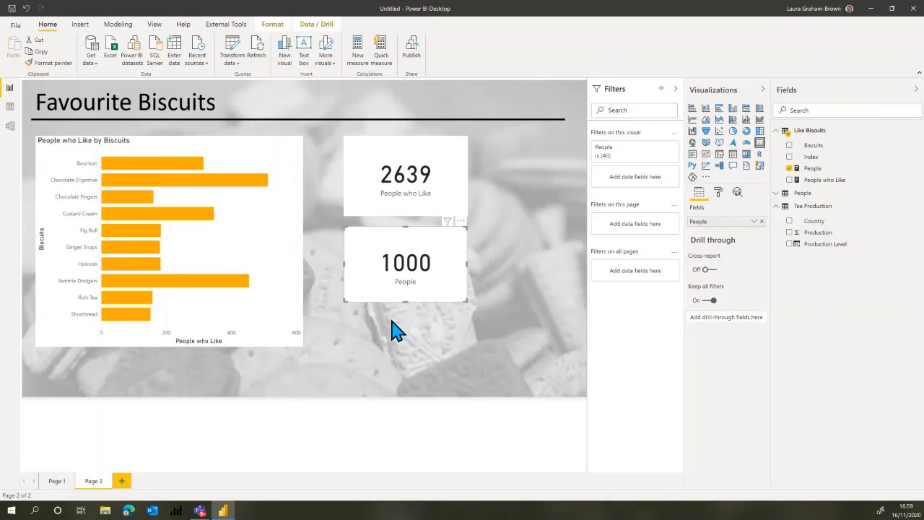
Cross-filter the cards by Jammie Dodgers plus Chocolate Digestive, and by Chocolate Fingers plus Custard Cream, comparing both counts, and clear the selection.
{"action": "left_click", "coordinate": [124, 281]}
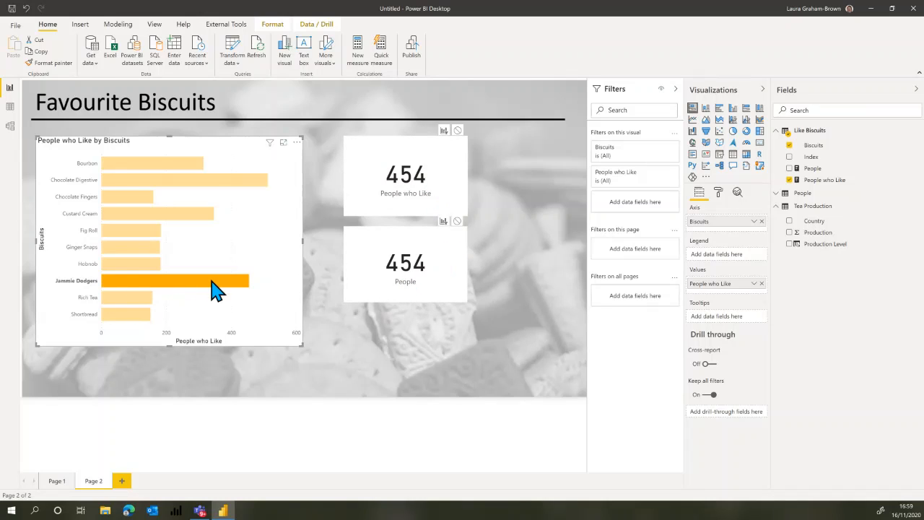
{"action": "mouse_move", "coordinate": [221, 287]}
{"action": "left_click", "coordinate": [226, 181], "text": "ctrl"}
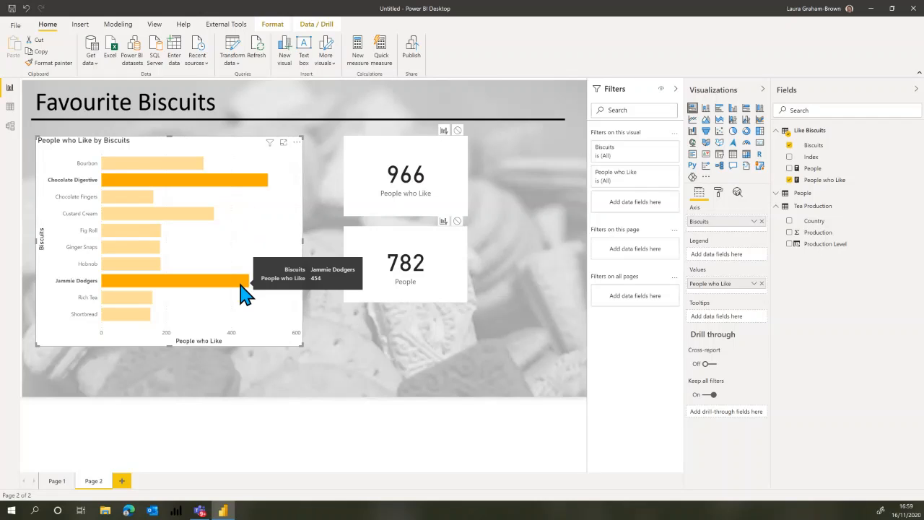
{"action": "left_click", "coordinate": [120, 197]}
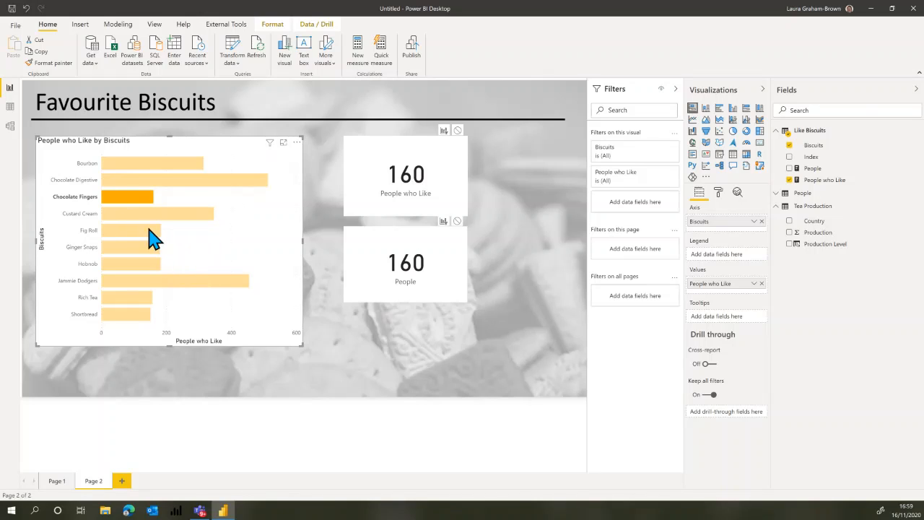
{"action": "left_click", "coordinate": [158, 213], "text": "ctrl"}
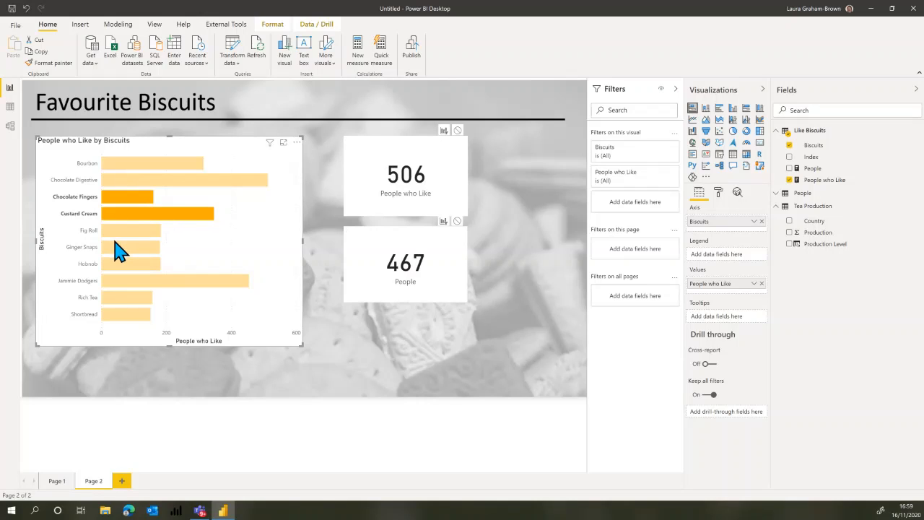
{"action": "left_click", "coordinate": [139, 213], "text": "ctrl"}
{"action": "left_click", "coordinate": [139, 208]}
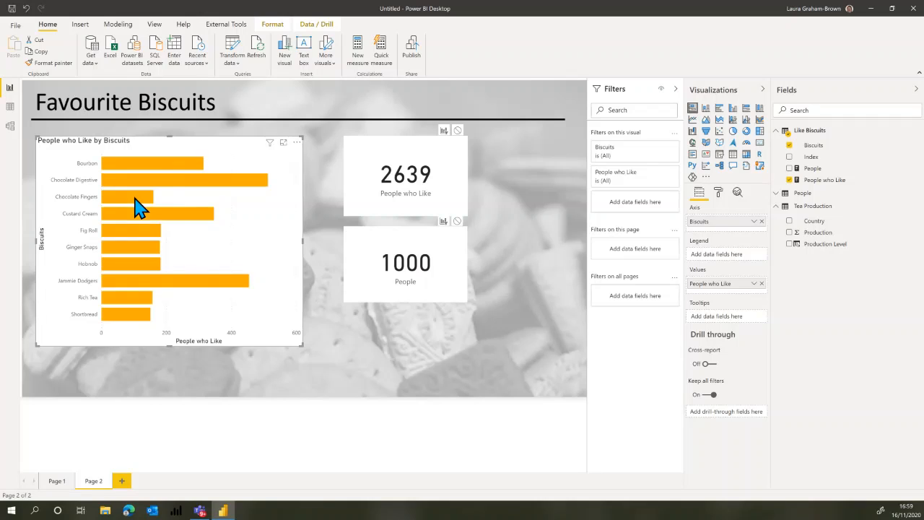
Add a slicer on the Age field of the People table beneath the People card and widen it.
{"action": "left_click", "coordinate": [368, 346]}
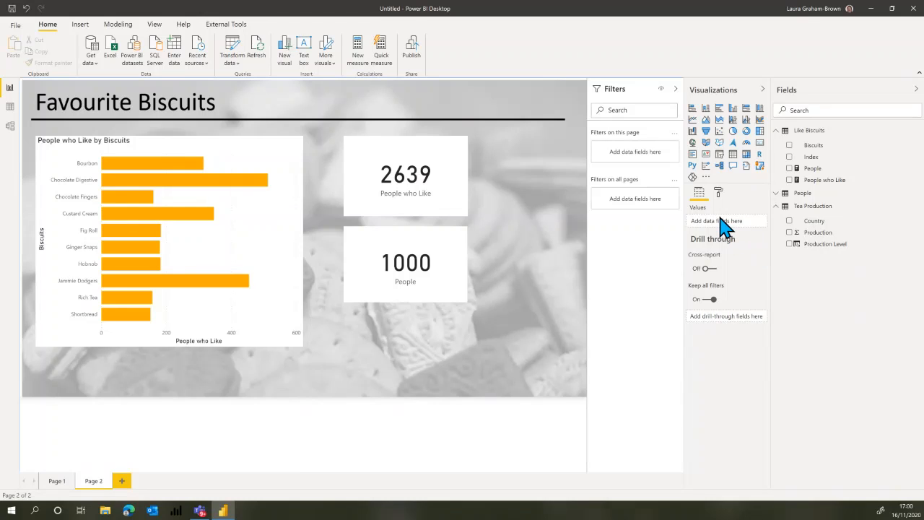
{"action": "left_click", "coordinate": [720, 155]}
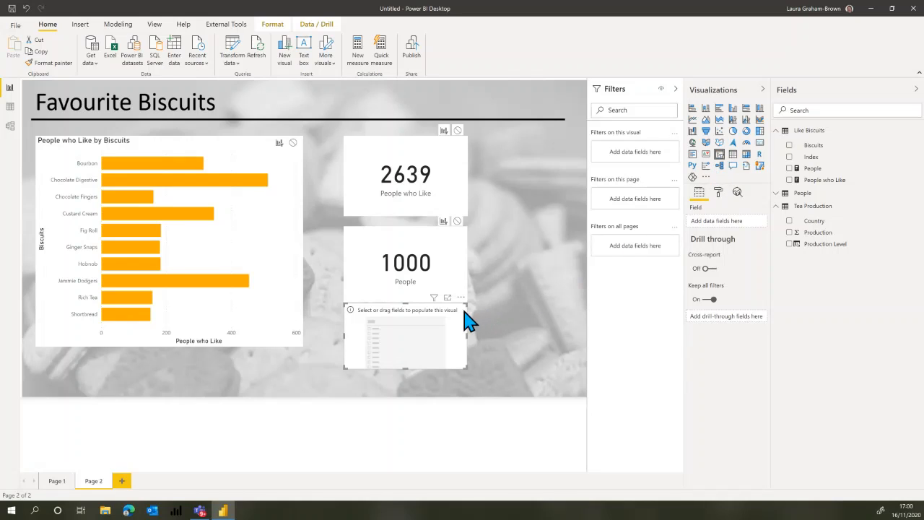
{"action": "left_click_drag", "start_coordinate": [466, 304], "coordinate": [471, 316]}
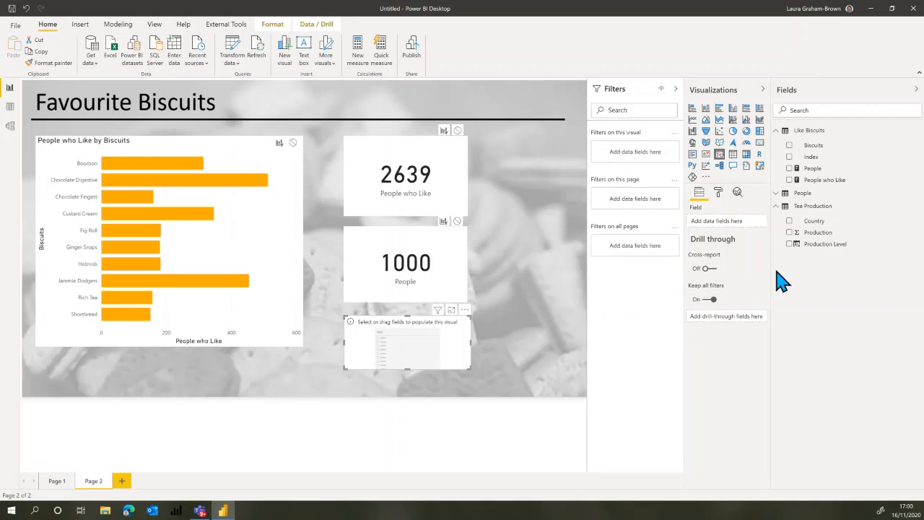
{"action": "left_click", "coordinate": [778, 193]}
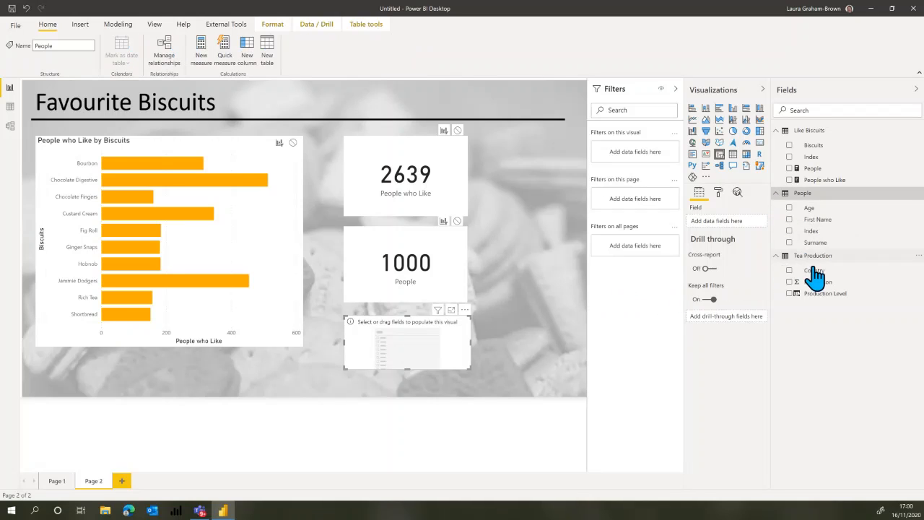
{"action": "left_click", "coordinate": [798, 210]}
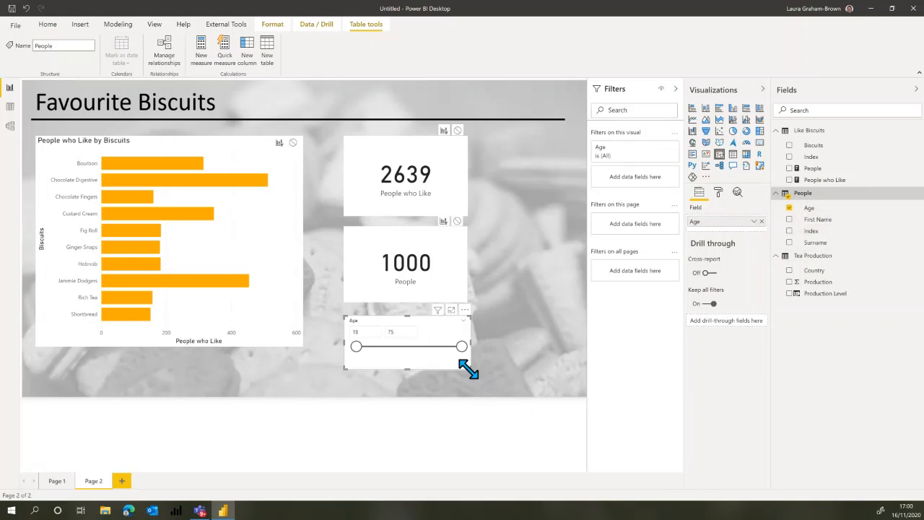
{"action": "left_click_drag", "start_coordinate": [470, 368], "coordinate": [534, 374]}
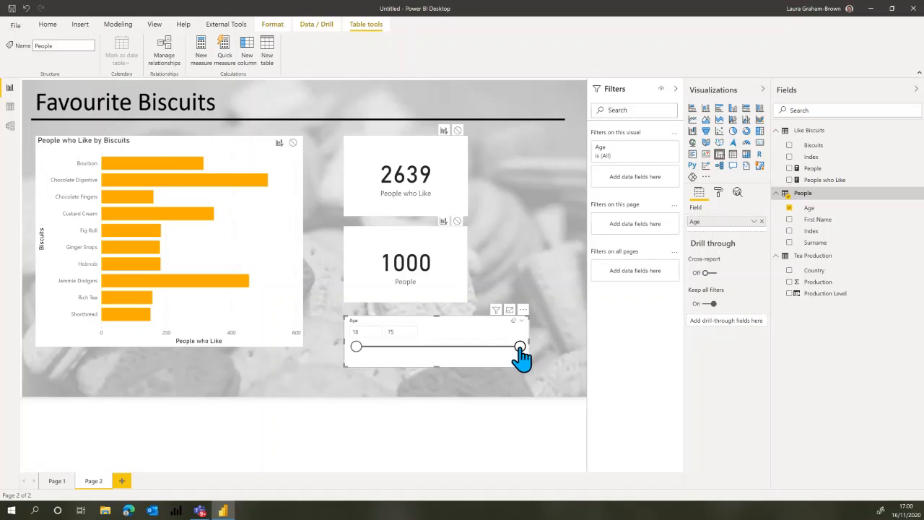
Test the Age slicer with the ranges 18 to 30, 66 to 75 and 56 to 75, comparing the biscuit chart and cards.
{"action": "left_click_drag", "start_coordinate": [520, 347], "coordinate": [391, 348]}
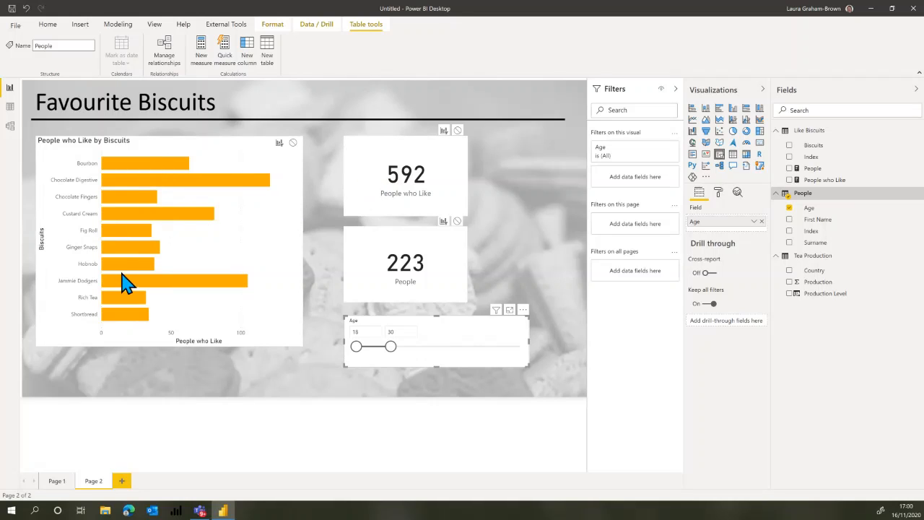
{"action": "mouse_move", "coordinate": [124, 323]}
{"action": "left_click_drag", "start_coordinate": [391, 348], "coordinate": [520, 347]}
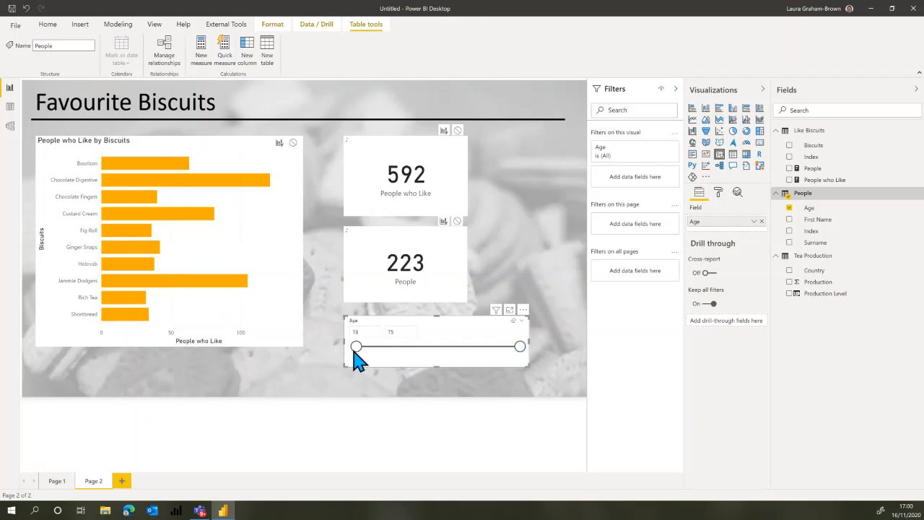
{"action": "left_click_drag", "start_coordinate": [356, 347], "coordinate": [494, 353]}
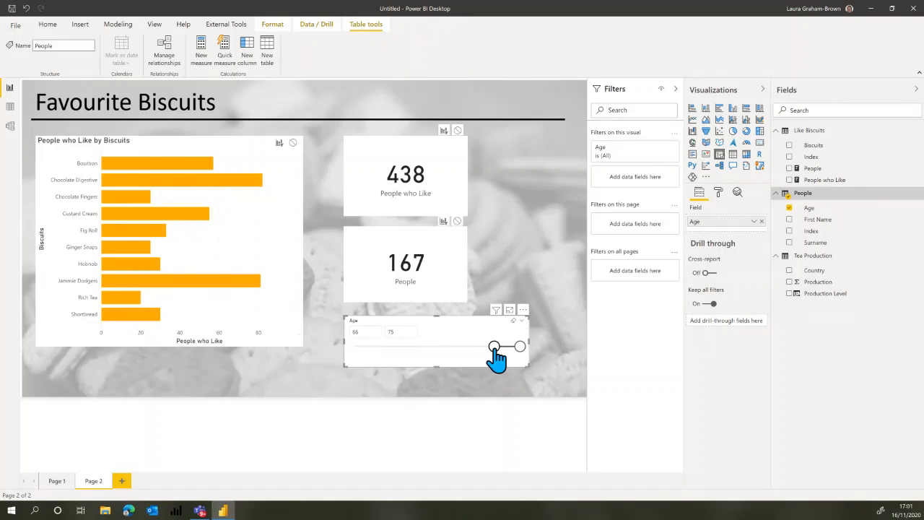
{"action": "left_click_drag", "start_coordinate": [495, 347], "coordinate": [467, 350]}
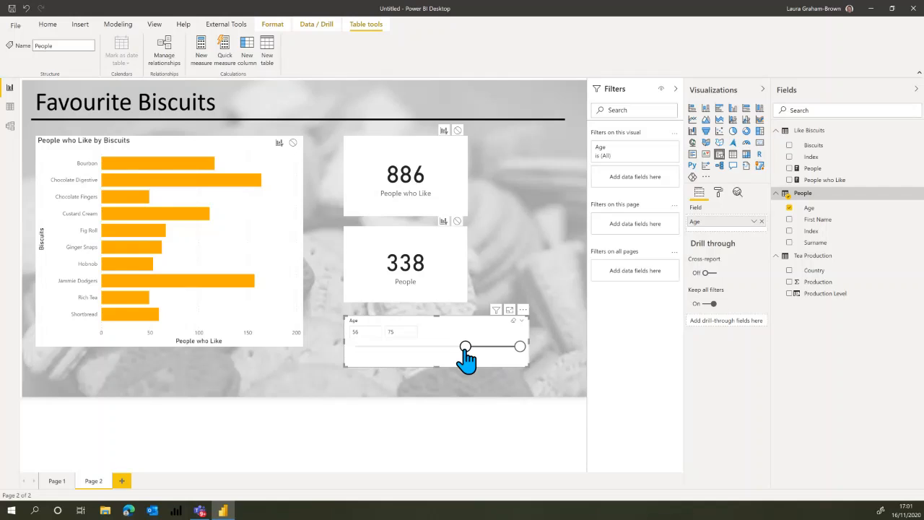
{"action": "left_click", "coordinate": [541, 262]}
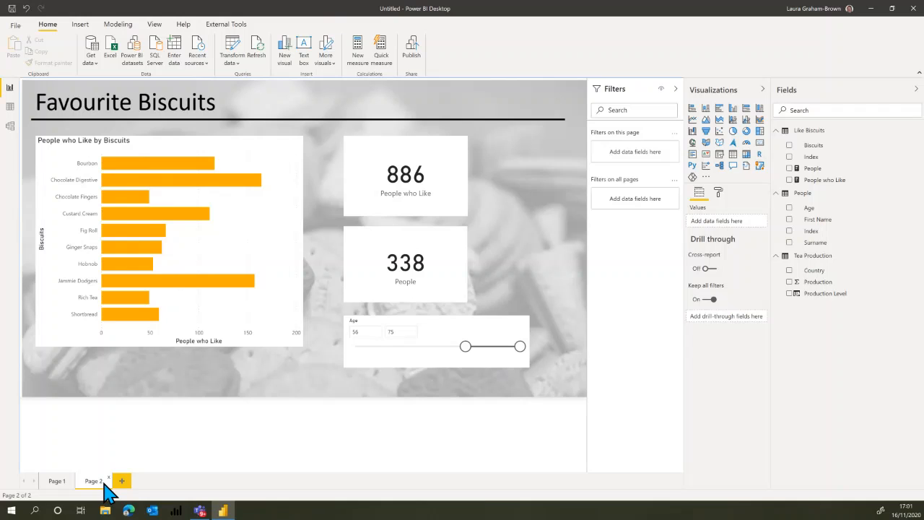
Rename Page 1 as Tea and Page 2 as Biscuits.
{"action": "left_click", "coordinate": [56, 481]}
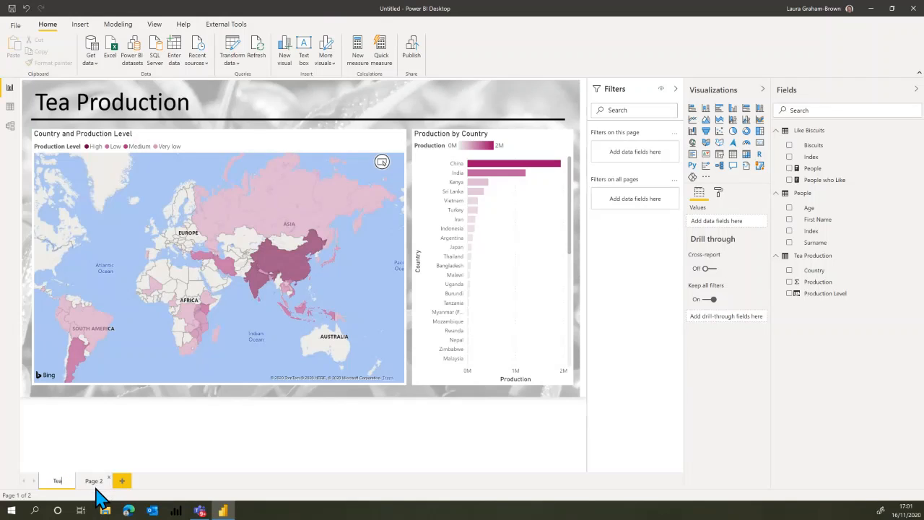
{"action": "key", "text": "Return"}
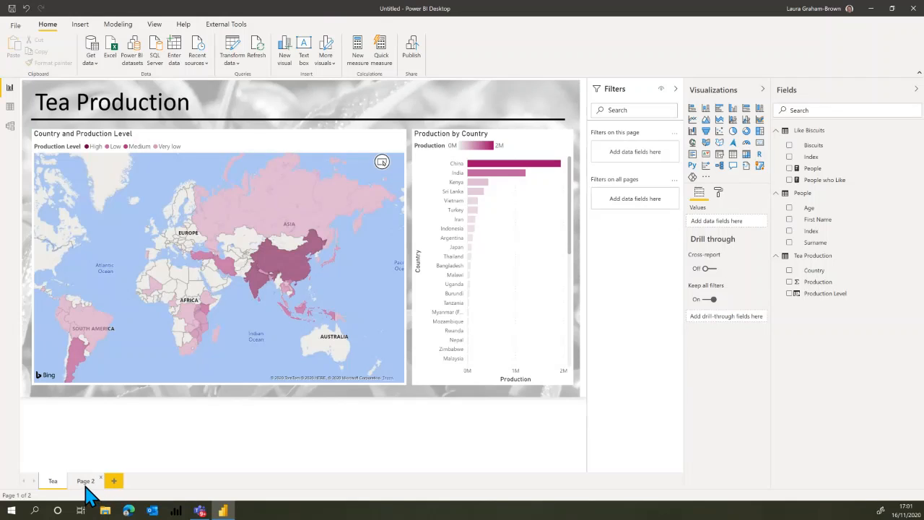
{"action": "left_click", "coordinate": [85, 481]}
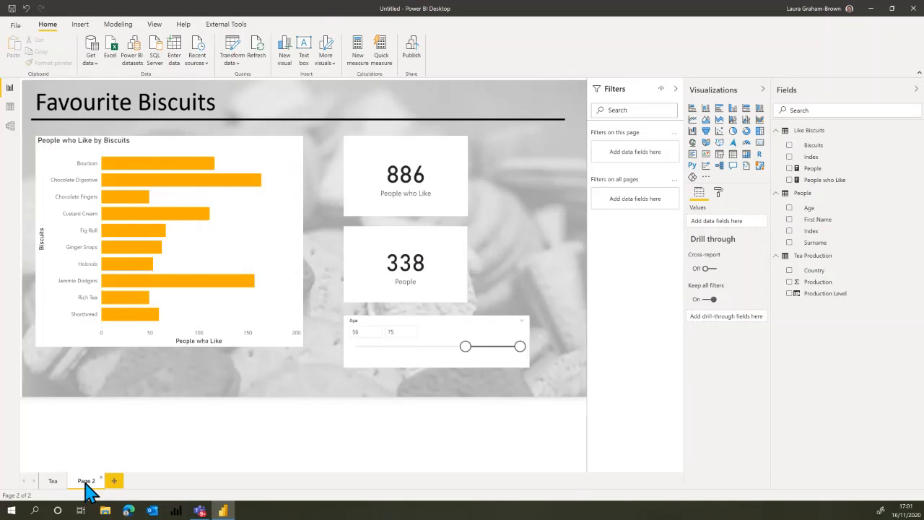
{"action": "double_click", "coordinate": [86, 481]}
{"action": "left_click", "coordinate": [53, 482]}
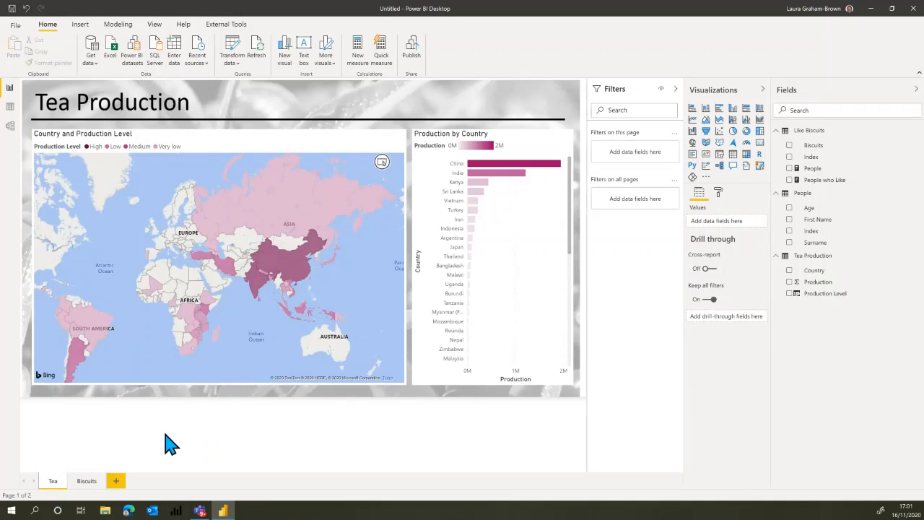
Reset the Age slicer on the Biscuits page to the full range of 18 to 75.
{"action": "left_click", "coordinate": [88, 482]}
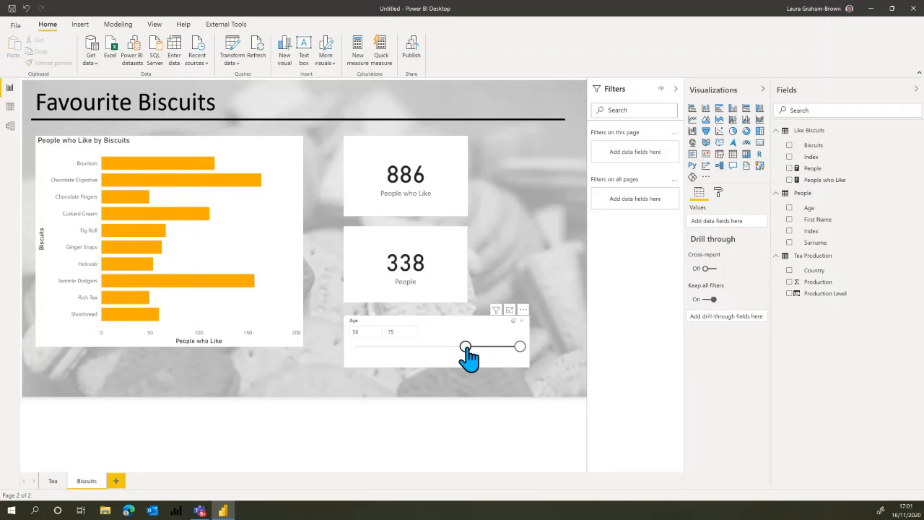
{"action": "left_click_drag", "start_coordinate": [465, 347], "coordinate": [310, 366]}
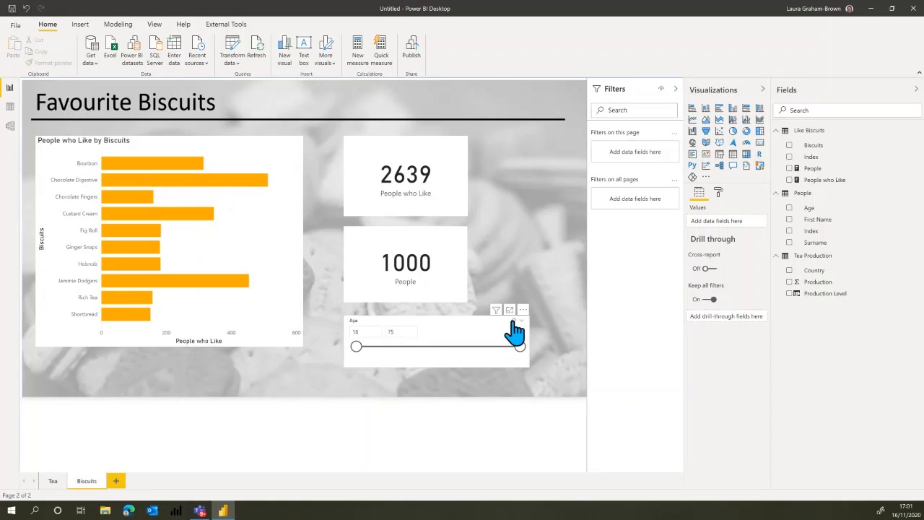
{"action": "left_click", "coordinate": [324, 392]}
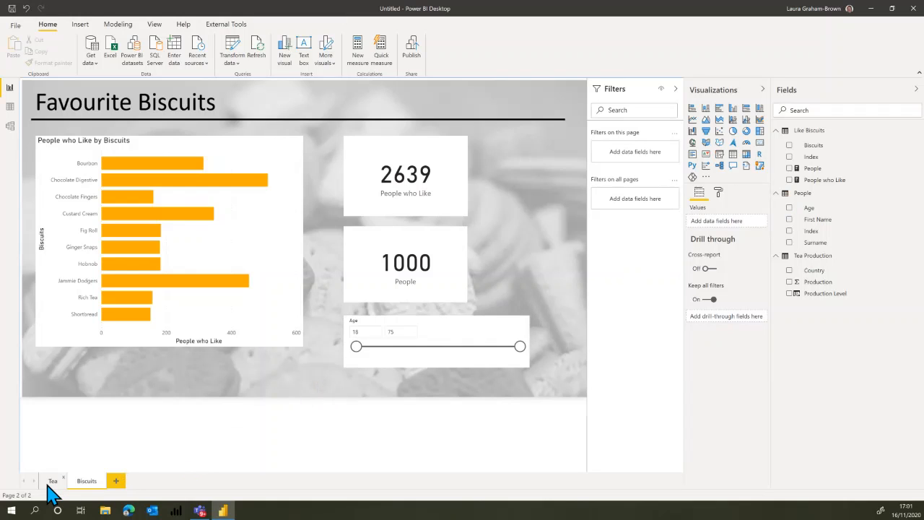
Return to the Tea page, save the report as Tea in the Tea and Biscuits folder, and publish it to the Alpha workspace.
{"action": "left_click", "coordinate": [49, 485]}
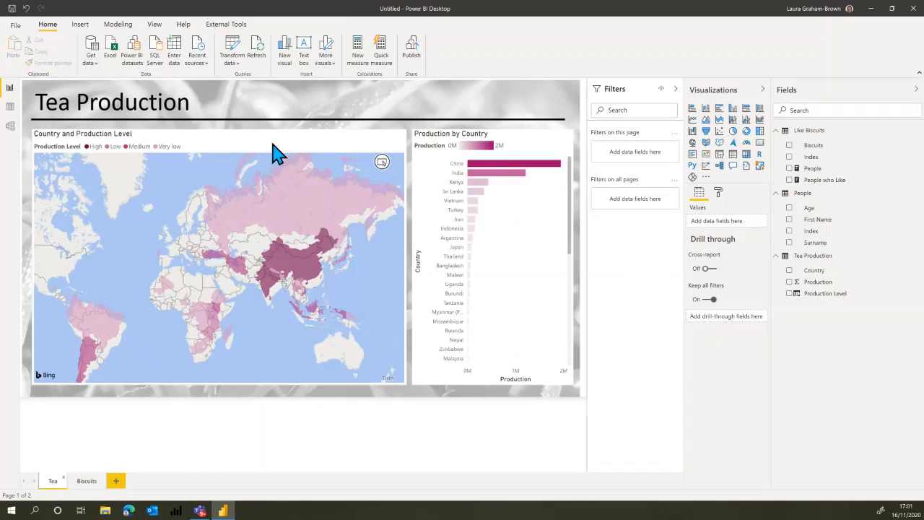
{"action": "key", "text": "ctrl+s"}
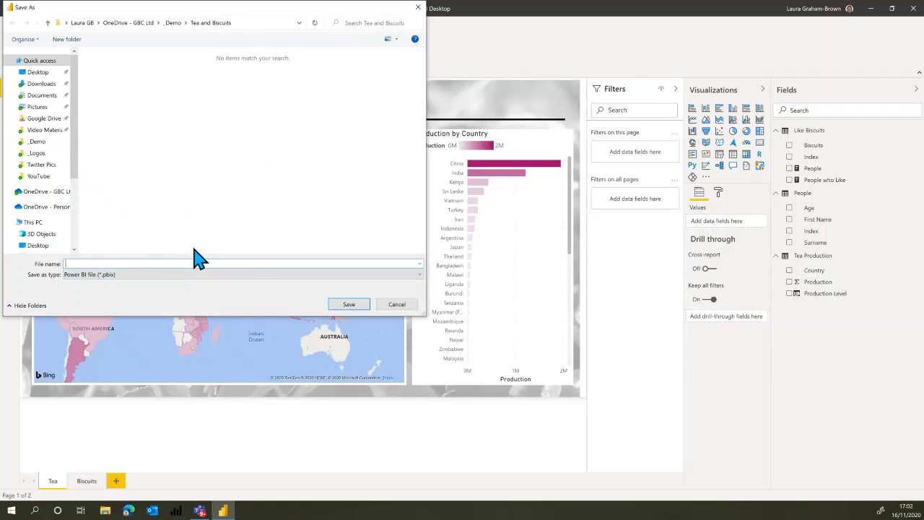
{"action": "type", "text": "Tea"}
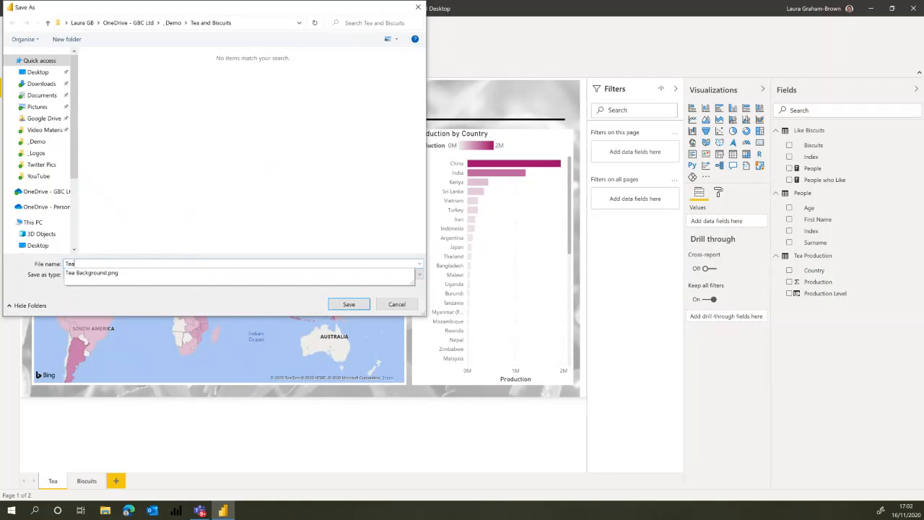
{"action": "left_click", "coordinate": [344, 304]}
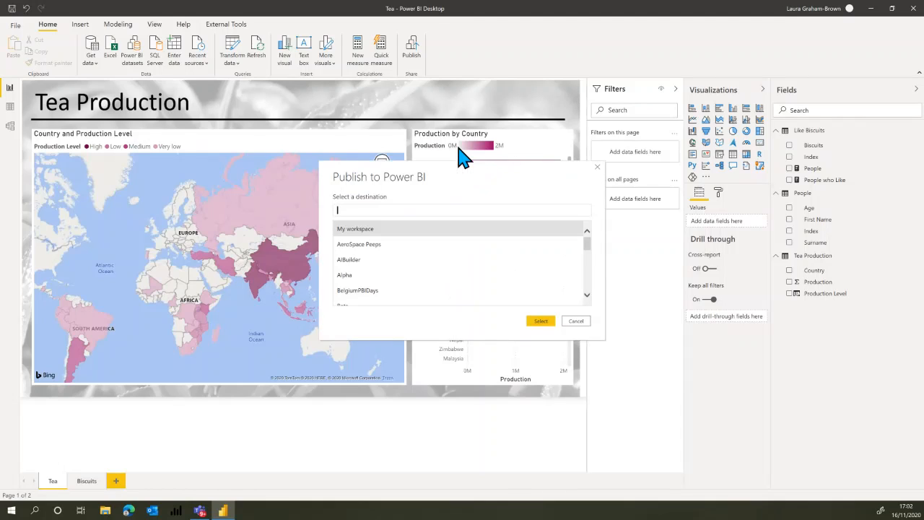
{"action": "left_click", "coordinate": [353, 276]}
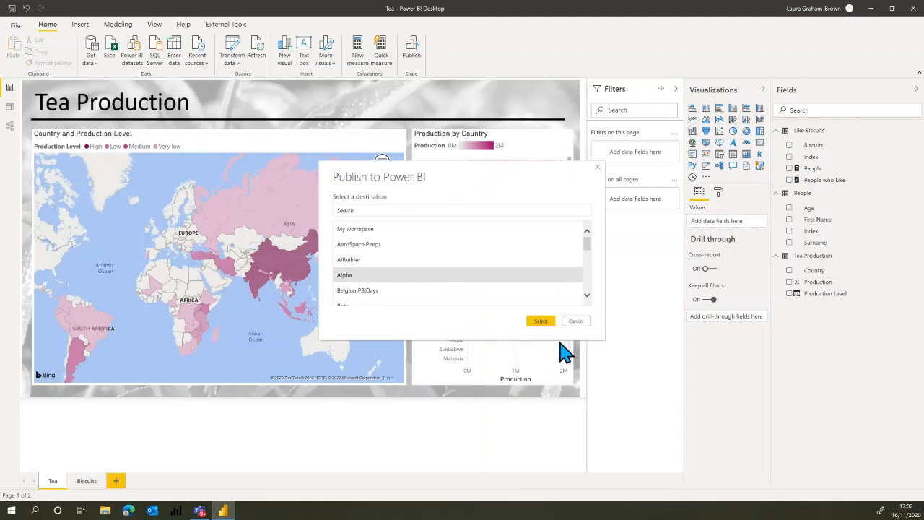
{"action": "left_click", "coordinate": [542, 322]}
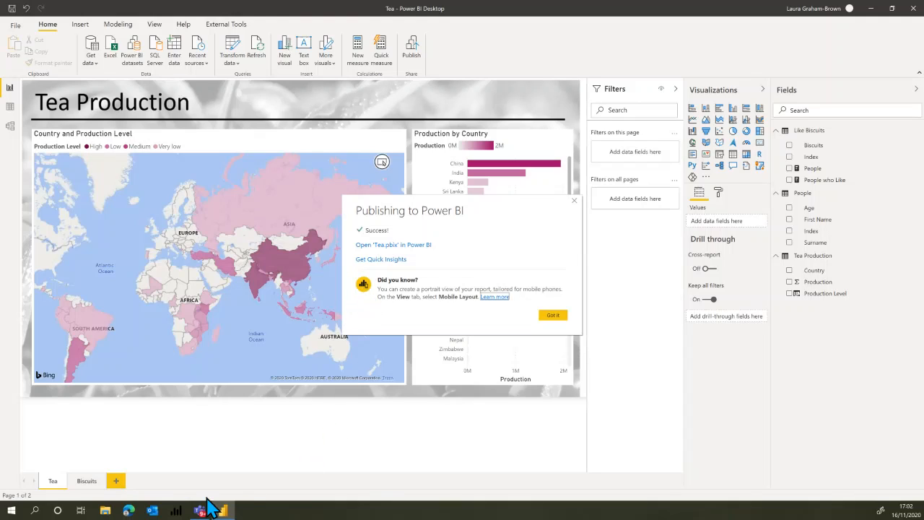
Switch to the Edge browser, go to office.com and open the Power BI service from the Office home page.
{"action": "left_click", "coordinate": [128, 511]}
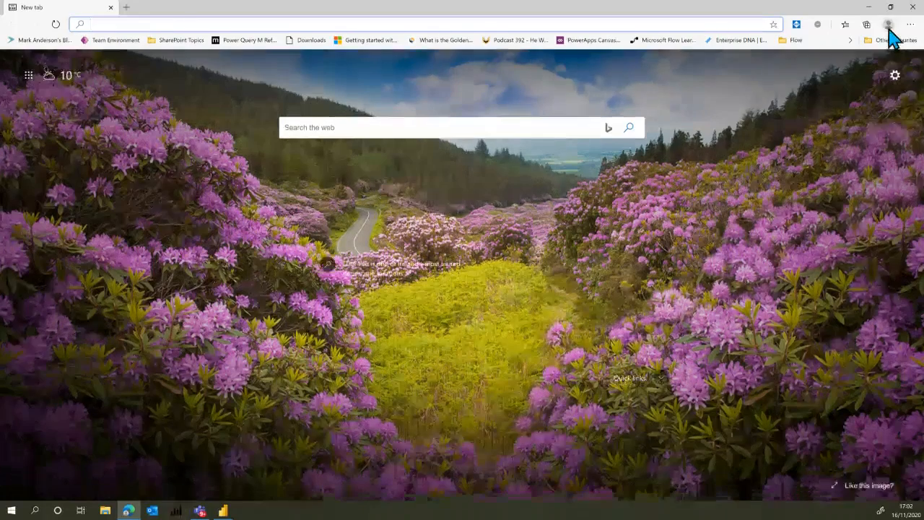
{"action": "left_click", "coordinate": [889, 27]}
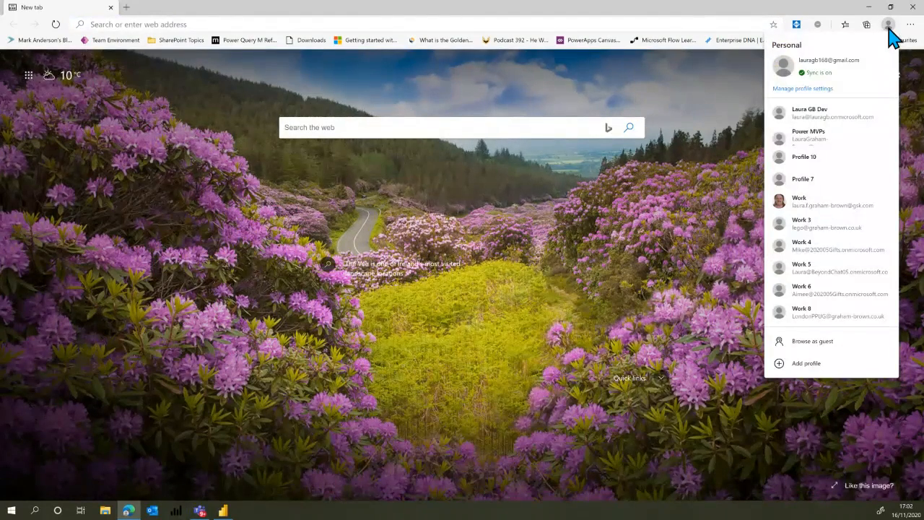
{"action": "left_click", "coordinate": [412, 23]}
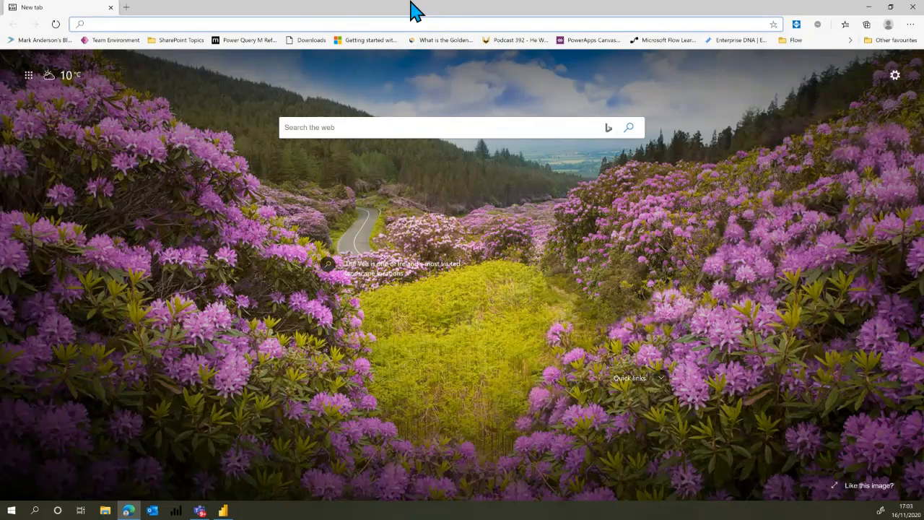
{"action": "type", "text": "off"}
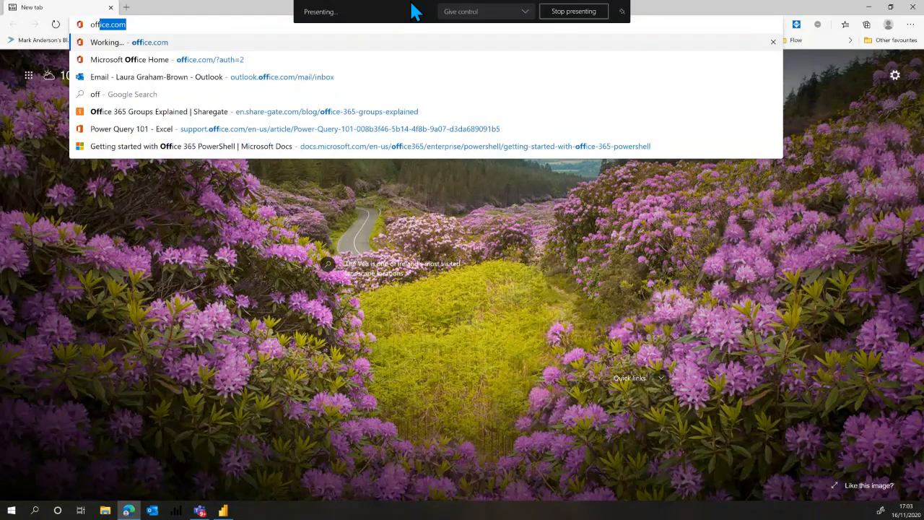
{"action": "key", "text": "Return"}
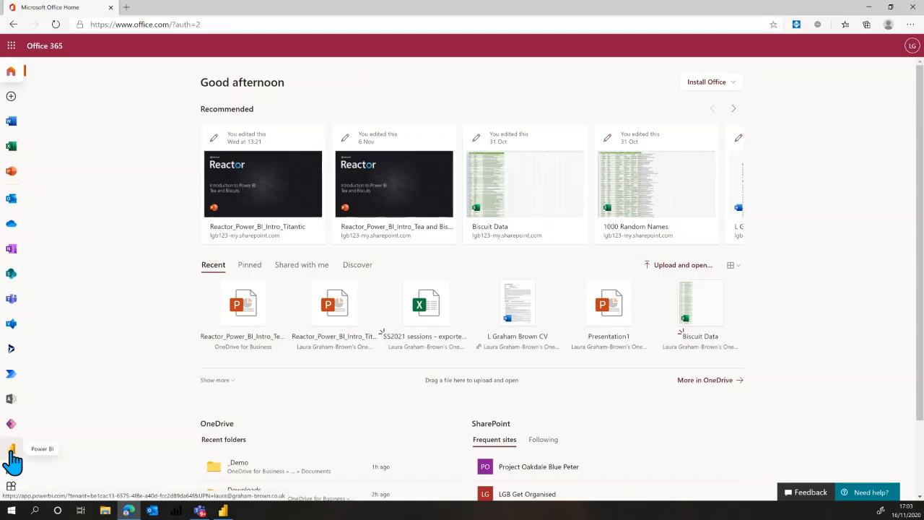
{"action": "left_click", "coordinate": [12, 451]}
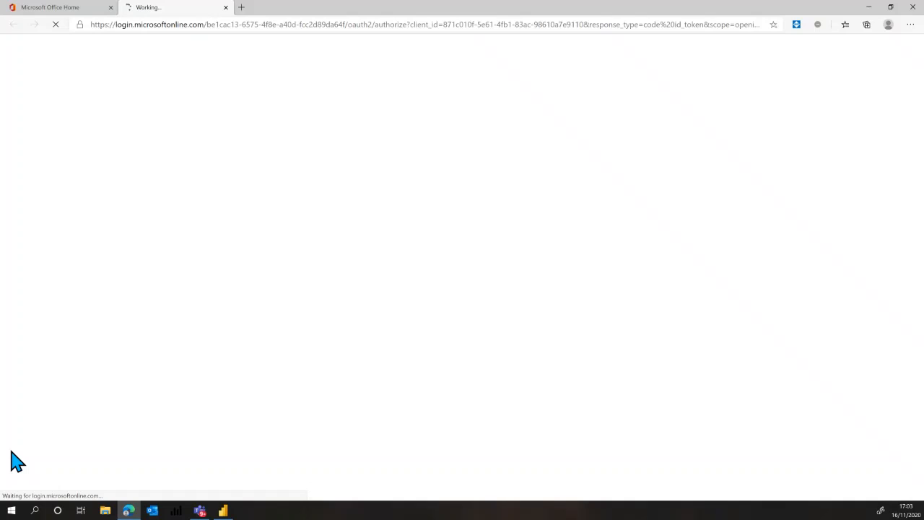
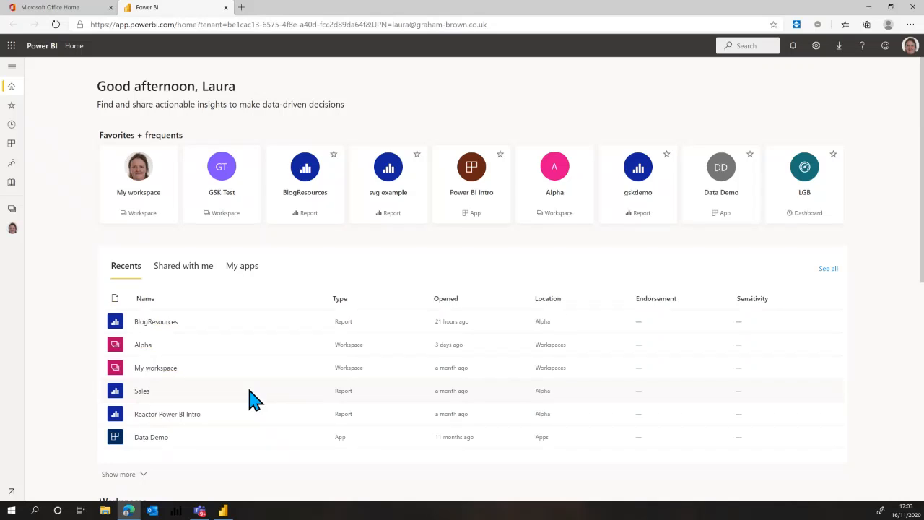
Open the Alpha workspace and locate the published Tea items in its content list.
{"action": "left_click", "coordinate": [12, 229]}
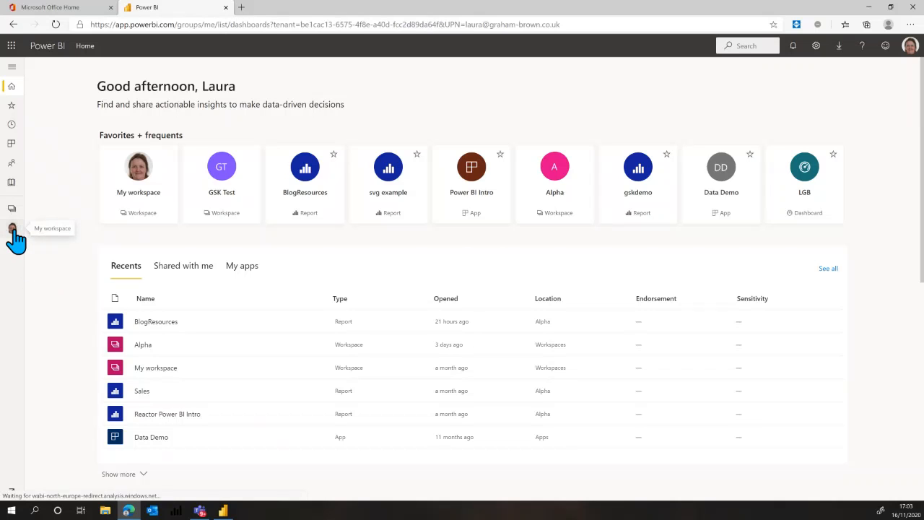
{"action": "left_click", "coordinate": [14, 211]}
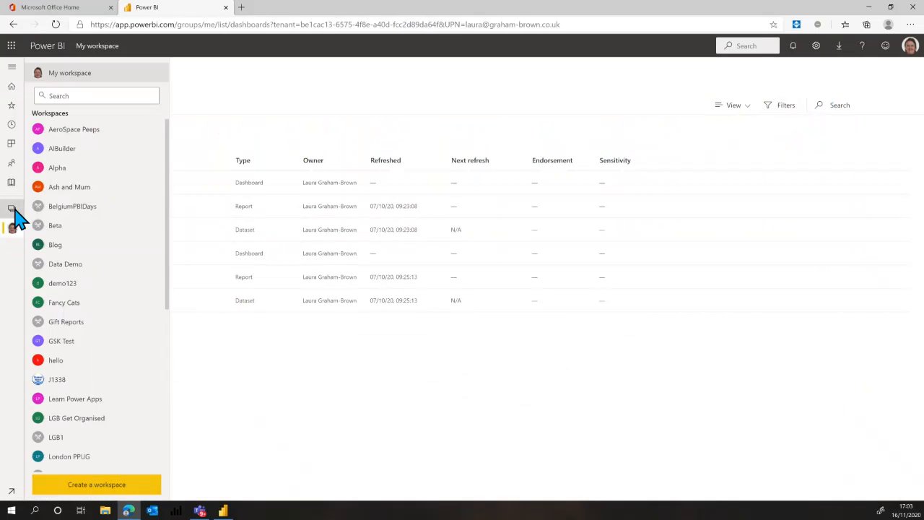
{"action": "left_click", "coordinate": [63, 173]}
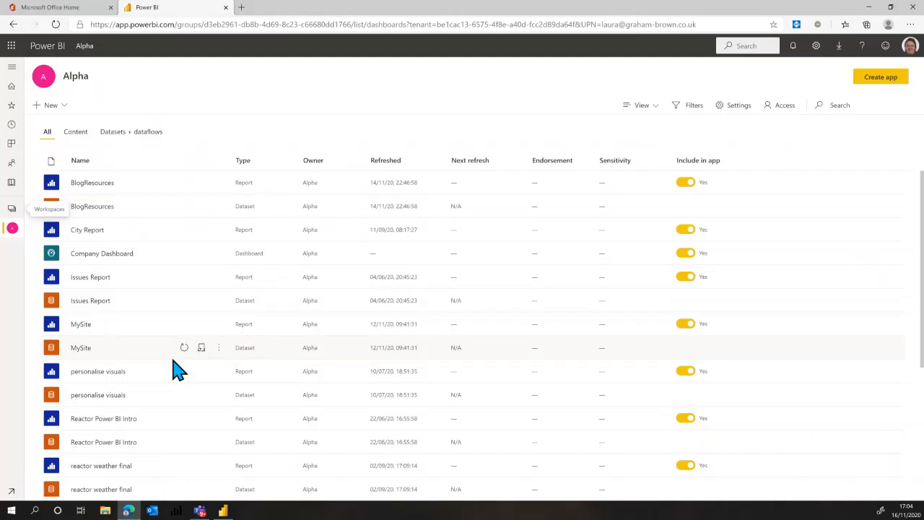
{"action": "scroll", "coordinate": [178, 371], "scroll_direction": "down", "scroll_amount": 3}
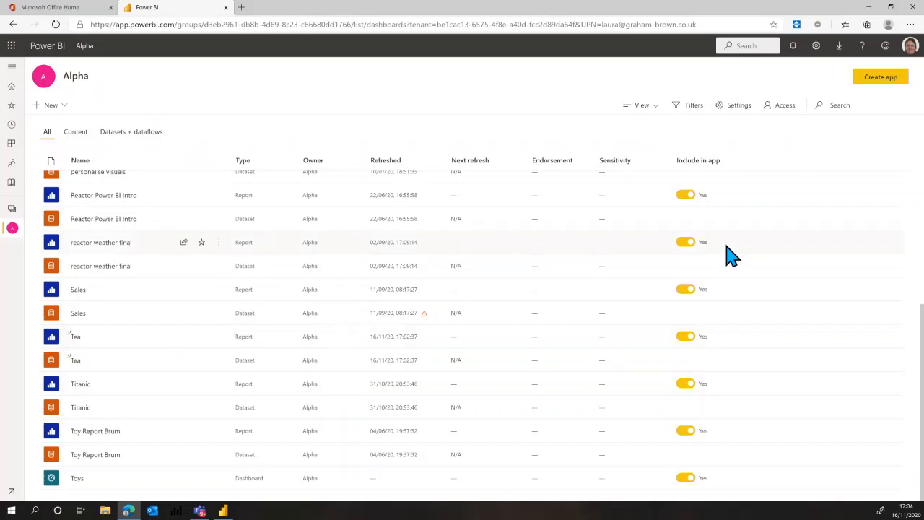
Search the workspace for Tea, open the Tea report and view its Biscuits and Tea pages.
{"action": "left_click", "coordinate": [849, 109]}
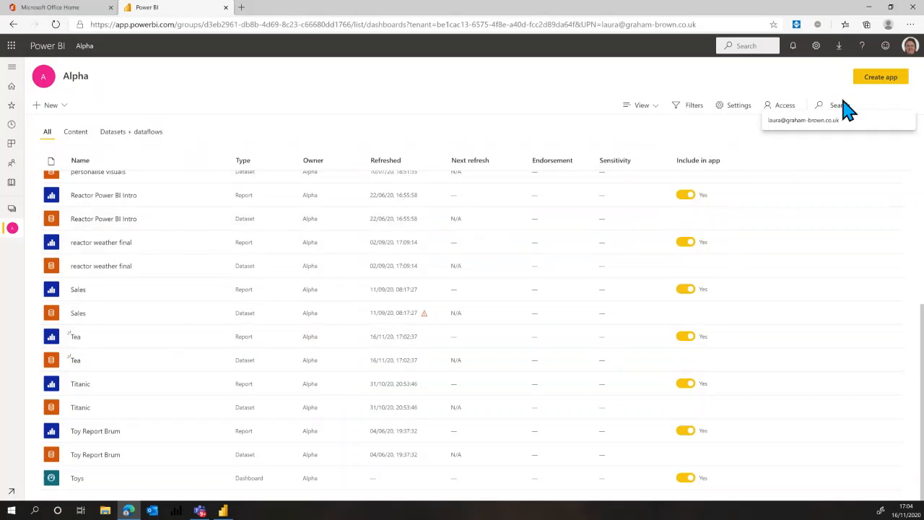
{"action": "type", "text": "Tea"}
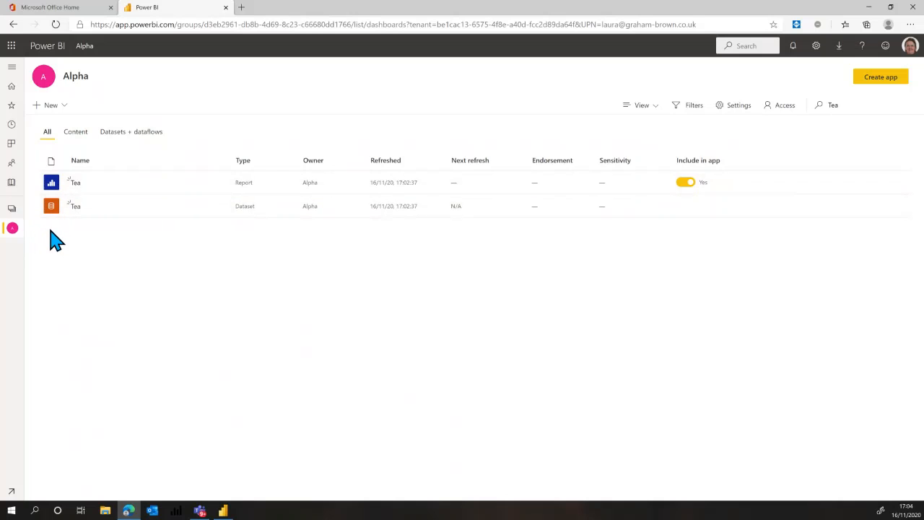
{"action": "left_click", "coordinate": [75, 183]}
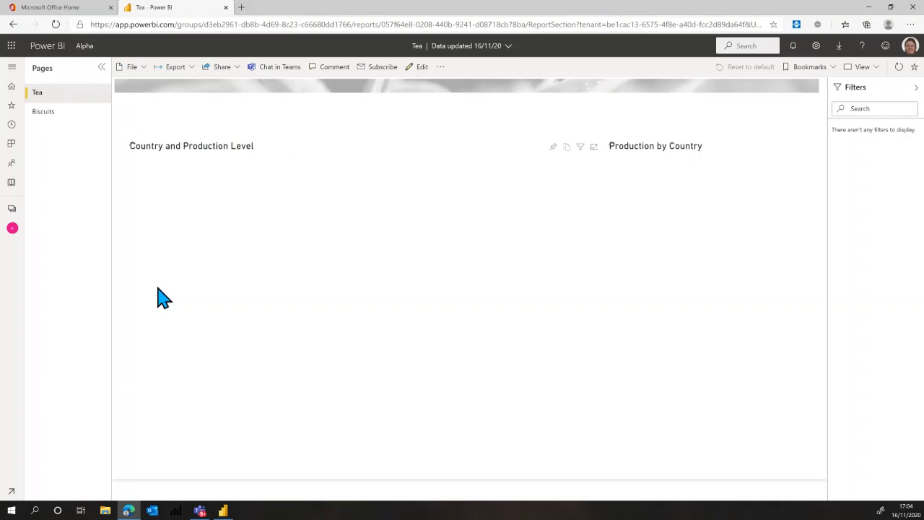
{"action": "left_click", "coordinate": [45, 116]}
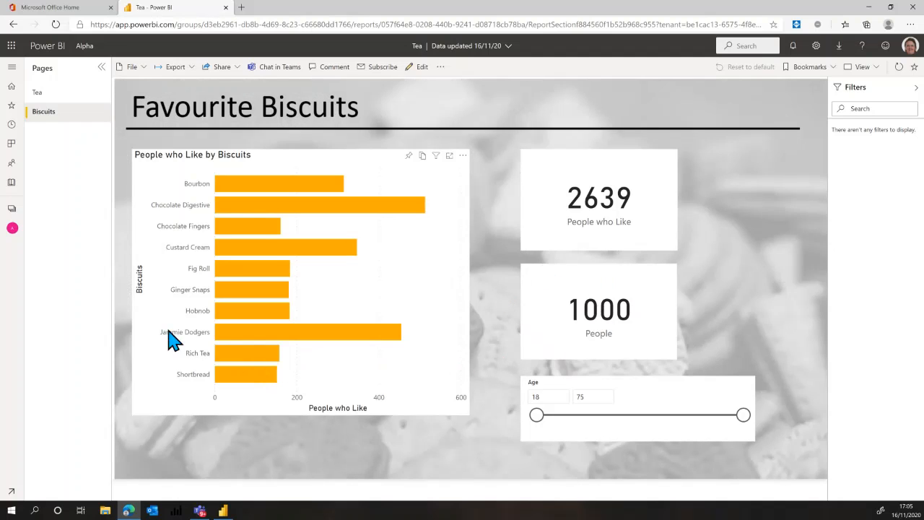
{"action": "left_click", "coordinate": [43, 93]}
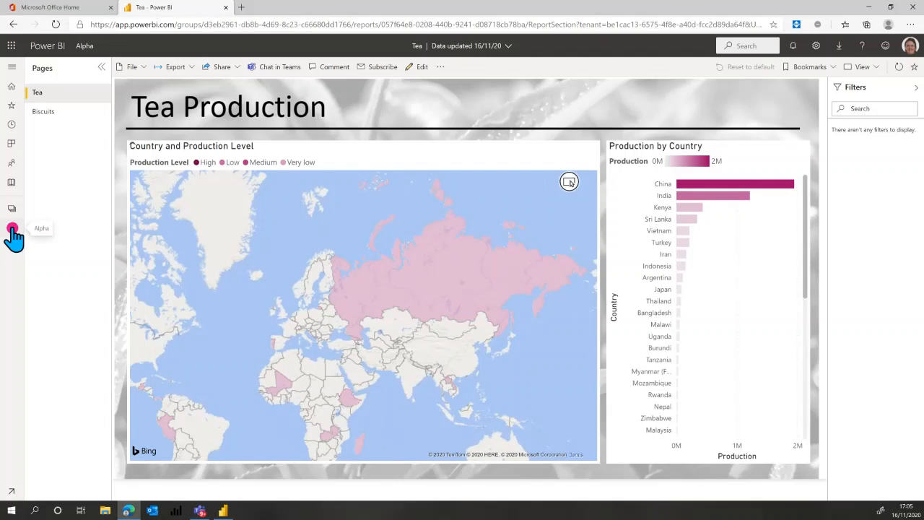
Return to the Alpha workspace, find the Tea dataset and review the scheduled refresh options in its settings.
{"action": "left_click", "coordinate": [13, 233]}
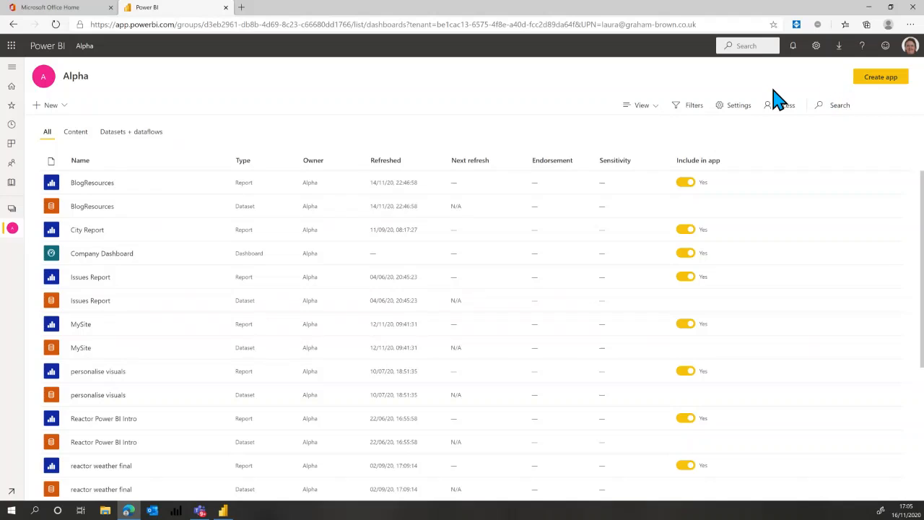
{"action": "type", "text": "ea"}
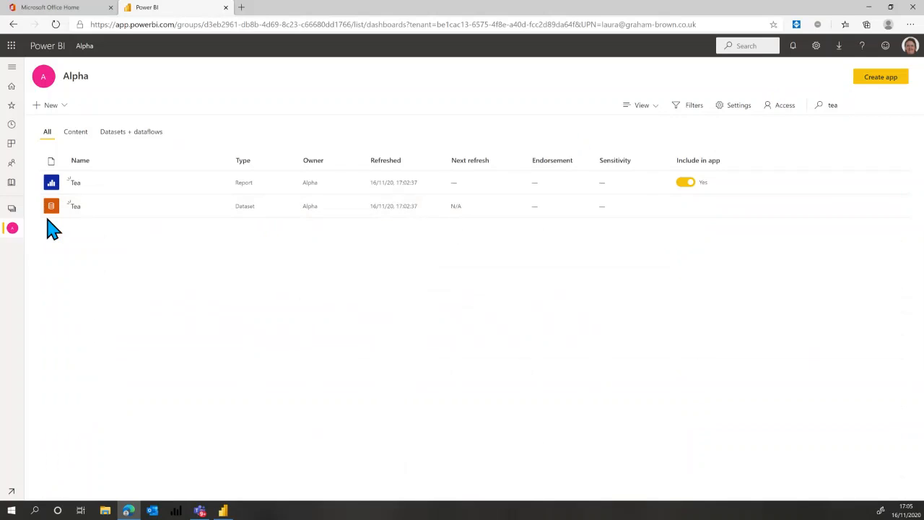
{"action": "left_click", "coordinate": [221, 210]}
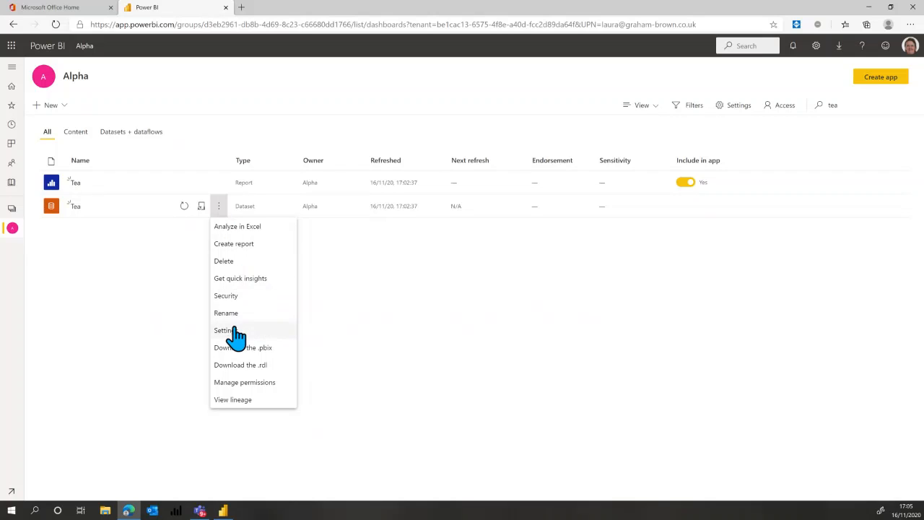
{"action": "left_click", "coordinate": [224, 330]}
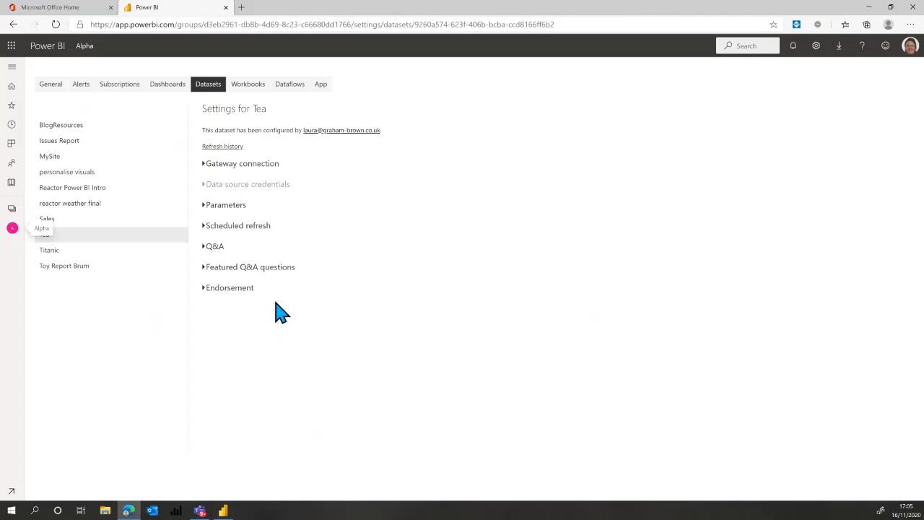
{"action": "left_click", "coordinate": [215, 231]}
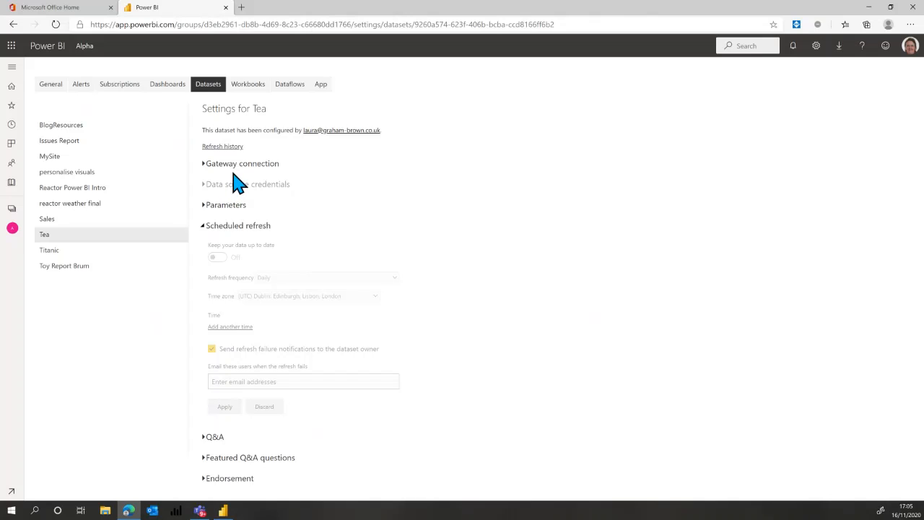
{"action": "left_click", "coordinate": [228, 226]}
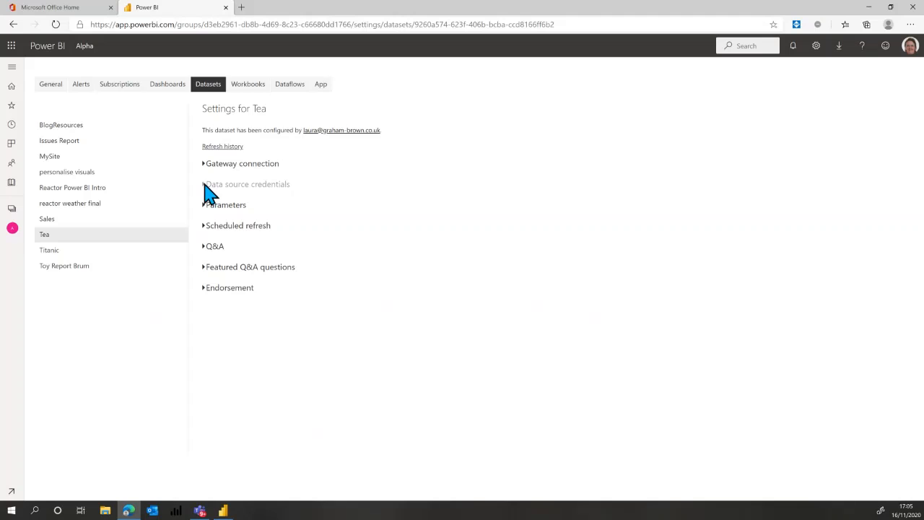
Switch the Alpha workspace to Lineage view and search it for tea.
{"action": "left_click", "coordinate": [12, 229]}
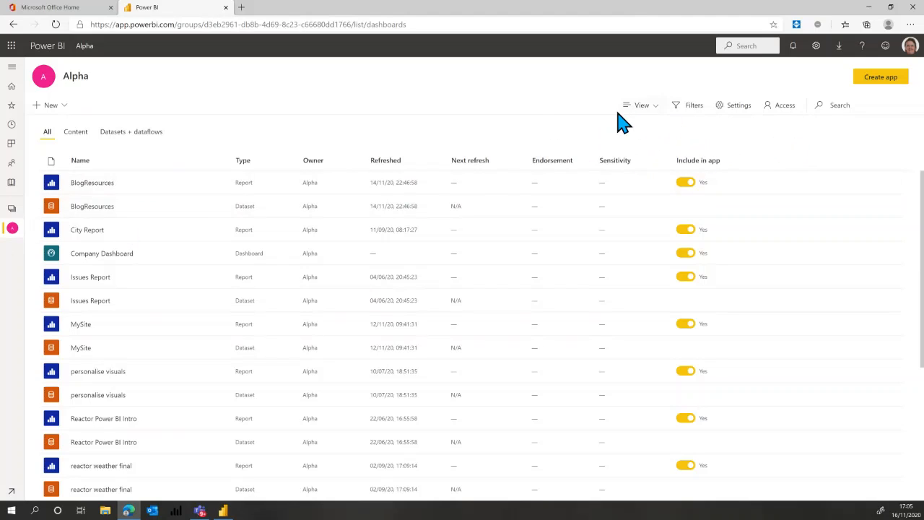
{"action": "left_click", "coordinate": [658, 109]}
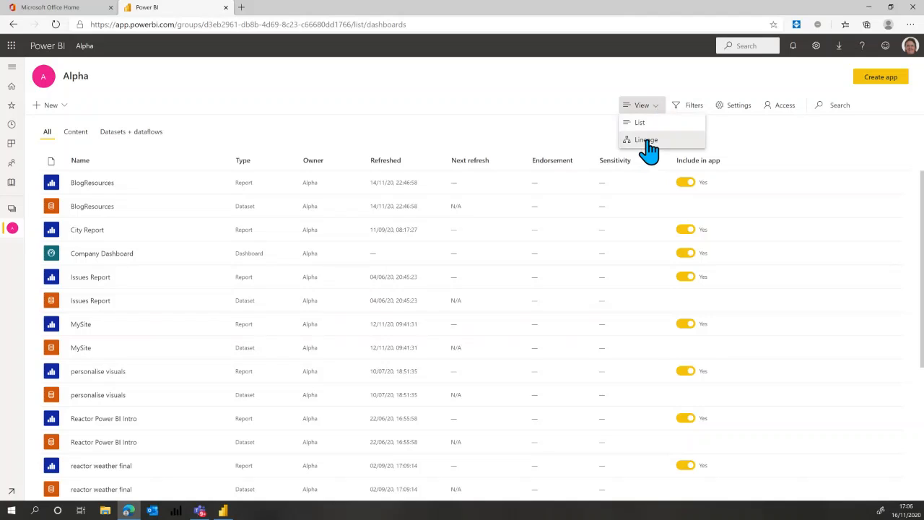
{"action": "left_click", "coordinate": [645, 139]}
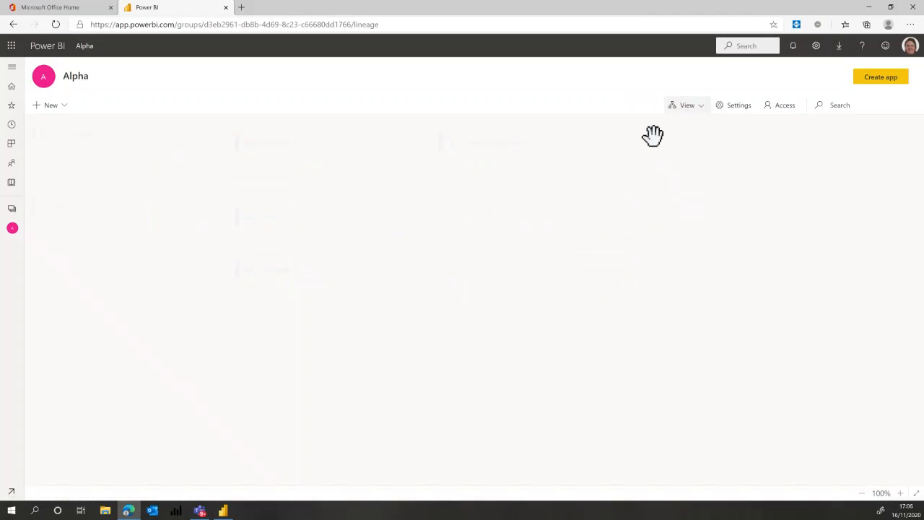
{"action": "left_click", "coordinate": [840, 107]}
{"action": "type", "text": "tea"}
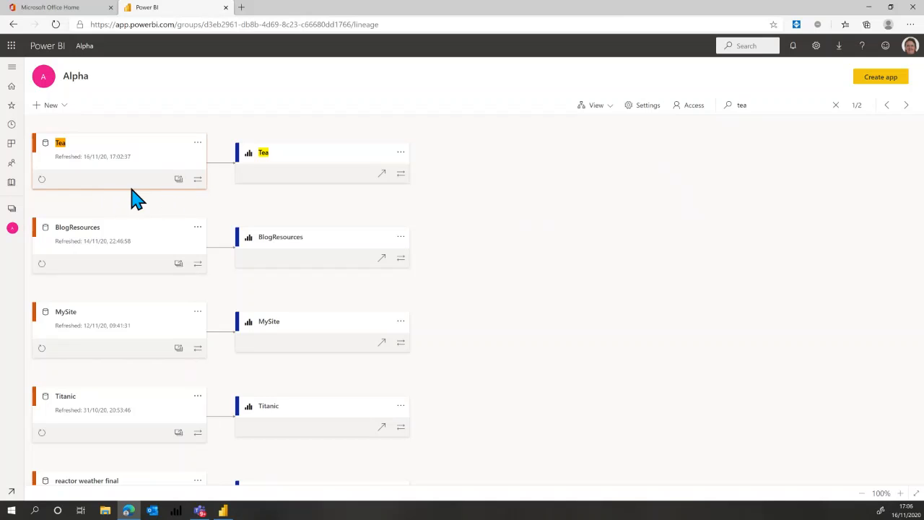
Try to refresh the Tea dataset from Lineage view, and examine its gateway connection and scheduled refresh settings.
{"action": "left_click", "coordinate": [42, 180]}
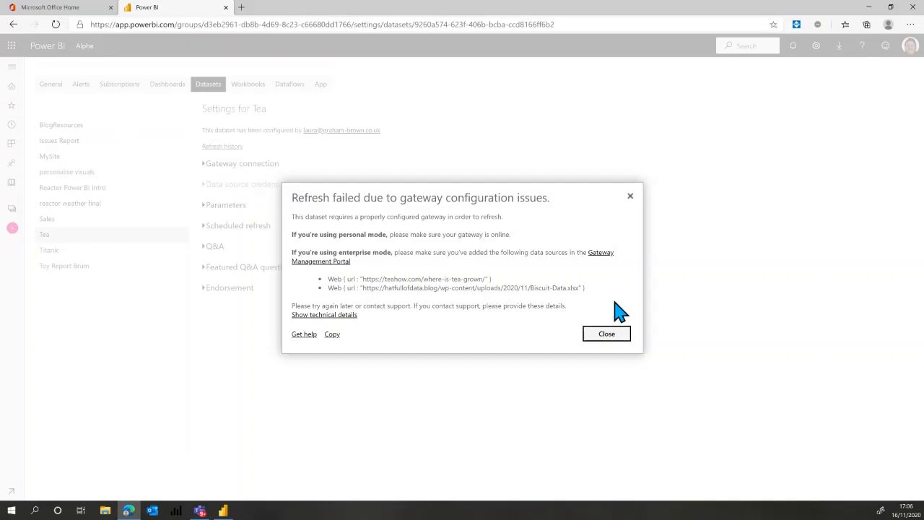
{"action": "left_click", "coordinate": [631, 199]}
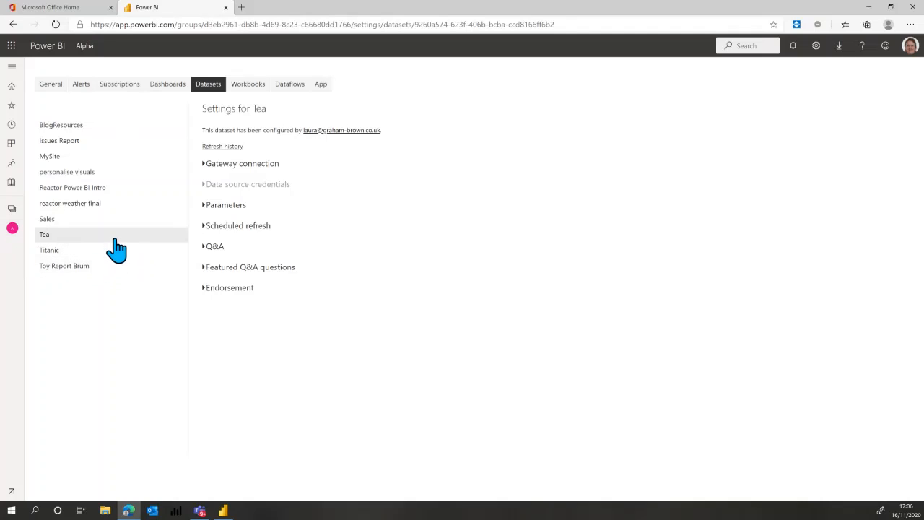
{"action": "left_click", "coordinate": [205, 170]}
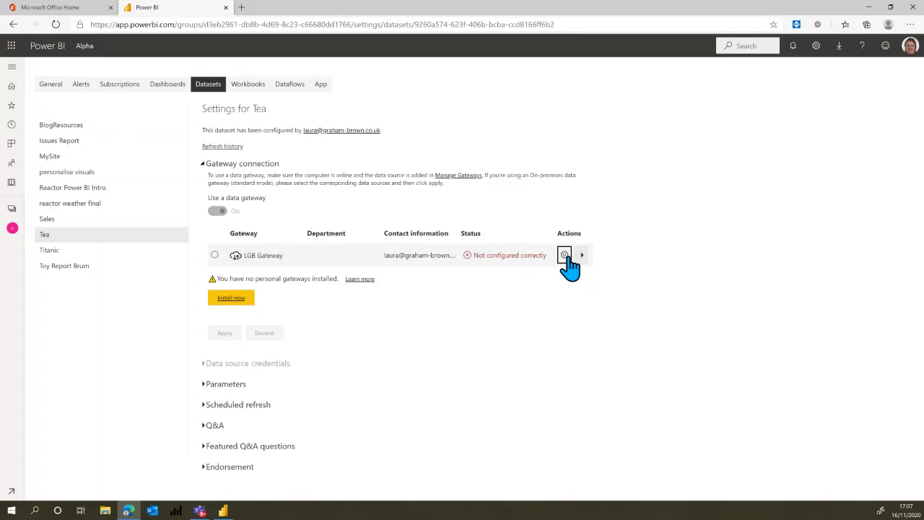
{"action": "left_click", "coordinate": [206, 164]}
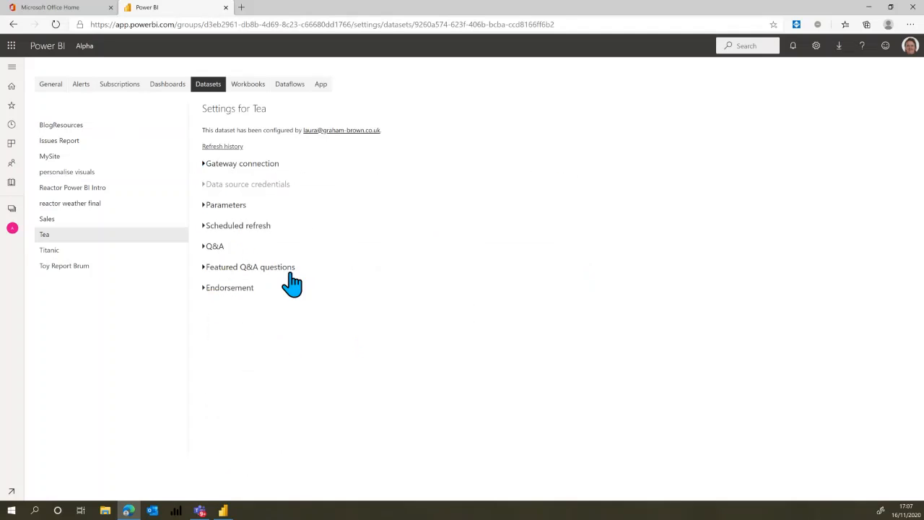
{"action": "left_click", "coordinate": [245, 230]}
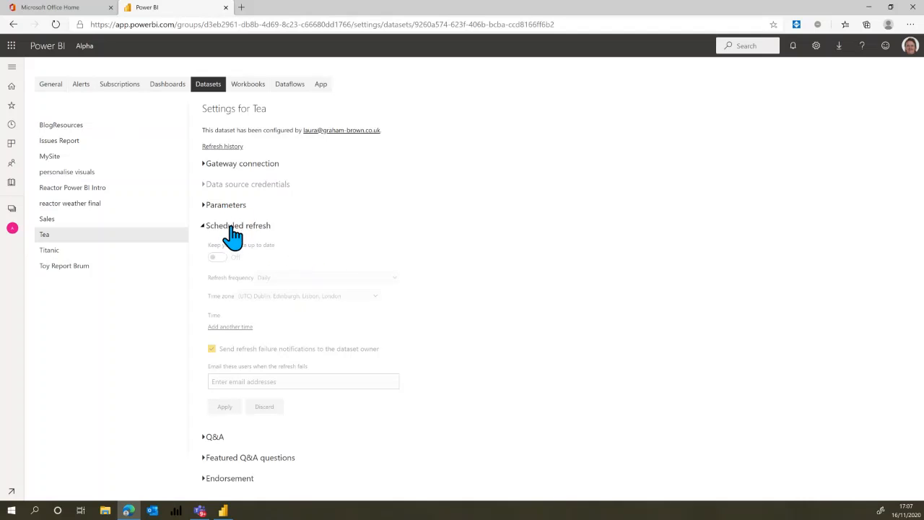
{"action": "left_click", "coordinate": [232, 228]}
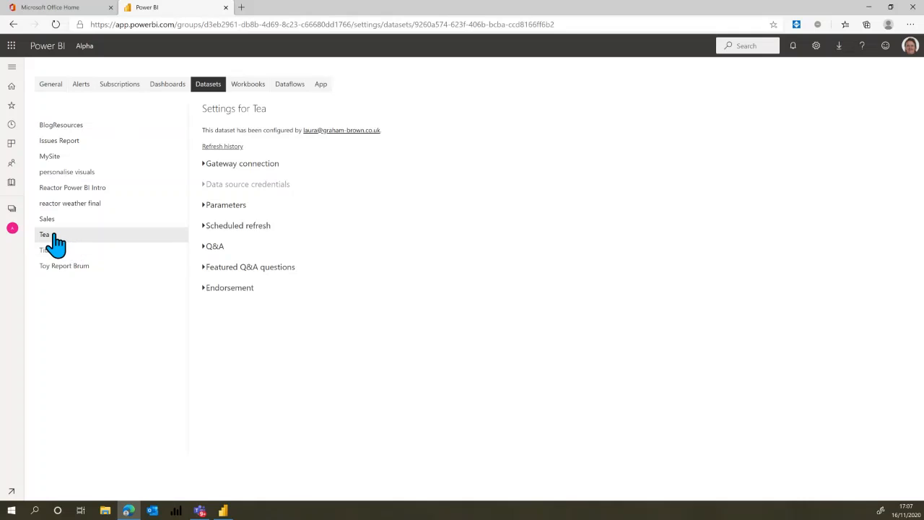
Return to the Alpha workspace lineage and try again to refresh the Tea dataset.
{"action": "left_click", "coordinate": [12, 228]}
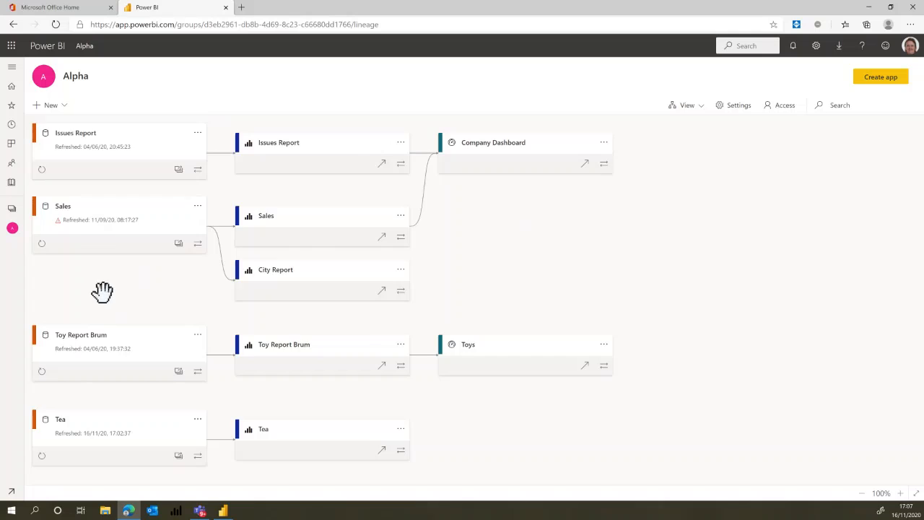
{"action": "scroll", "coordinate": [101, 291], "scroll_direction": "down", "scroll_amount": 3}
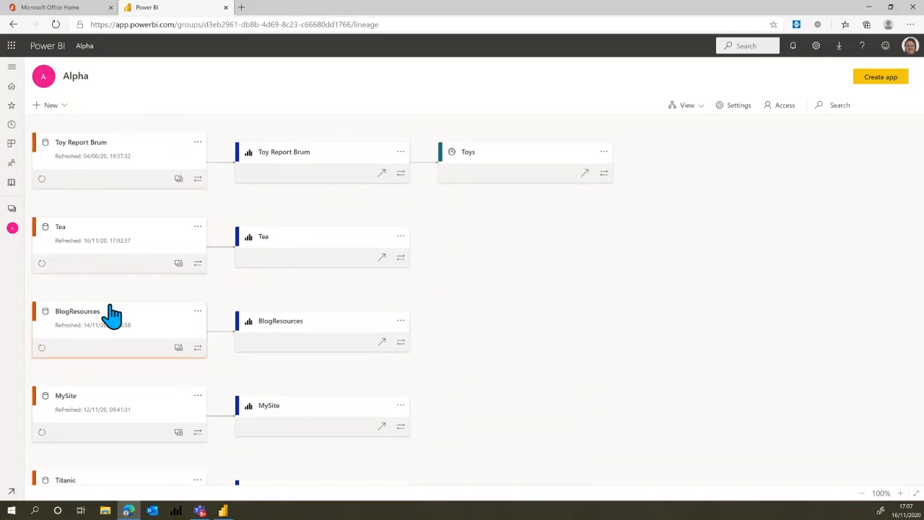
{"action": "left_click", "coordinate": [42, 264]}
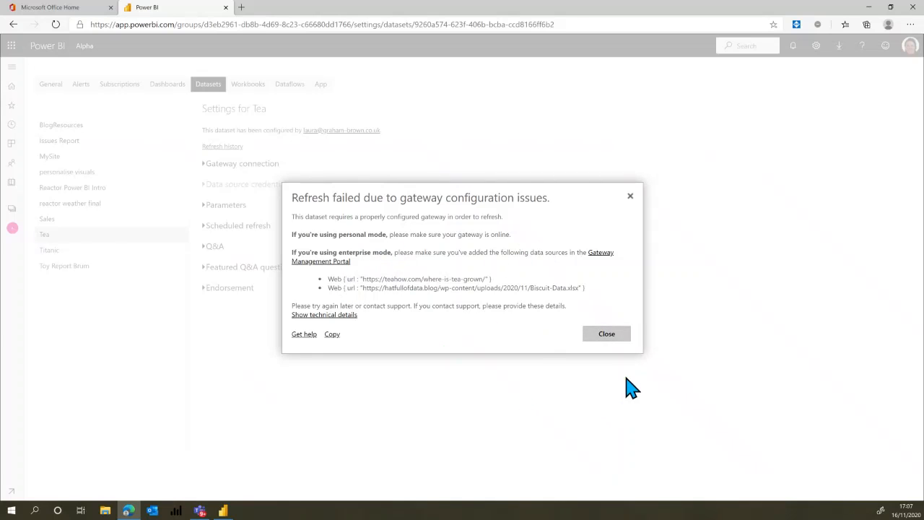
{"action": "left_click", "coordinate": [605, 336]}
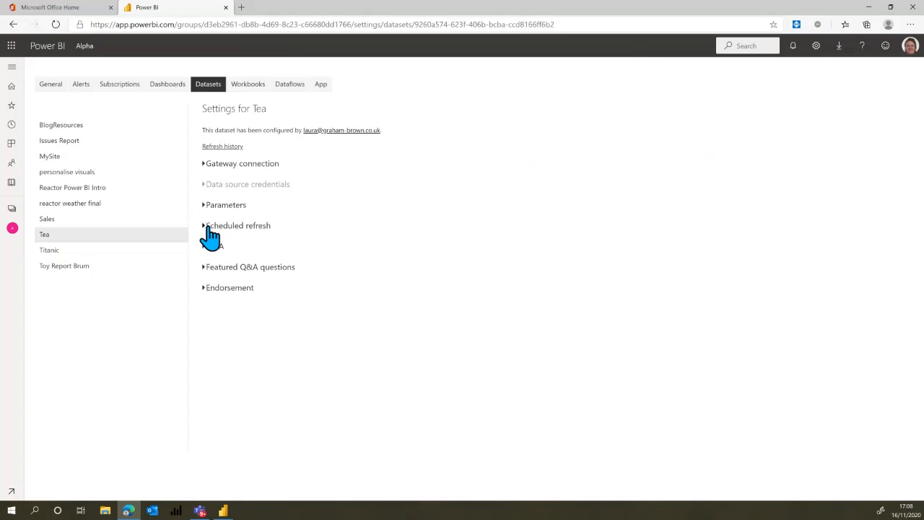
Go back to the Alpha workspace lineage and try to refresh the Titanic dataset, ending on its data source credentials settings.
{"action": "left_click", "coordinate": [12, 228]}
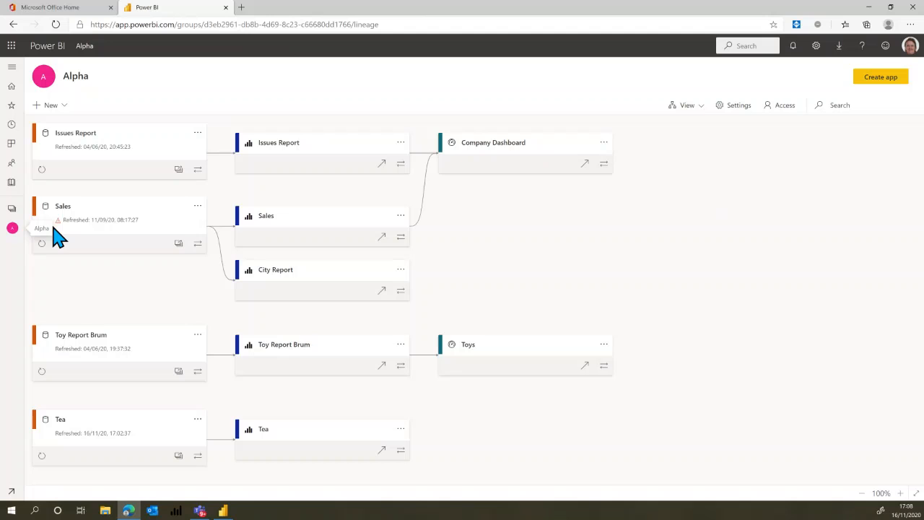
{"action": "scroll", "coordinate": [151, 320], "scroll_direction": "down", "scroll_amount": 4}
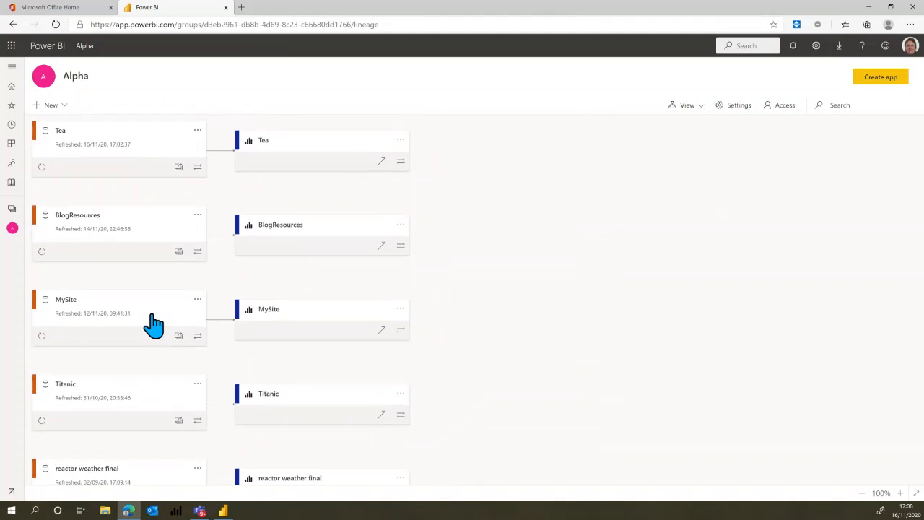
{"action": "scroll", "coordinate": [150, 320], "scroll_direction": "down", "scroll_amount": 1}
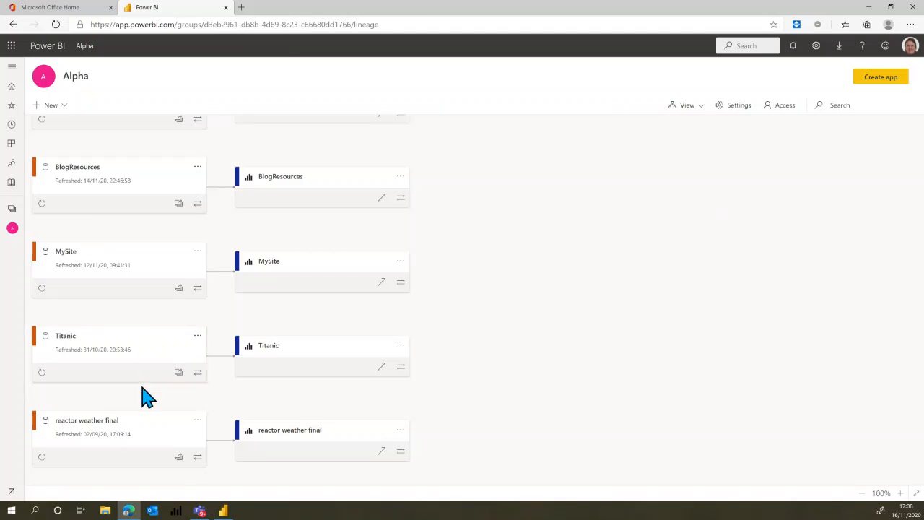
{"action": "scroll", "coordinate": [149, 387], "scroll_direction": "down", "scroll_amount": 2}
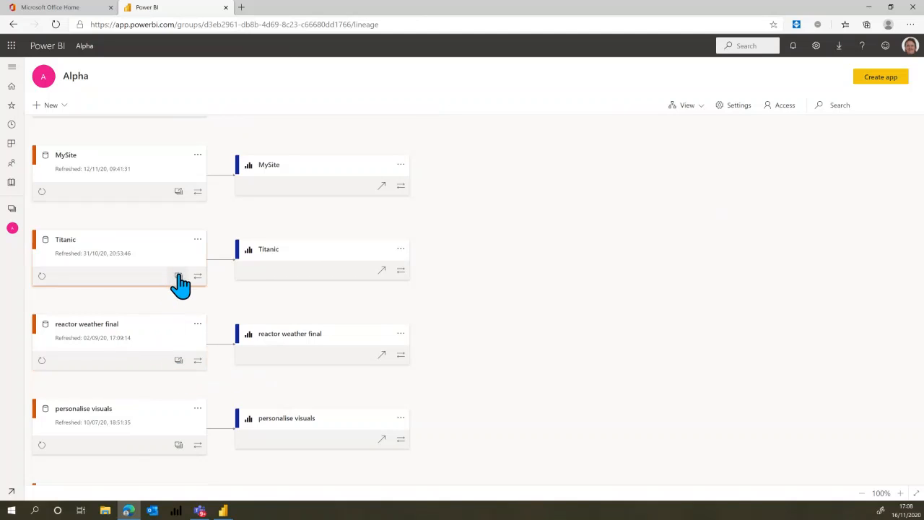
{"action": "left_click", "coordinate": [42, 275]}
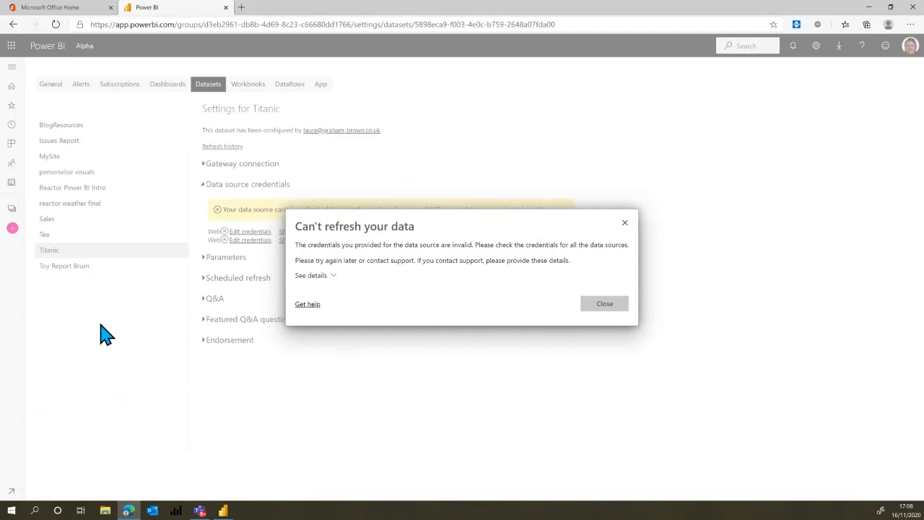
{"action": "left_click", "coordinate": [604, 305]}
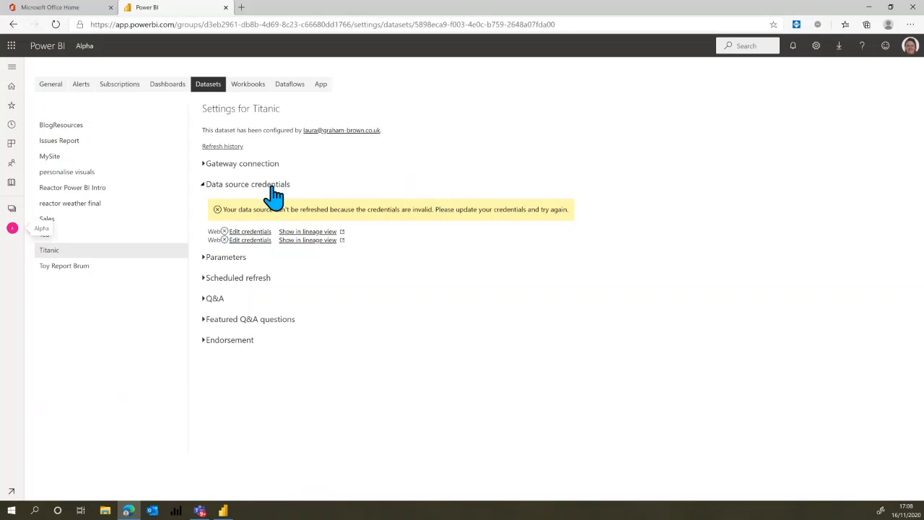
Configure the credentials of both Titanic web data sources with Anonymous authentication and the Public privacy level, and sign in.
{"action": "left_click", "coordinate": [248, 232]}
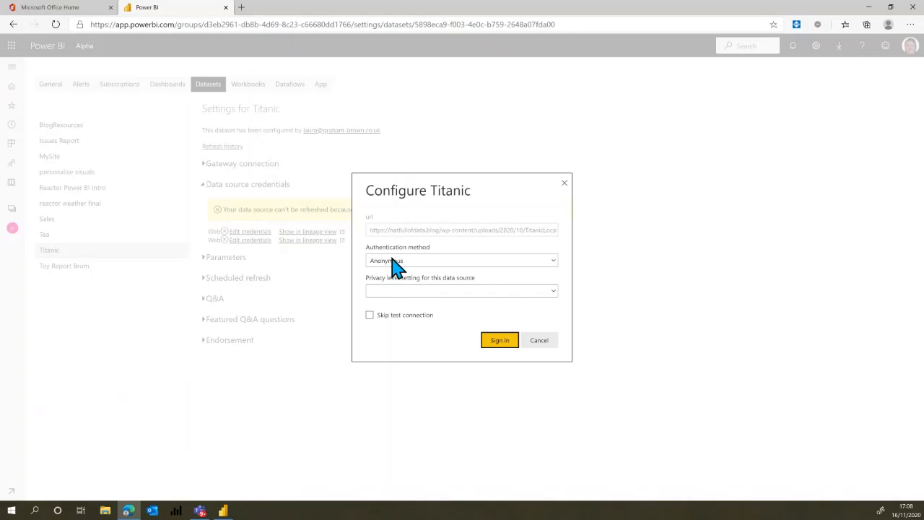
{"action": "left_click", "coordinate": [399, 299]}
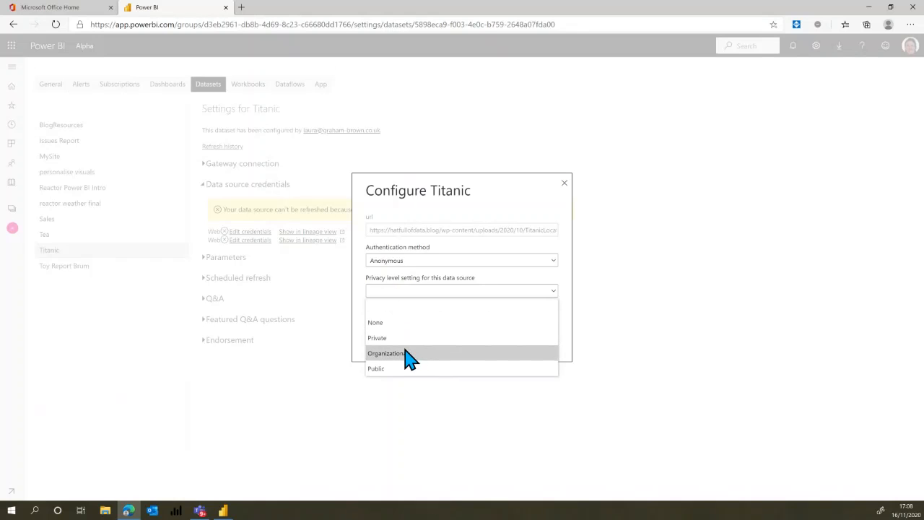
{"action": "left_click", "coordinate": [375, 369]}
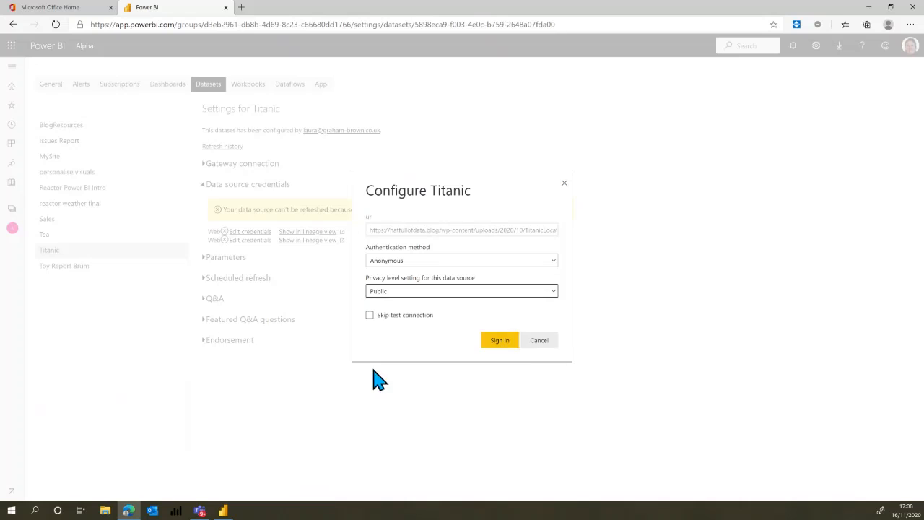
{"action": "left_click", "coordinate": [506, 340]}
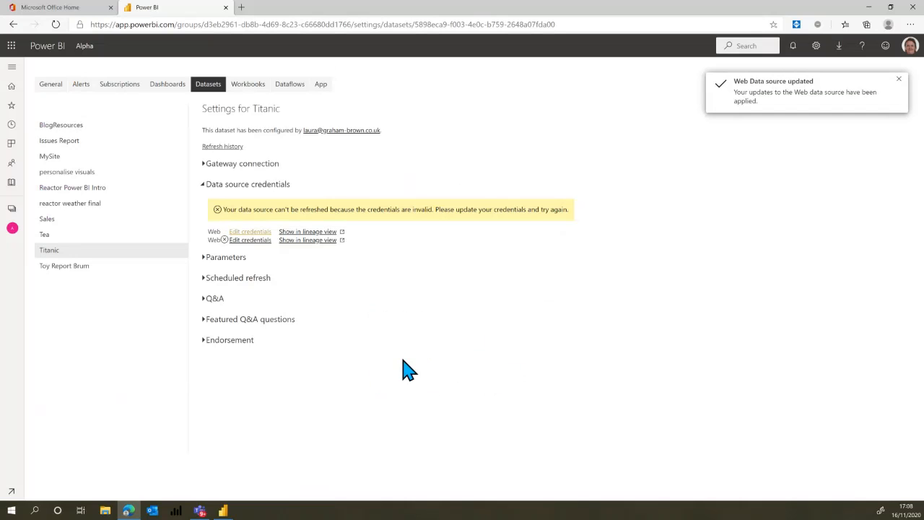
{"action": "left_click", "coordinate": [250, 241]}
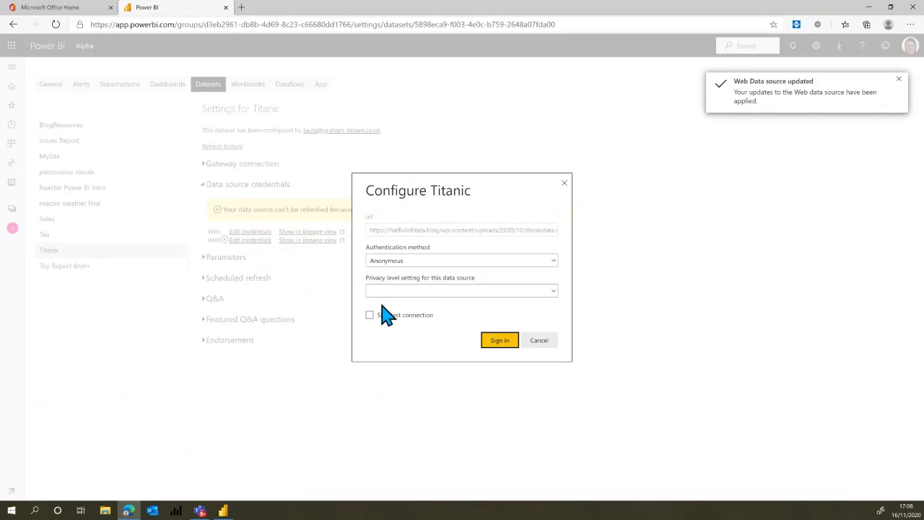
{"action": "left_click", "coordinate": [412, 289]}
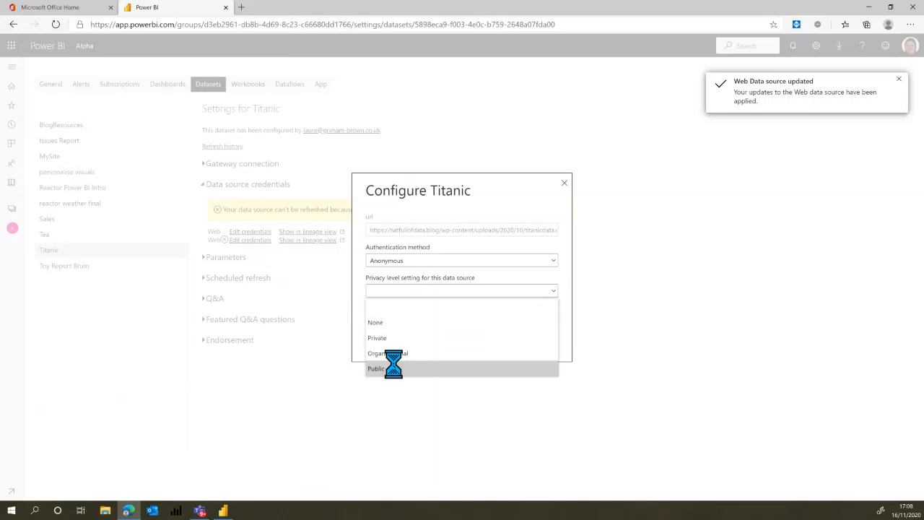
{"action": "left_click", "coordinate": [392, 368]}
{"action": "left_click", "coordinate": [505, 341]}
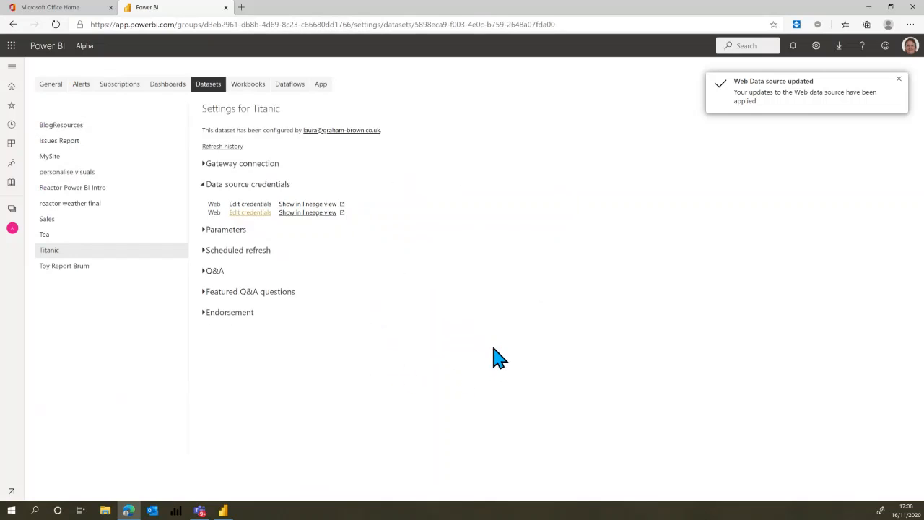
Turn on scheduled refresh for the Titanic dataset, add a time slot, and set a weekly frequency on every day except Sunday.
{"action": "left_click", "coordinate": [205, 251]}
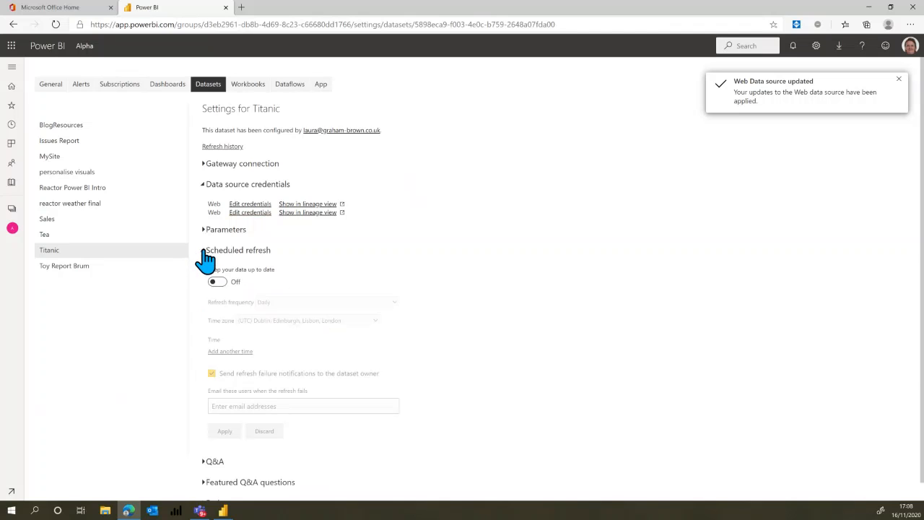
{"action": "left_click", "coordinate": [221, 283]}
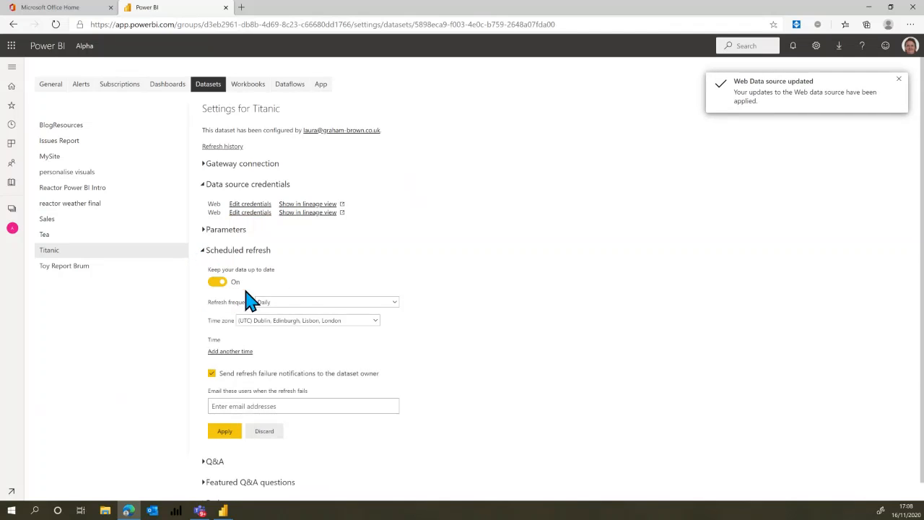
{"action": "left_click", "coordinate": [235, 353]}
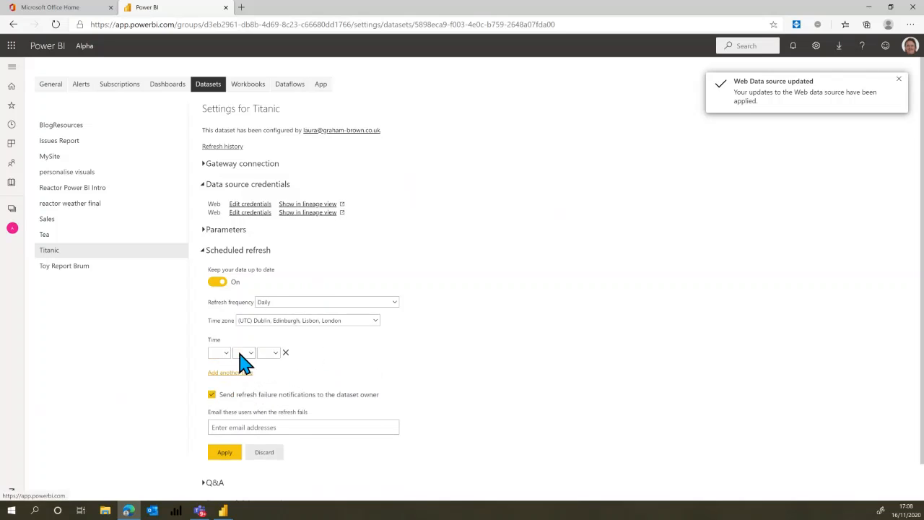
{"action": "left_click", "coordinate": [293, 304]}
{"action": "left_click", "coordinate": [274, 340]}
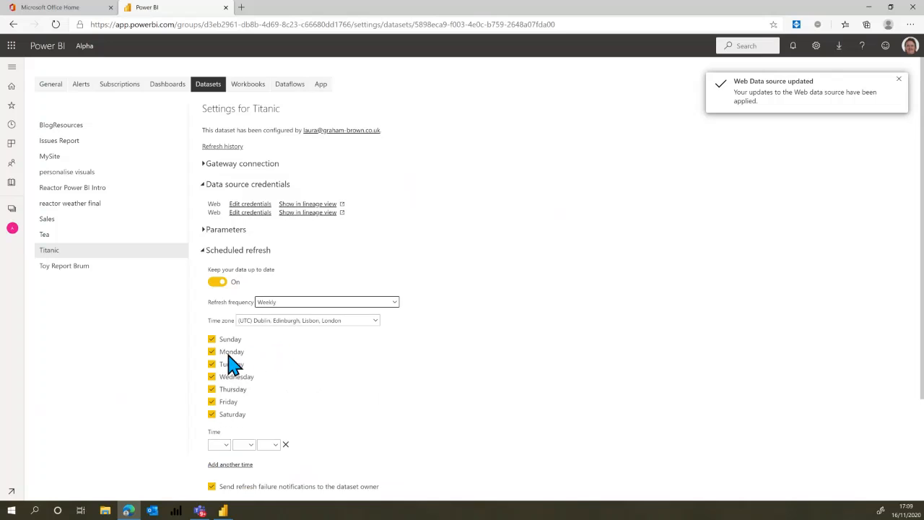
{"action": "left_click", "coordinate": [212, 339]}
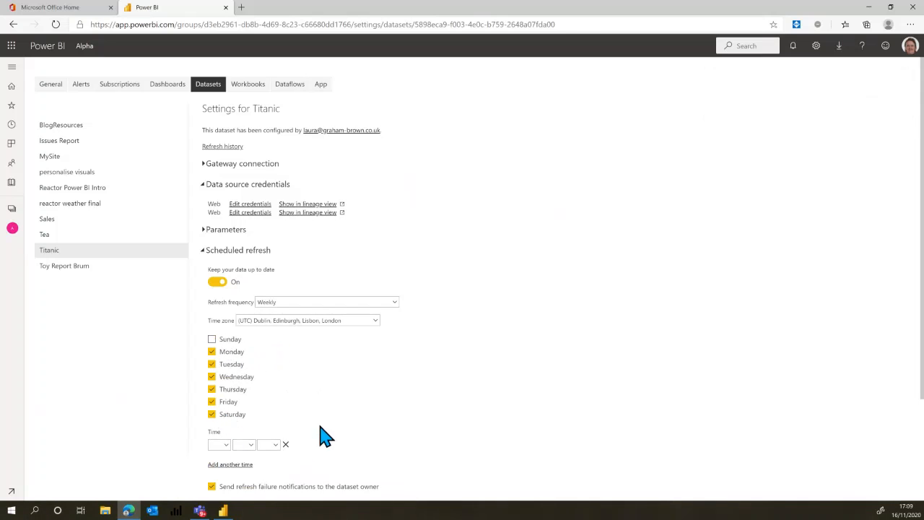
Set the scheduled refresh time to 6:00 AM and apply the schedule.
{"action": "scroll", "coordinate": [346, 414], "scroll_direction": "down", "scroll_amount": 2}
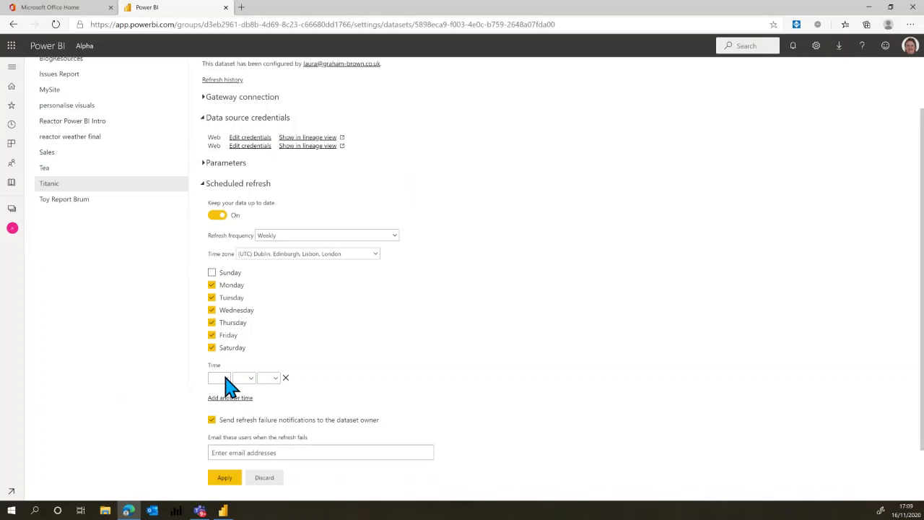
{"action": "left_click", "coordinate": [225, 381]}
{"action": "left_click", "coordinate": [215, 282]}
{"action": "left_click", "coordinate": [252, 380]}
{"action": "left_click", "coordinate": [241, 410]}
{"action": "left_click", "coordinate": [274, 413]}
{"action": "scroll", "coordinate": [331, 433], "scroll_direction": "down", "scroll_amount": 1}
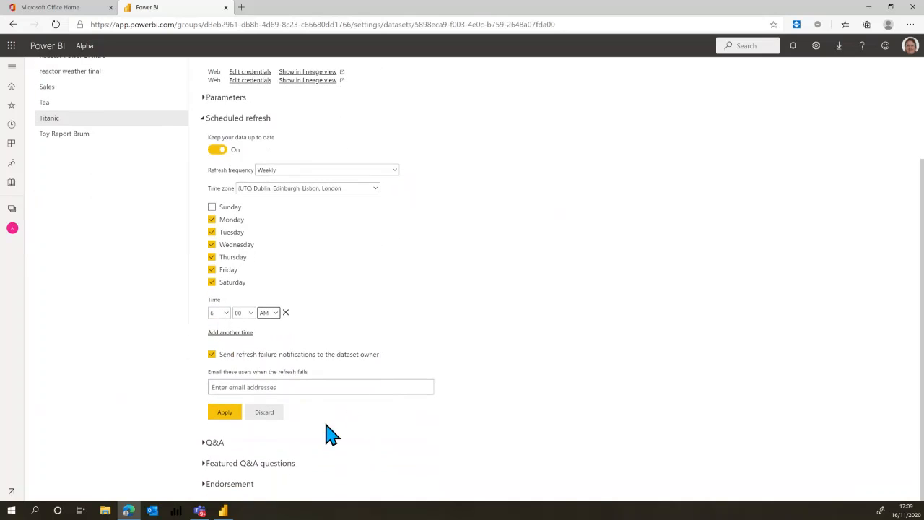
{"action": "left_click", "coordinate": [224, 412]}
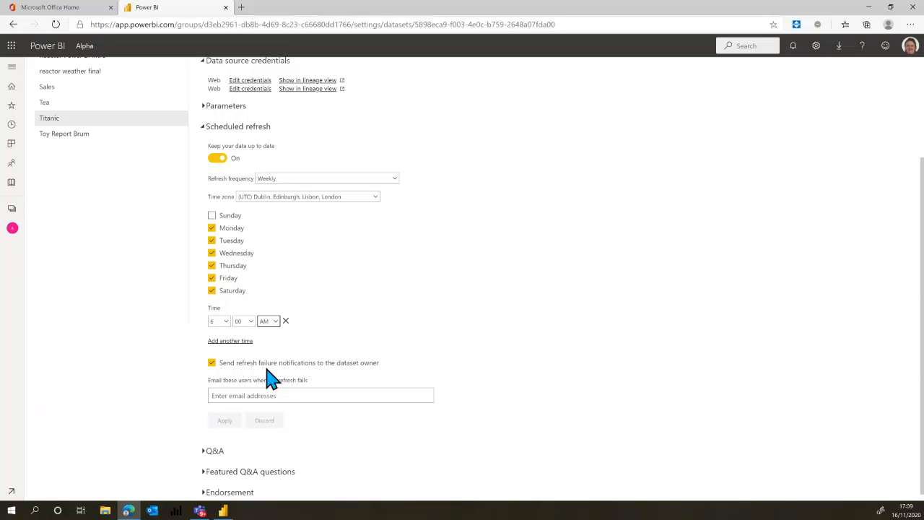
Switch to Power BI Desktop, dismiss the publishing confirmation, and show the Biscuits page of the Tea report.
{"action": "left_click", "coordinate": [224, 511]}
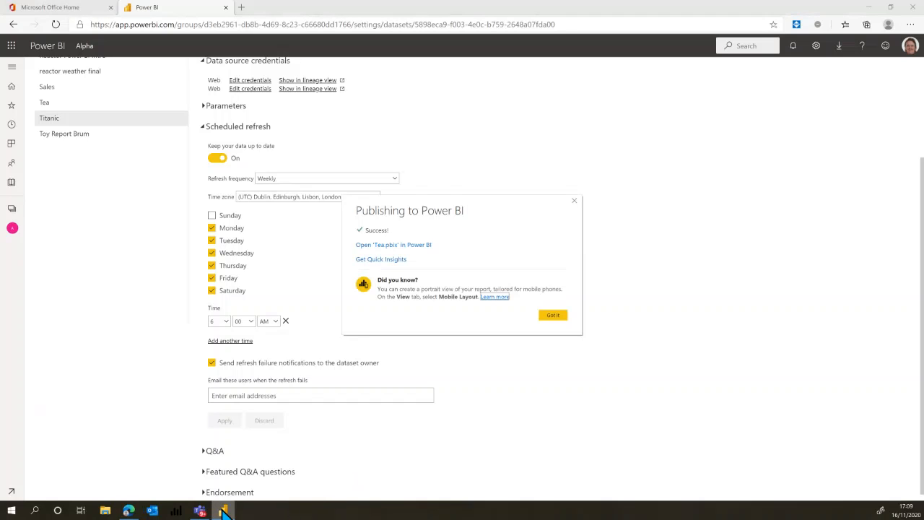
{"action": "left_click", "coordinate": [554, 316]}
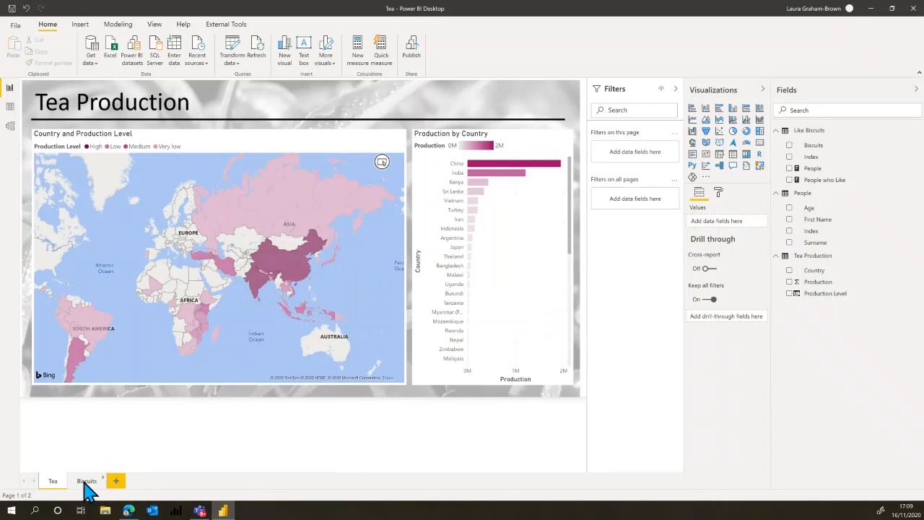
{"action": "left_click", "coordinate": [87, 481]}
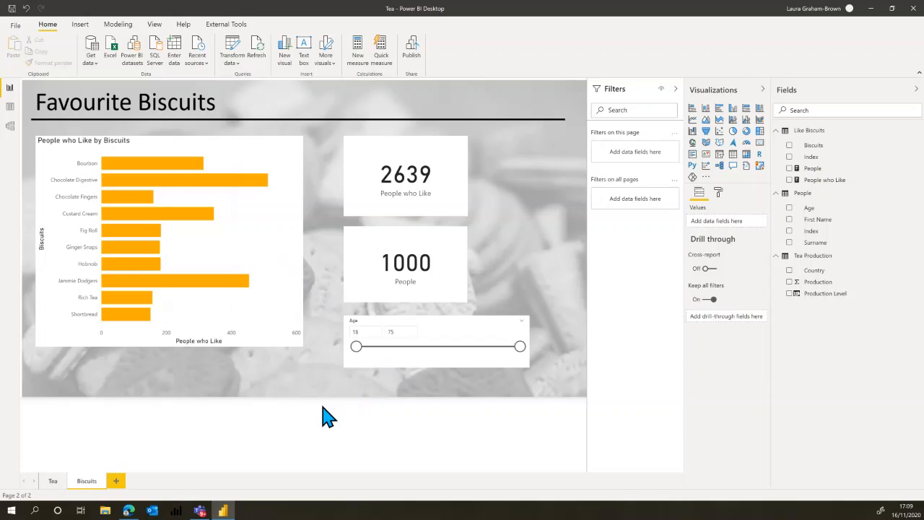
Add a new report page with an enlarged clustered column chart showing People who Like by Age.
{"action": "left_click", "coordinate": [116, 481]}
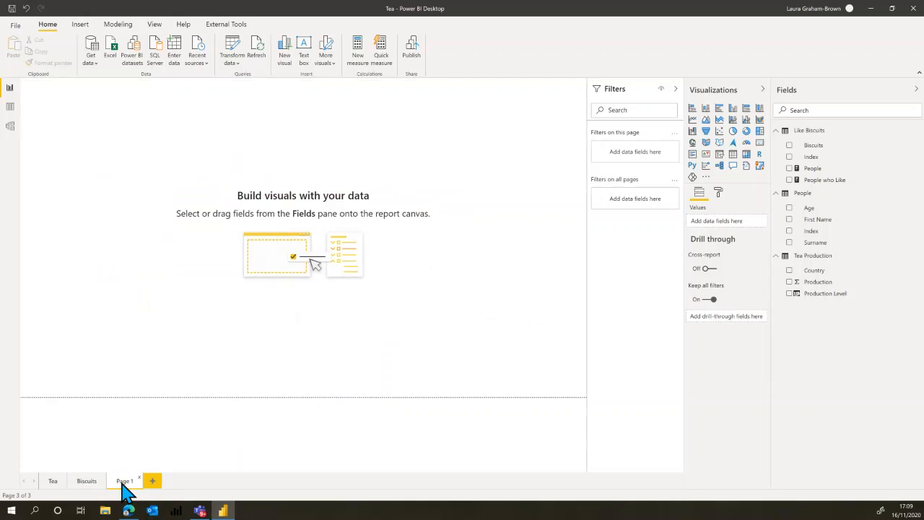
{"action": "left_click", "coordinate": [733, 110]}
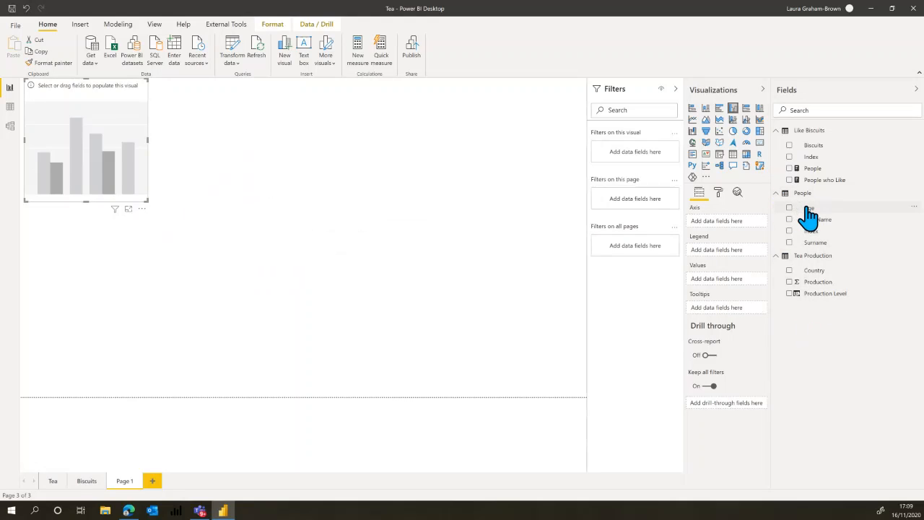
{"action": "left_click_drag", "start_coordinate": [809, 216], "coordinate": [736, 229]}
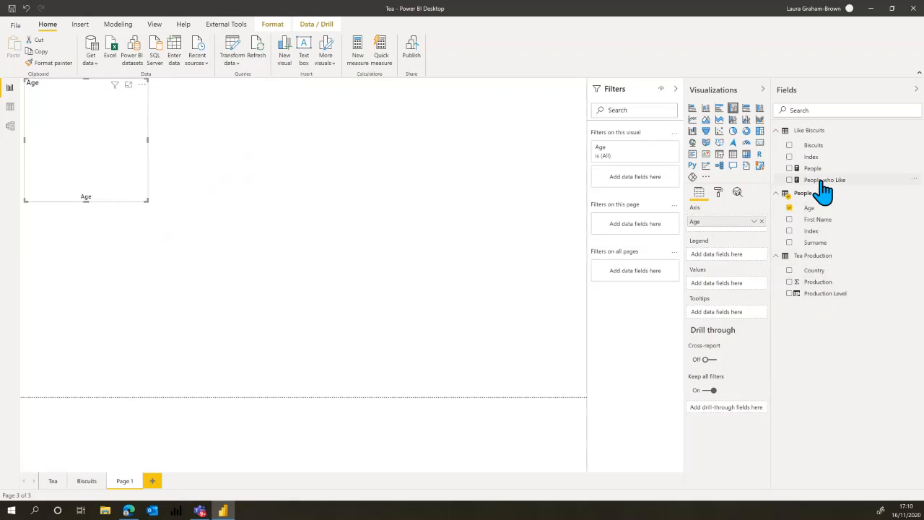
{"action": "left_click_drag", "start_coordinate": [821, 181], "coordinate": [729, 293]}
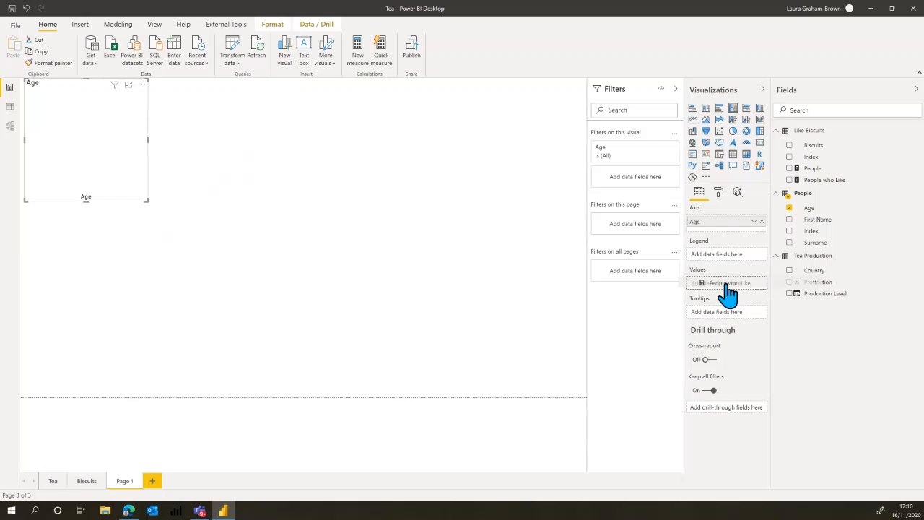
{"action": "left_click_drag", "start_coordinate": [729, 293], "coordinate": [726, 289]}
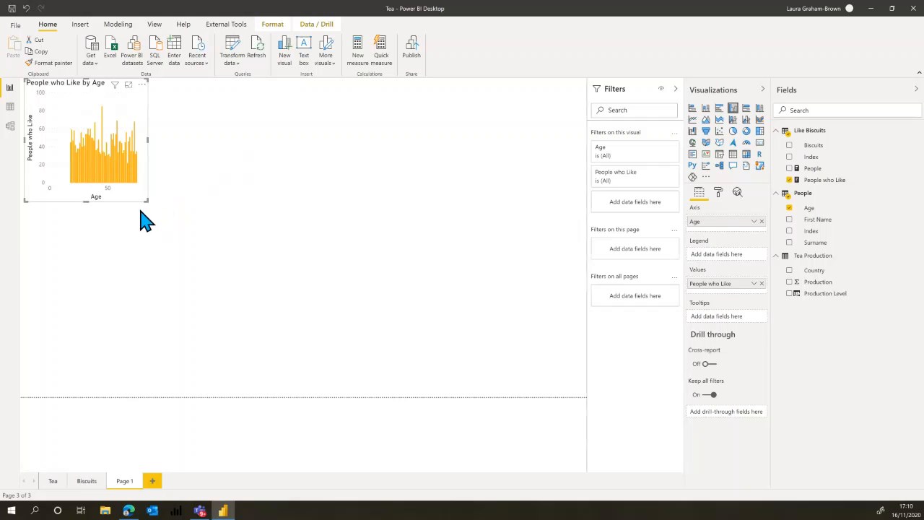
{"action": "left_click_drag", "start_coordinate": [147, 200], "coordinate": [444, 324]}
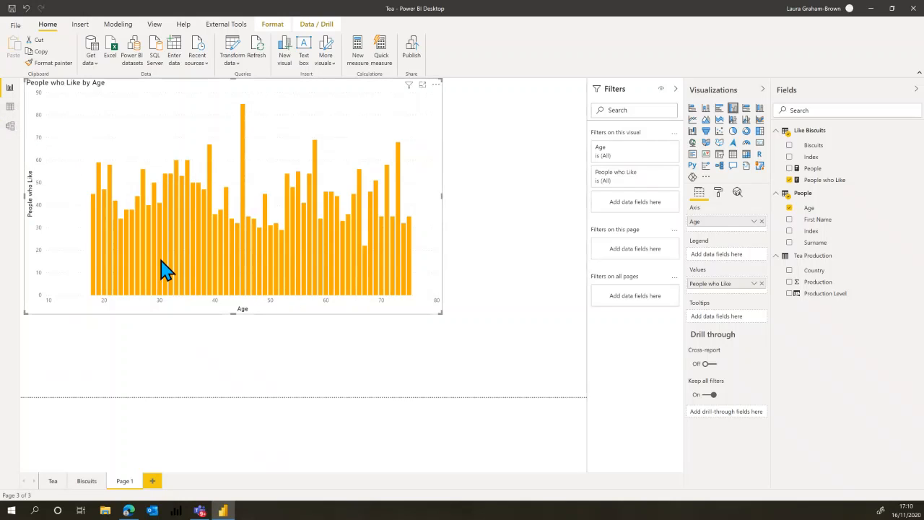
Add a calculated column AGe Band = FLOOR(People[Age],10) to the People table in Data view, and return to the report.
{"action": "left_click", "coordinate": [11, 113]}
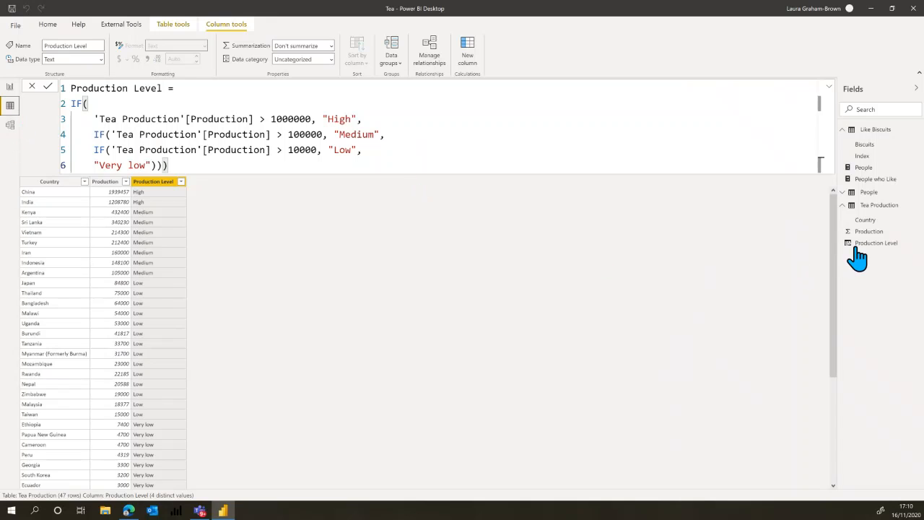
{"action": "left_click", "coordinate": [870, 193]}
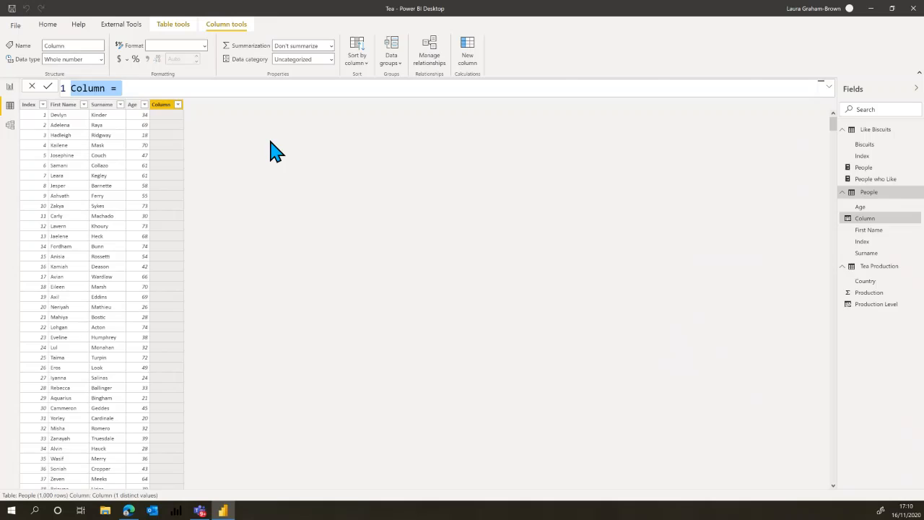
{"action": "type", "text": "AGe Band = fl"}
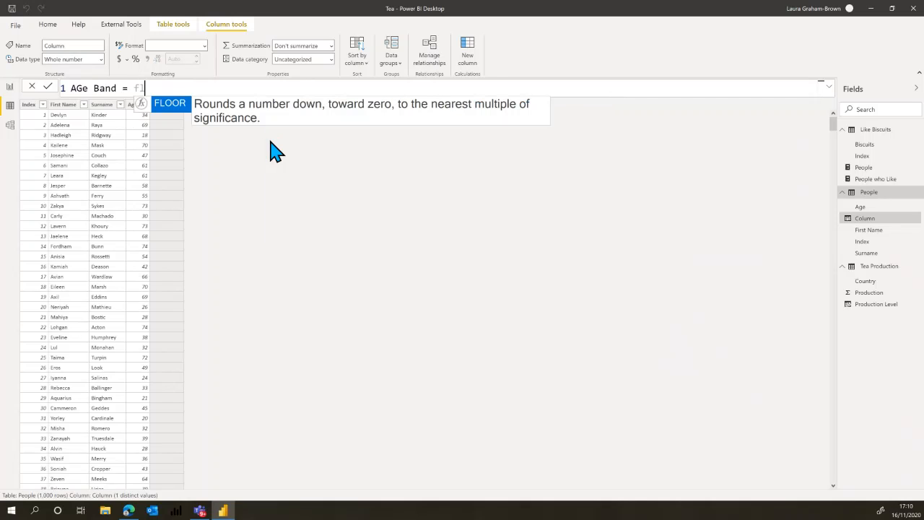
{"action": "key", "text": "Tab"}
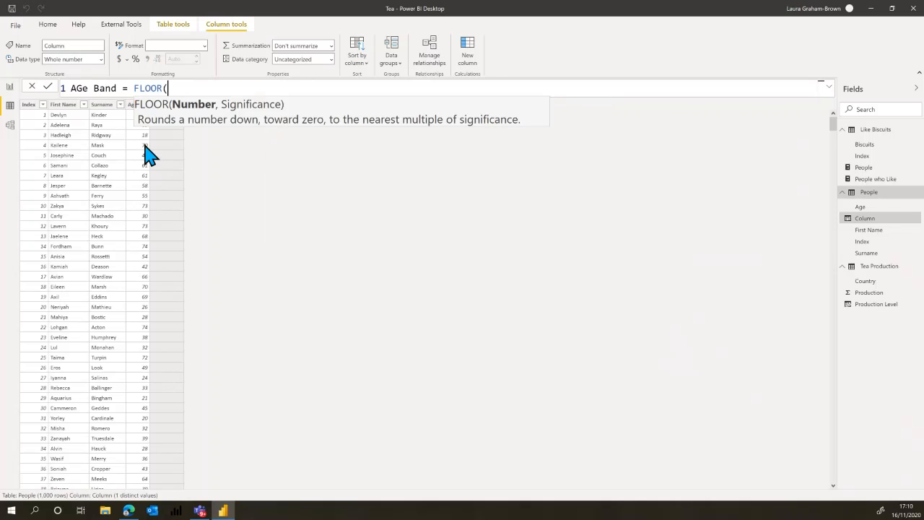
{"action": "left_click", "coordinate": [131, 116]}
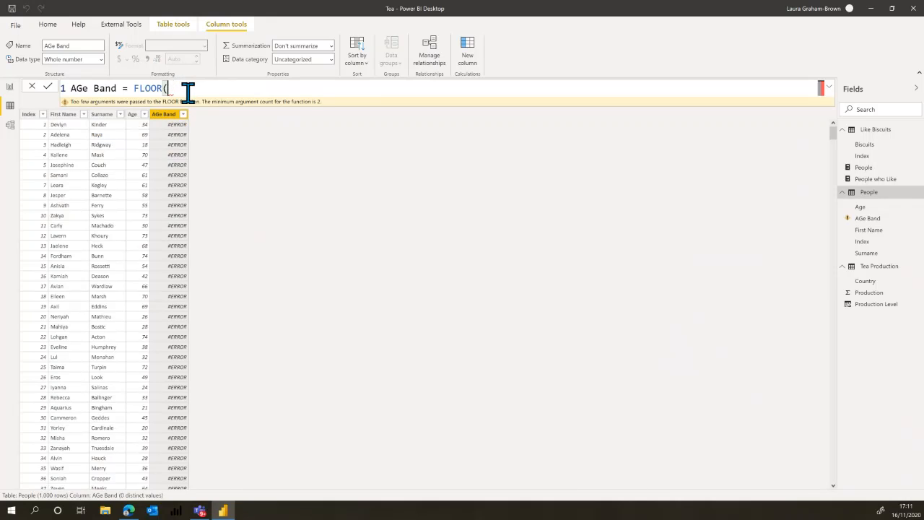
{"action": "type", "text": "age"}
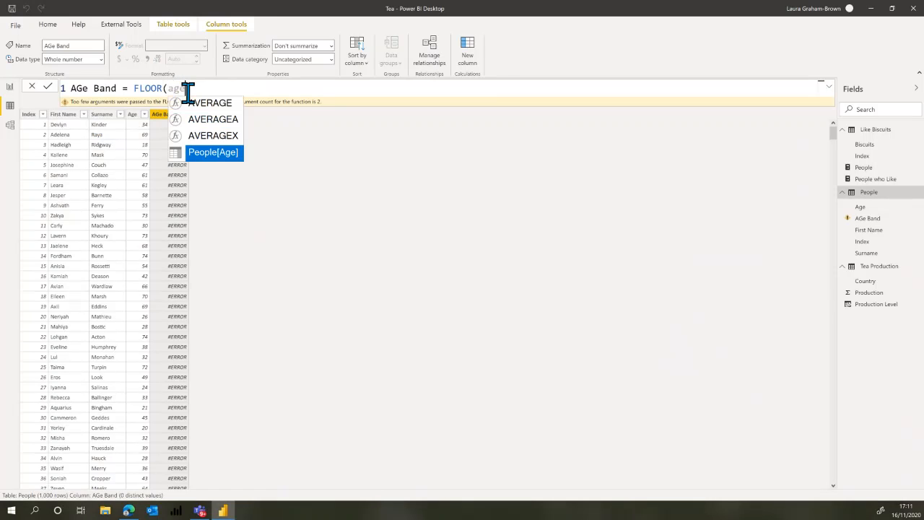
{"action": "left_click", "coordinate": [205, 153]}
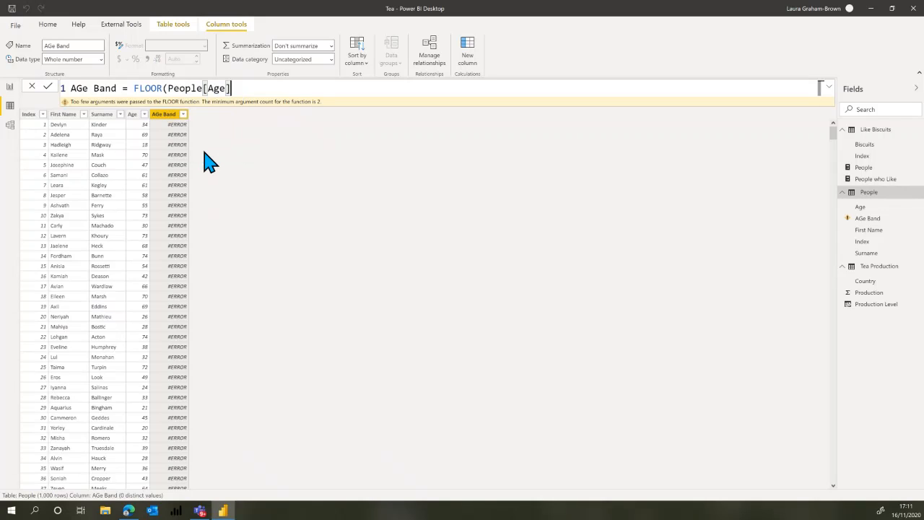
{"action": "type", "text": ",10"}
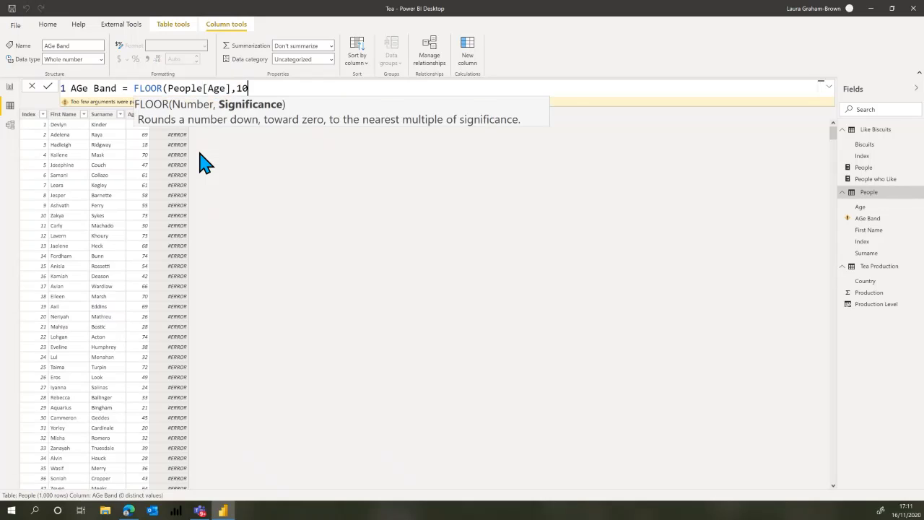
{"action": "type", "text": ")"}
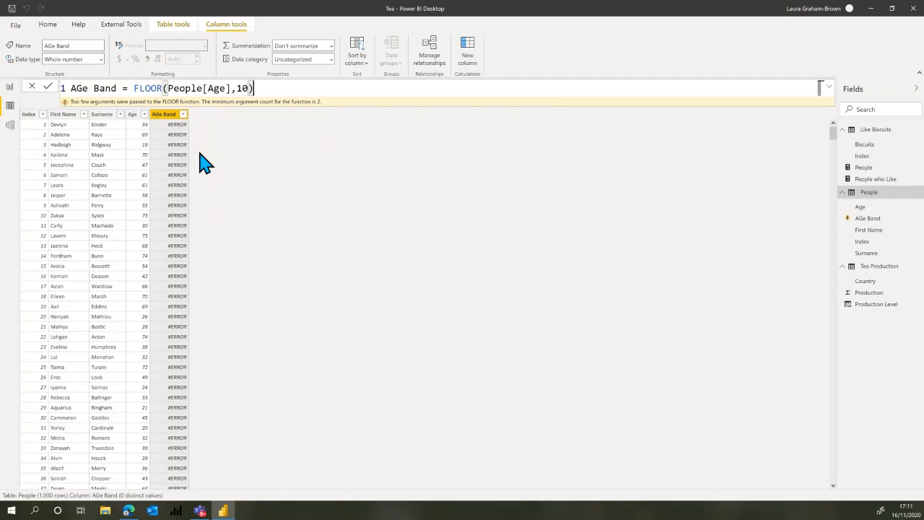
{"action": "key", "text": "Return"}
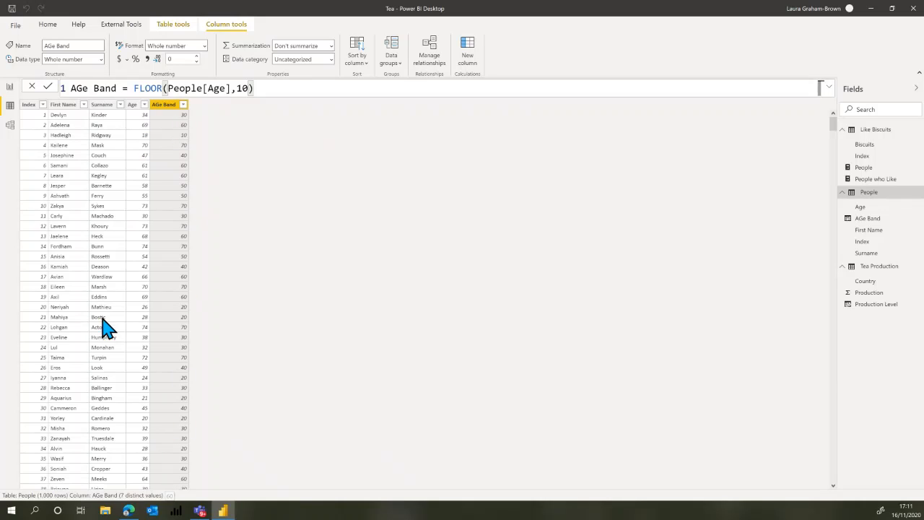
{"action": "left_click", "coordinate": [10, 88]}
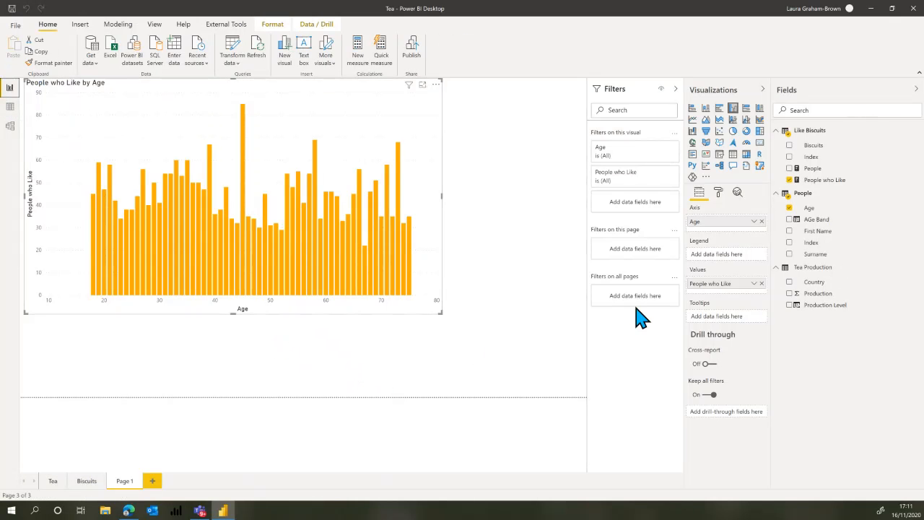
Replace Age with AGe Band on the column chart's axis and enlarge the chart on the page.
{"action": "left_click", "coordinate": [762, 222]}
{"action": "left_click_drag", "start_coordinate": [810, 220], "coordinate": [742, 225]}
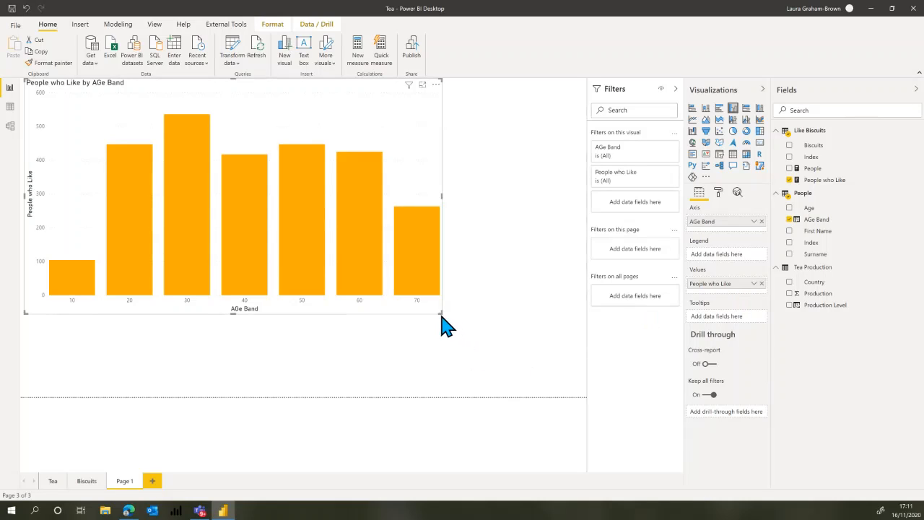
{"action": "left_click_drag", "start_coordinate": [441, 313], "coordinate": [509, 336]}
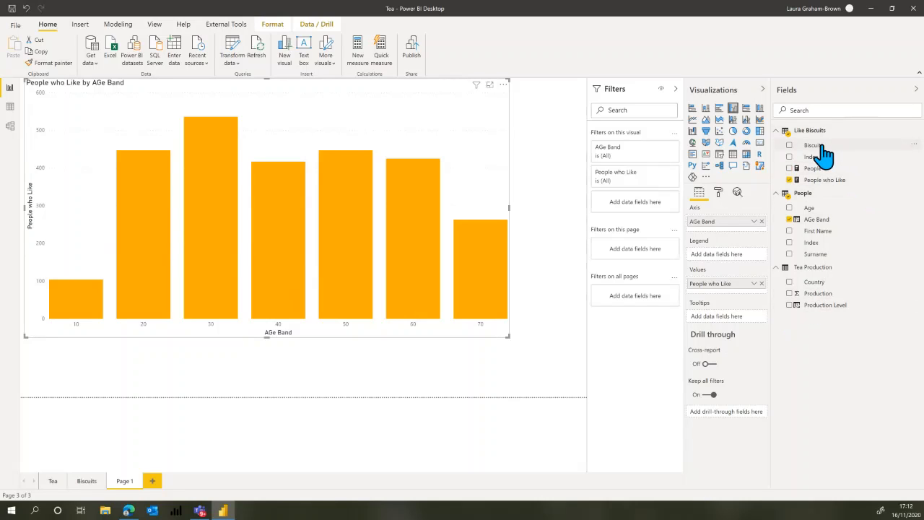
Split the chart by Biscuits as its legend and convert it to a stacked column chart.
{"action": "left_click_drag", "start_coordinate": [824, 154], "coordinate": [733, 264]}
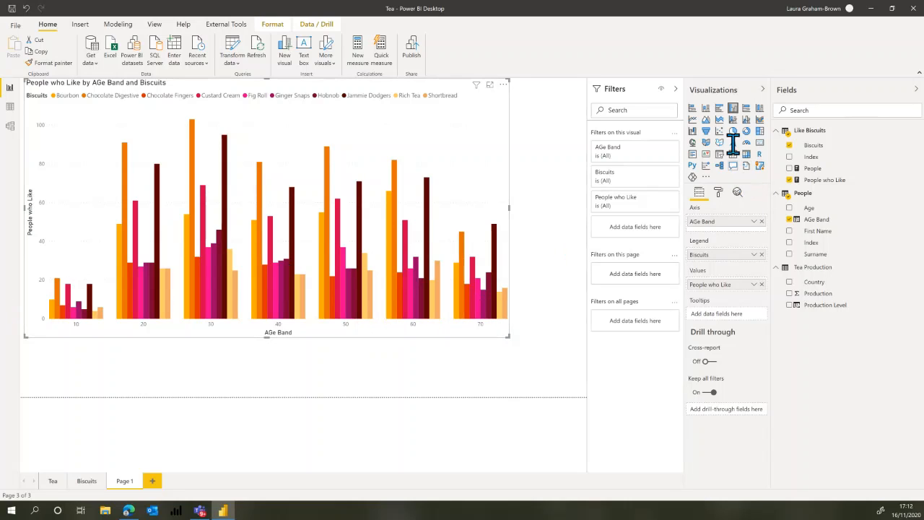
{"action": "left_click", "coordinate": [705, 110]}
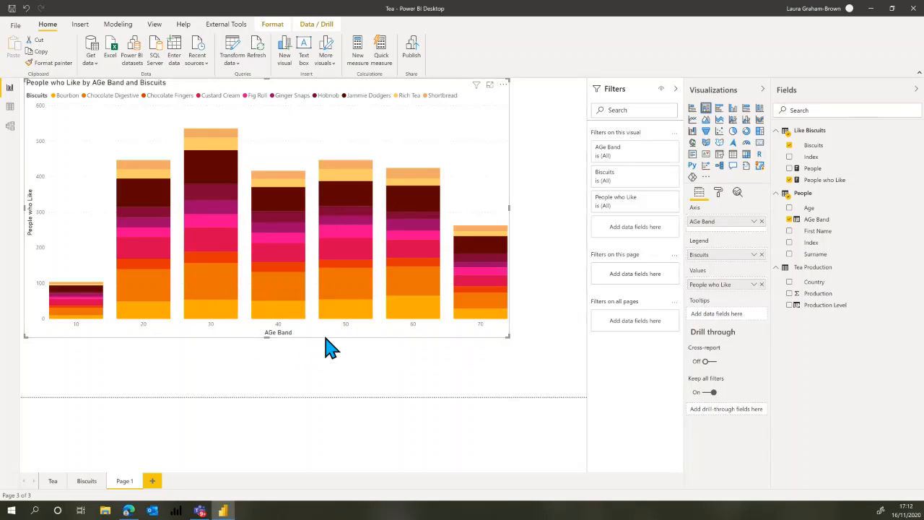
Examine the stacked chart by highlighting Rich Tea, Hobnob and individual biscuit segments of the 30 age band, and clear the highlighting.
{"action": "mouse_move", "coordinate": [234, 141]}
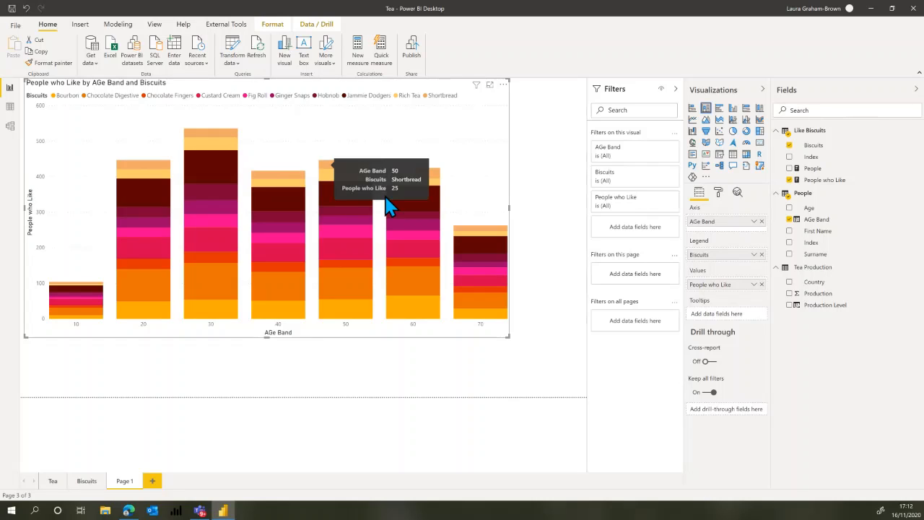
{"action": "mouse_move", "coordinate": [433, 175]}
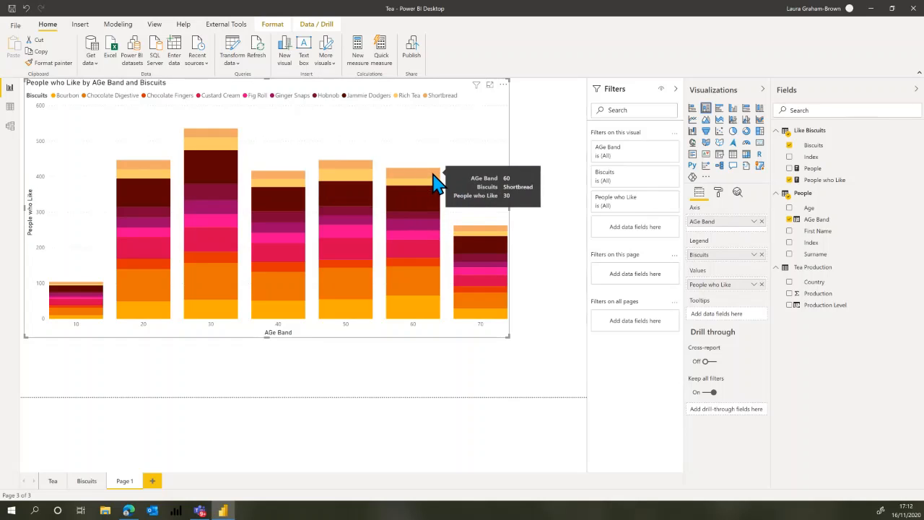
{"action": "left_click", "coordinate": [398, 97]}
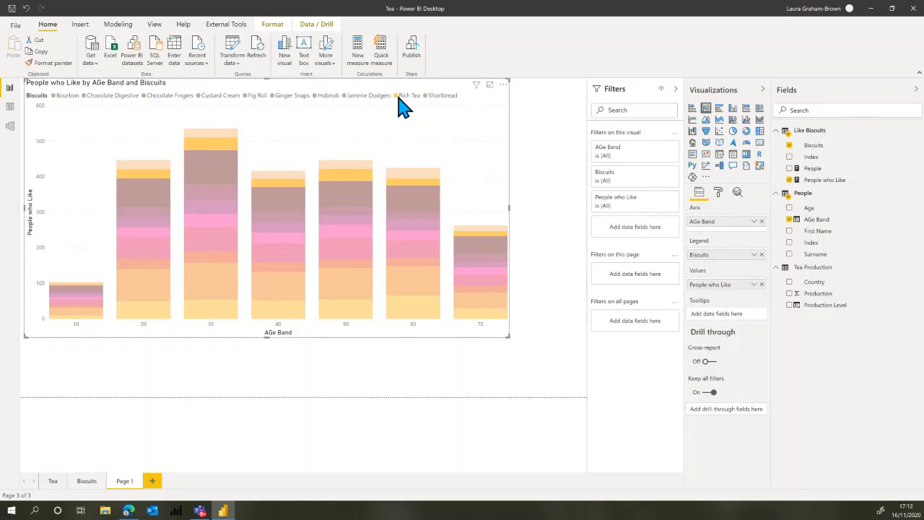
{"action": "left_click", "coordinate": [398, 96]}
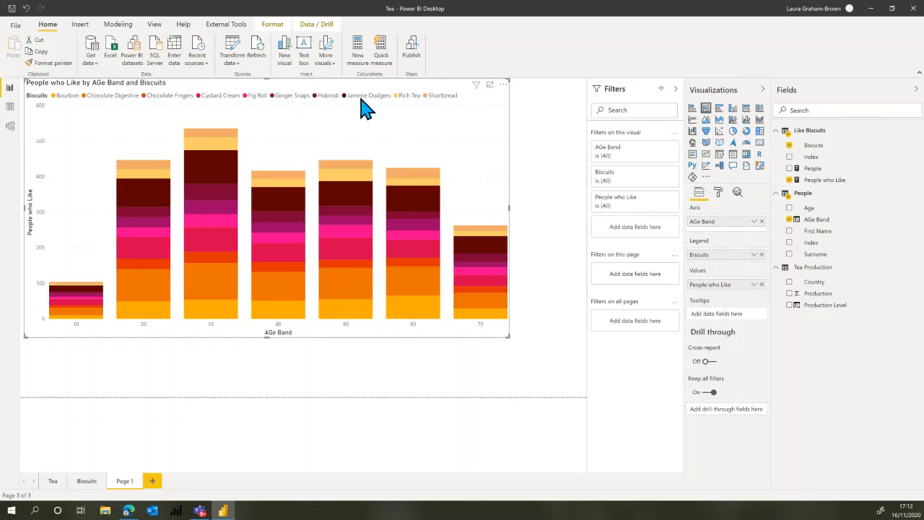
{"action": "left_click", "coordinate": [322, 97]}
{"action": "left_click", "coordinate": [323, 99]}
{"action": "left_click", "coordinate": [209, 309]}
{"action": "left_click", "coordinate": [208, 291]}
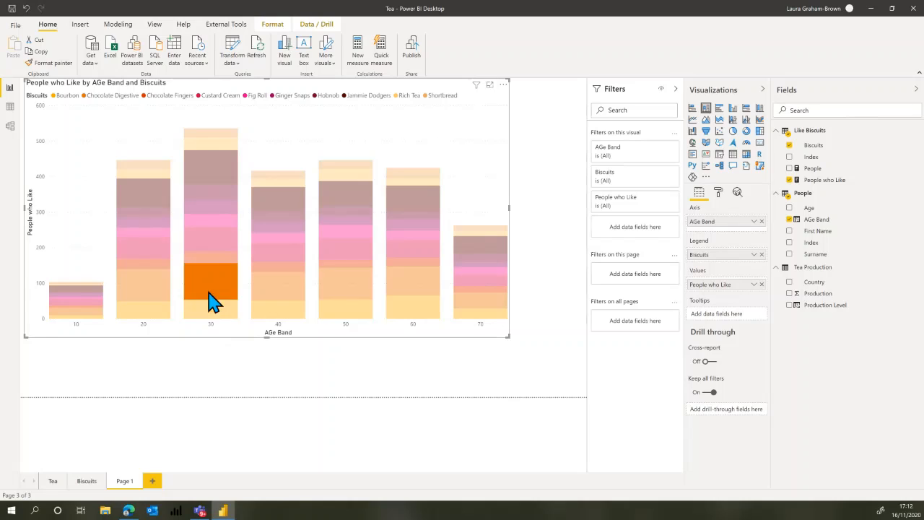
{"action": "left_click", "coordinate": [209, 257]}
{"action": "left_click", "coordinate": [209, 256]}
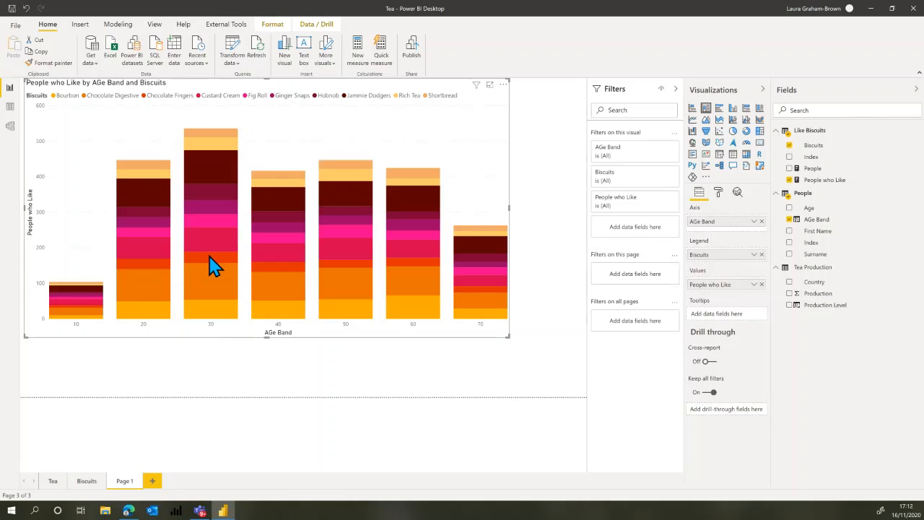